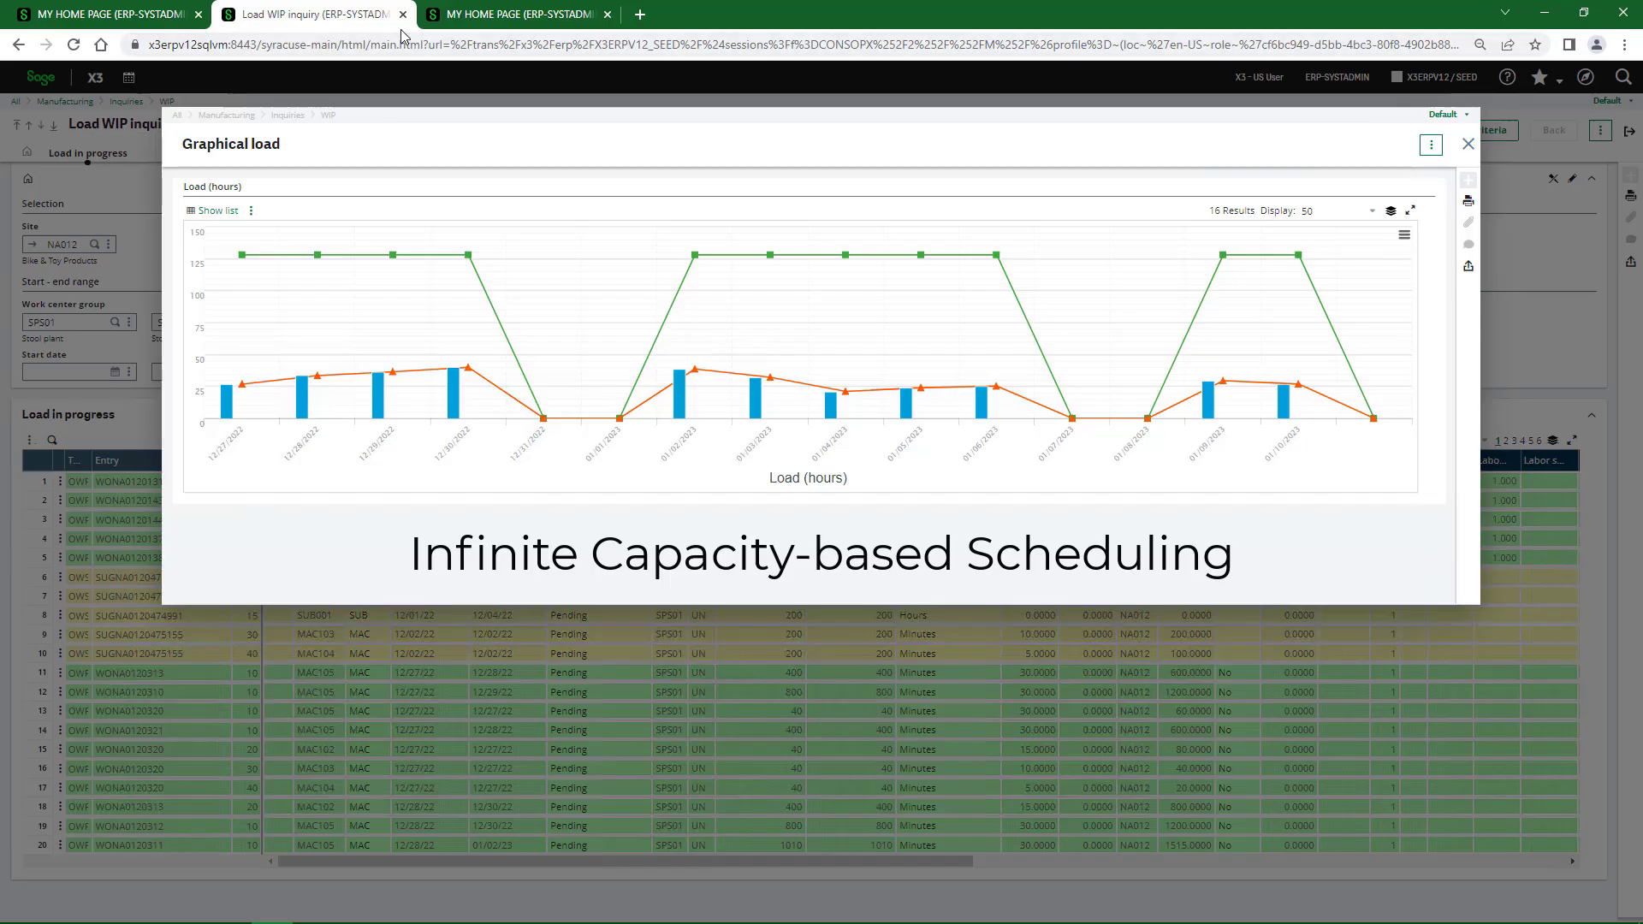
Step: Open the Work centers function from the production home page and check the Metal Cutting work center's constraint setting
{"action": "left_click", "coordinate": [134, 19]}
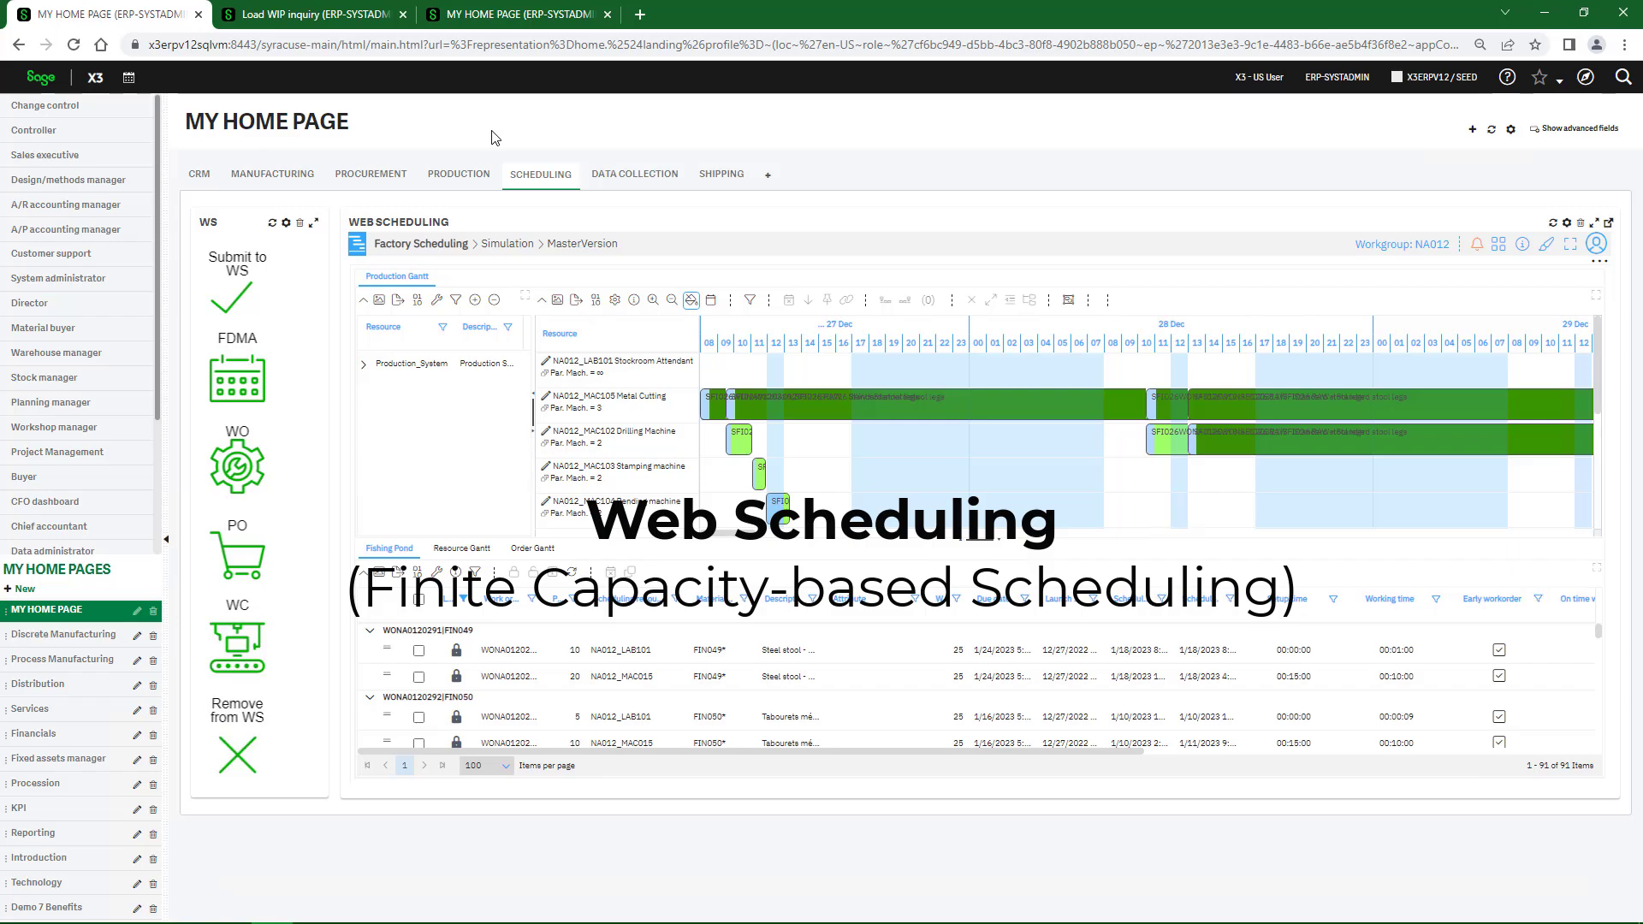
{"action": "left_click", "coordinate": [528, 19]}
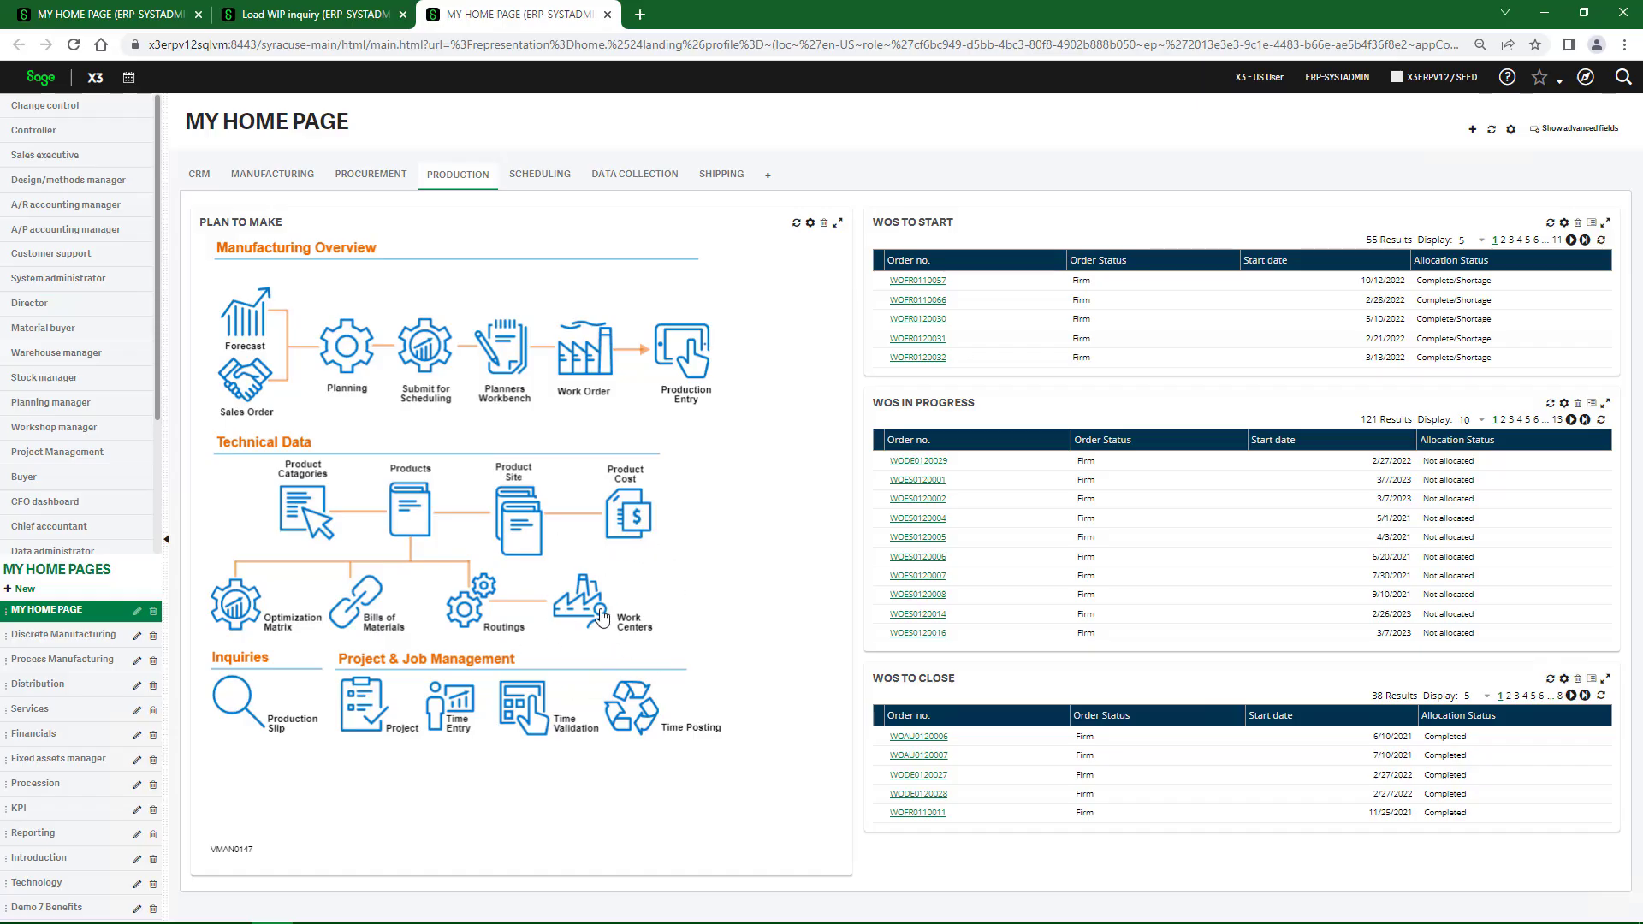
{"action": "left_click", "coordinate": [601, 618]}
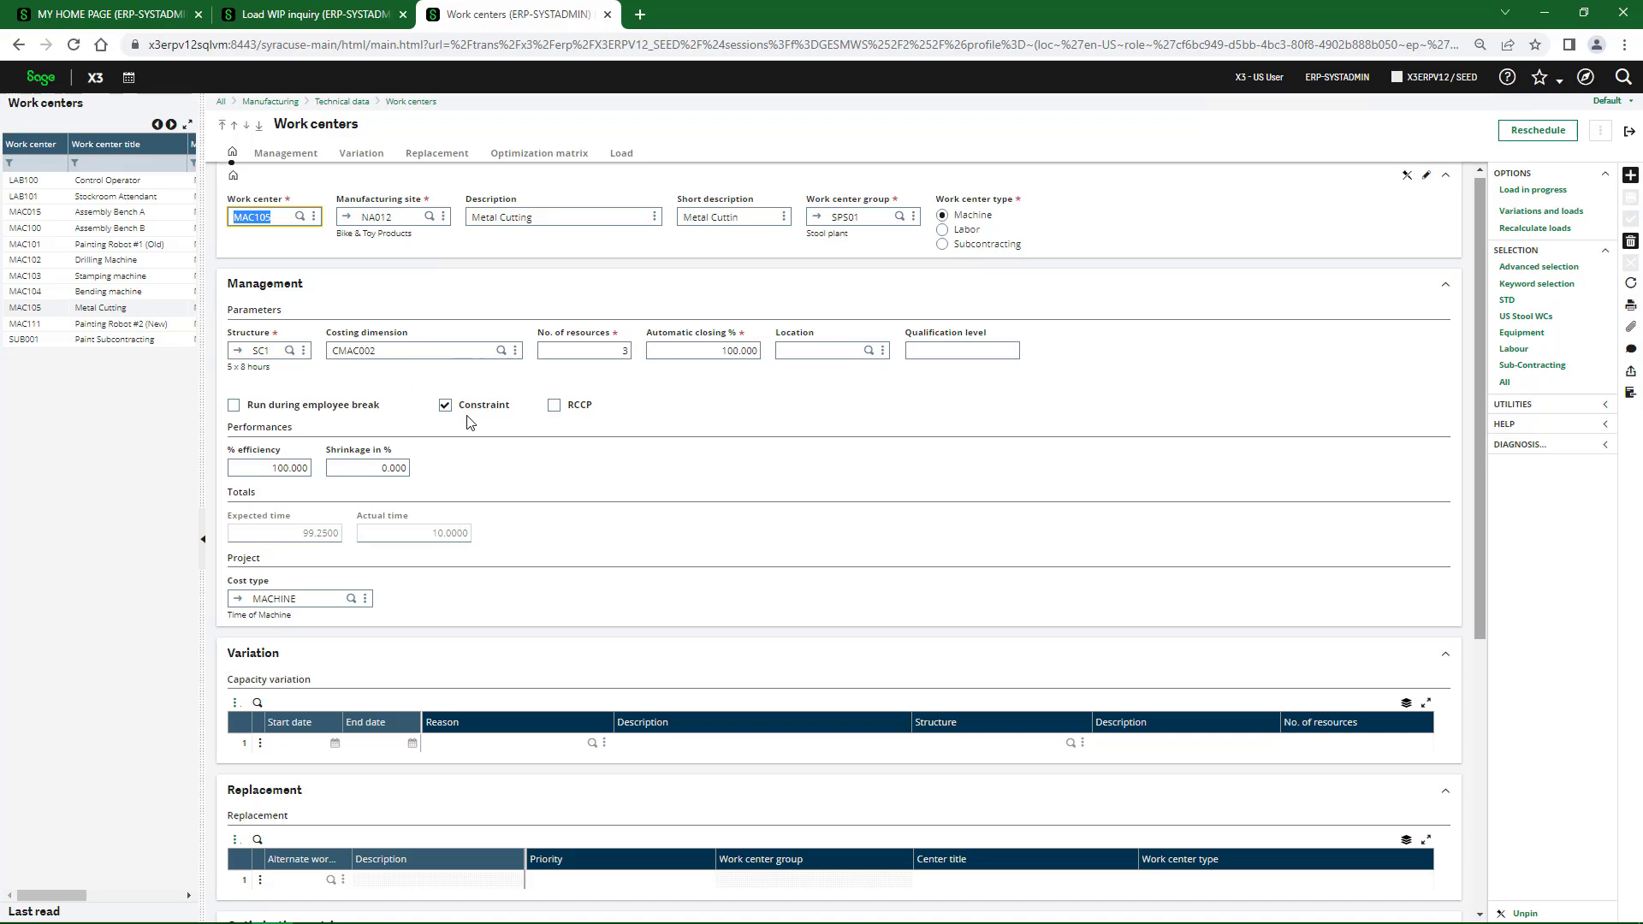
{"action": "key", "text": "ctrl"}
{"action": "key", "text": "ctrl"}
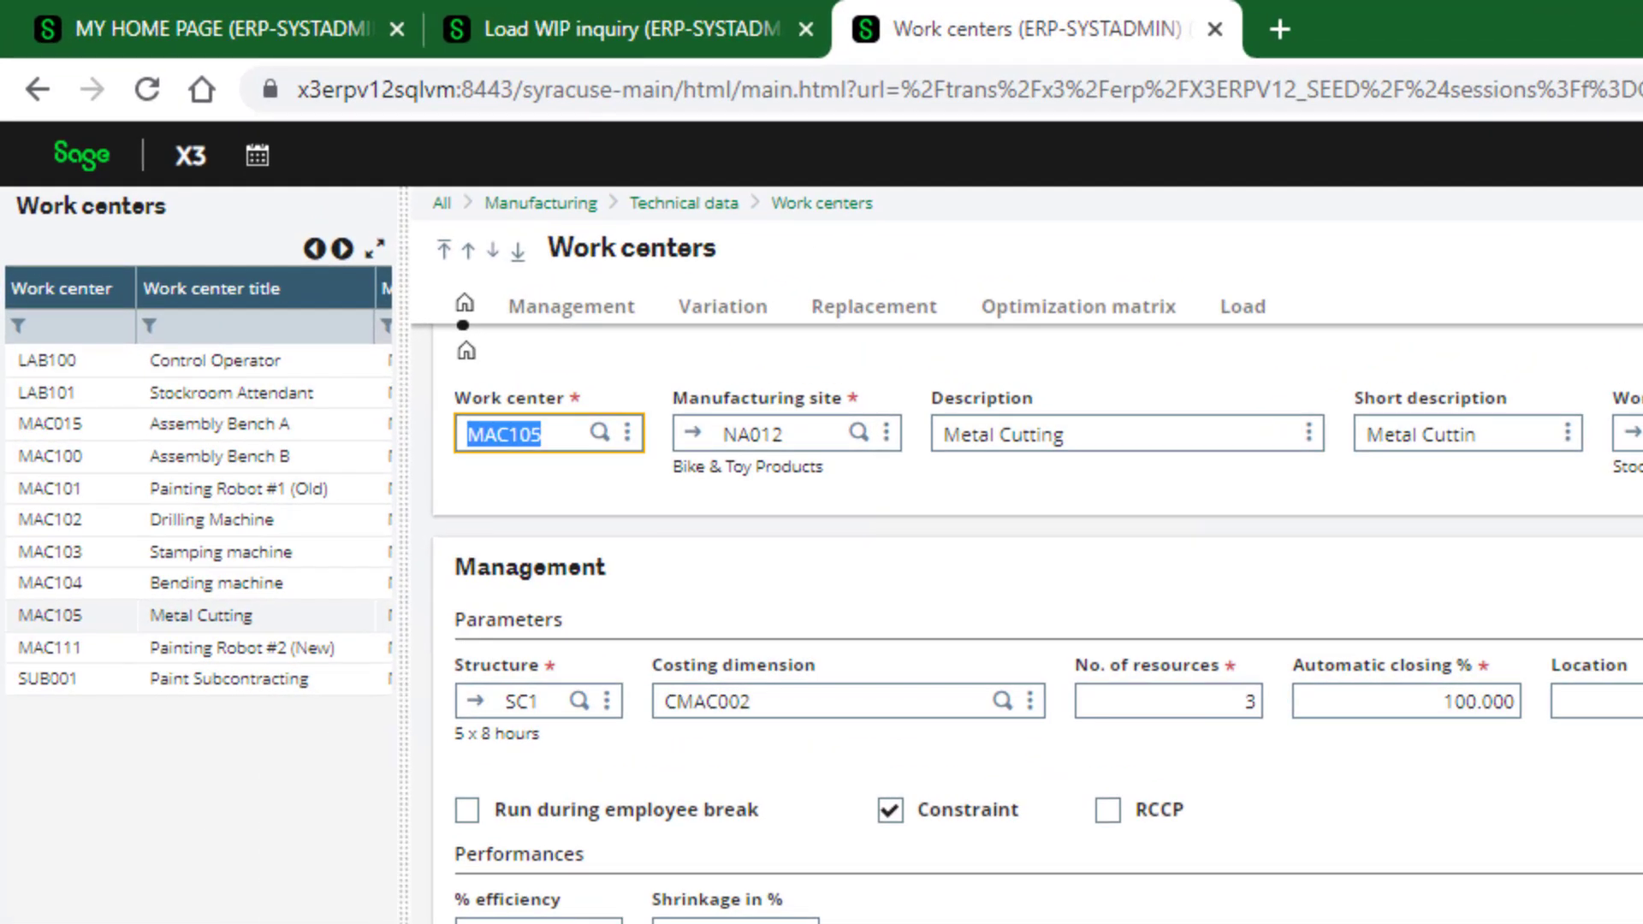
Step: Open work center MAC111, Painting Robot #2 (New), and examine its software update capacity variation, including dates and structure
{"action": "left_click", "coordinate": [204, 654]}
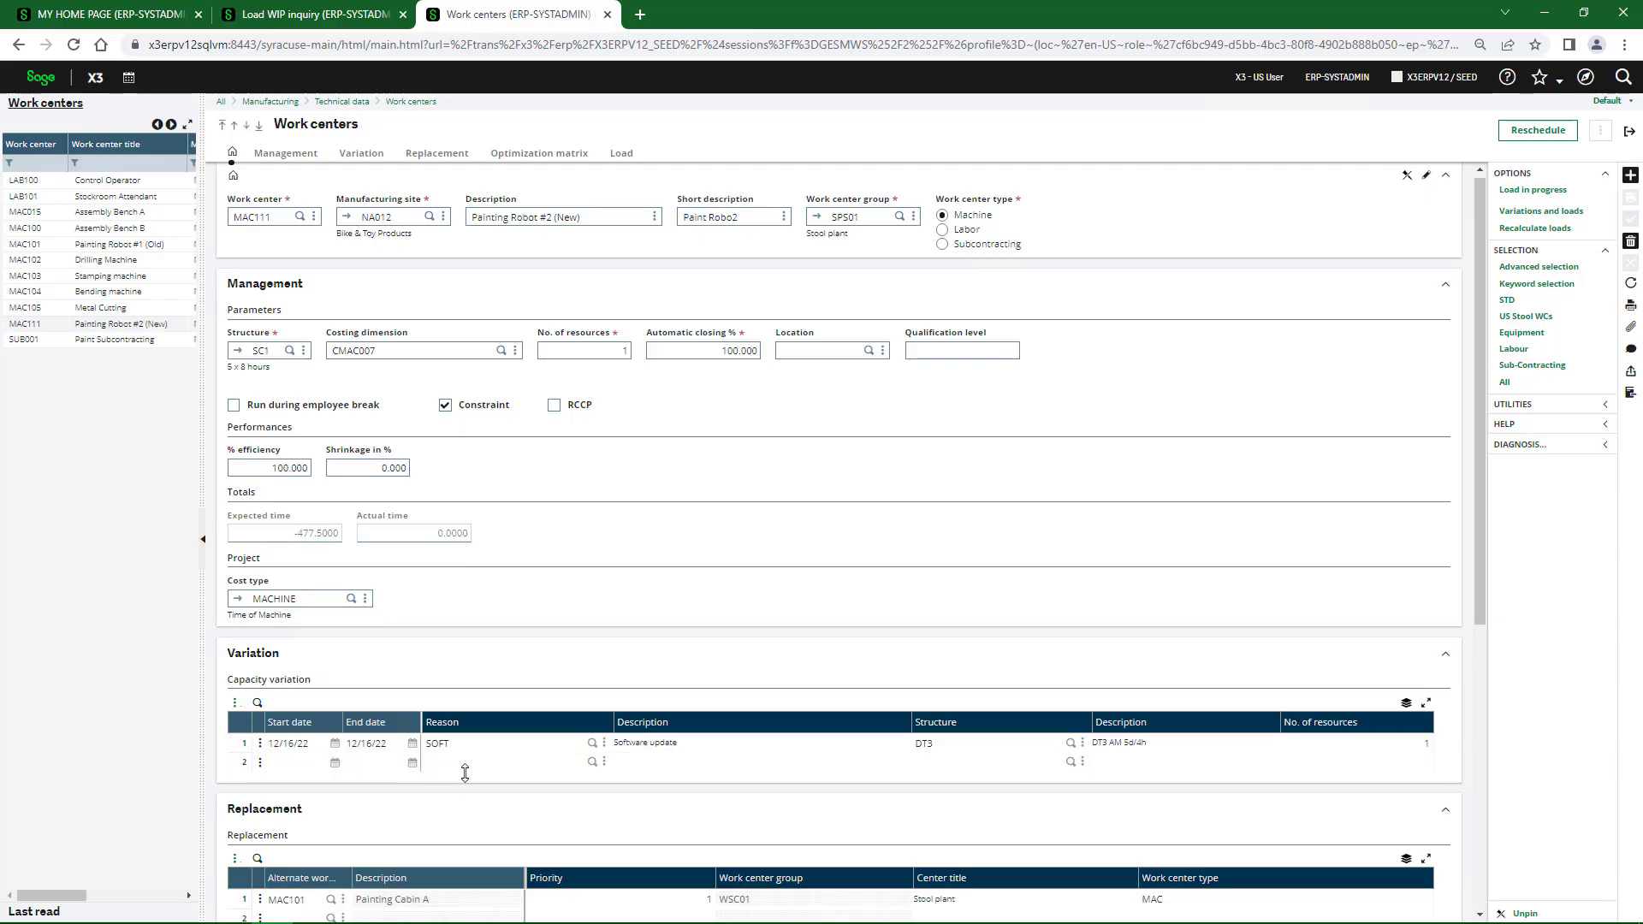
{"action": "key", "text": "ctrl"}
{"action": "key", "text": "ctrl"}
{"action": "left_click", "coordinate": [646, 741]}
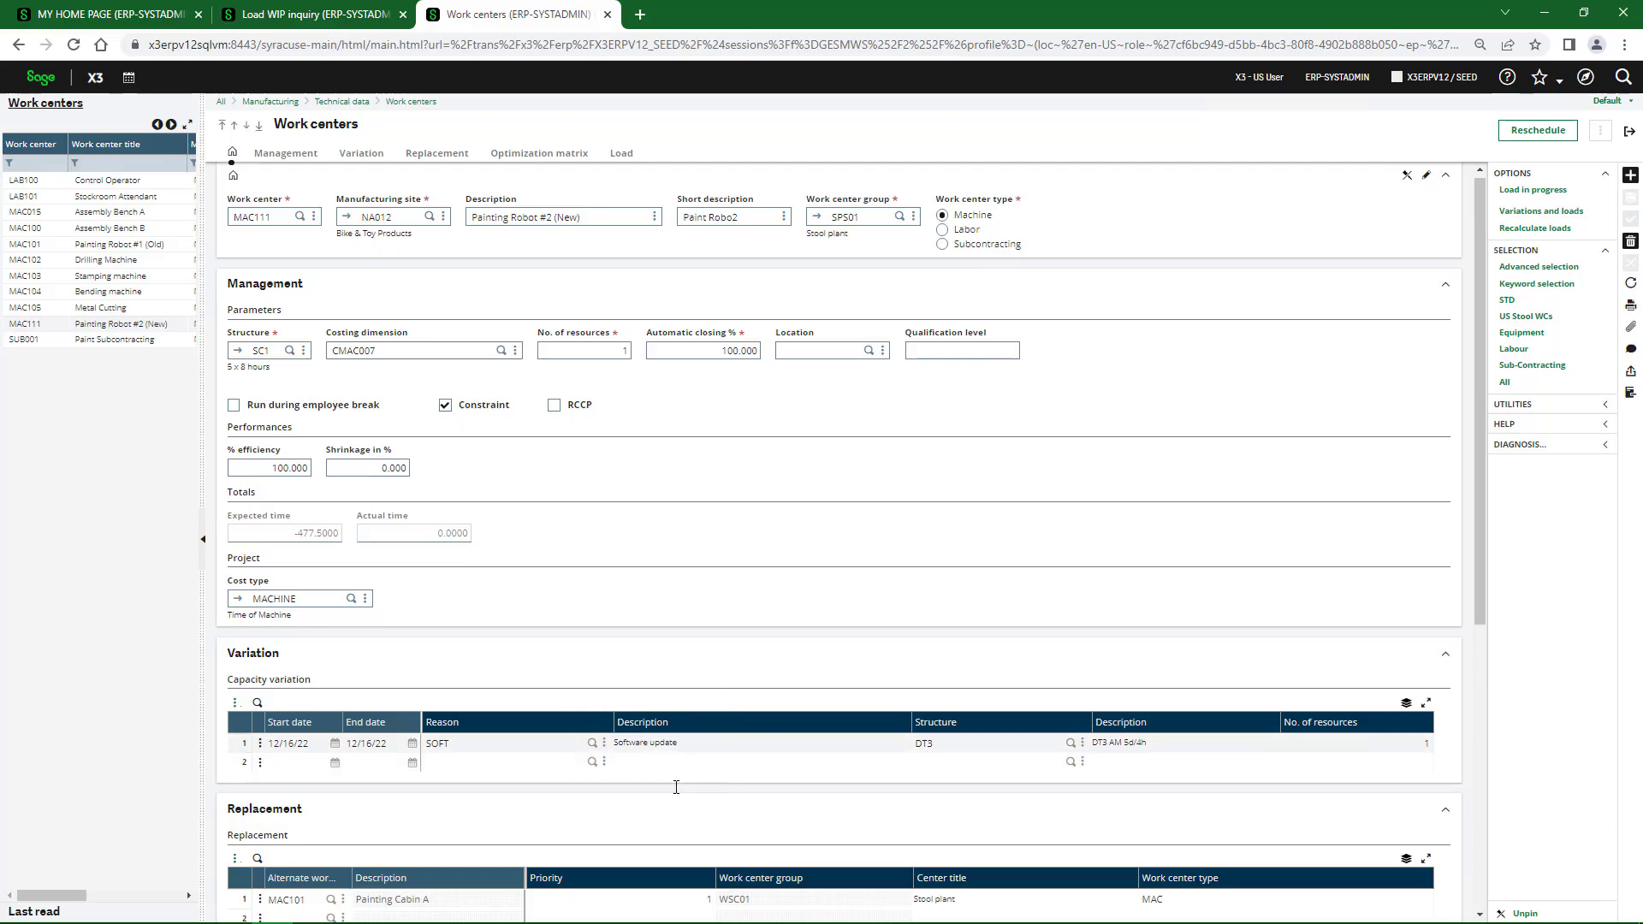
{"action": "left_click", "coordinate": [1127, 743]}
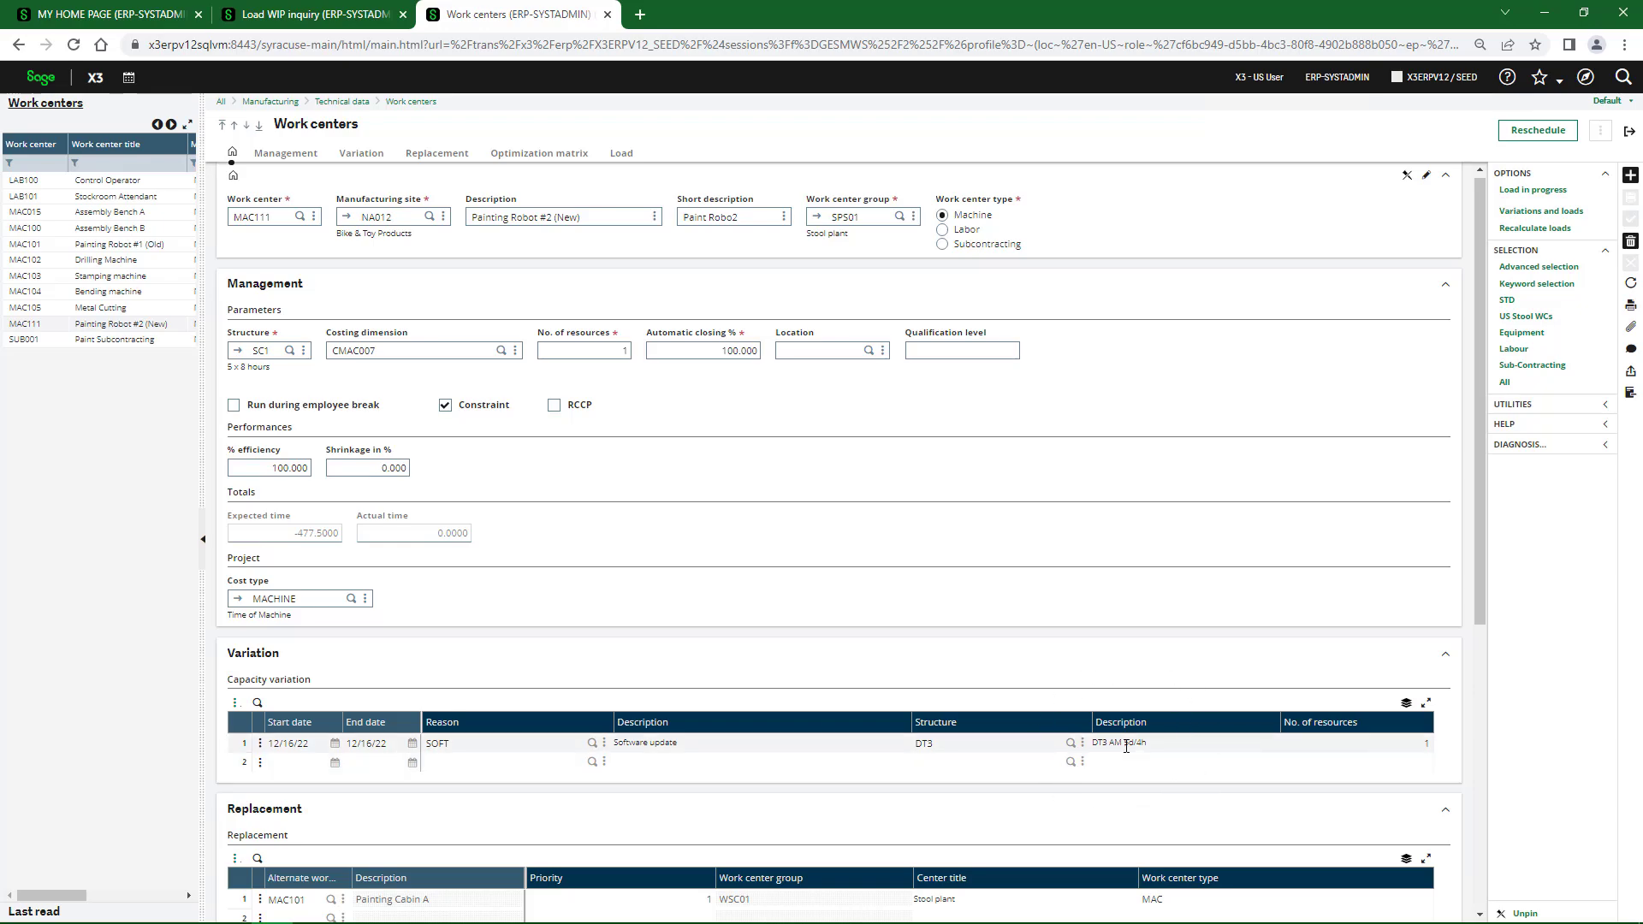
{"action": "left_click", "coordinate": [288, 742]}
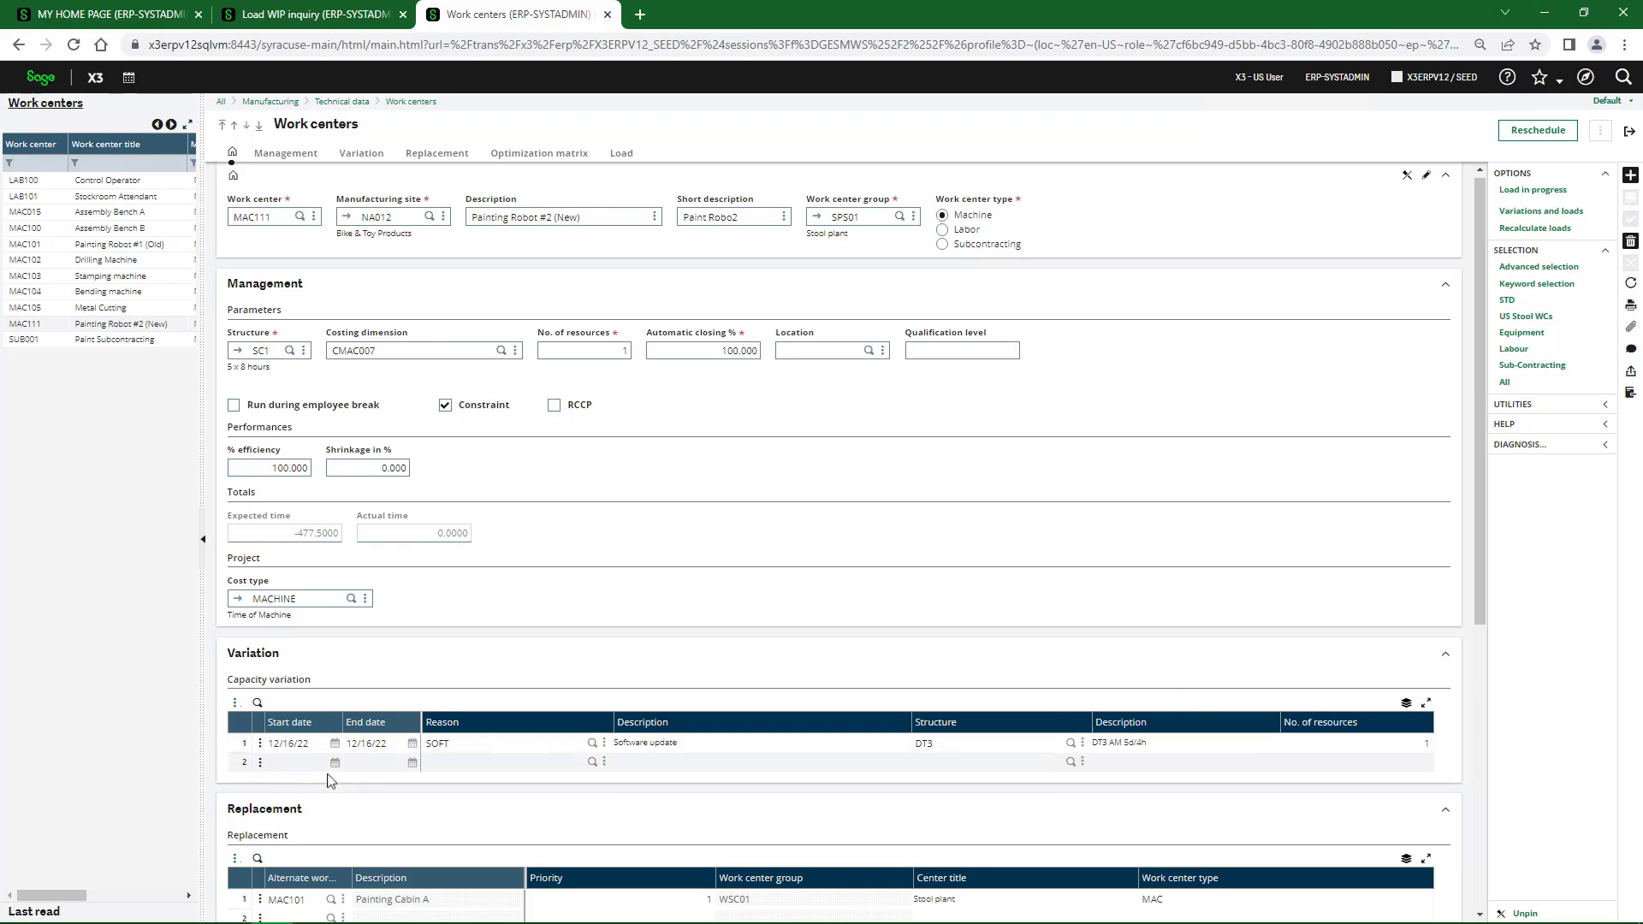
Step: Review the replacement work center and the optimization code assigned to Painting Robot #2 (New)
{"action": "scroll", "coordinate": [394, 825], "scroll_direction": "down", "scroll_amount": 3}
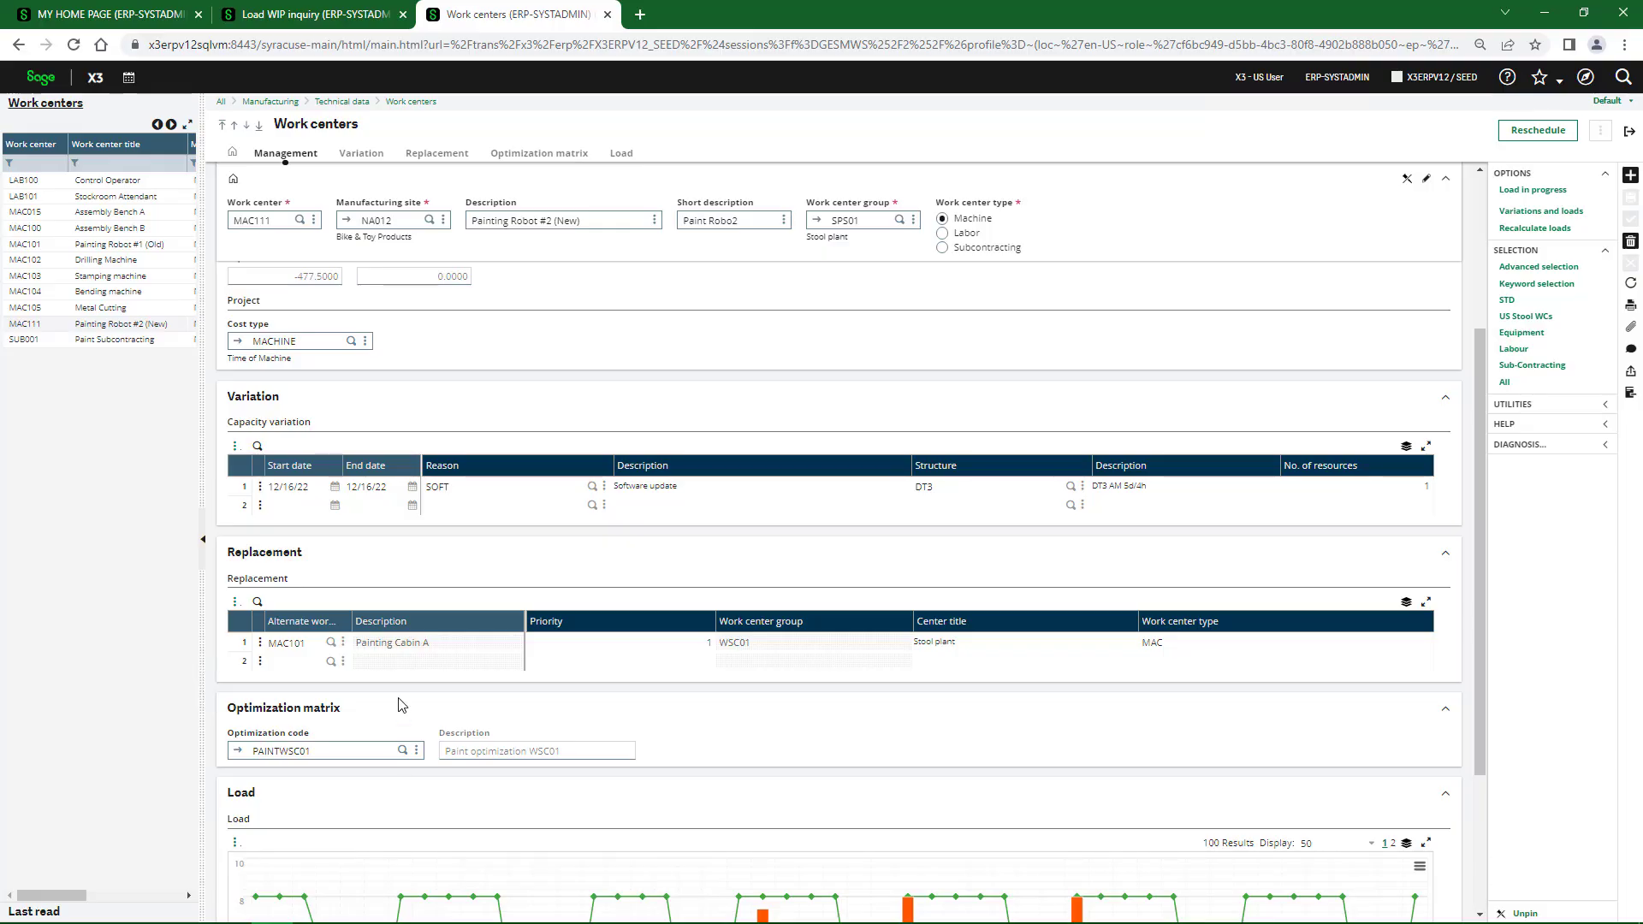
{"action": "left_click", "coordinate": [277, 554]}
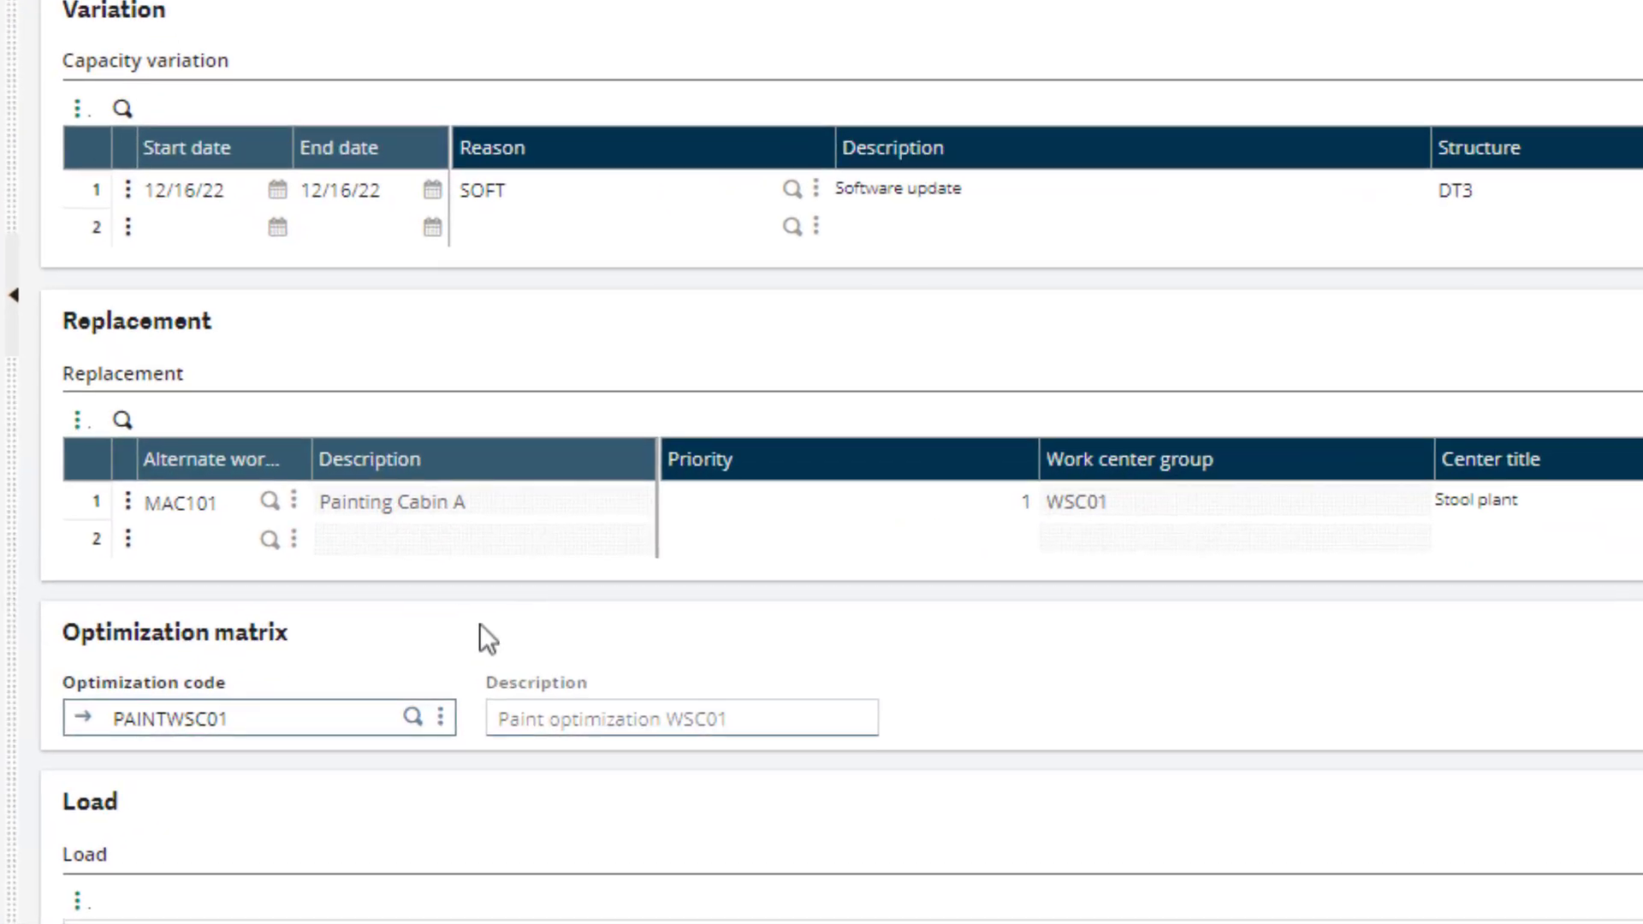
{"action": "left_click", "coordinate": [161, 685]}
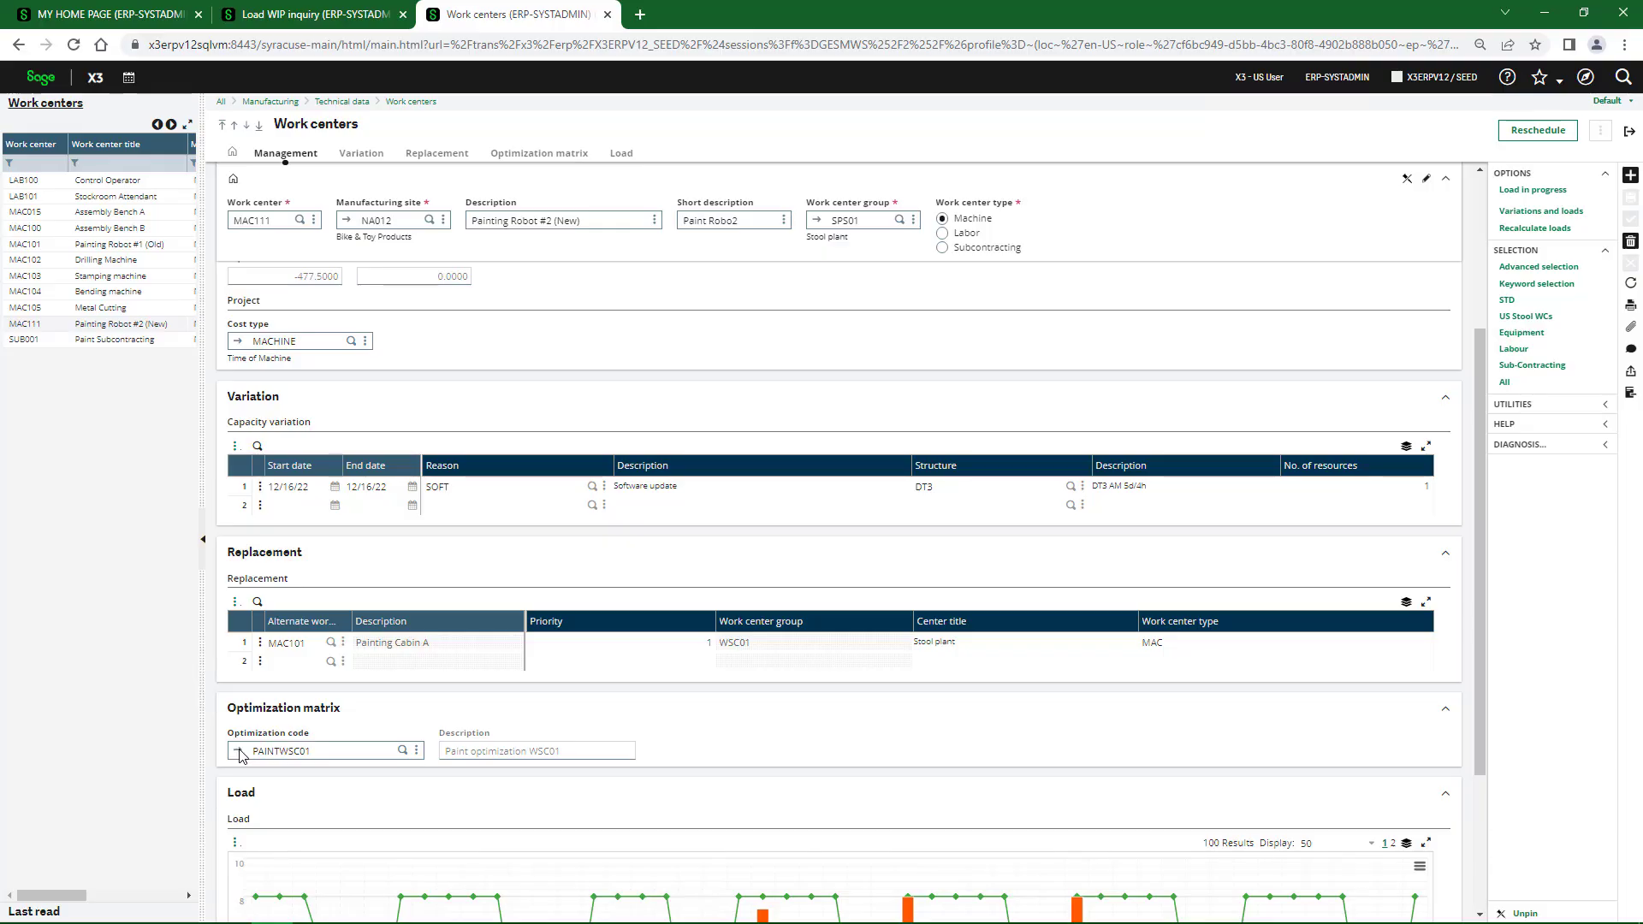
Step: Look up the COLORSTOOL setup time matrix through the PAINTWSC01 optimization matrix, and return to the work center
{"action": "left_click", "coordinate": [239, 753]}
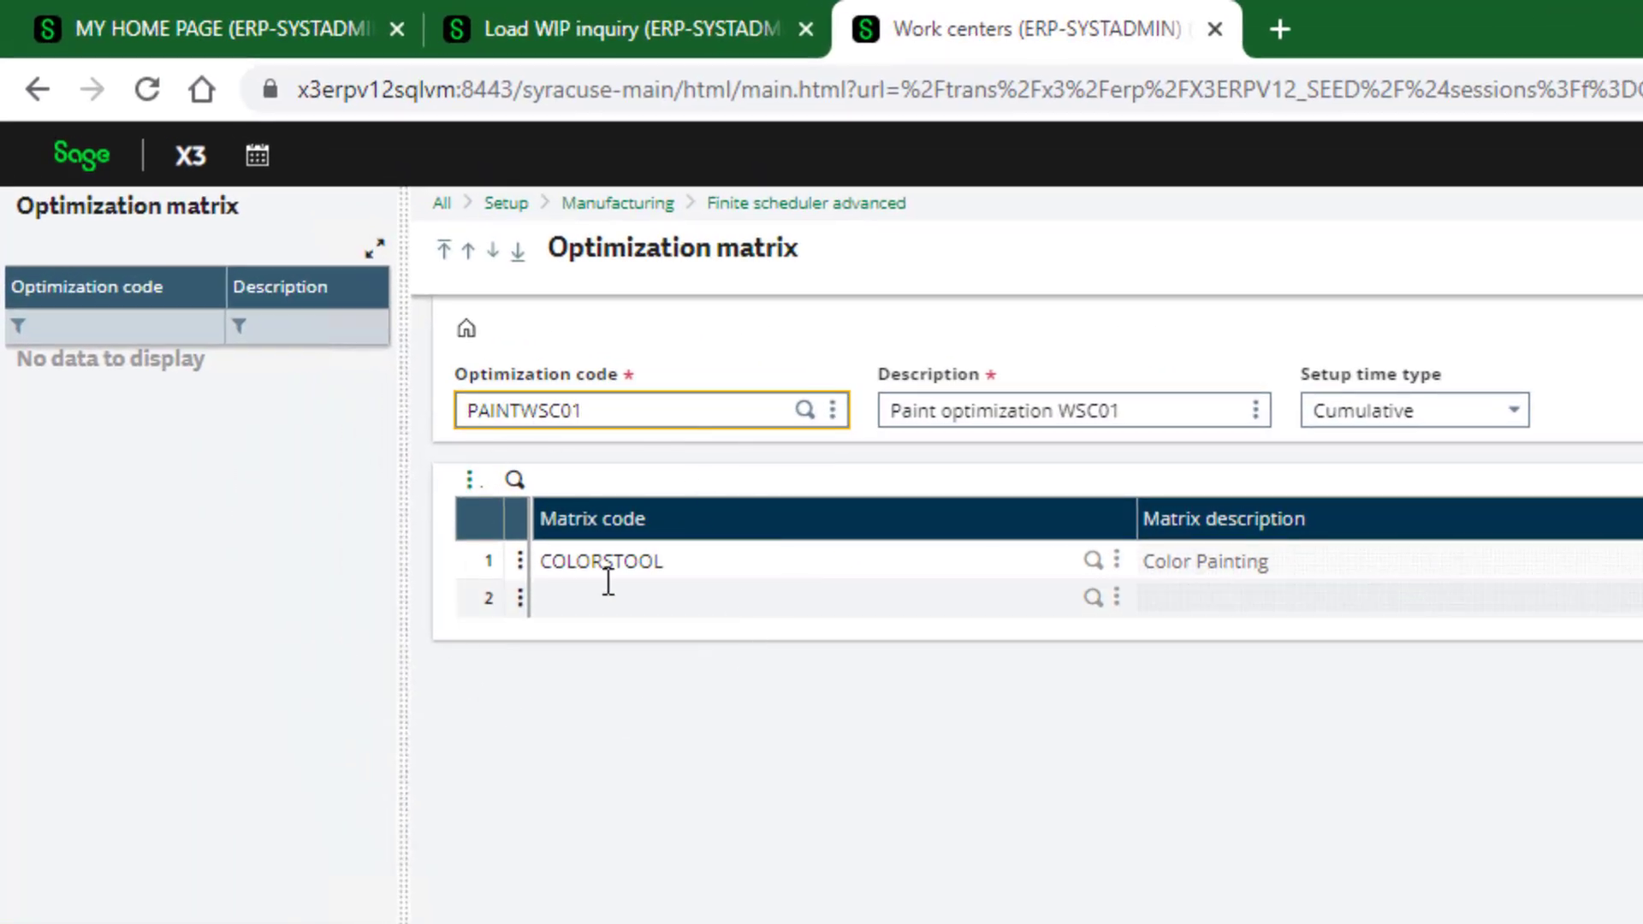
{"action": "left_click", "coordinate": [1116, 560]}
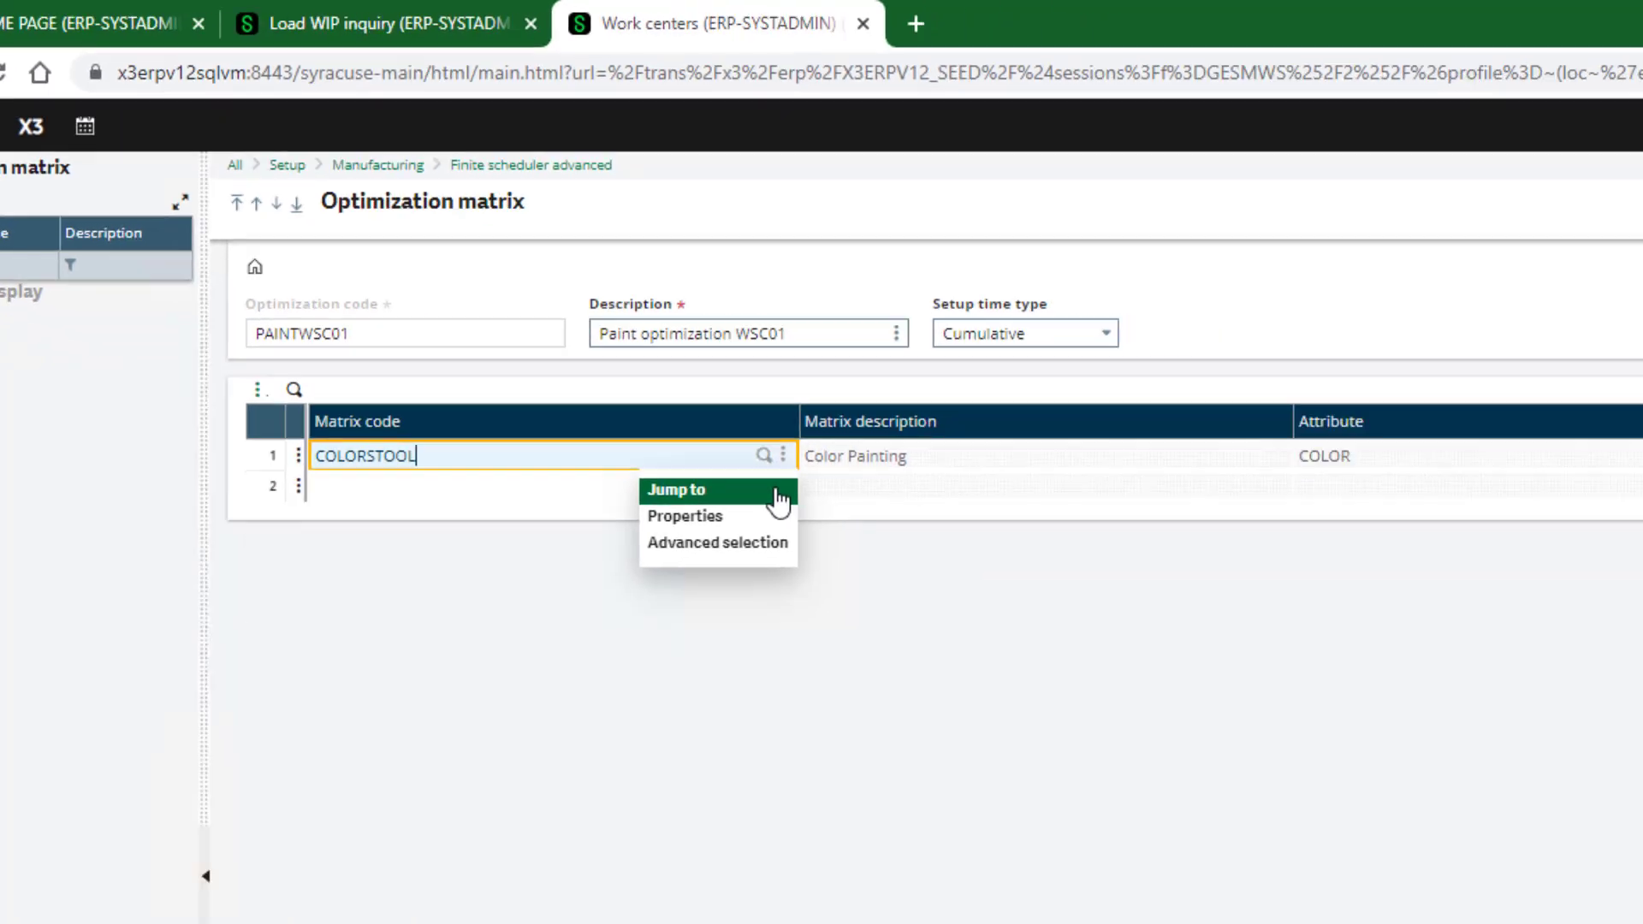
{"action": "left_click", "coordinate": [1111, 604]}
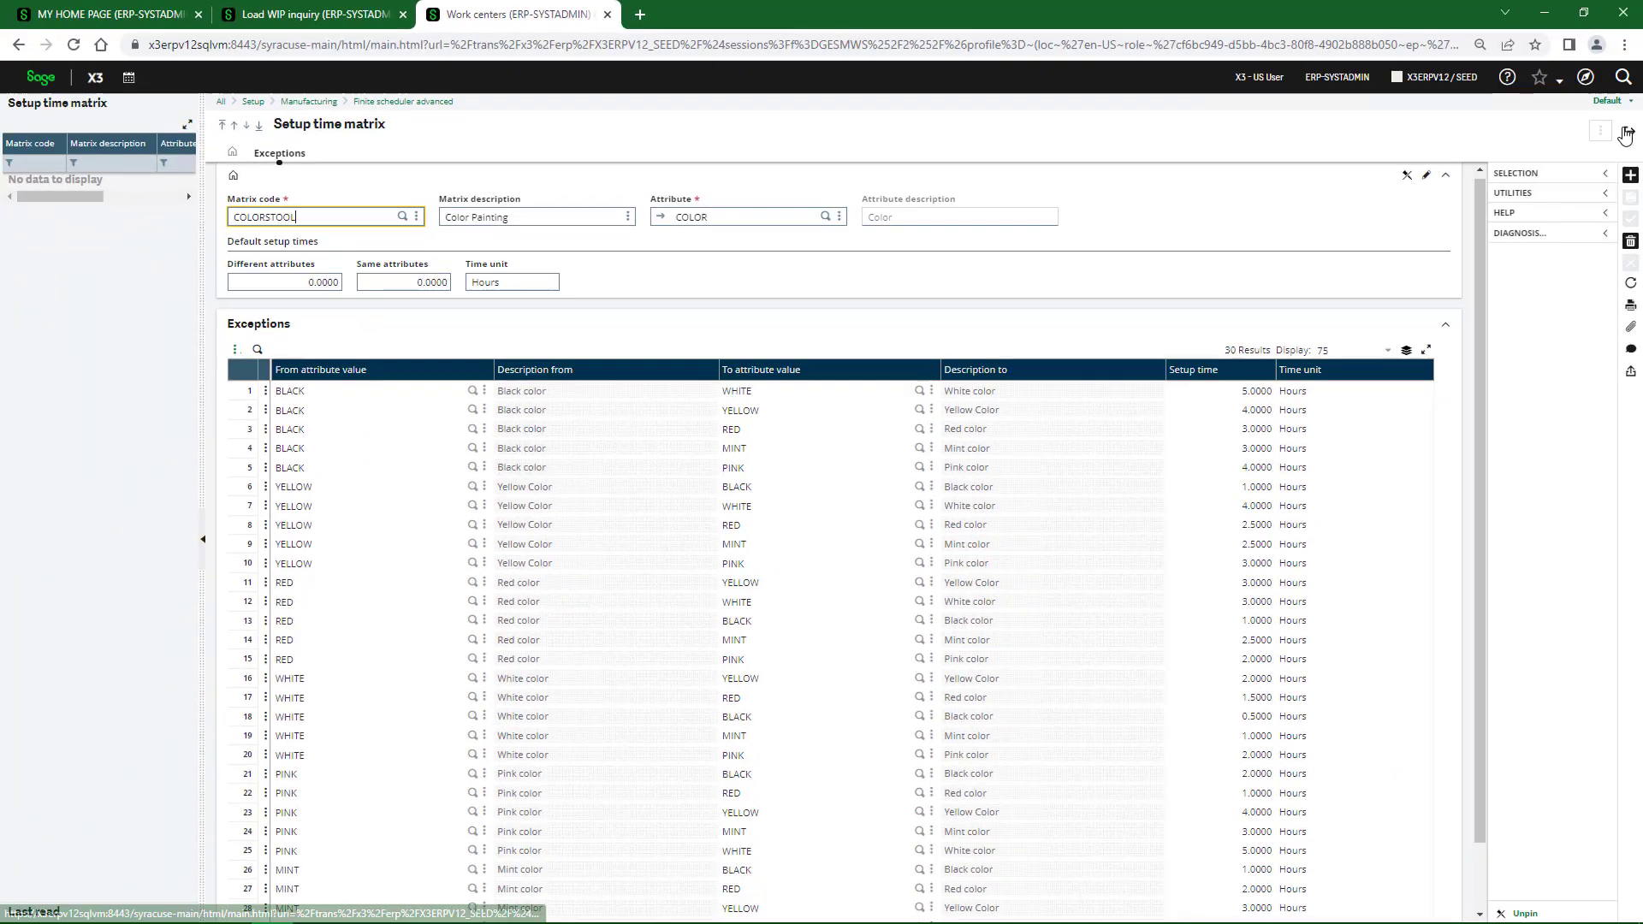
{"action": "left_click", "coordinate": [1628, 134]}
{"action": "left_click", "coordinate": [1627, 134]}
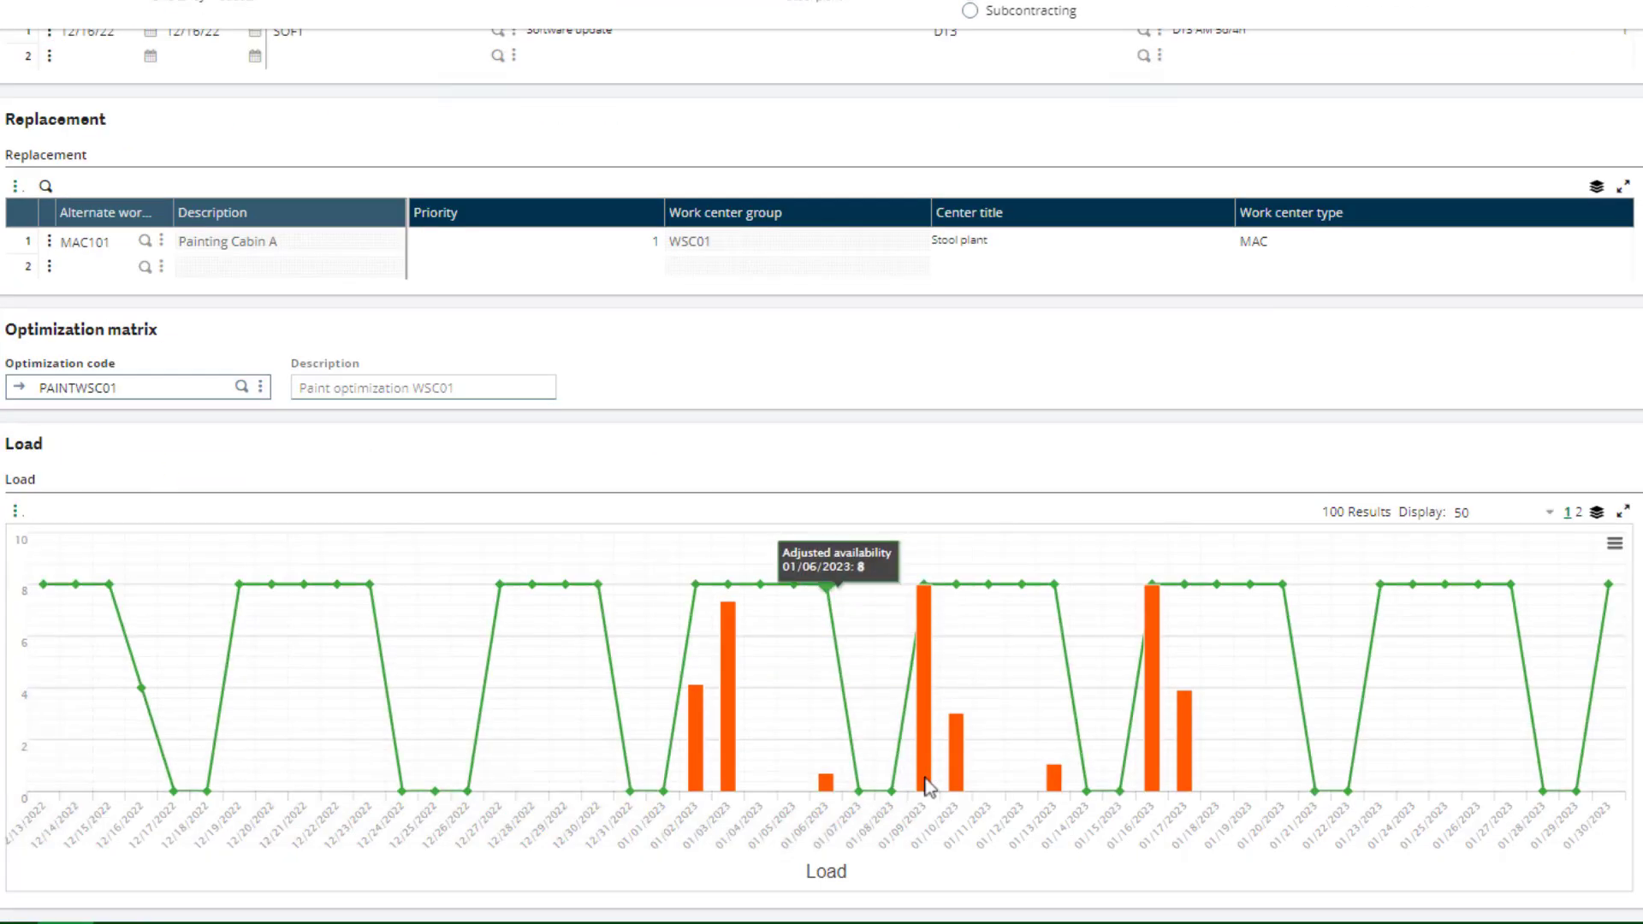
Step: Examine the firm load for 01/09/2023 in the work center's load chart with its legend displayed, and exit to the home page
{"action": "mouse_move", "coordinate": [928, 788]}
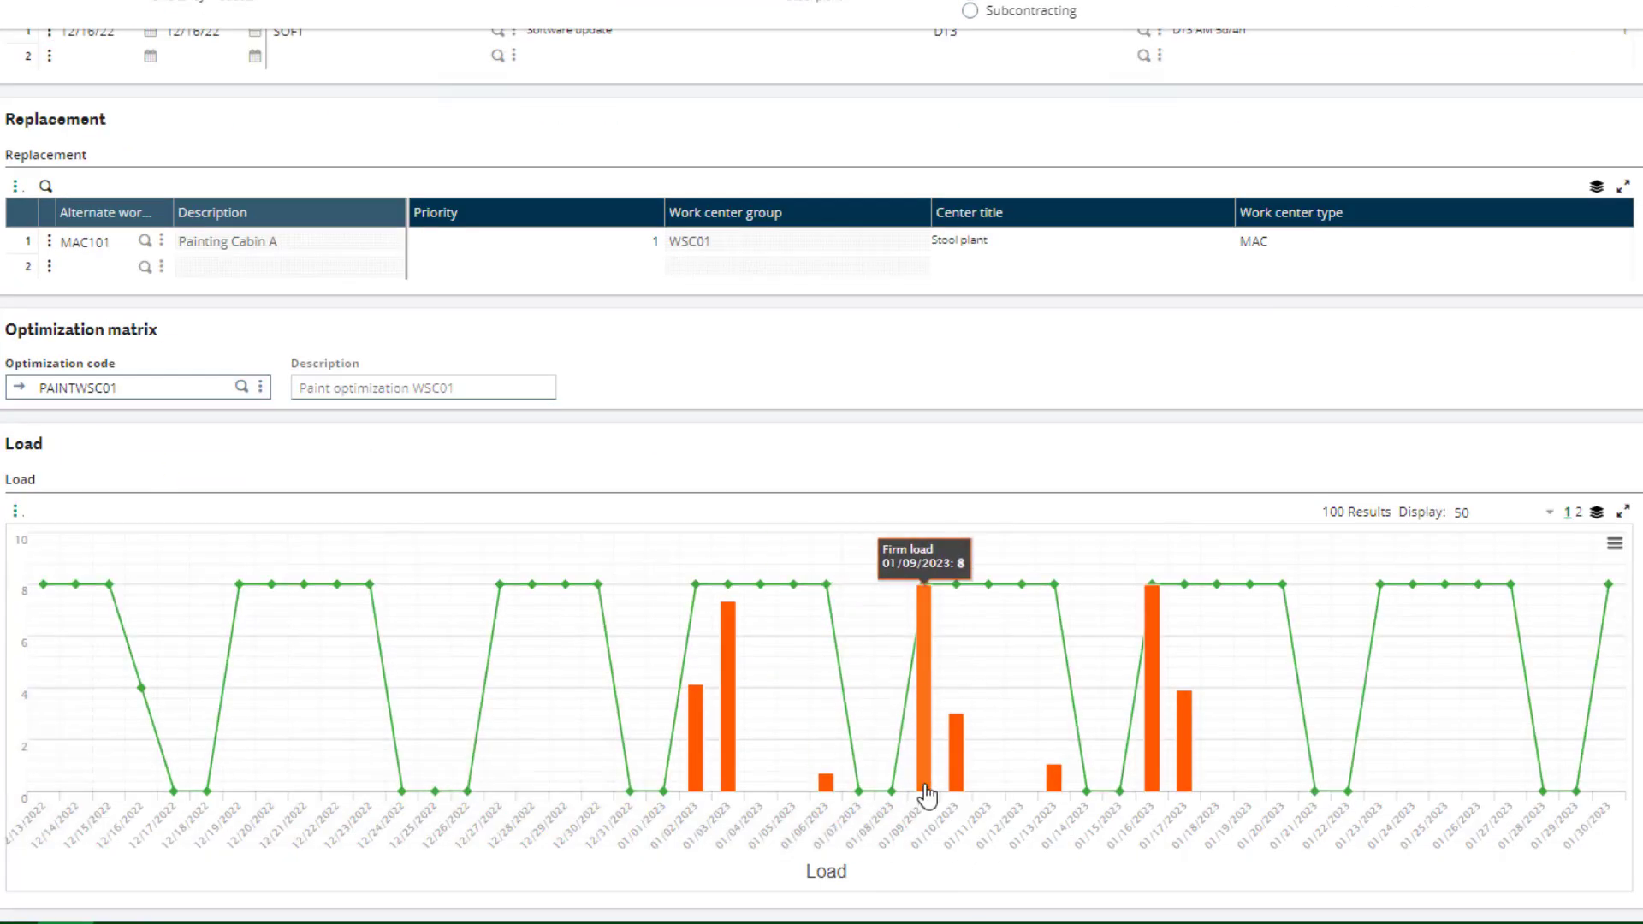
{"action": "left_click", "coordinate": [925, 787]}
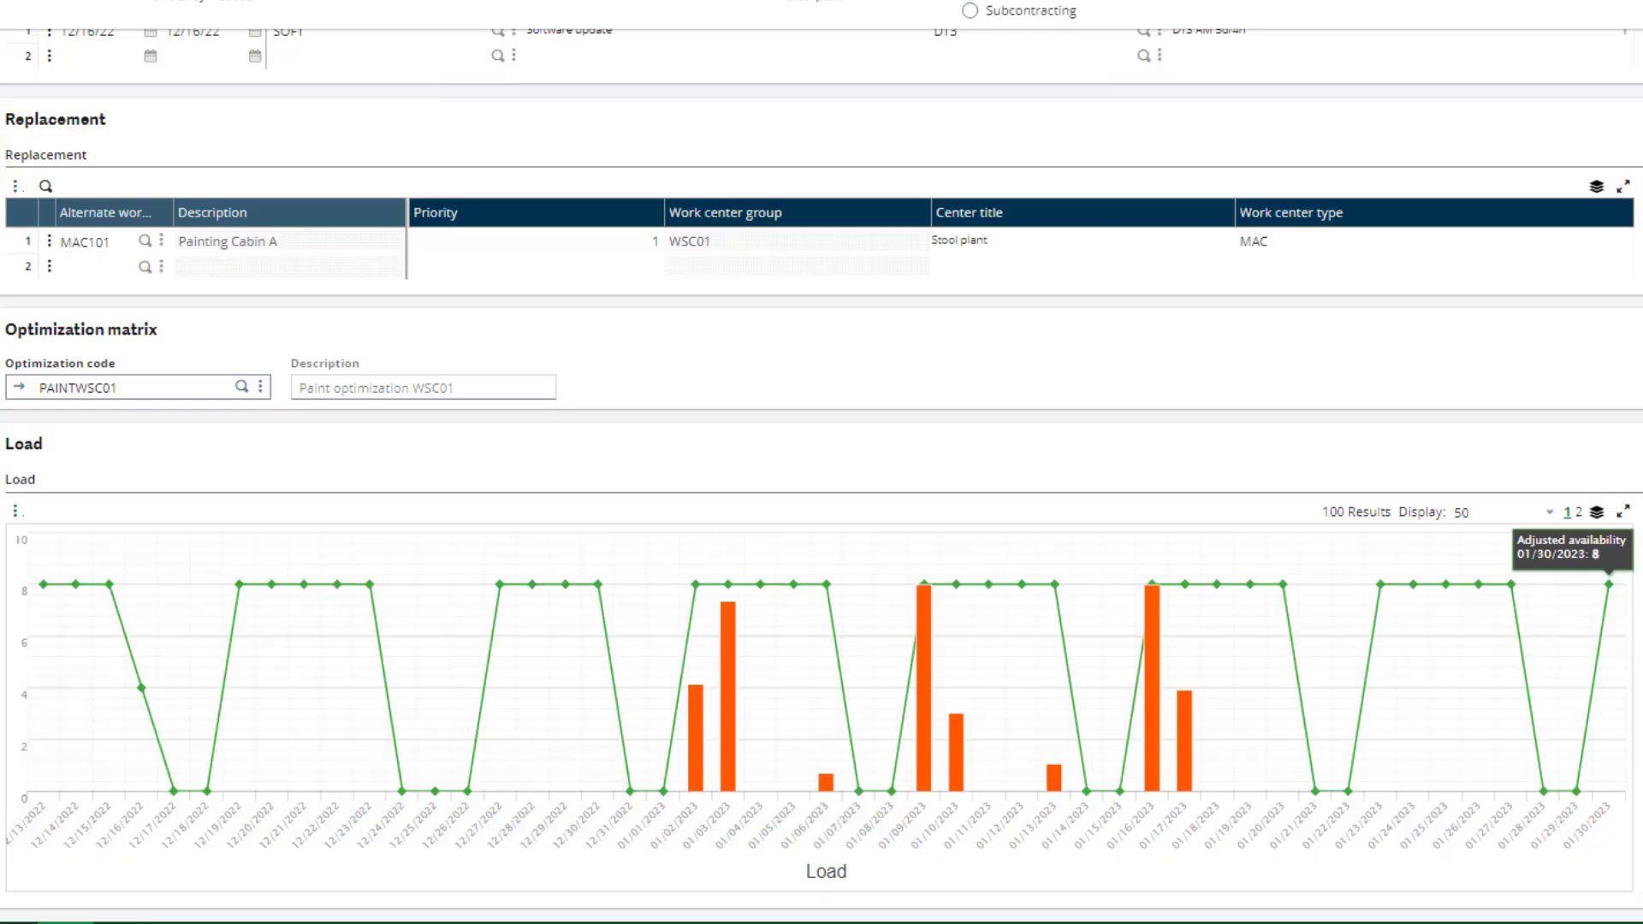
{"action": "left_click", "coordinate": [1616, 546]}
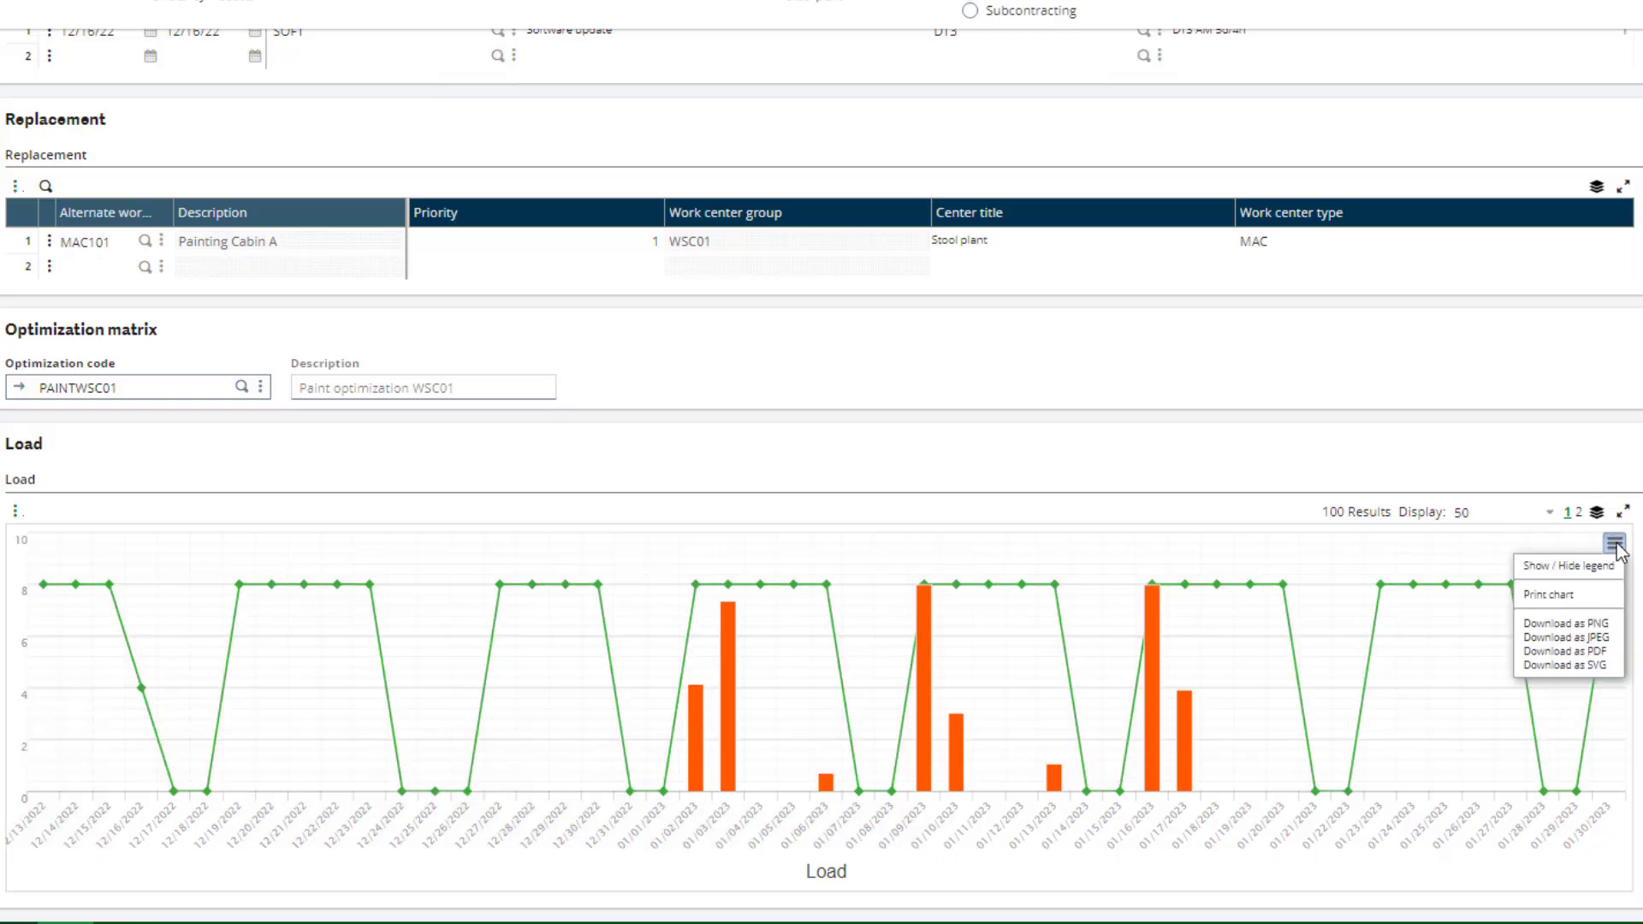
{"action": "left_click", "coordinate": [1564, 566]}
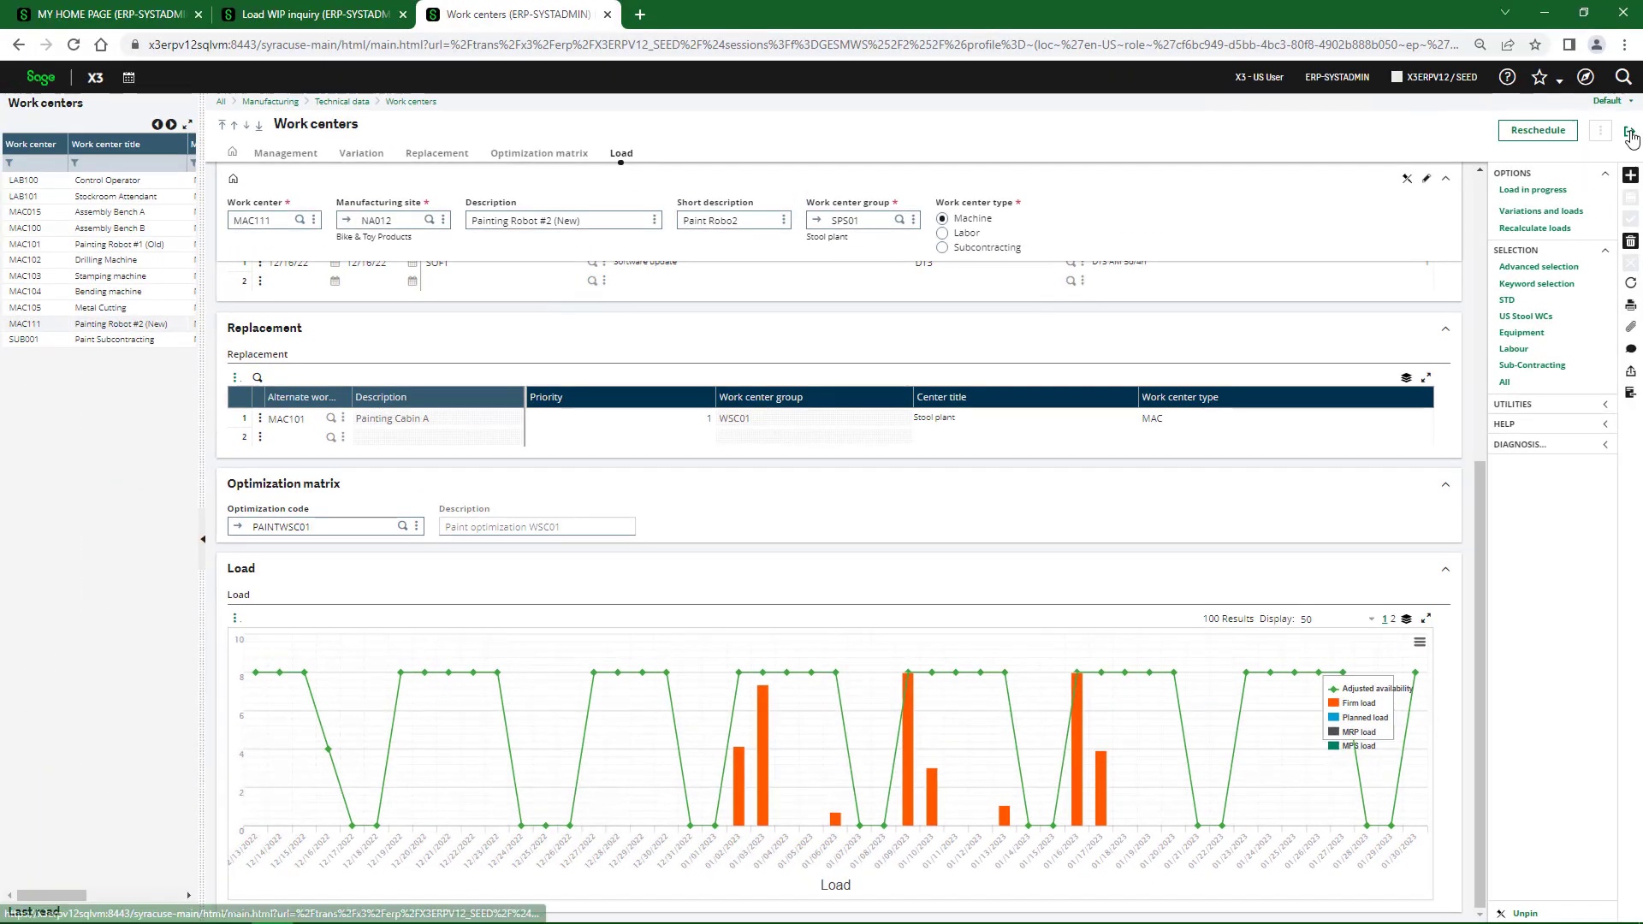
{"action": "left_click", "coordinate": [1633, 137]}
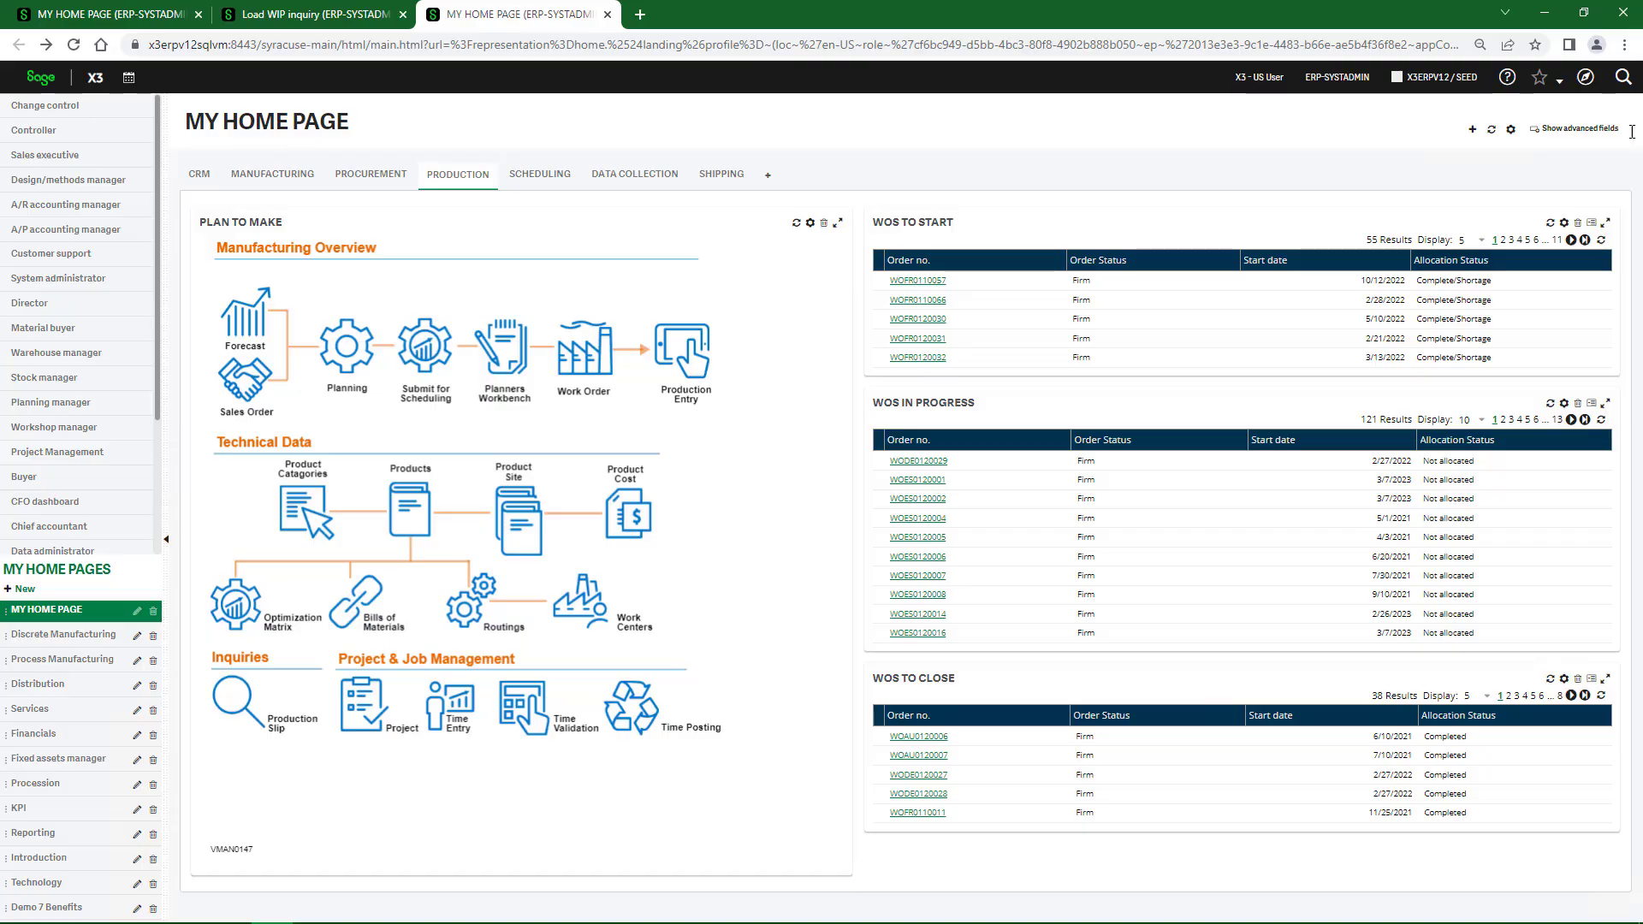
Step: Open the product record SFI026, RAW - Standard stool legs, and display its routing for site NA012
{"action": "left_click", "coordinate": [411, 515]}
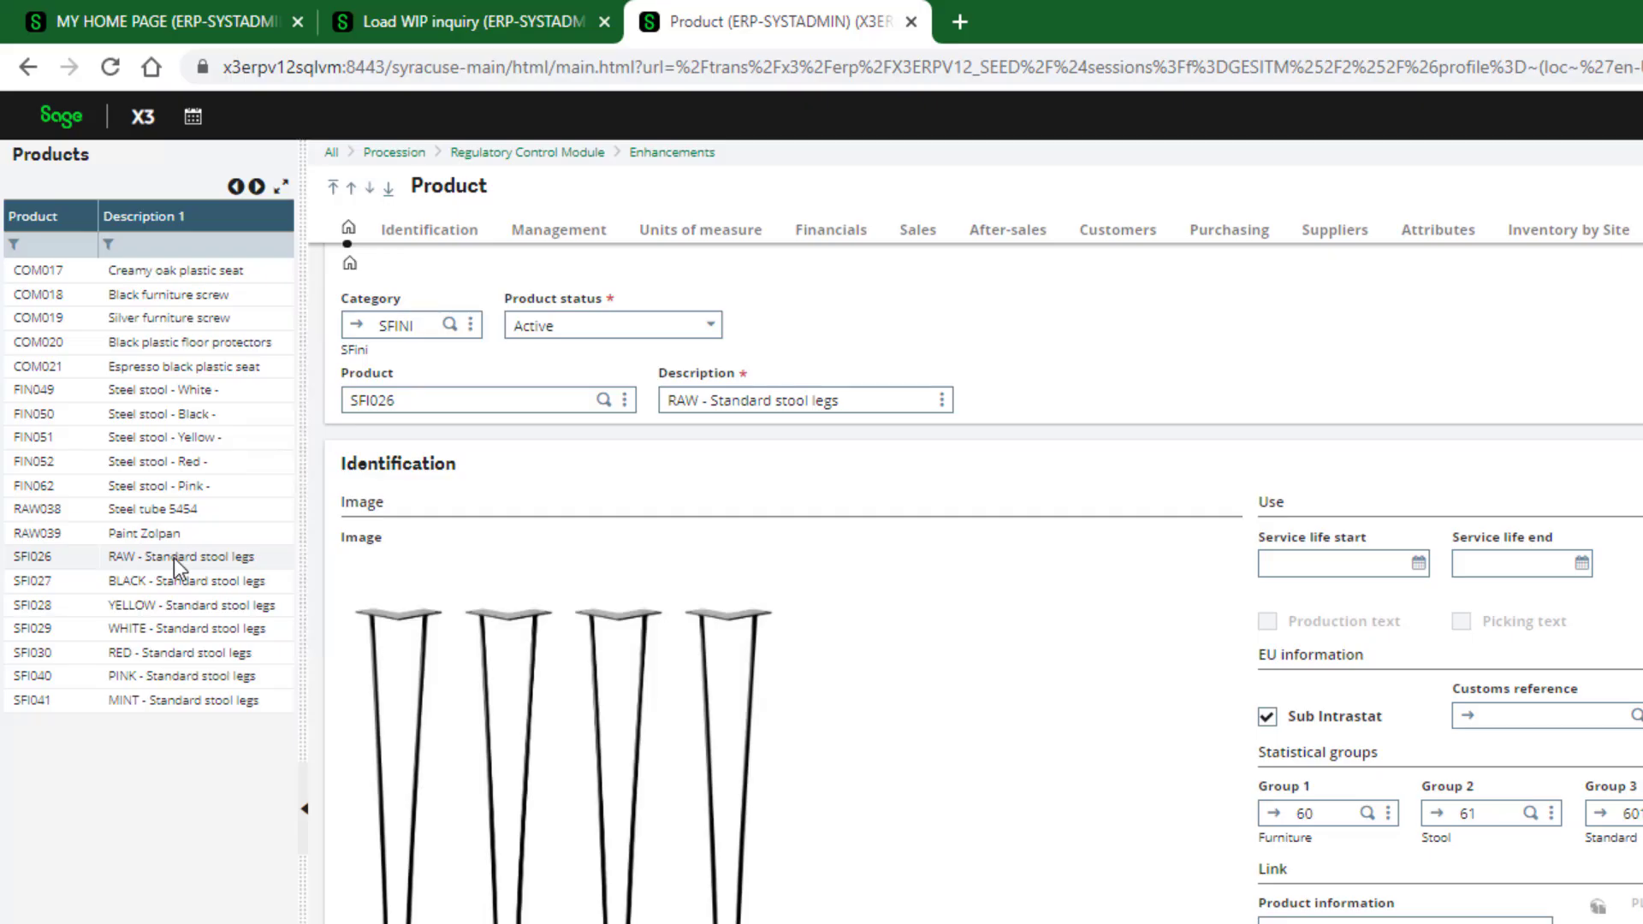
{"action": "left_click", "coordinate": [376, 421]}
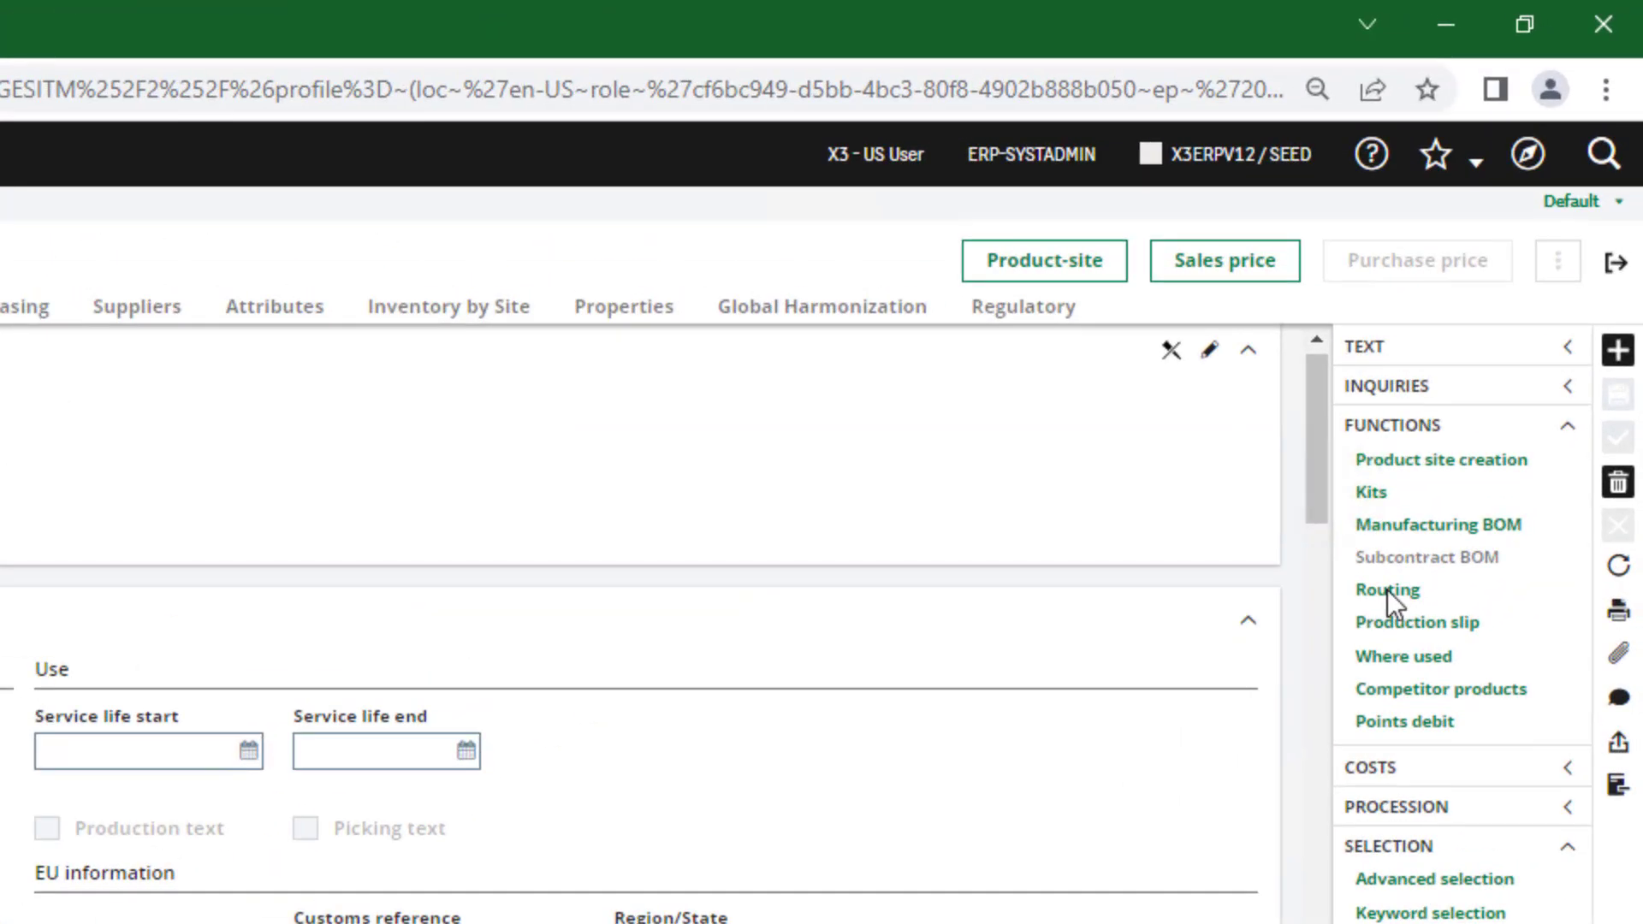
{"action": "left_click", "coordinate": [1388, 589]}
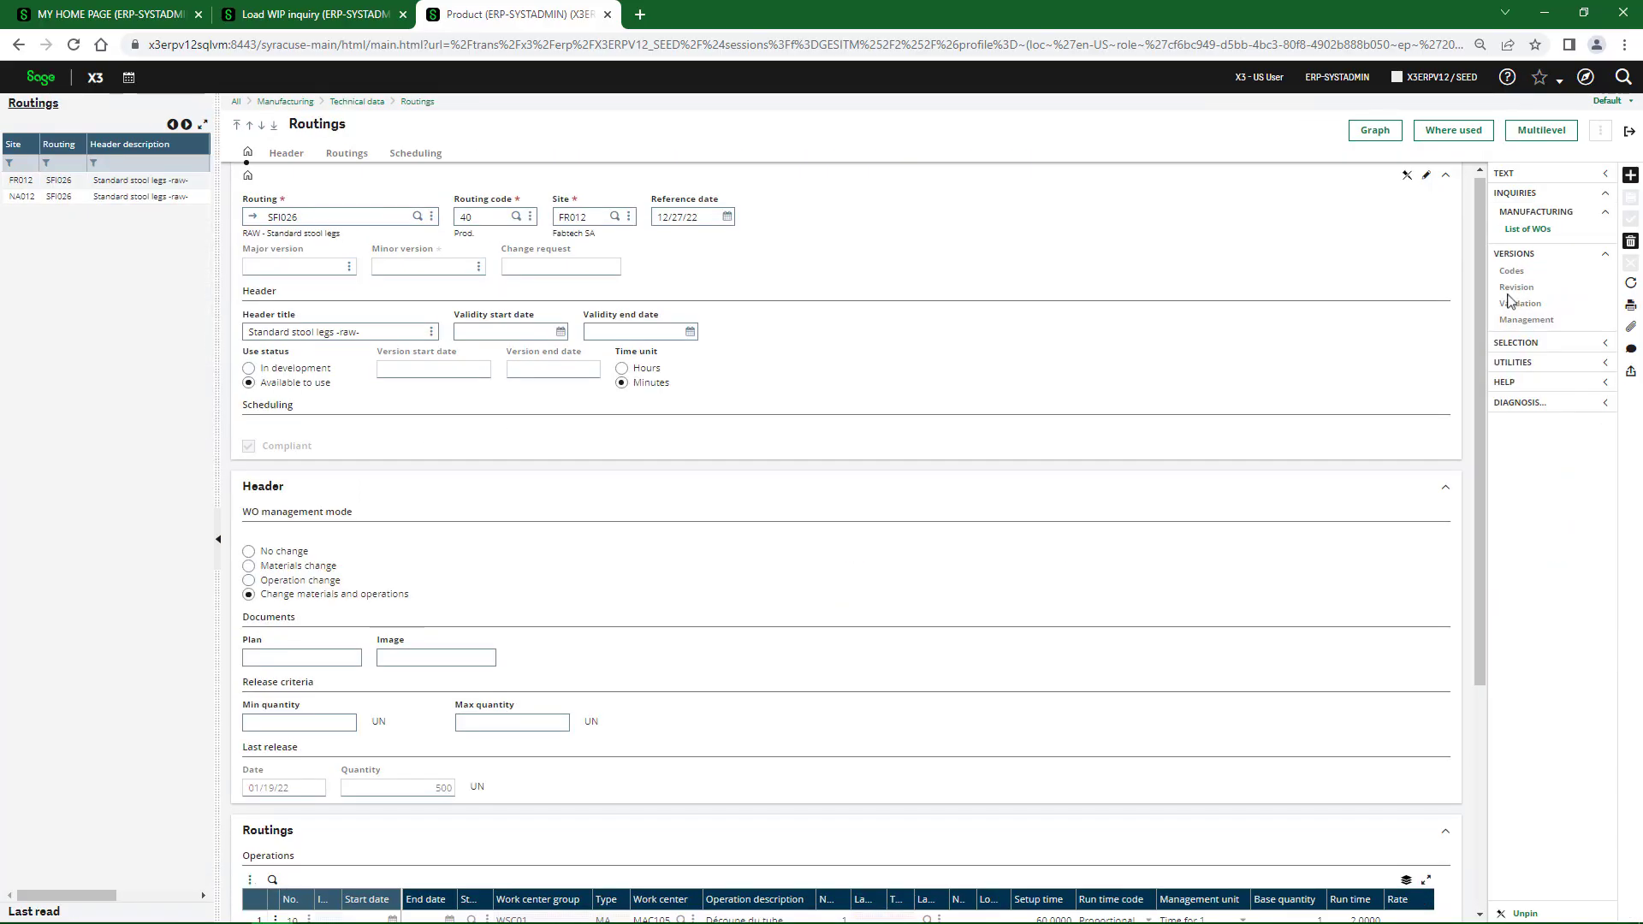
{"action": "left_click", "coordinate": [23, 199]}
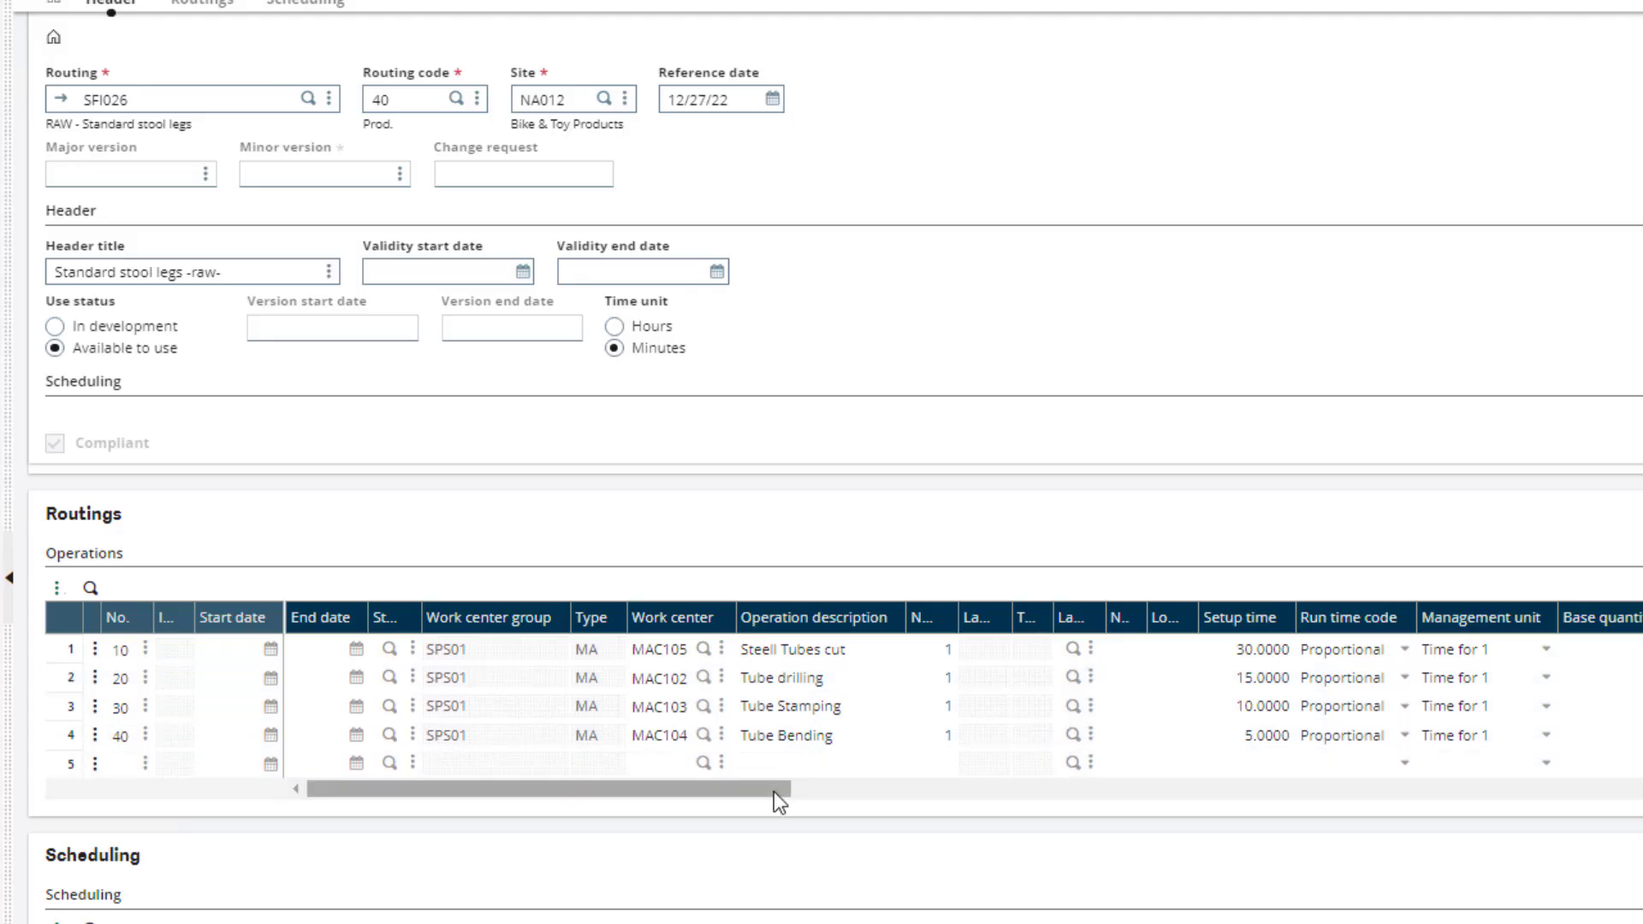
Step: Examine the setup time, run time, % efficiency and shrinkage of the routing's operations
{"action": "left_click_drag", "start_coordinate": [774, 793], "coordinate": [959, 792]}
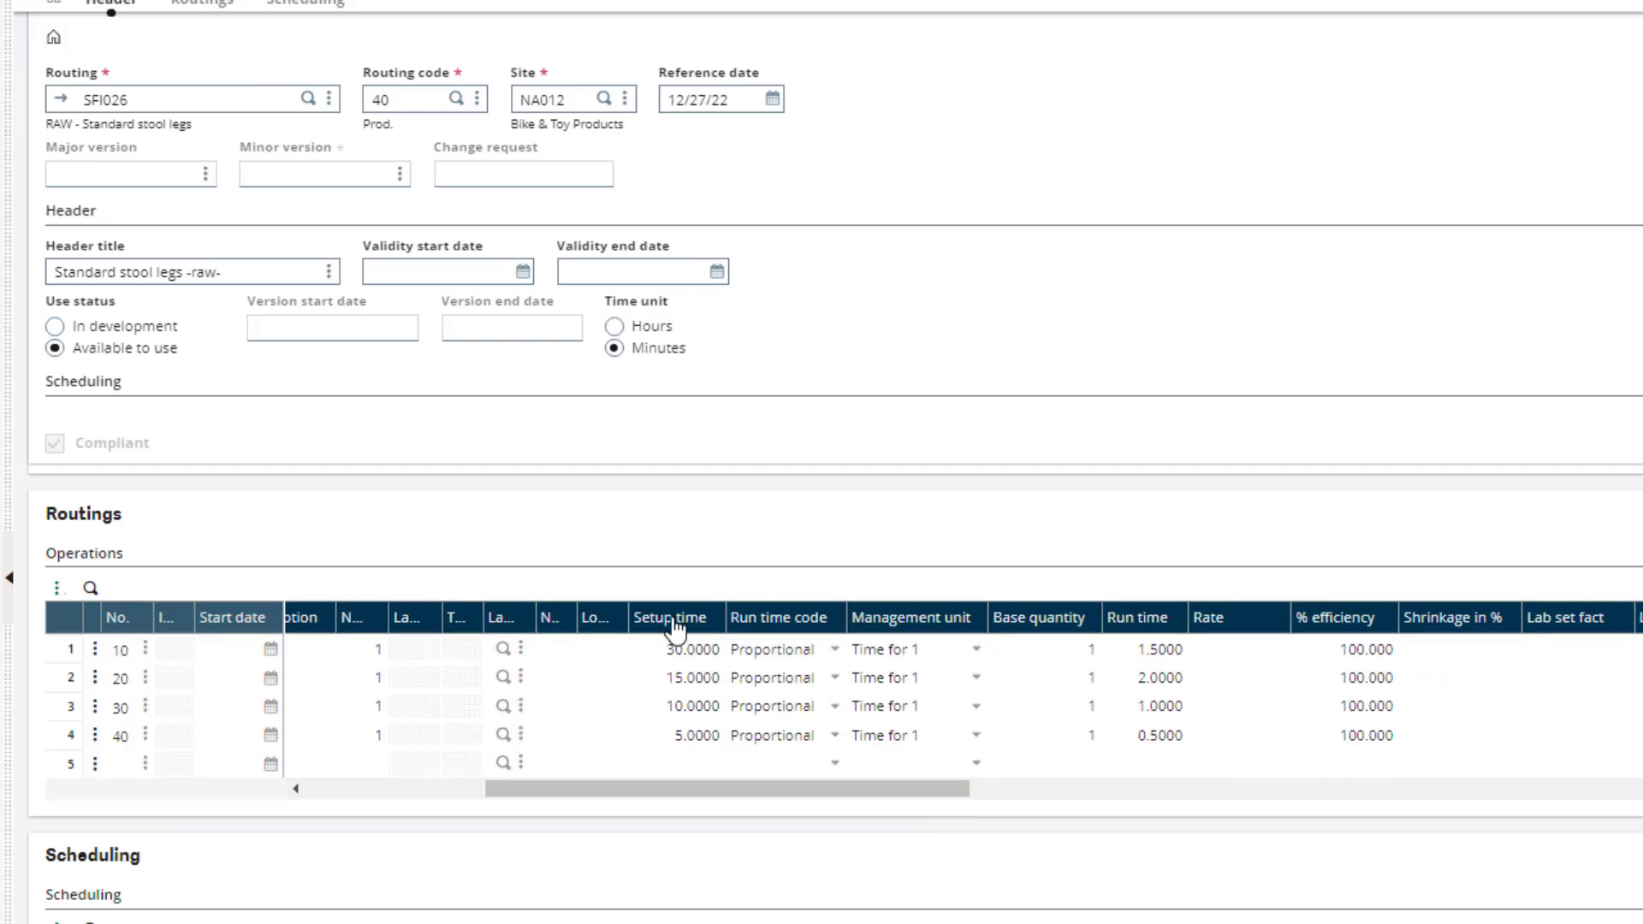
{"action": "left_click", "coordinate": [1131, 620]}
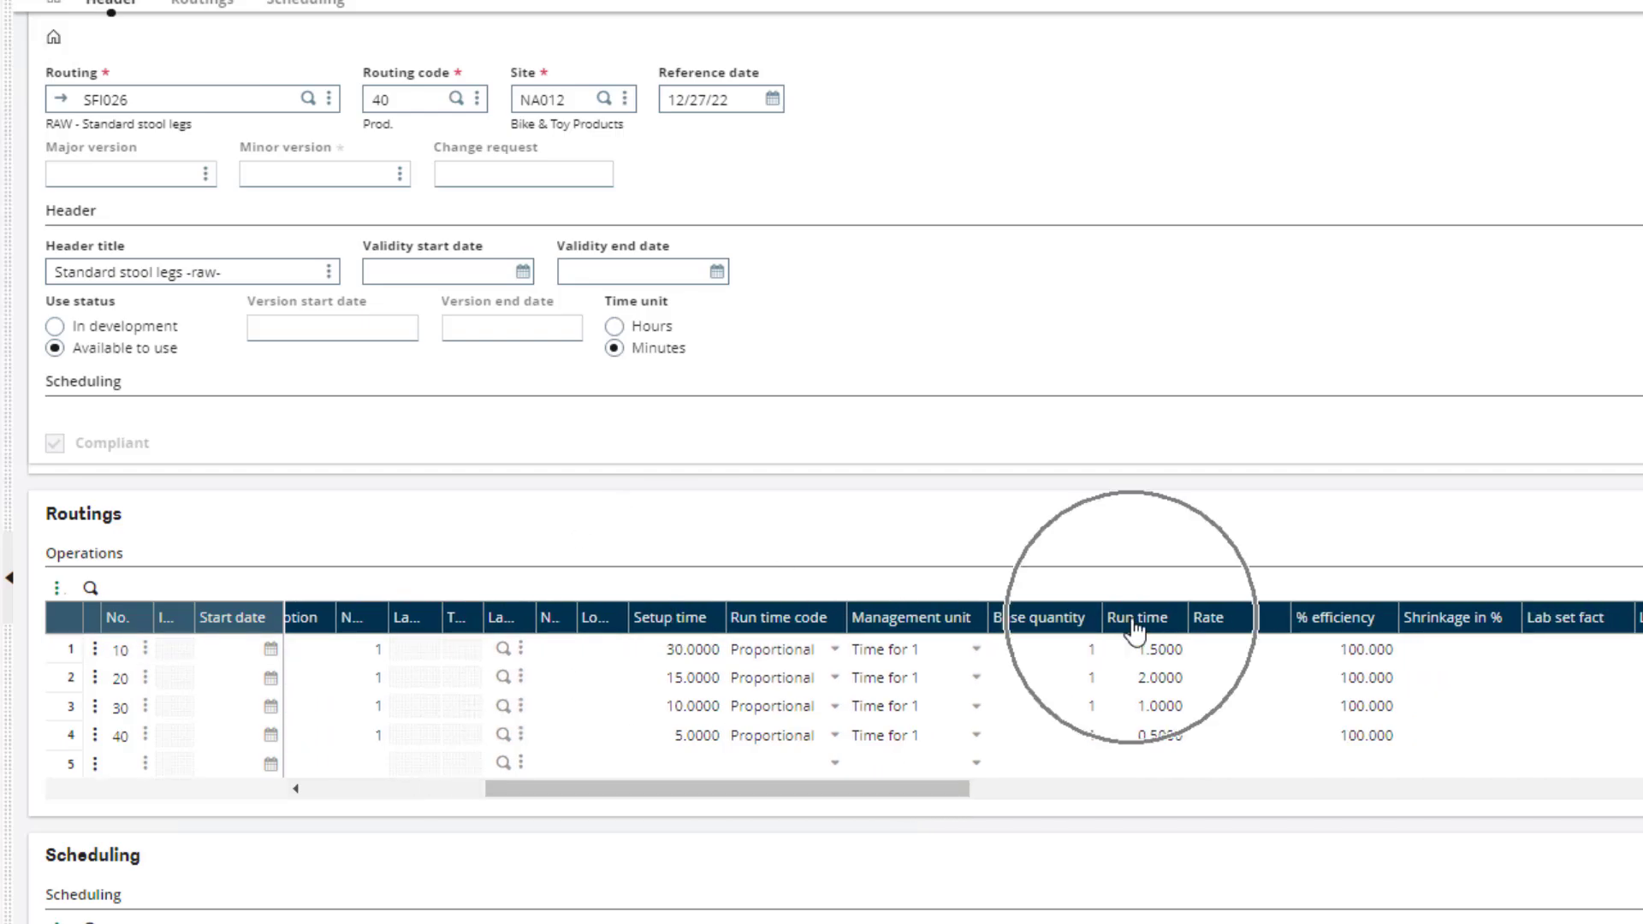
{"action": "left_click", "coordinate": [1333, 633]}
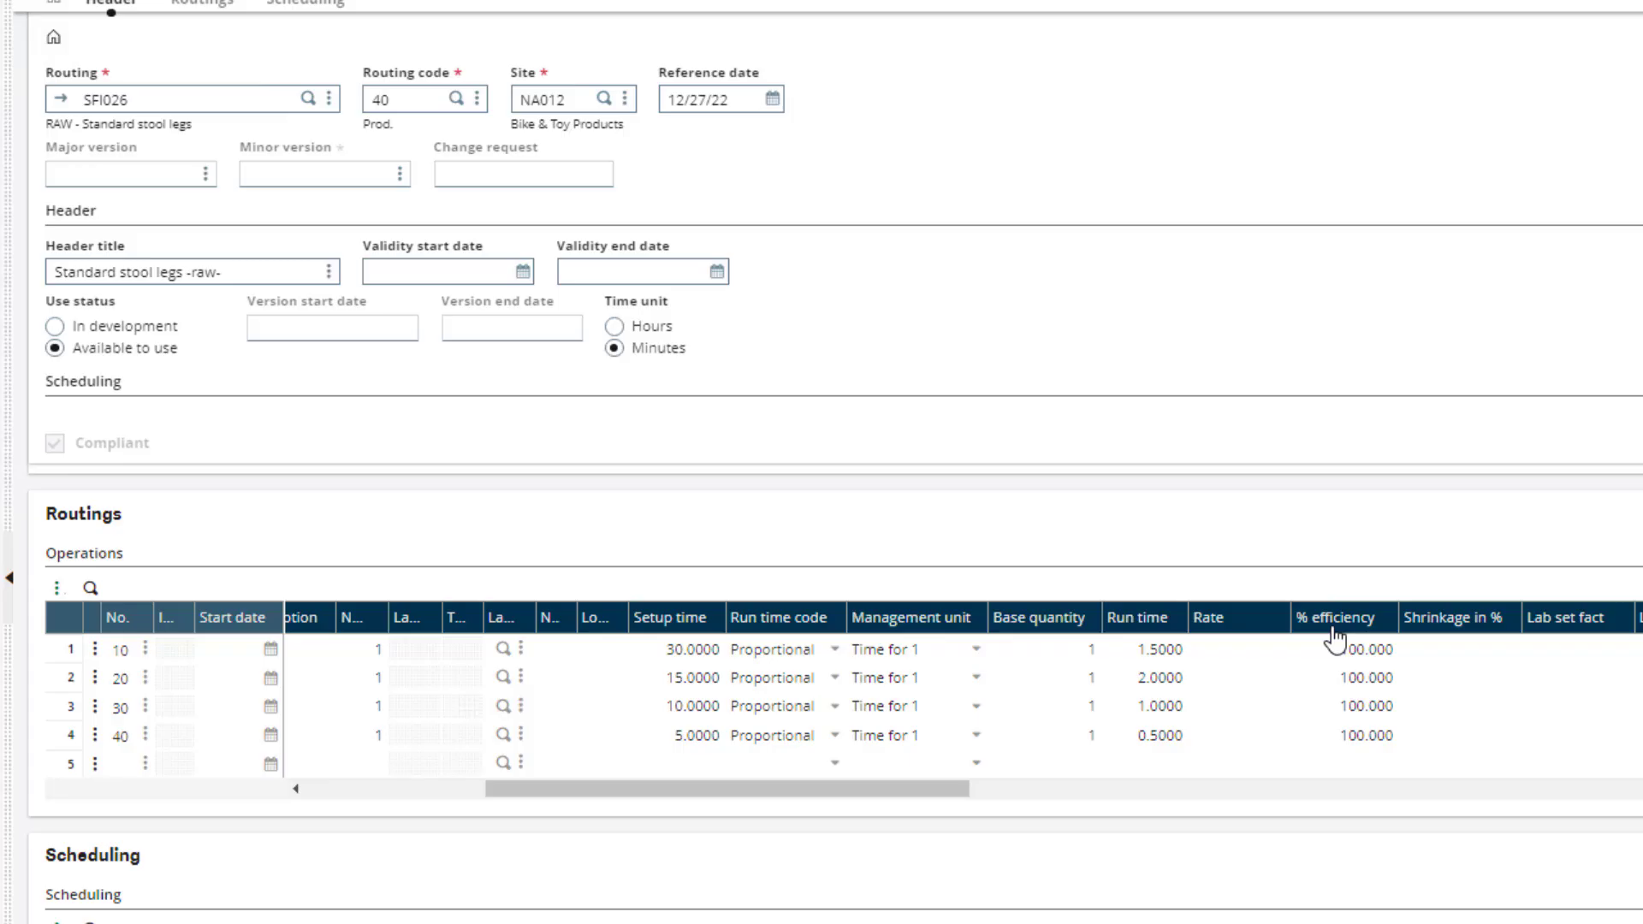
{"action": "left_click", "coordinate": [1452, 633]}
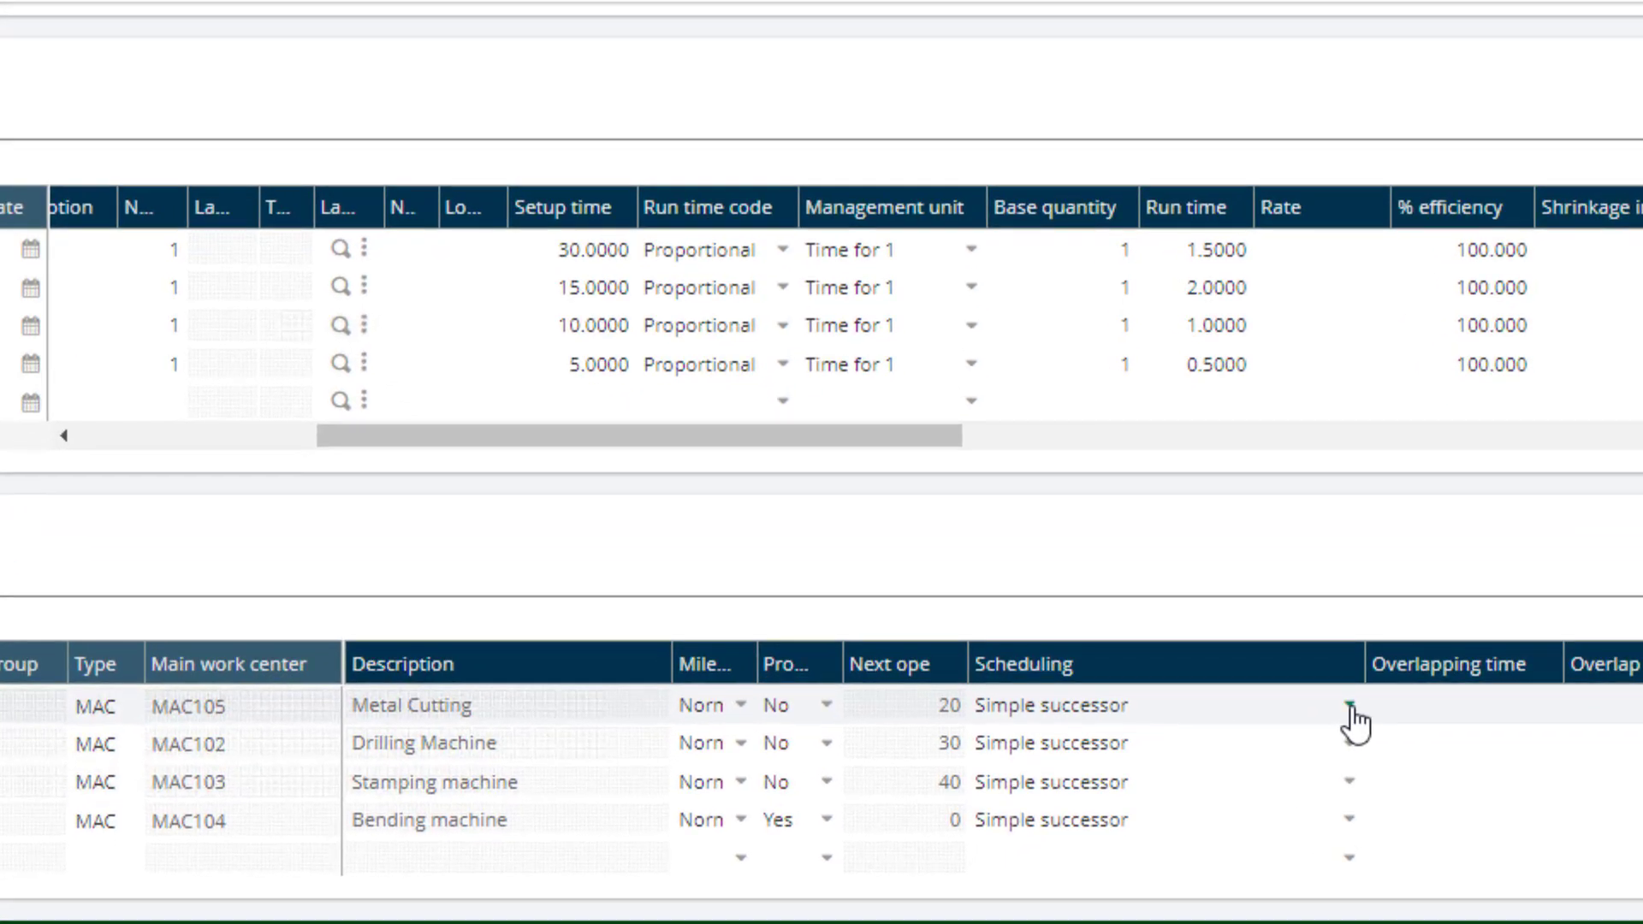
Step: View the scheduling types available for the Metal Cutting operation, and leave the routing without saving any change
{"action": "left_click", "coordinate": [1351, 707]}
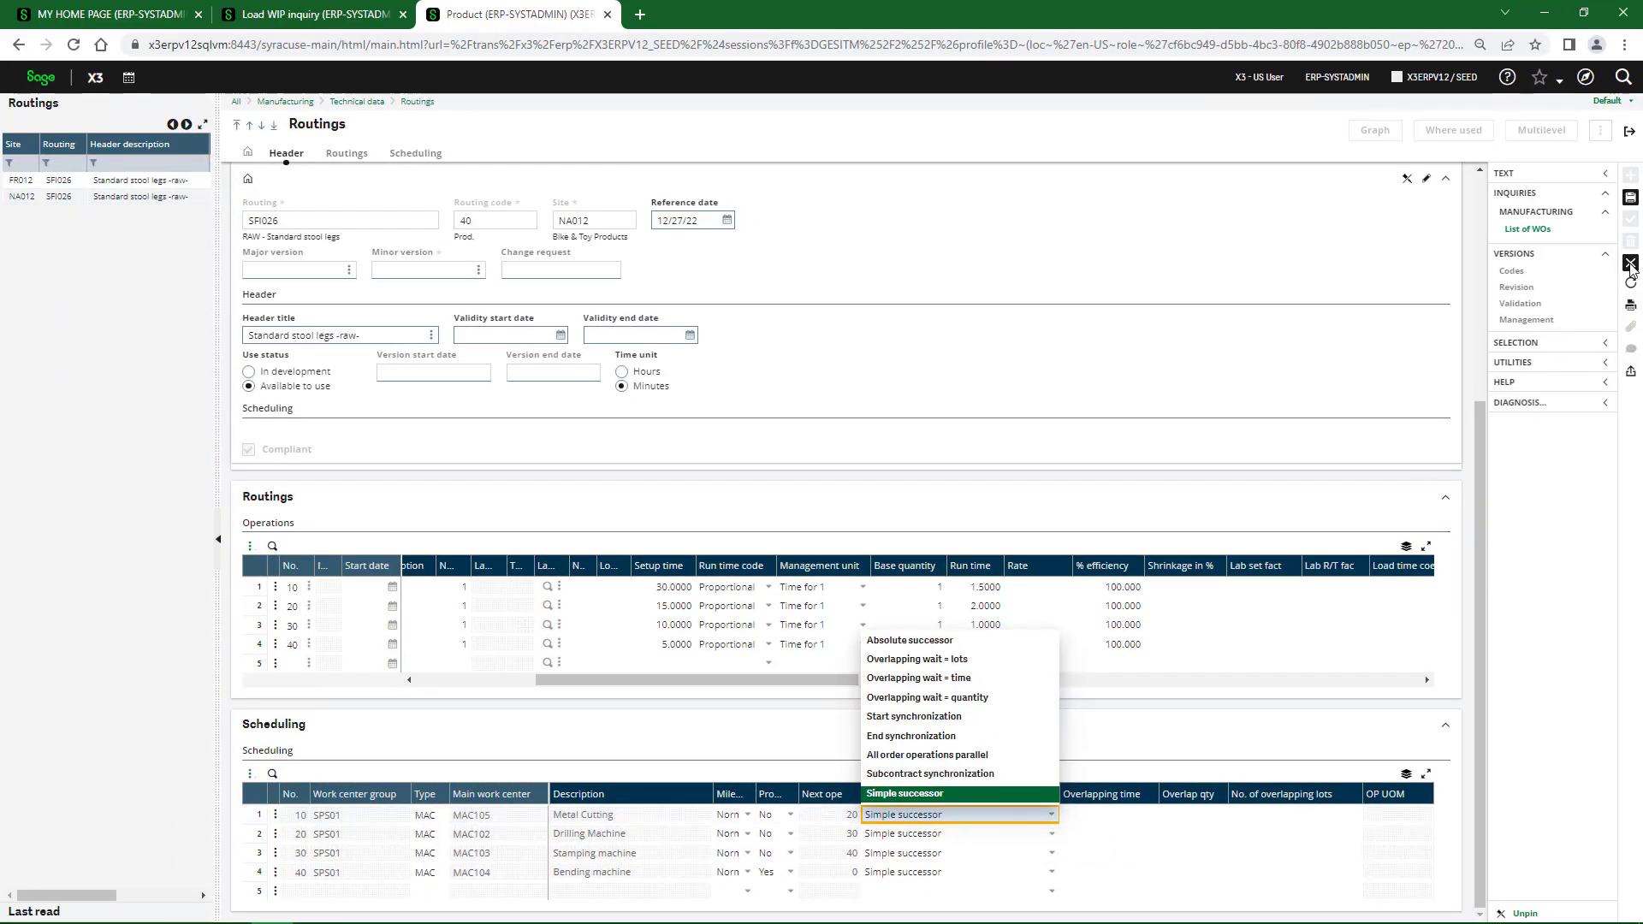
{"action": "left_click", "coordinate": [1630, 263]}
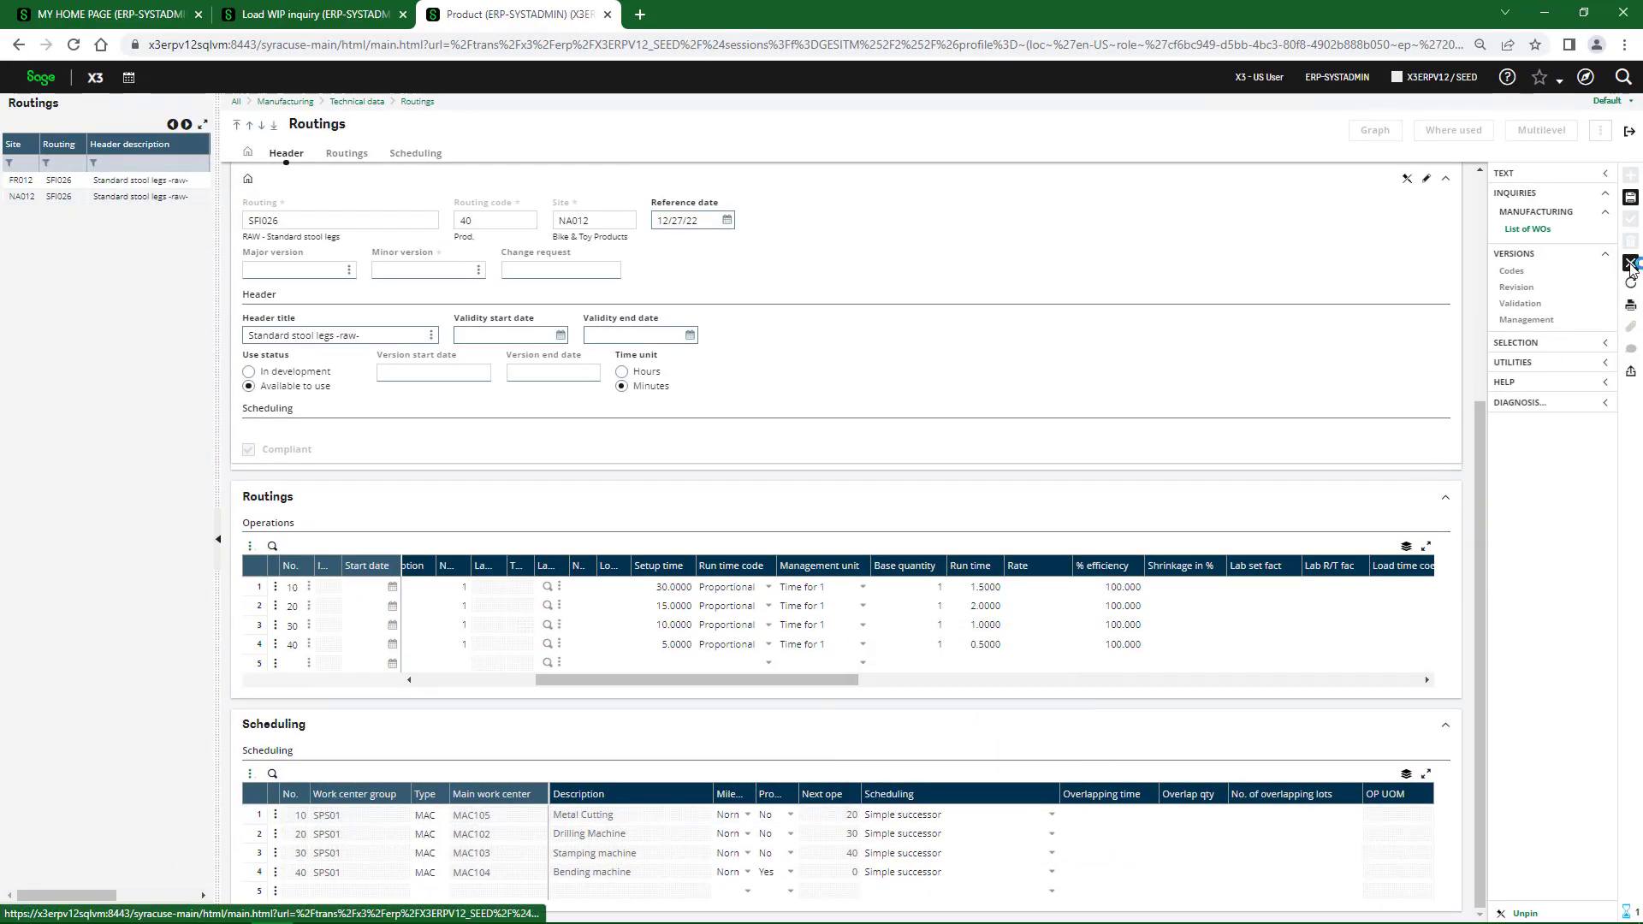
{"action": "left_click", "coordinate": [1633, 135]}
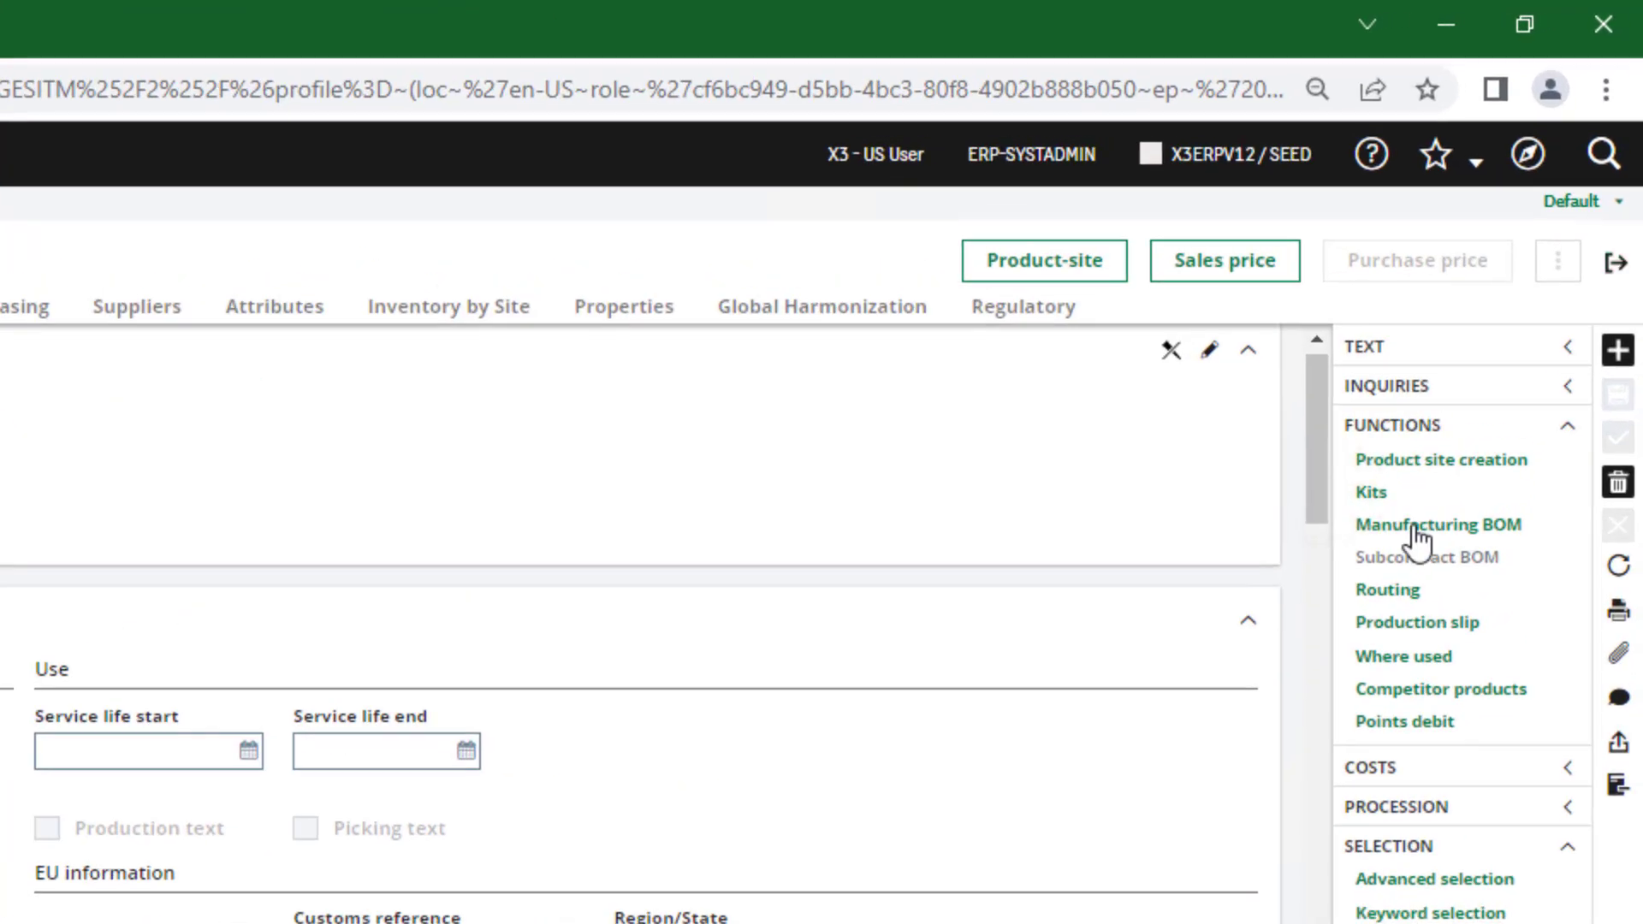
Step: Open the manufacturing BOM of SFI026, check which routing operation its steel tube component is linked to, and return to the product
{"action": "left_click", "coordinate": [1467, 394]}
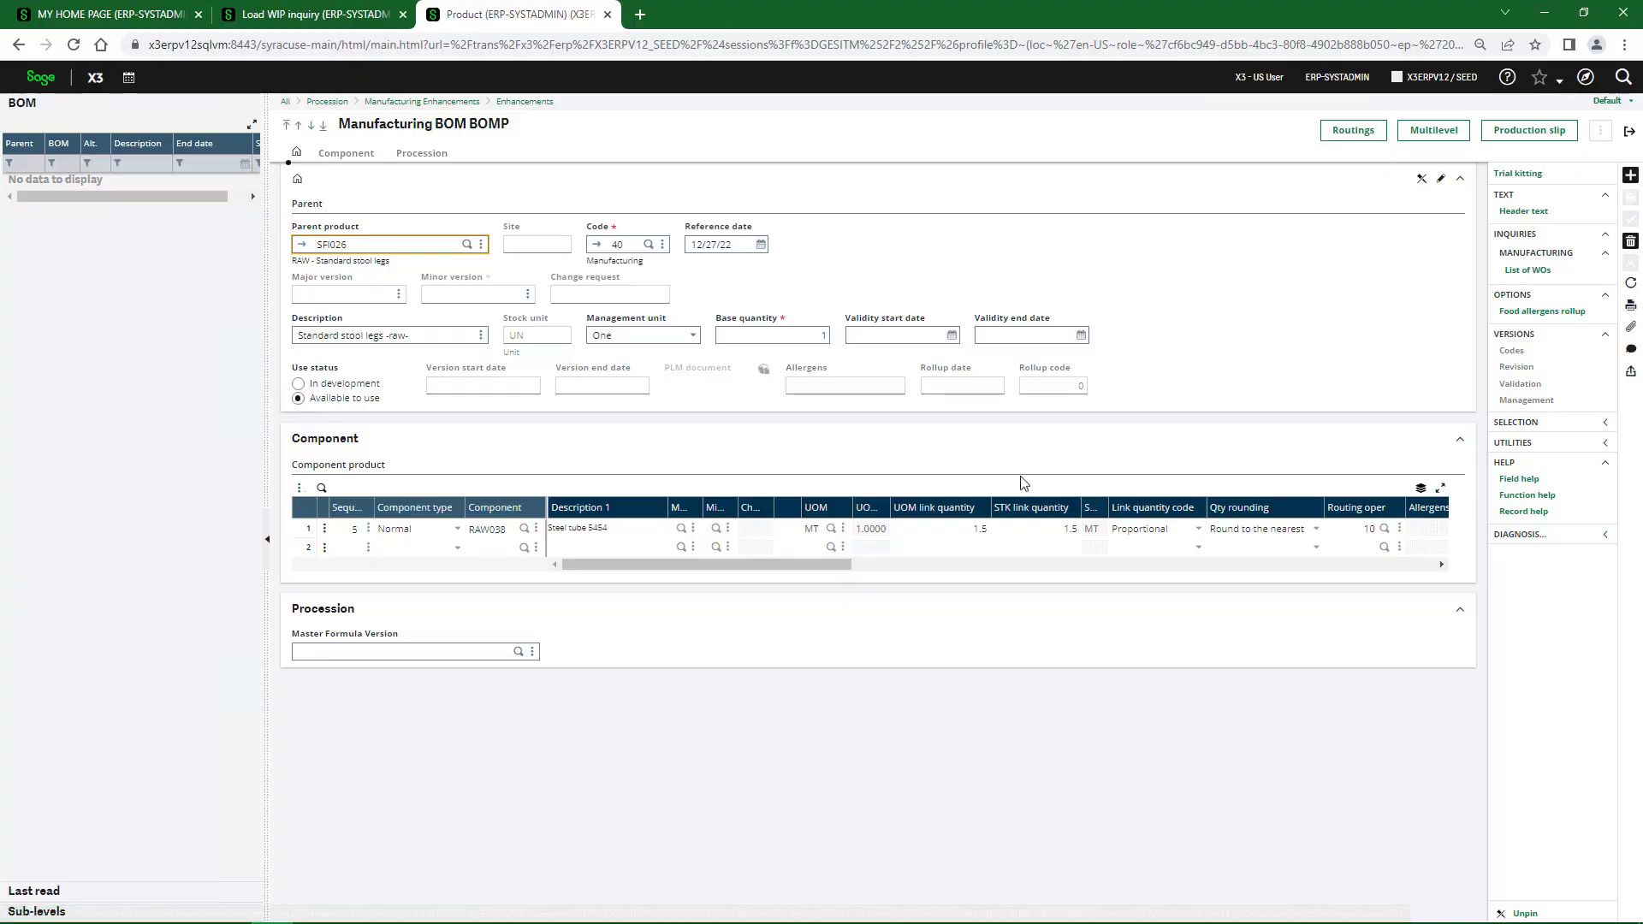
{"action": "left_click", "coordinate": [809, 565]}
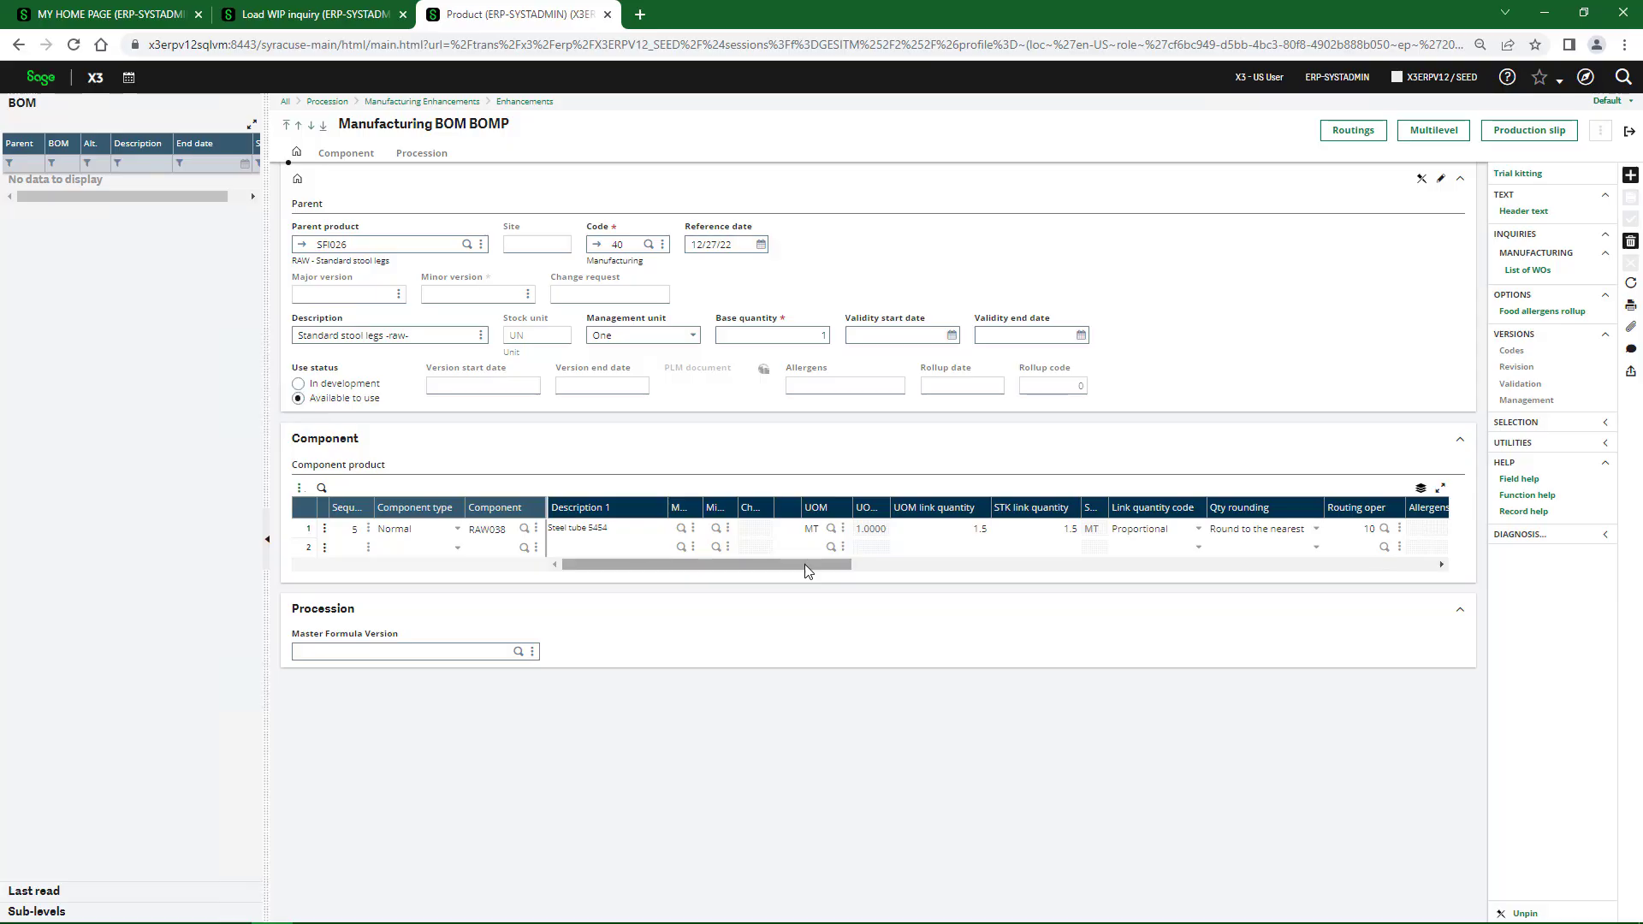
{"action": "left_click", "coordinate": [1366, 534]}
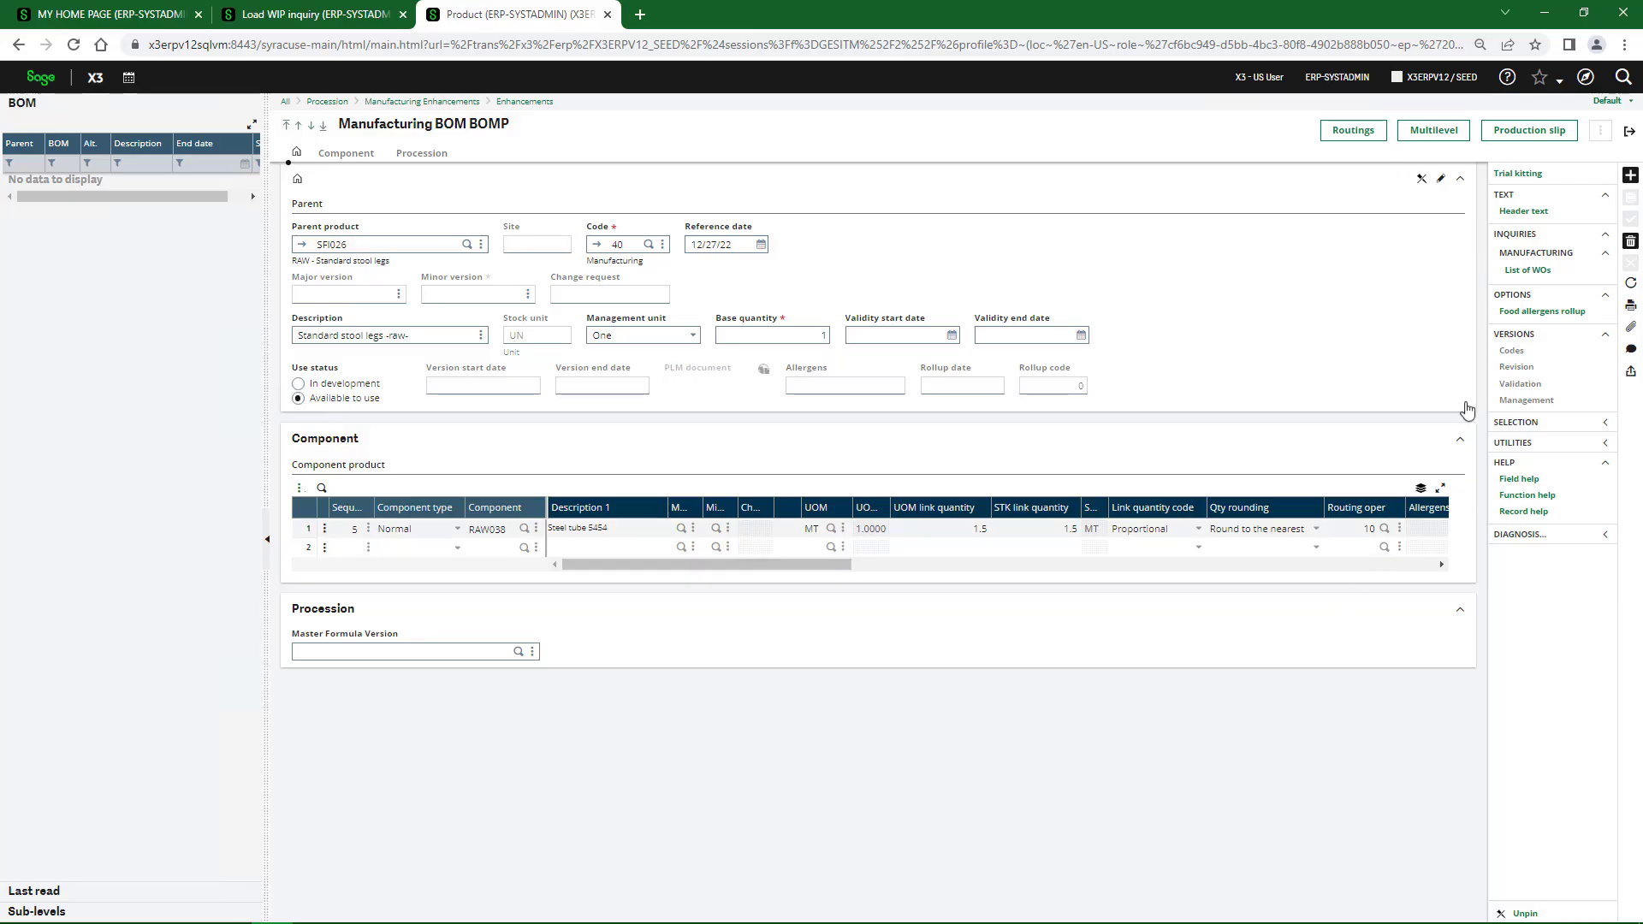
{"action": "left_click", "coordinate": [1630, 132]}
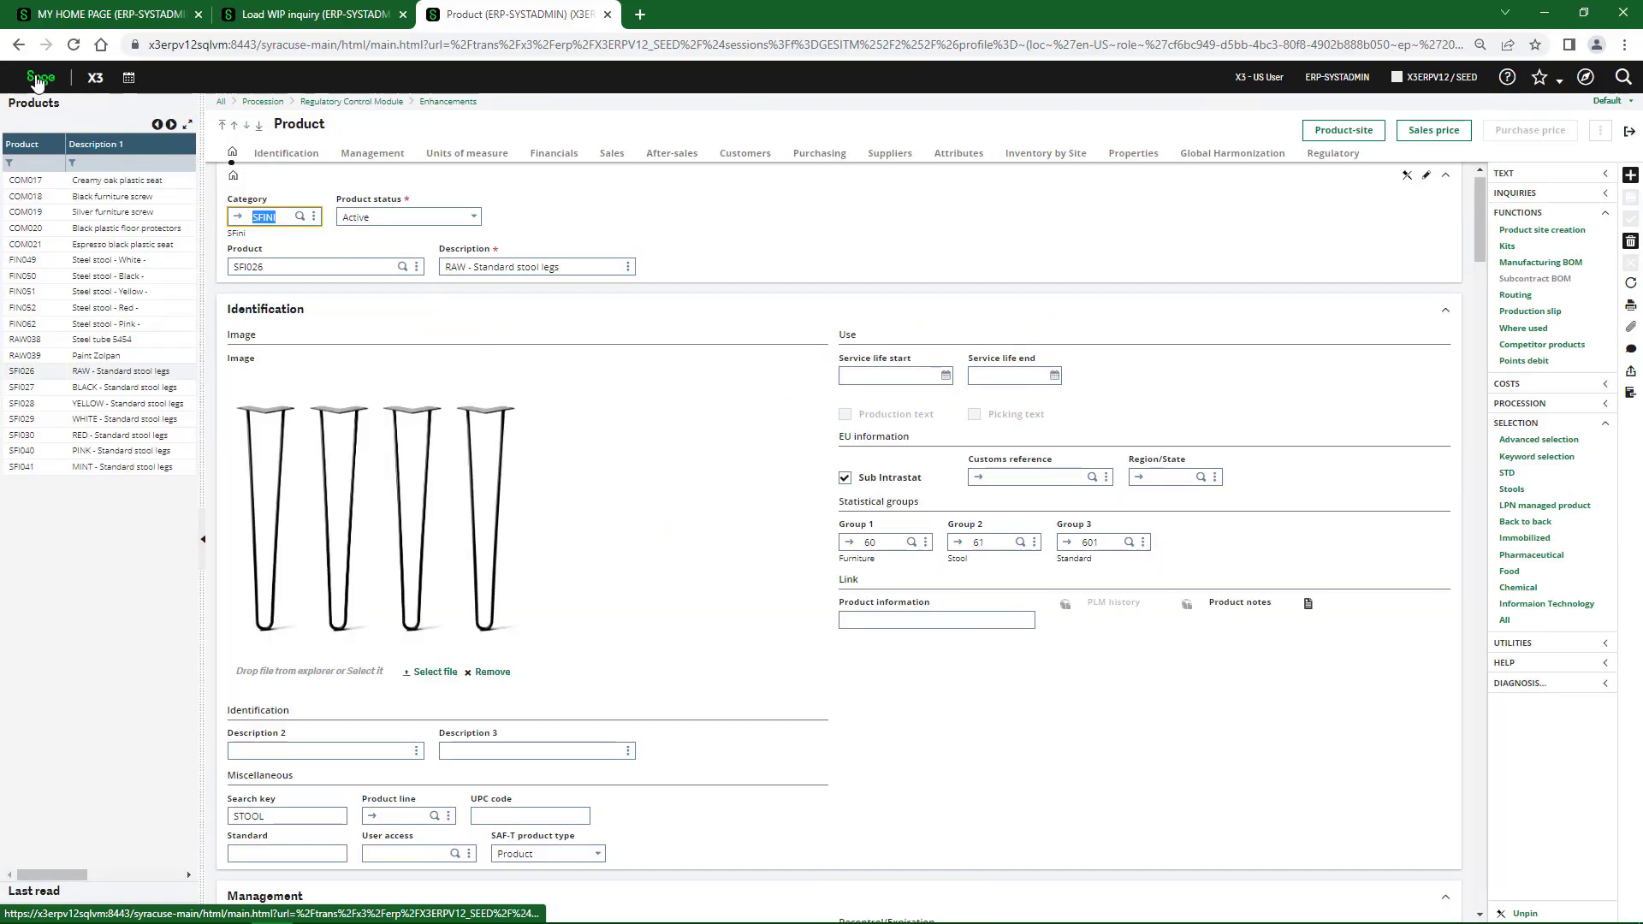
Step: Open work order WONA0120310 for SFI026 from the production home page and display its components and operations
{"action": "left_click", "coordinate": [37, 79]}
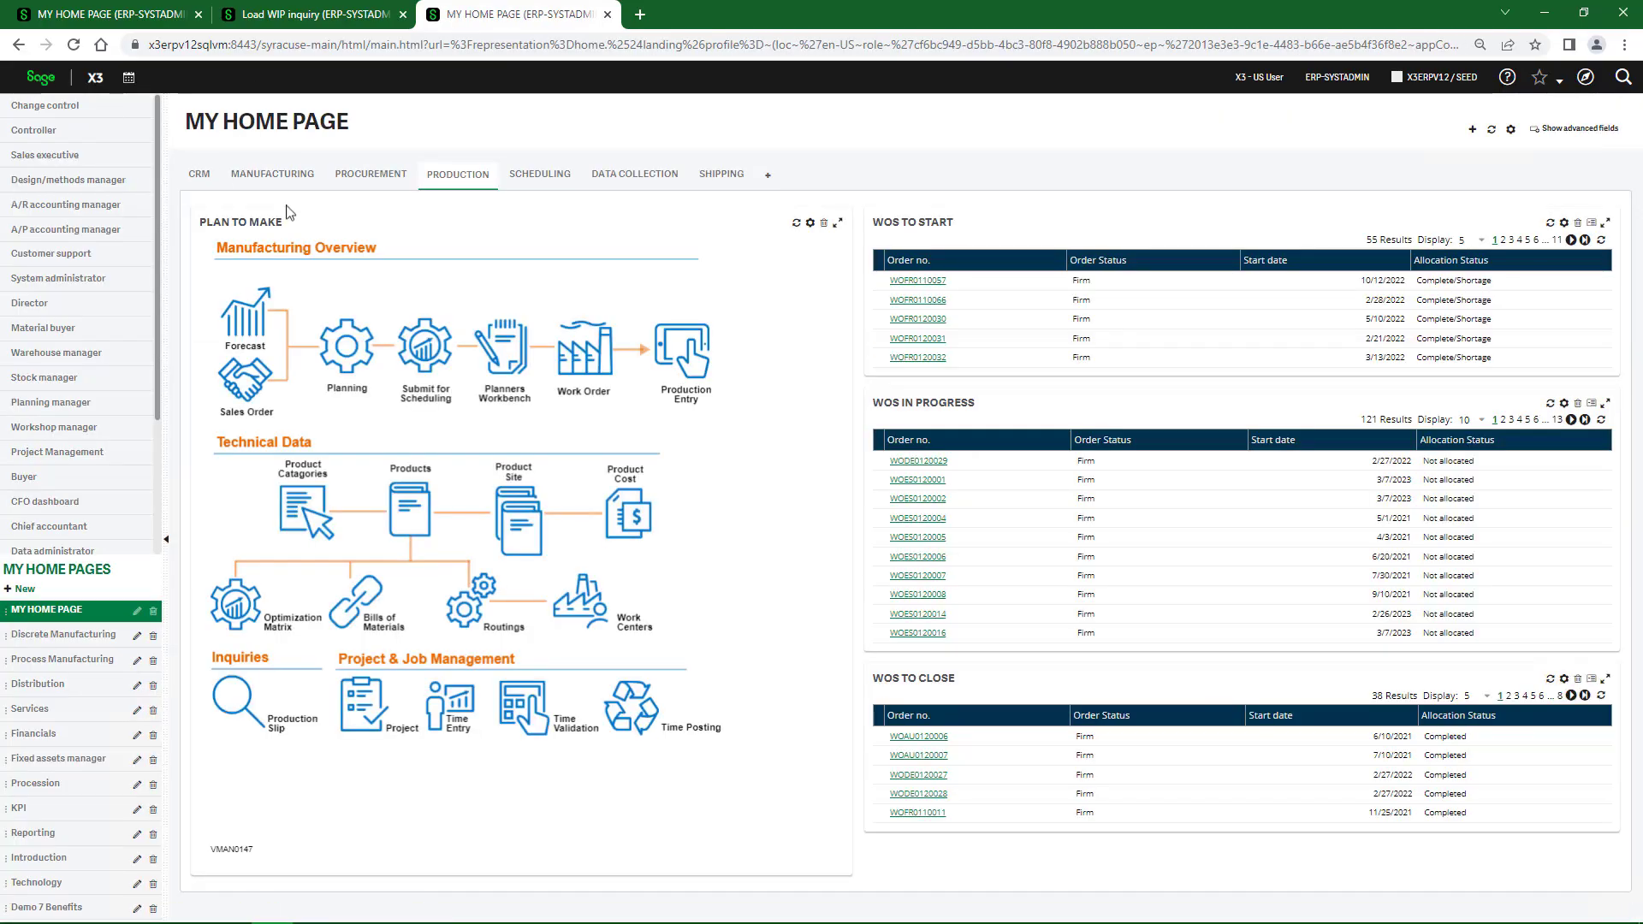
{"action": "left_click", "coordinate": [578, 357]}
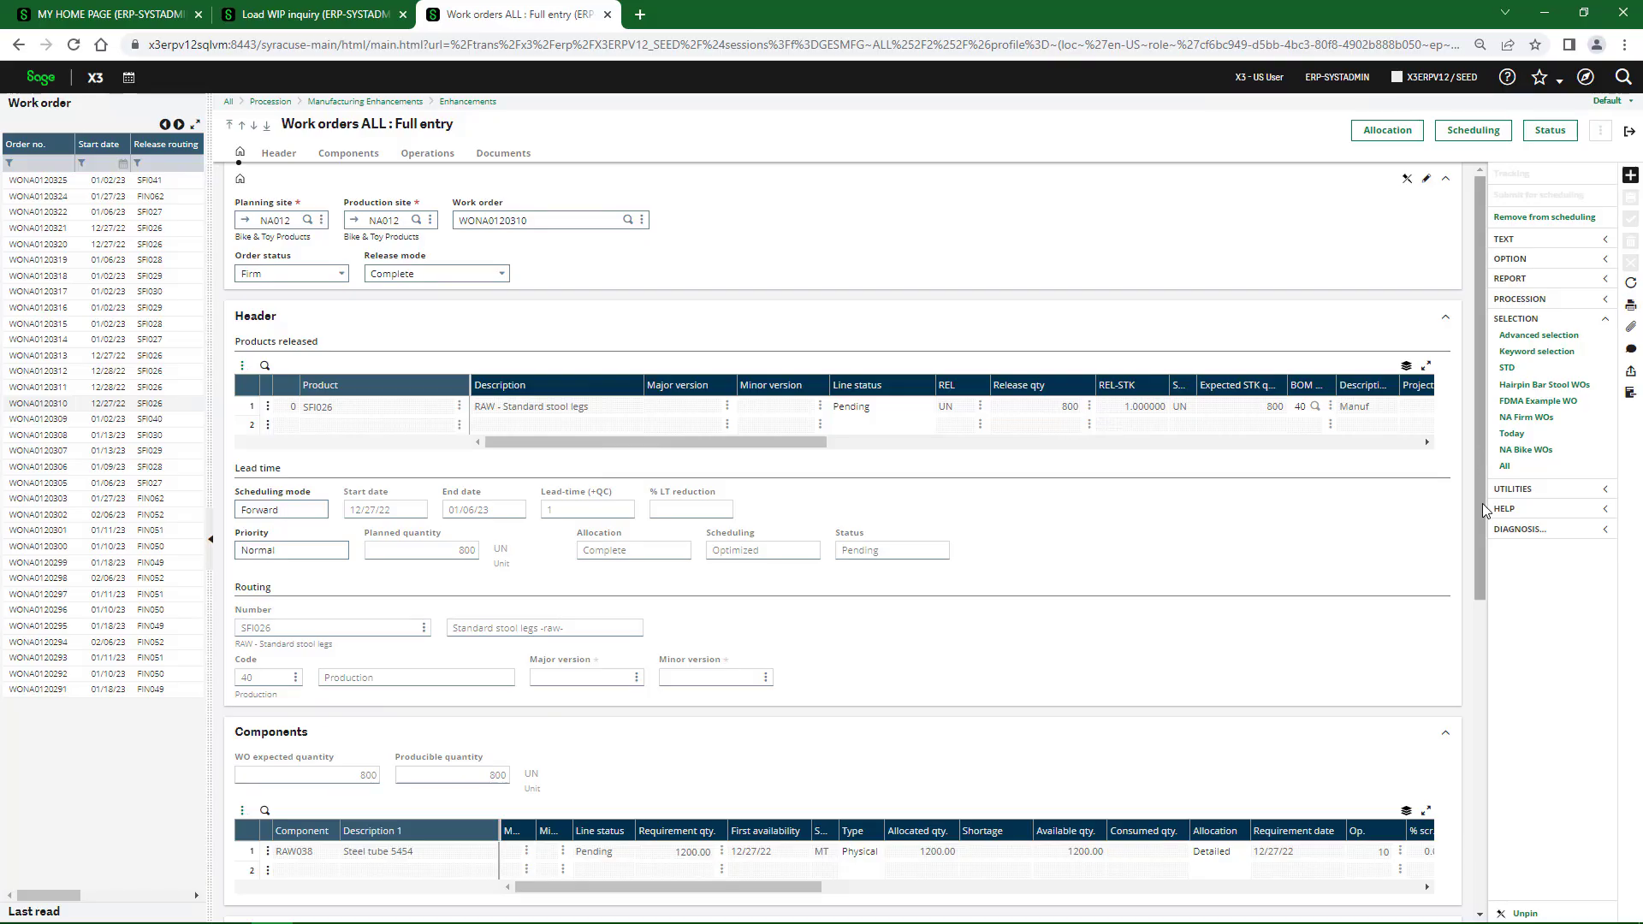
{"action": "left_click_drag", "start_coordinate": [1477, 547], "coordinate": [1502, 756]}
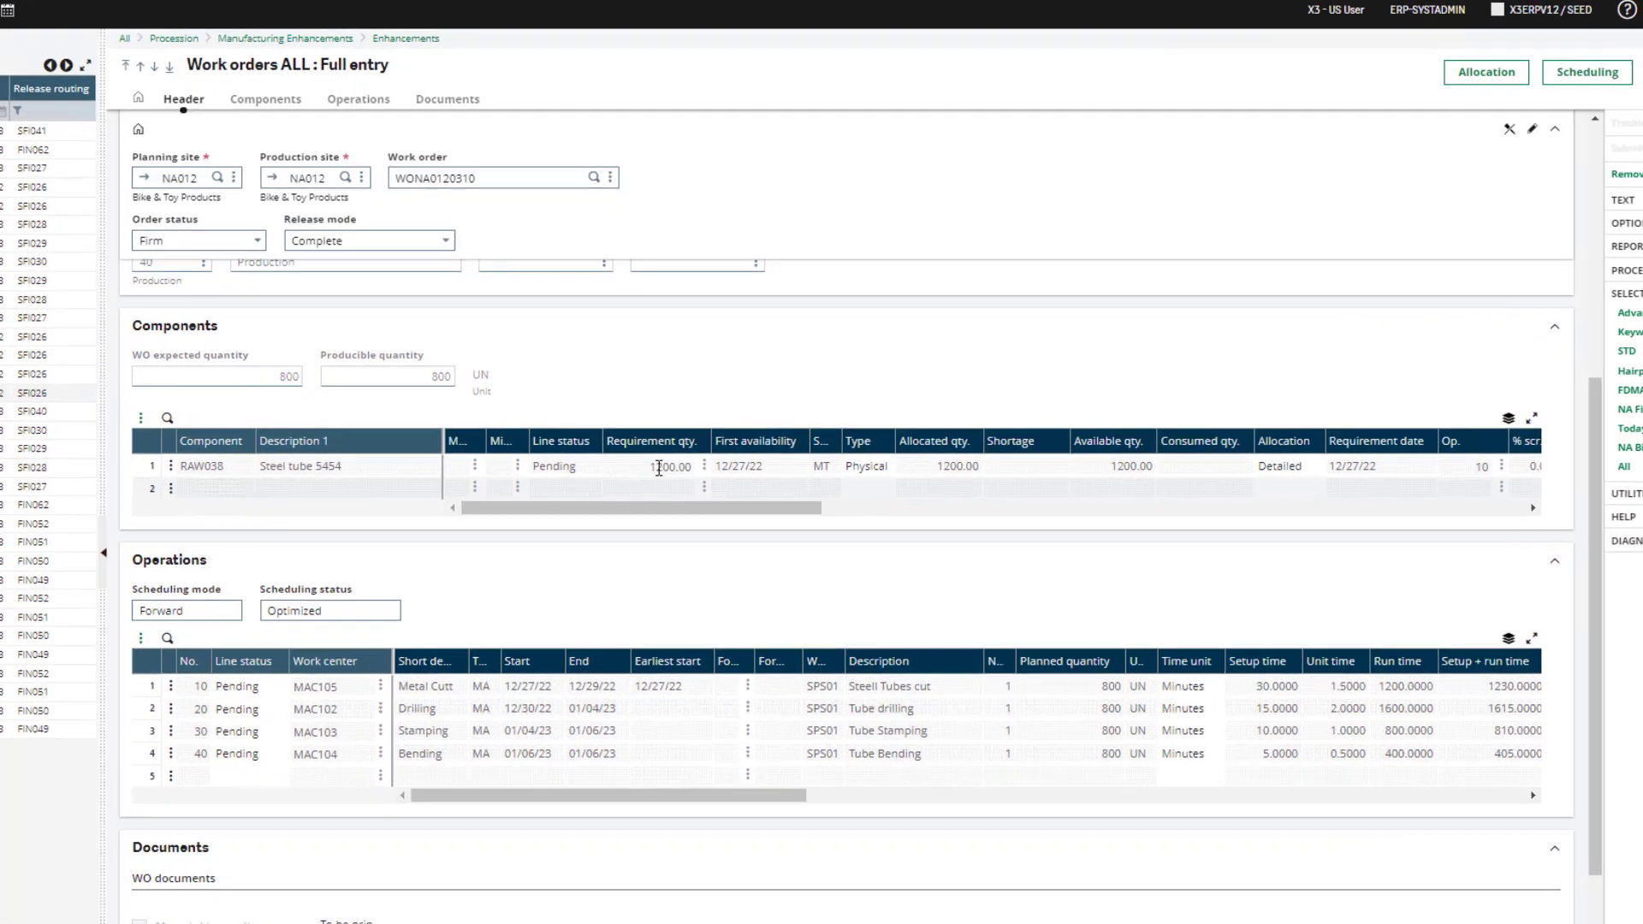
Step: Compare the steel tube component's requirement quantity, first availability and requirement date with the operations' start and earliest start dates
{"action": "left_click", "coordinate": [684, 467]}
{"action": "left_click", "coordinate": [635, 468]}
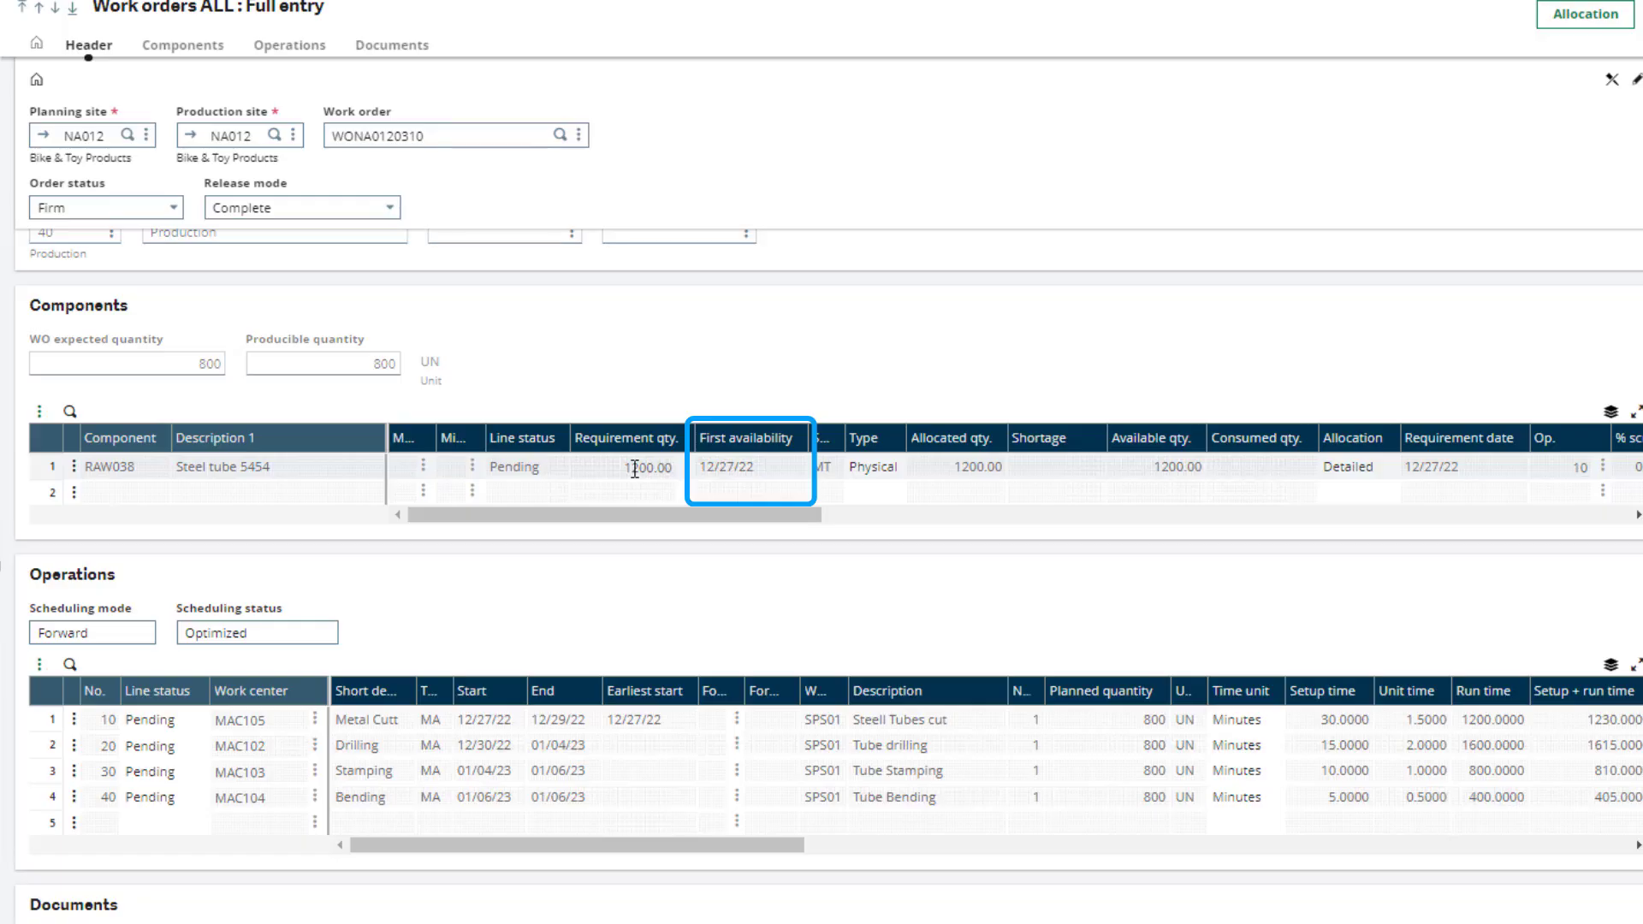
{"action": "left_click", "coordinate": [751, 462]}
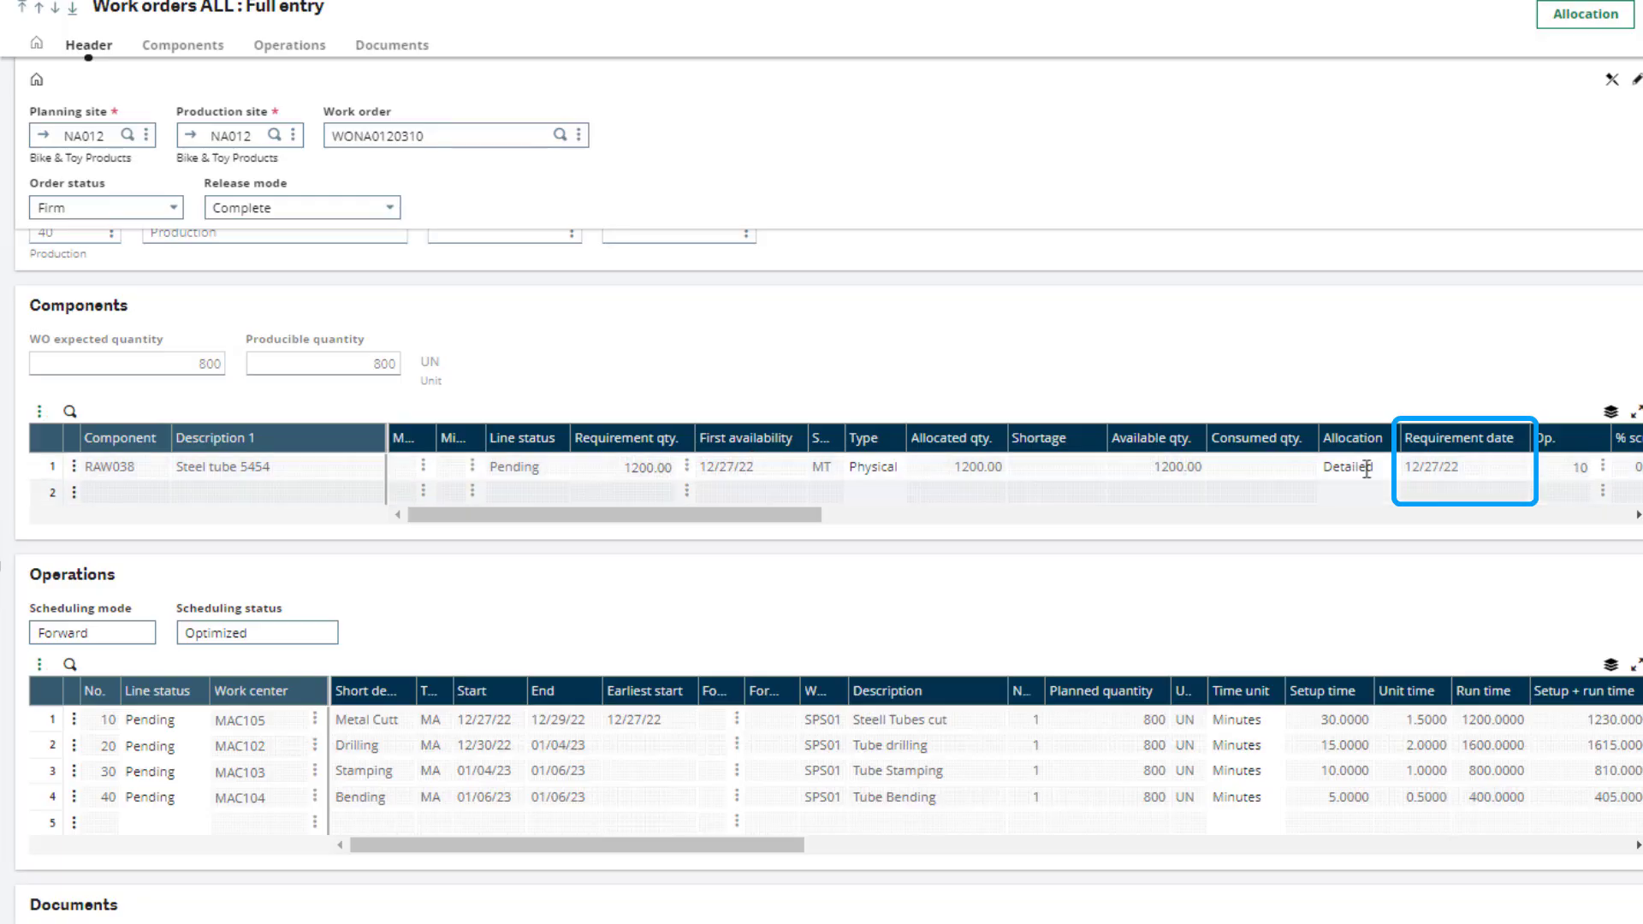
{"action": "key", "text": "ctrl"}
{"action": "key", "text": "ctrl"}
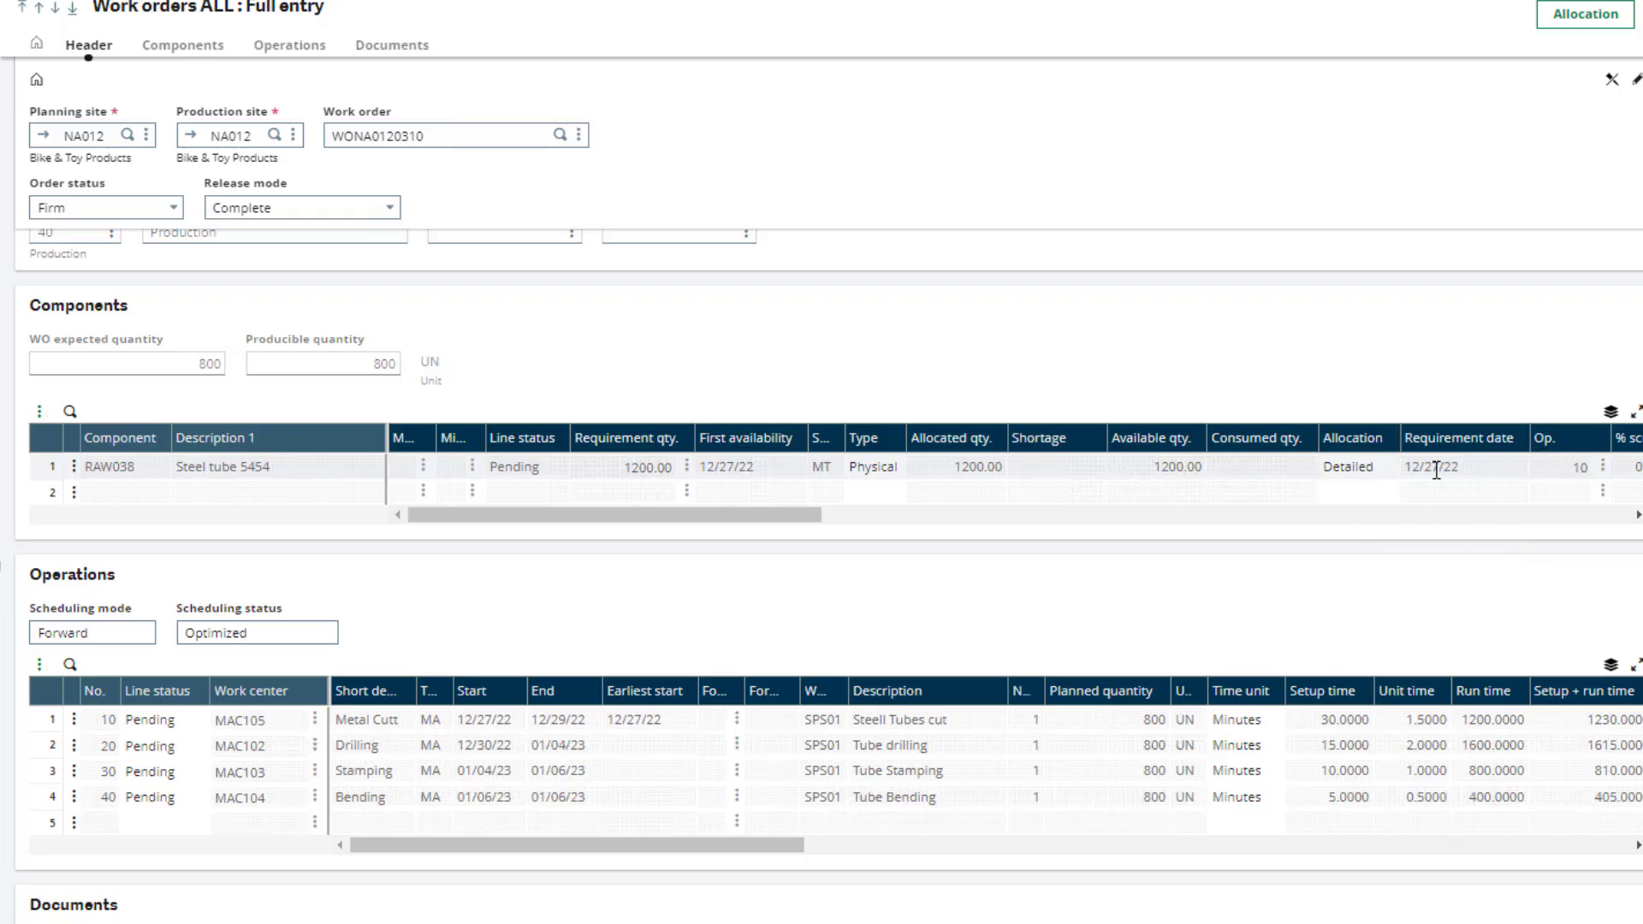
{"action": "key", "text": "ctrl"}
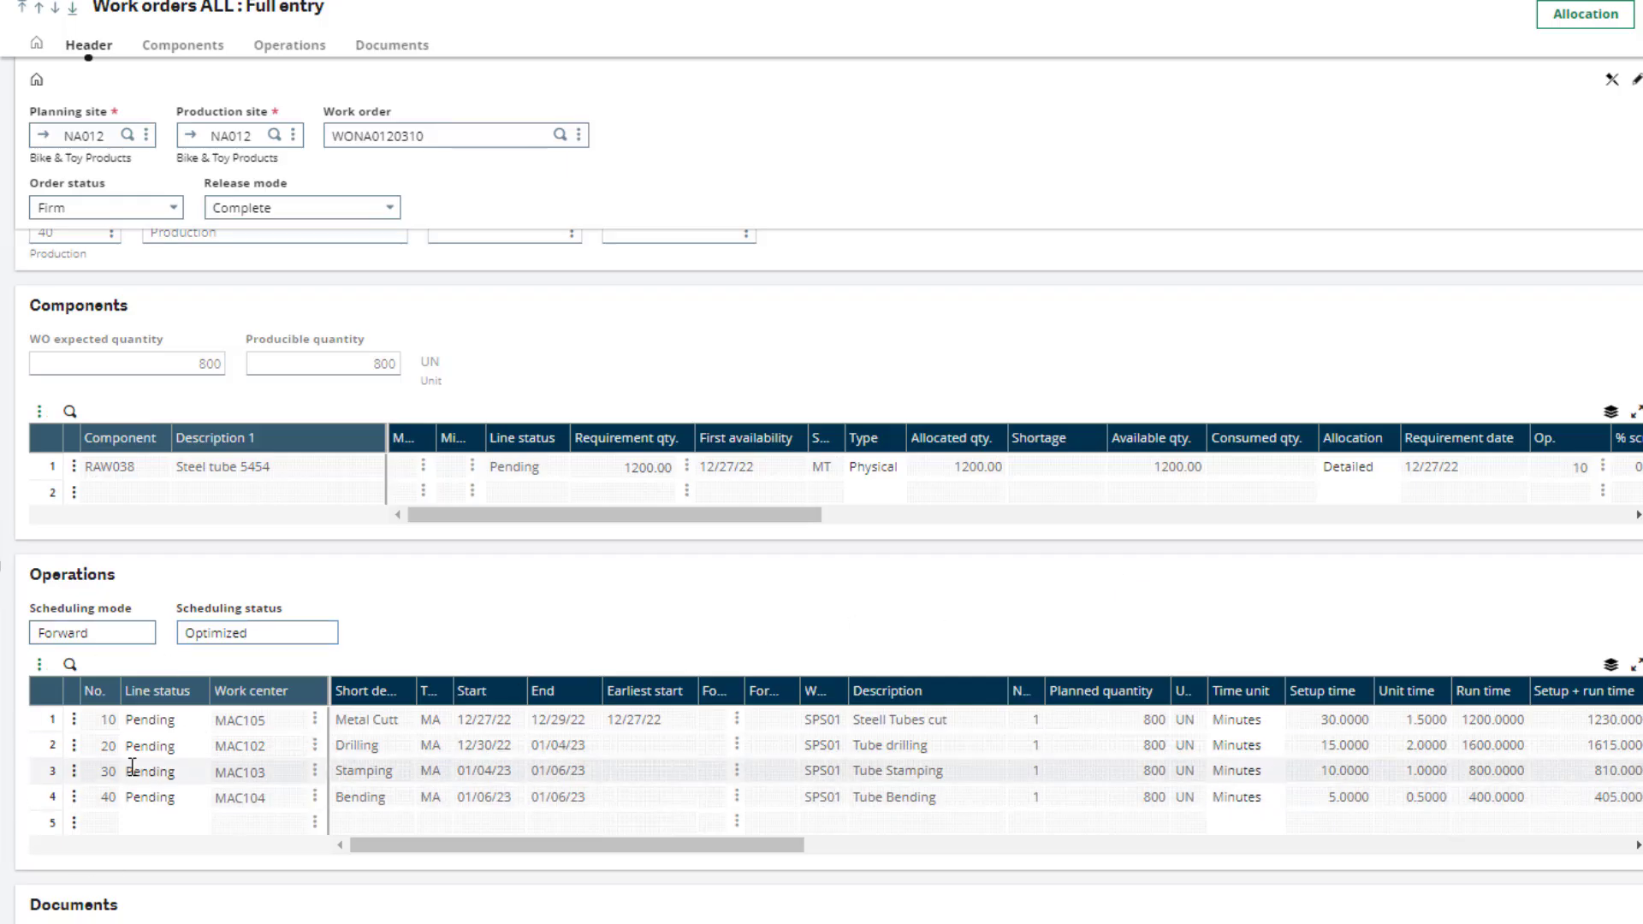
{"action": "key", "text": "ctrl"}
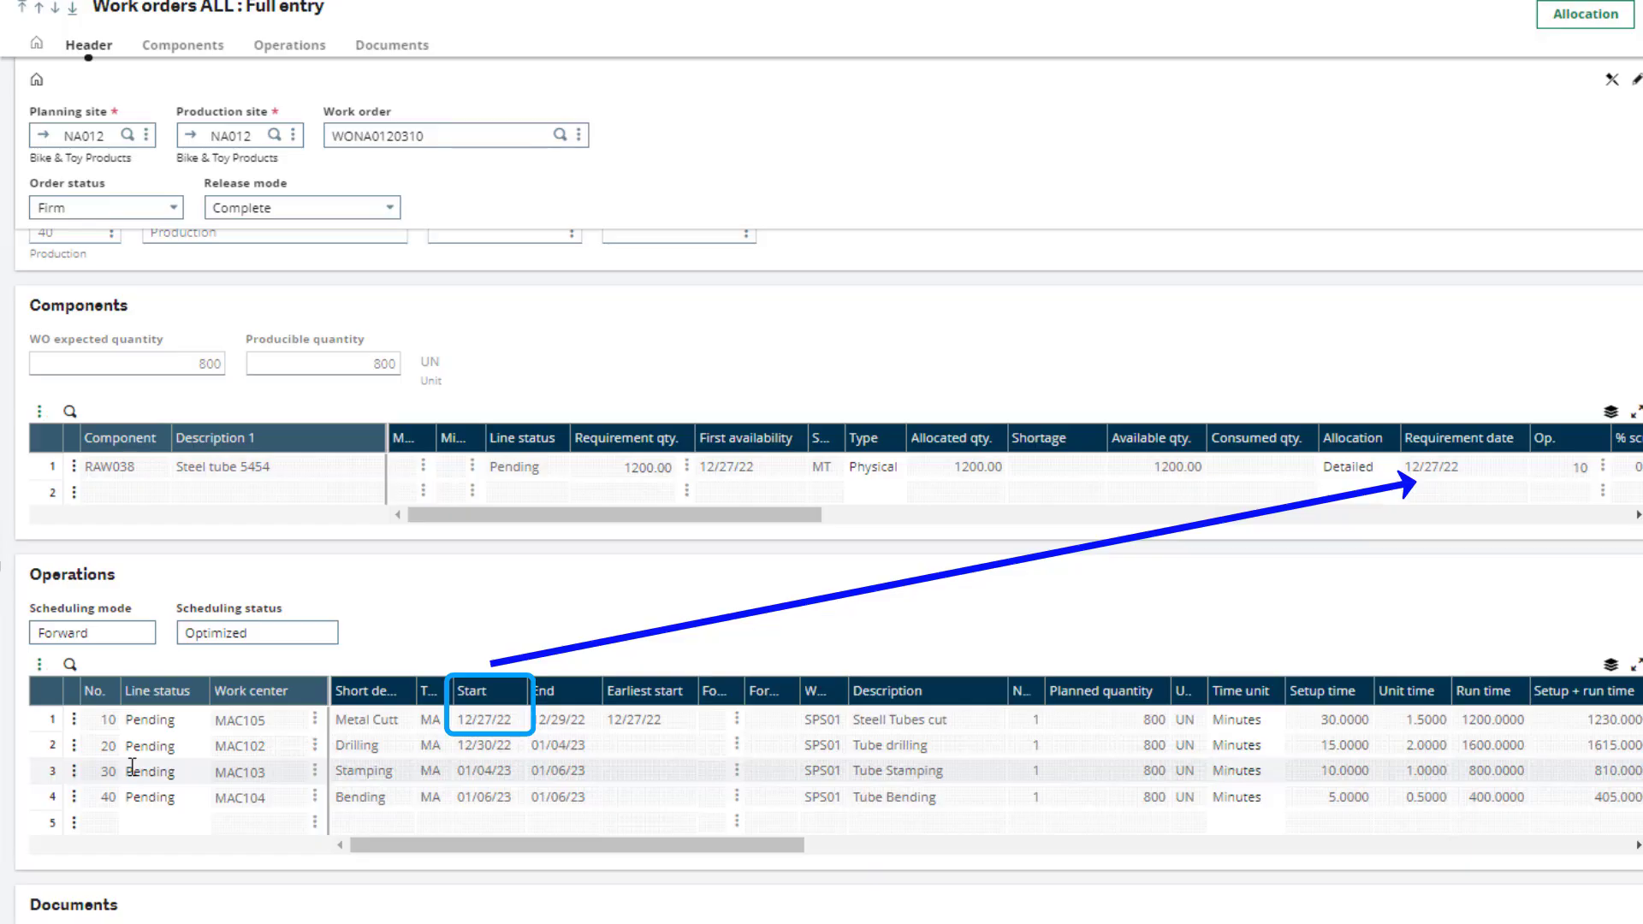
{"action": "key", "text": "ctrl"}
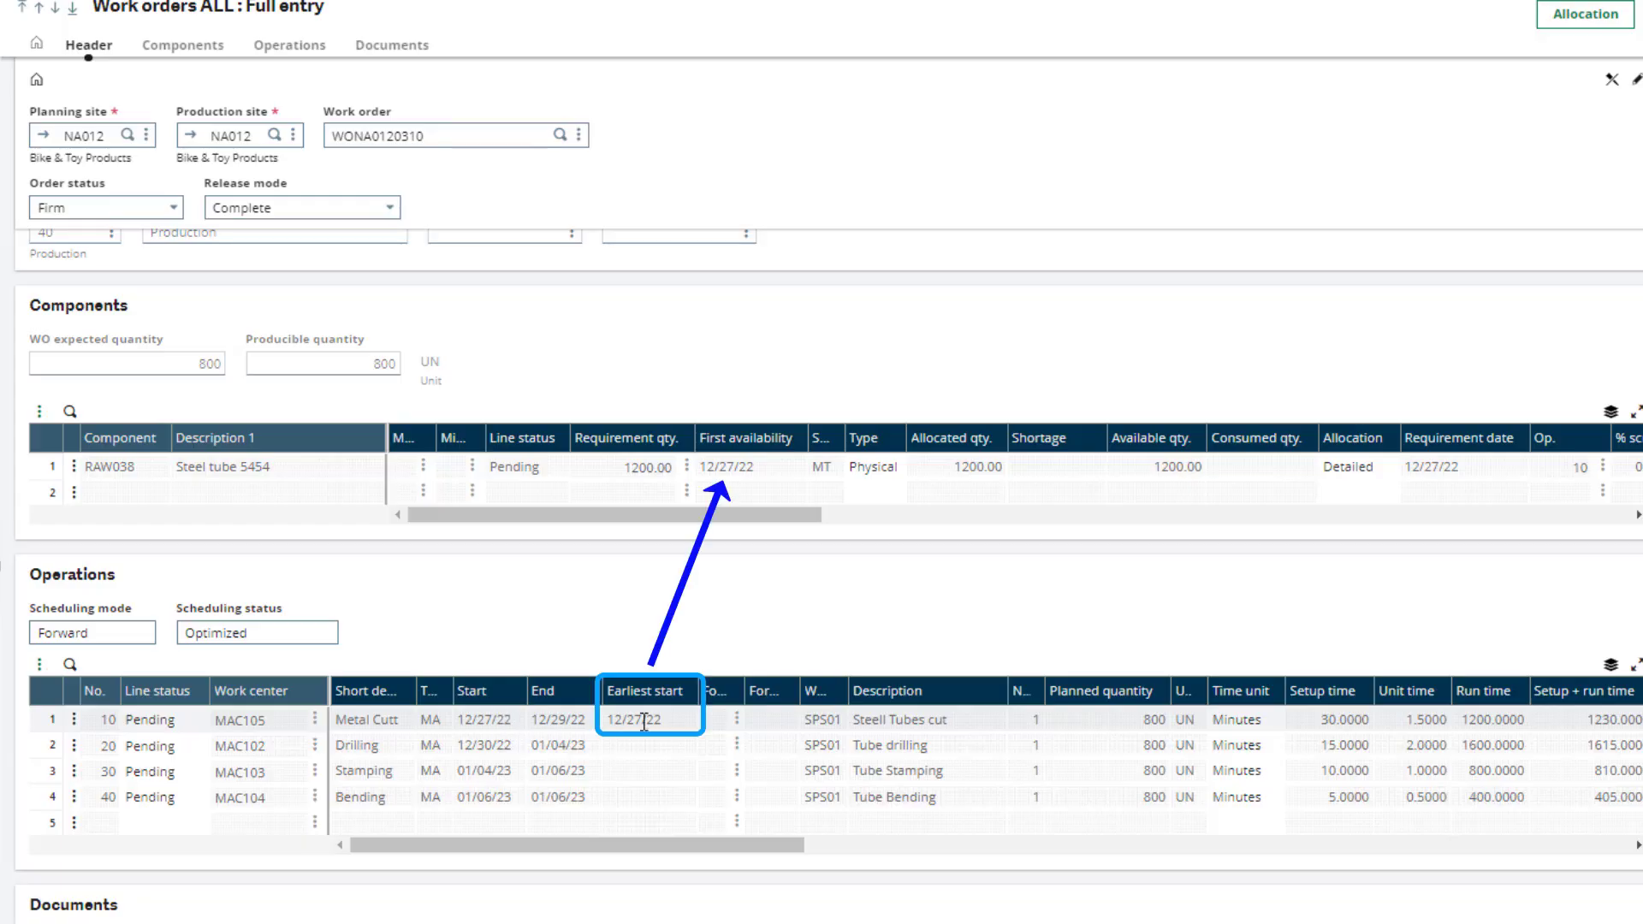
{"action": "key", "text": "ctrl"}
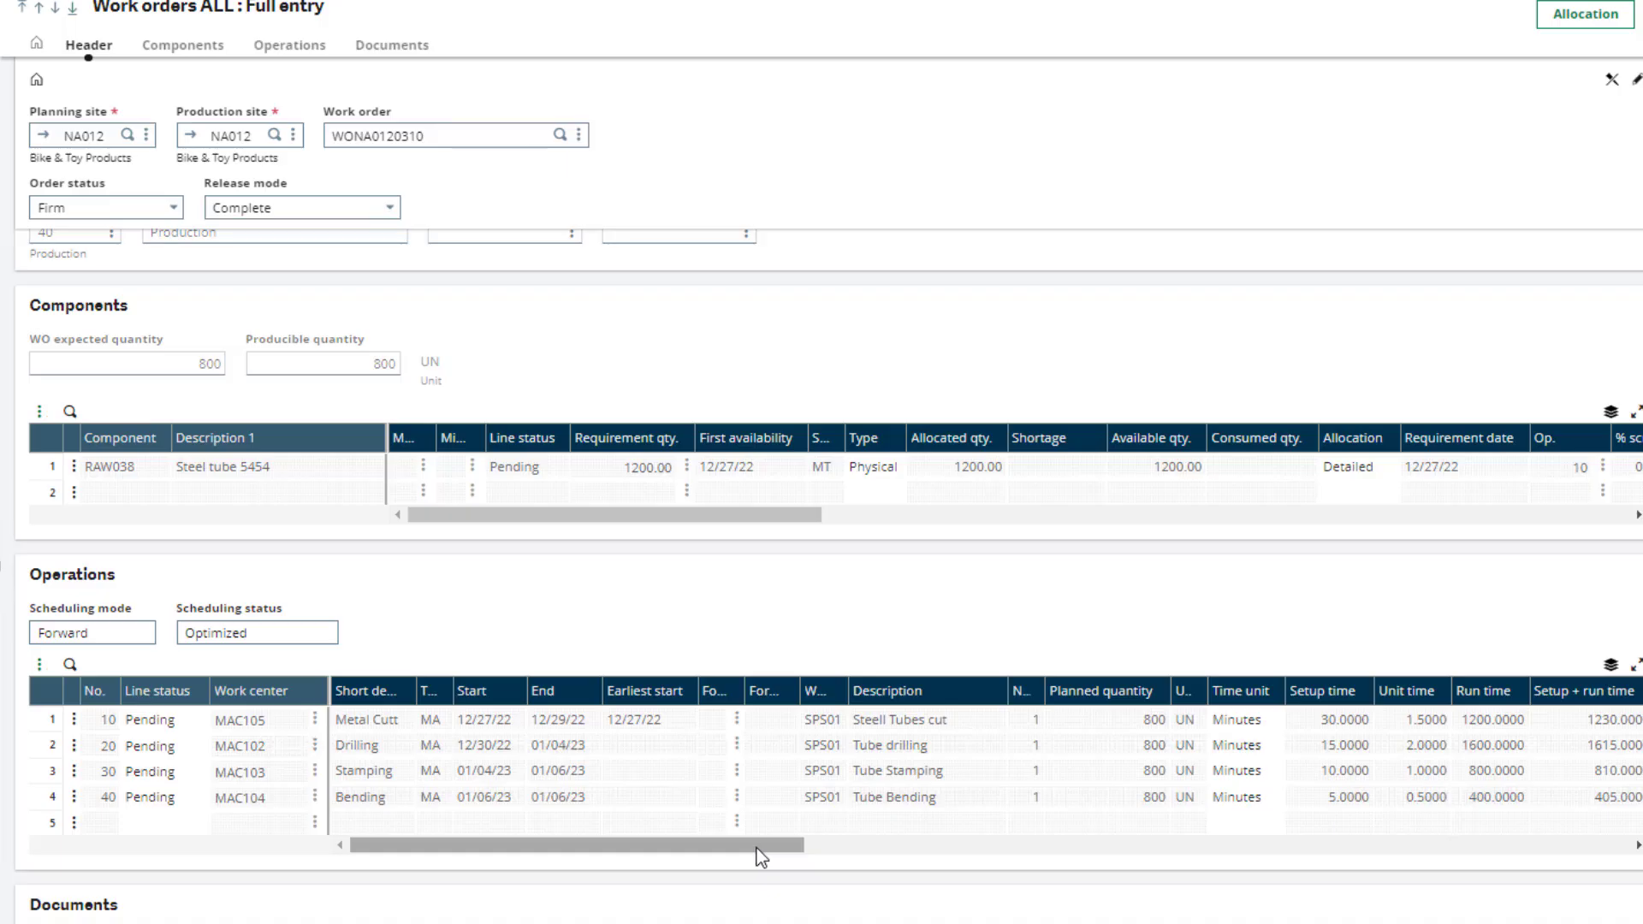
Step: Examine the setup time, unit time and run time of the work order's operations
{"action": "left_click_drag", "start_coordinate": [756, 849], "coordinate": [995, 864]}
{"action": "key", "text": "ctrl"}
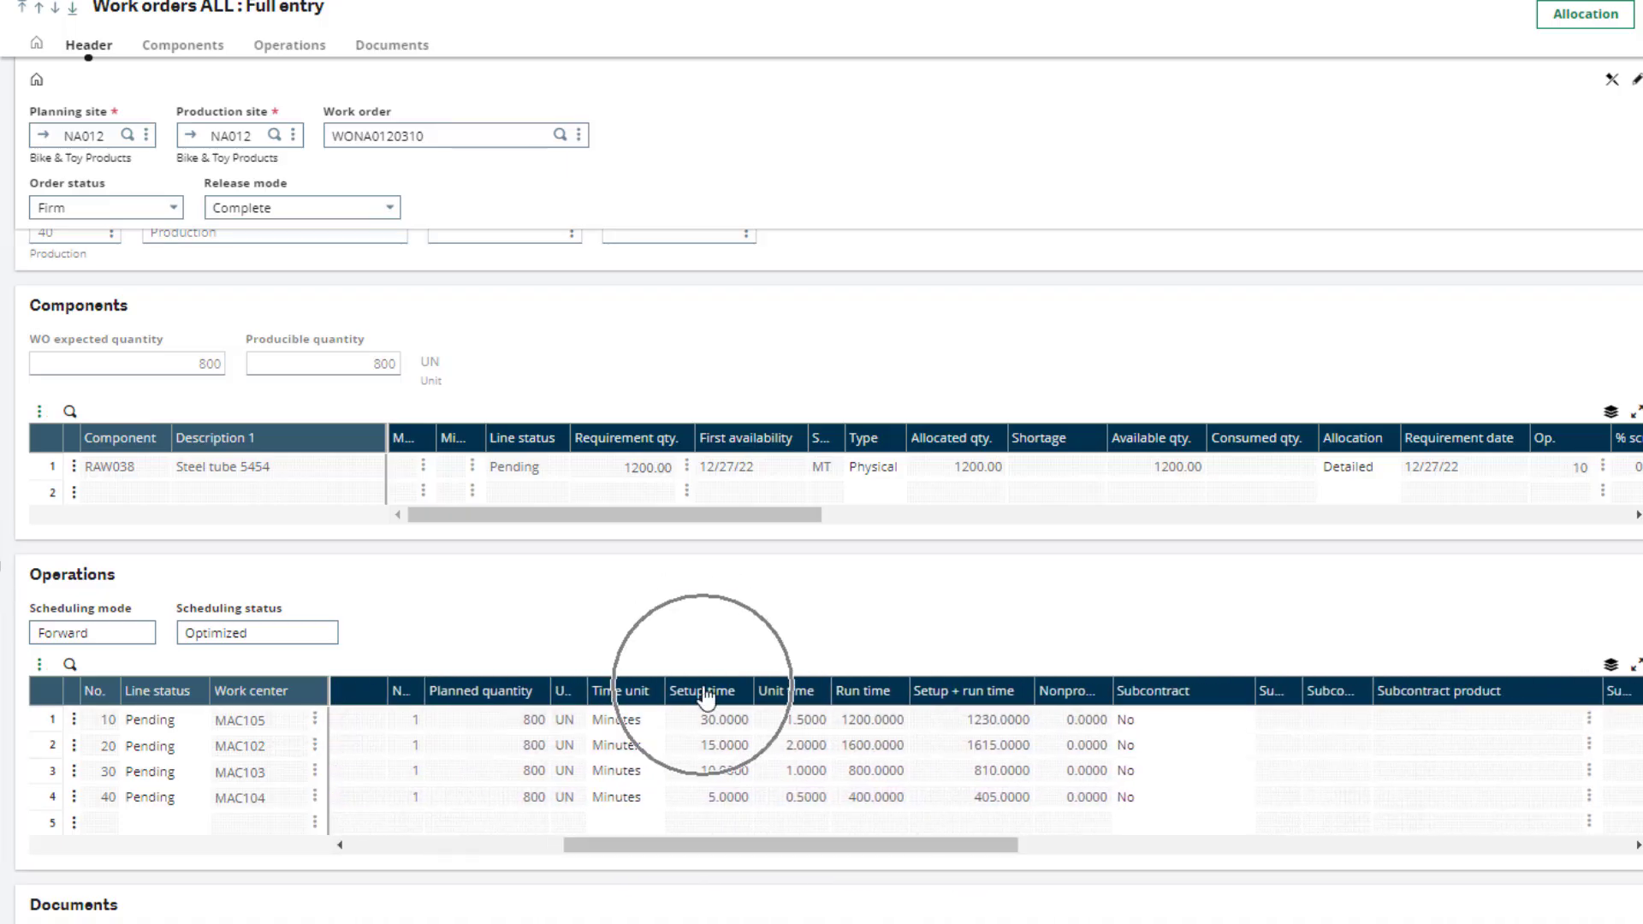
{"action": "key", "text": "ctrl"}
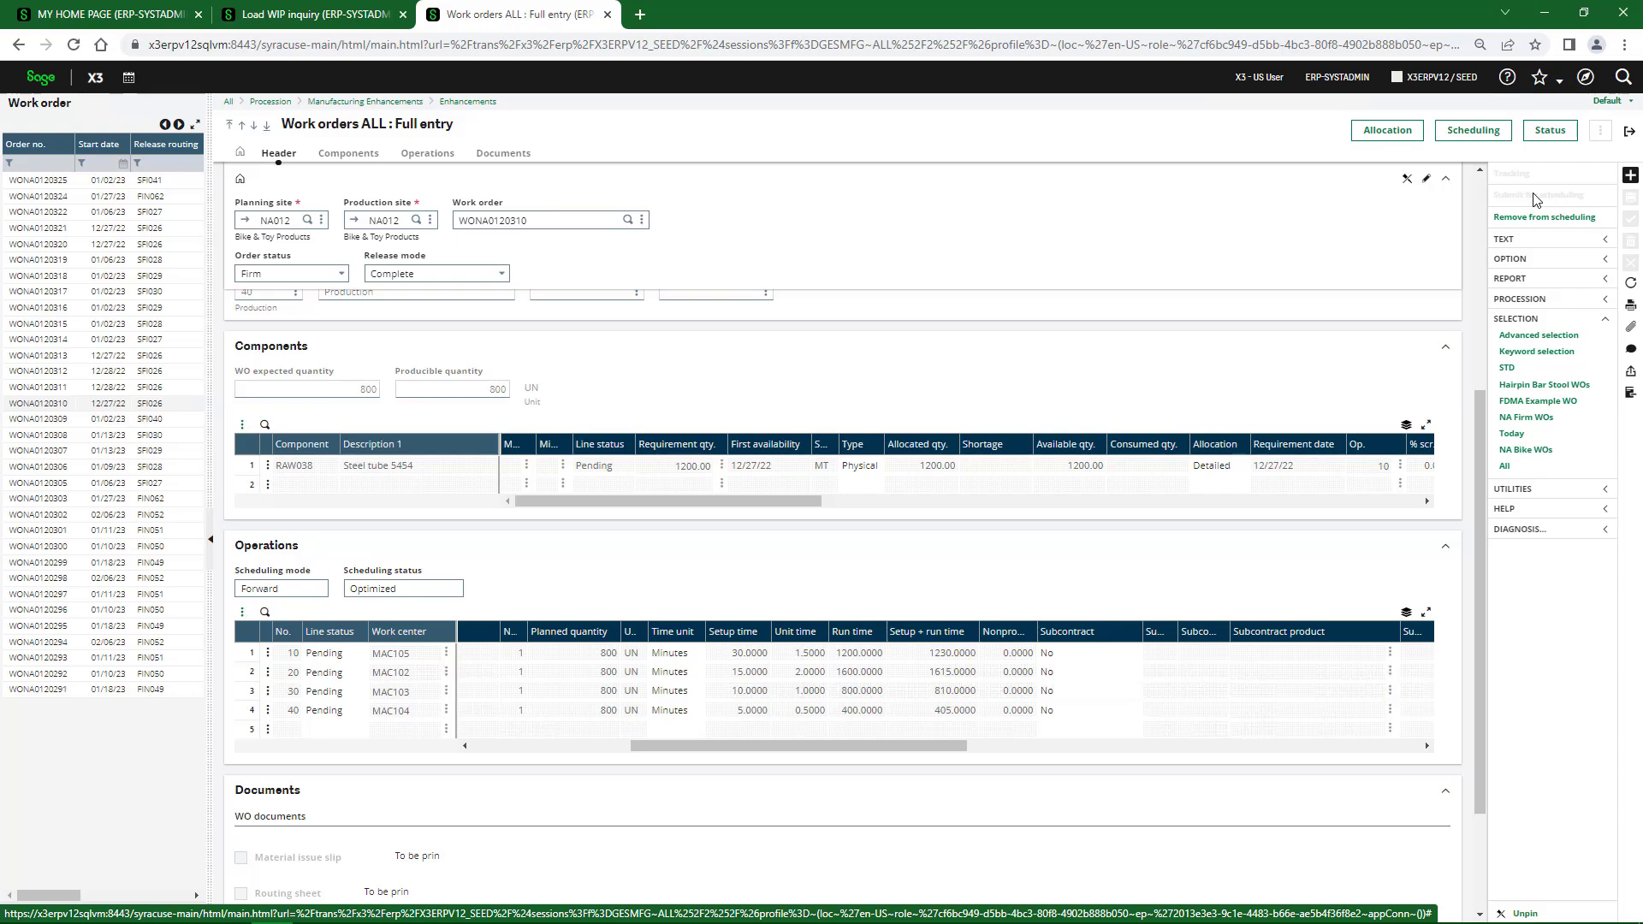
Step: Leave the work order without changes and close its browser tab and the Load WIP inquiry tab
{"action": "left_click", "coordinate": [1629, 131]}
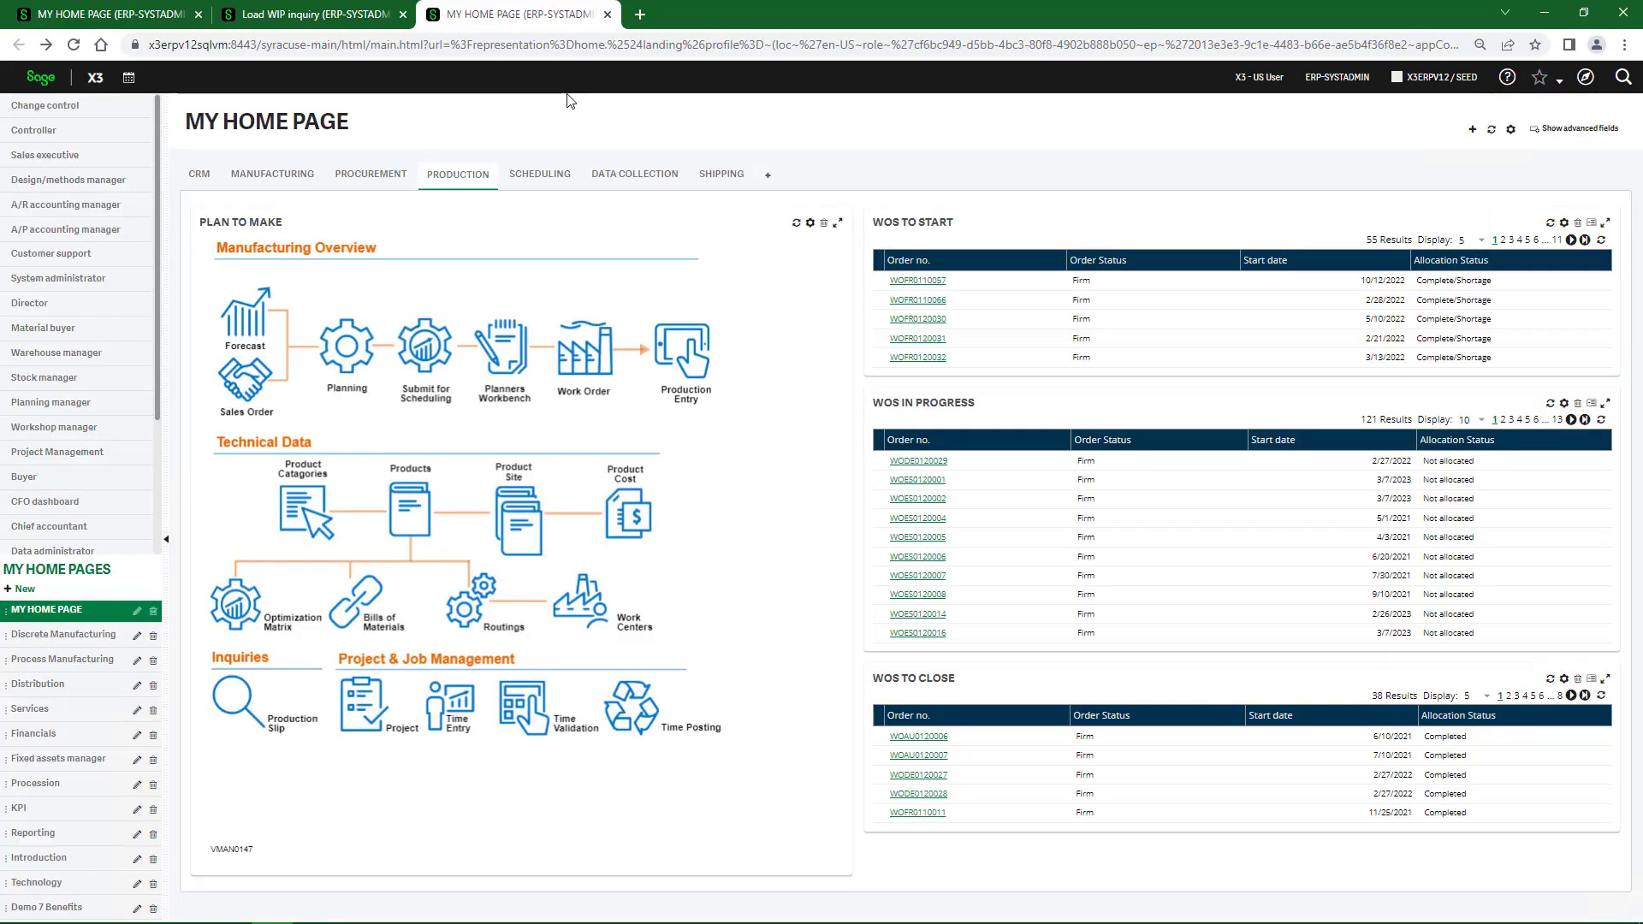
{"action": "left_click", "coordinate": [609, 17]}
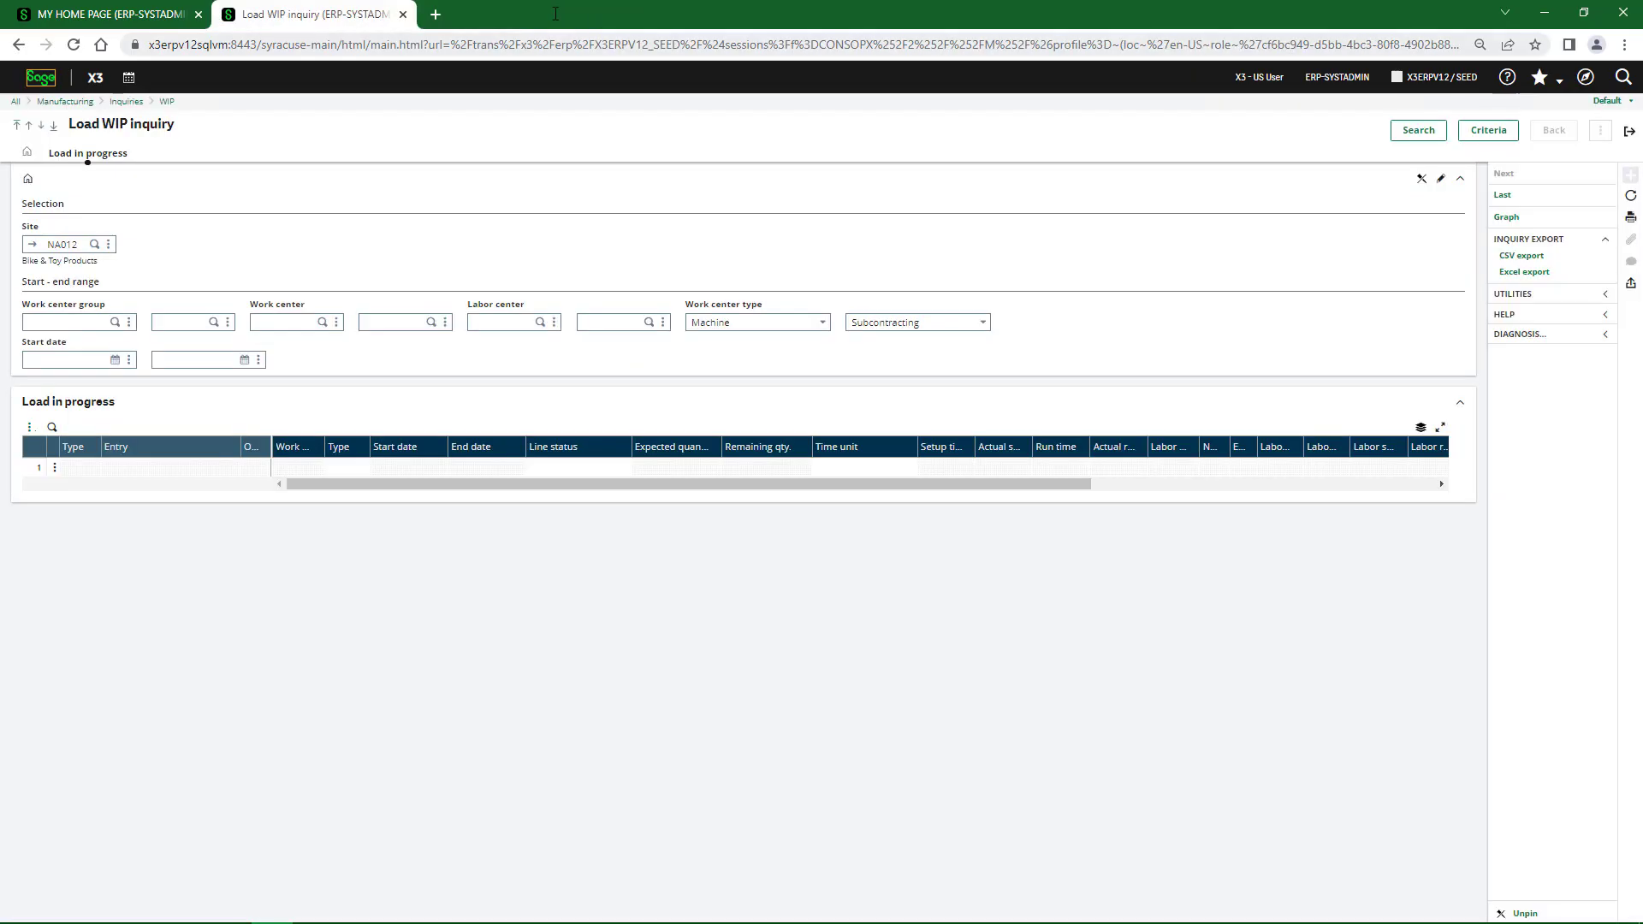
{"action": "left_click", "coordinate": [403, 15]}
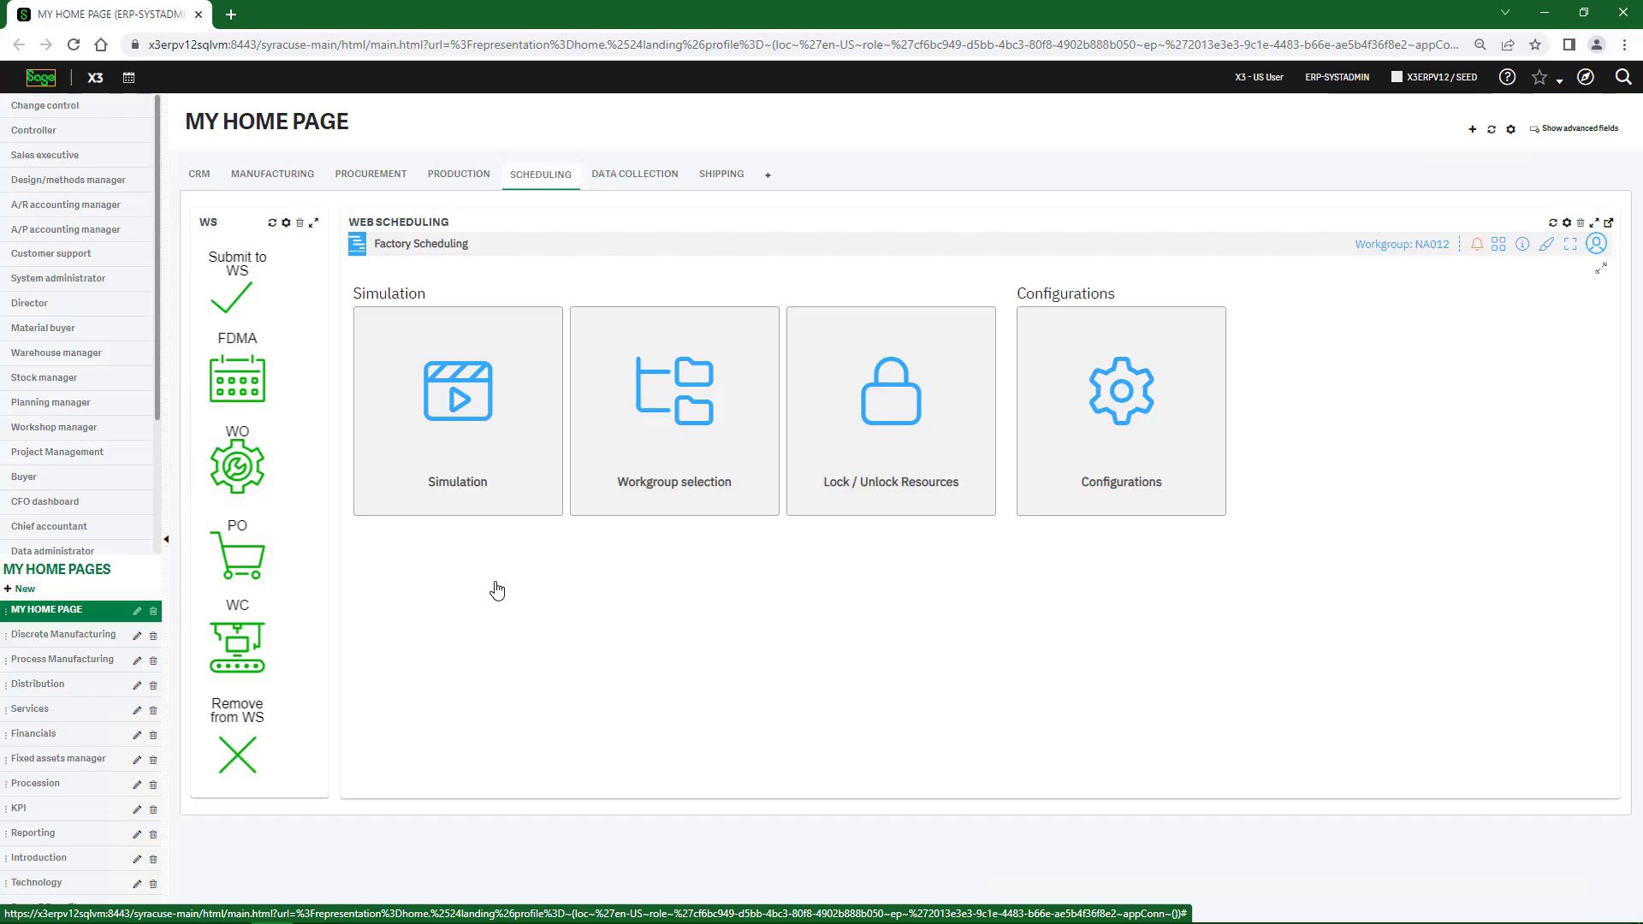
Step: Open Web Scheduling from the scheduling home page in its own browser tab and show the Factory Scheduling home page
{"action": "left_click", "coordinate": [213, 244]}
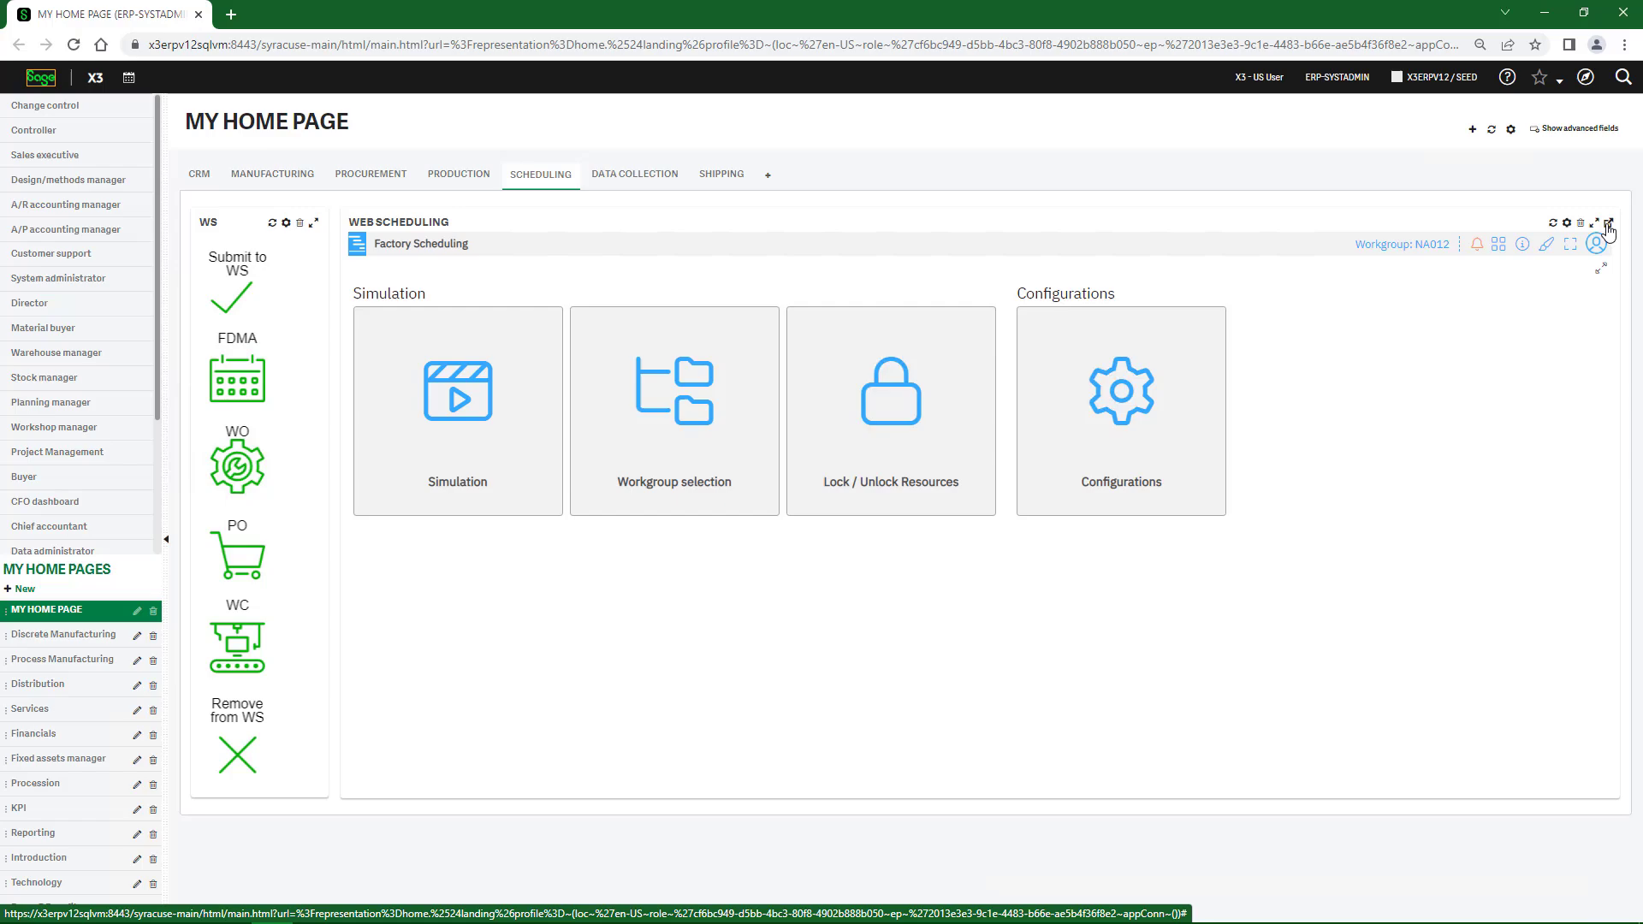
{"action": "left_click", "coordinate": [1575, 447]}
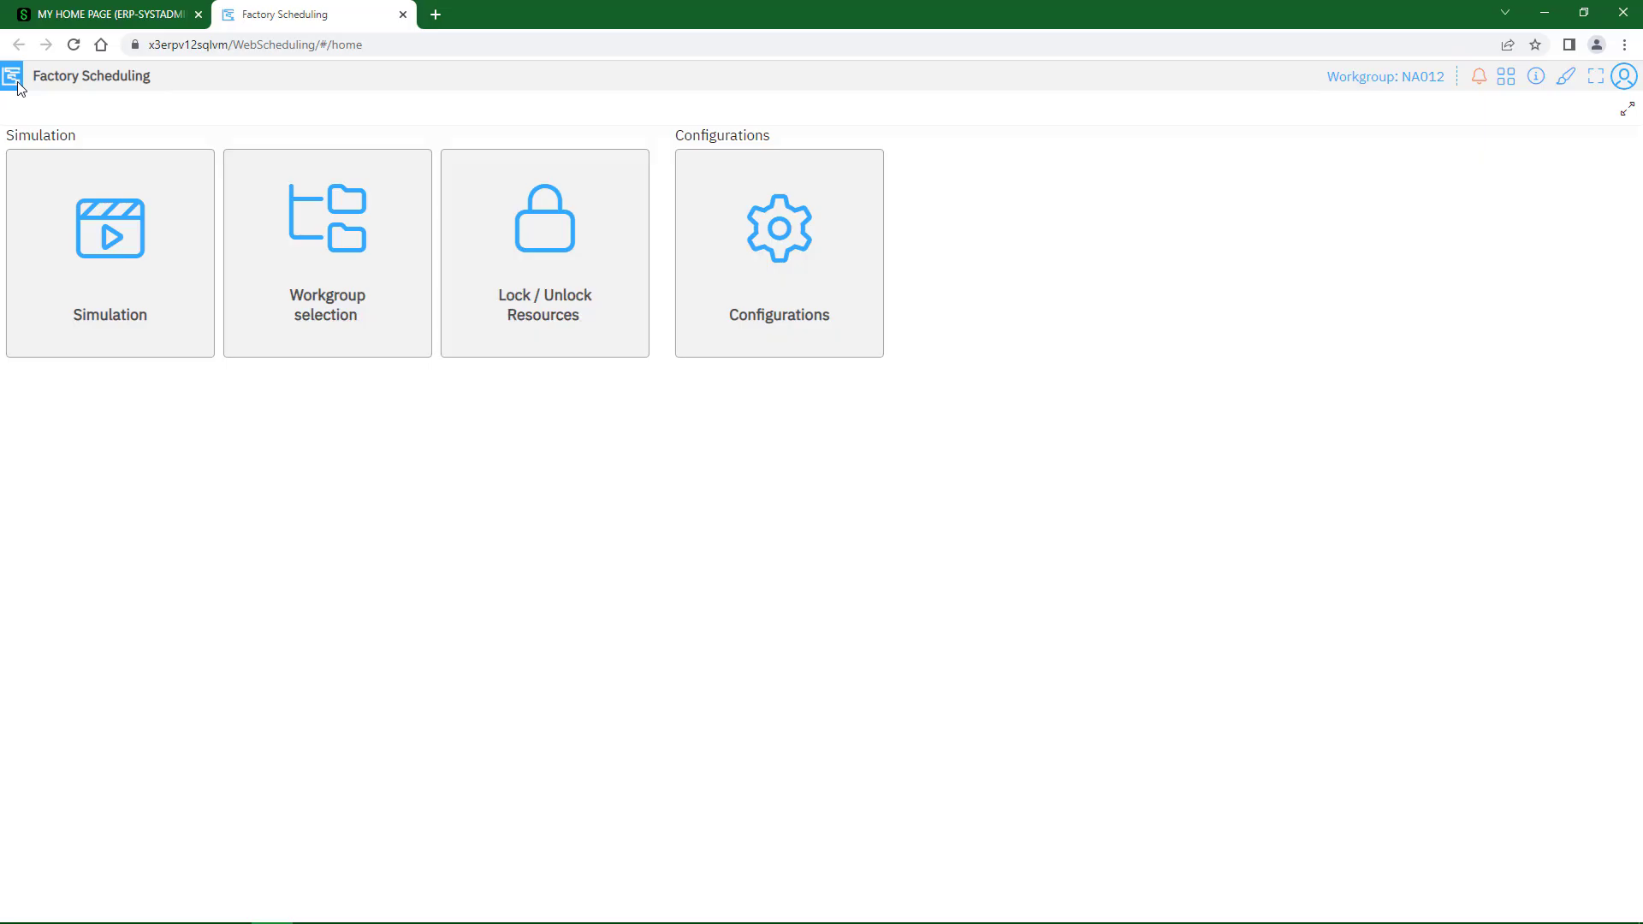
{"action": "left_click", "coordinate": [18, 83]}
{"action": "left_click", "coordinate": [19, 89]}
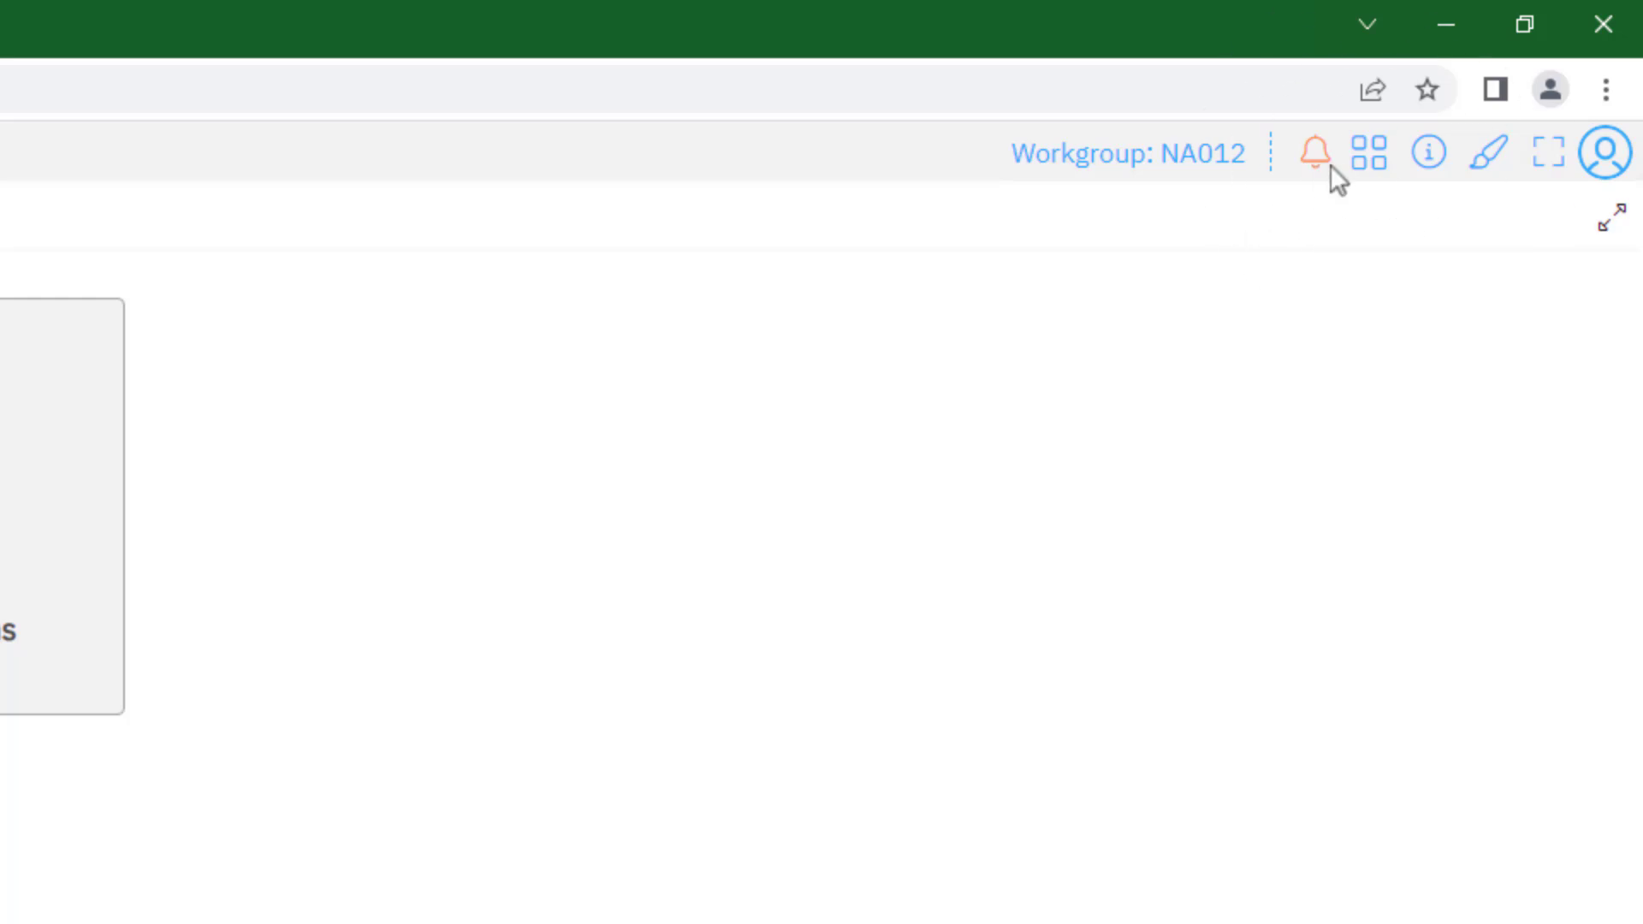
Step: View the applications that can be reached from Factory Scheduling and its info and help options, opening none
{"action": "left_click", "coordinate": [1370, 161]}
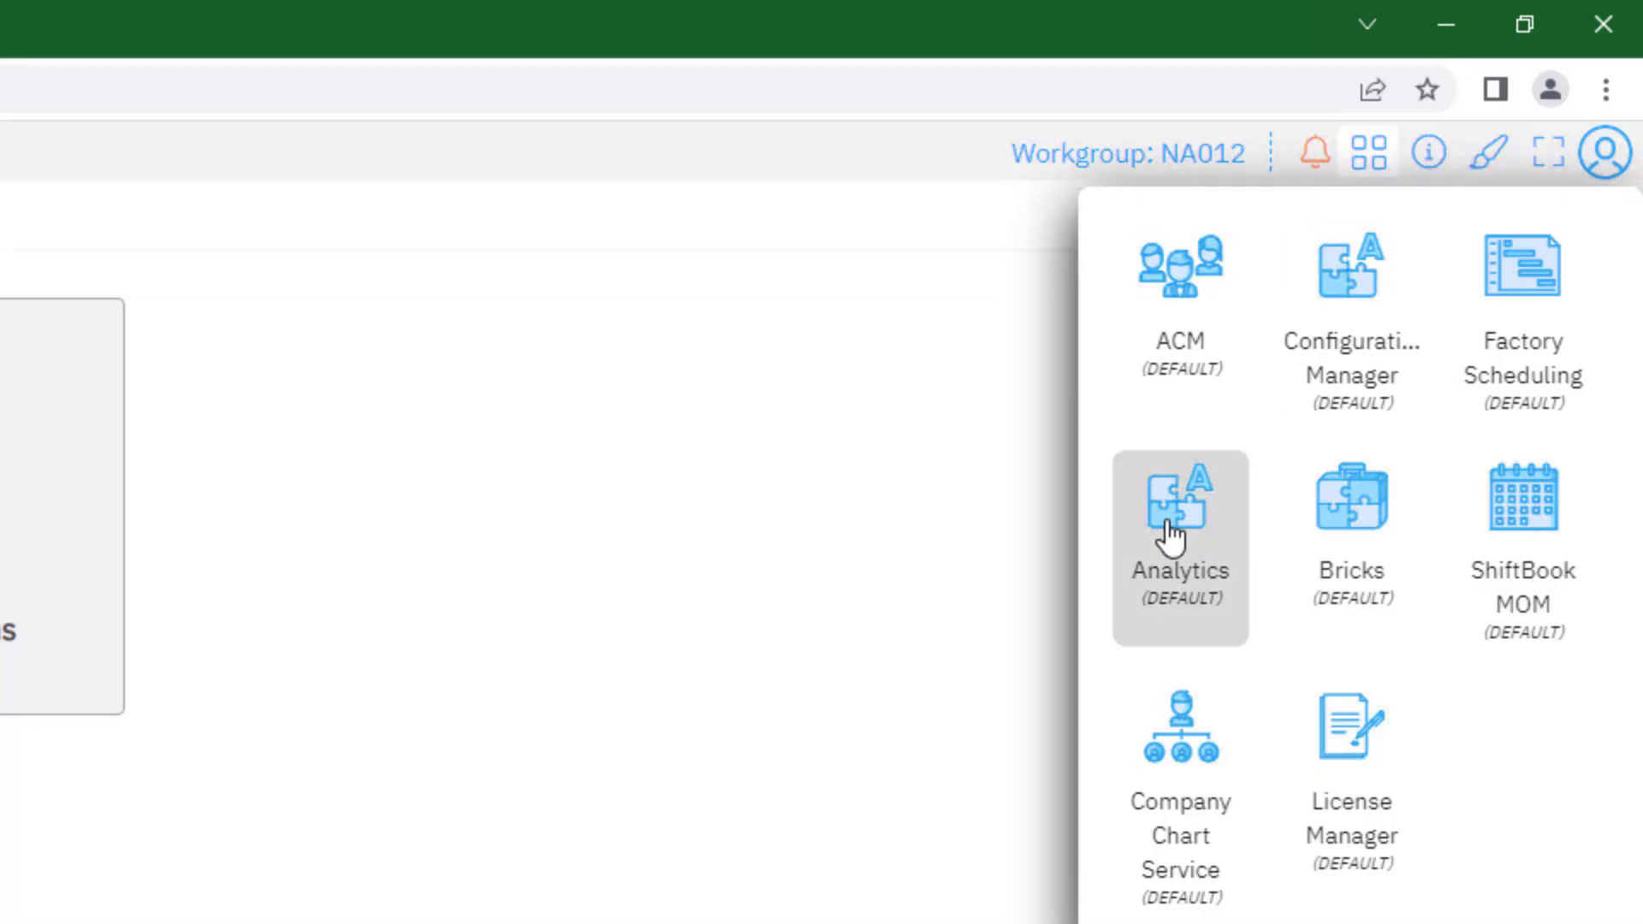
{"action": "left_click", "coordinate": [1373, 159]}
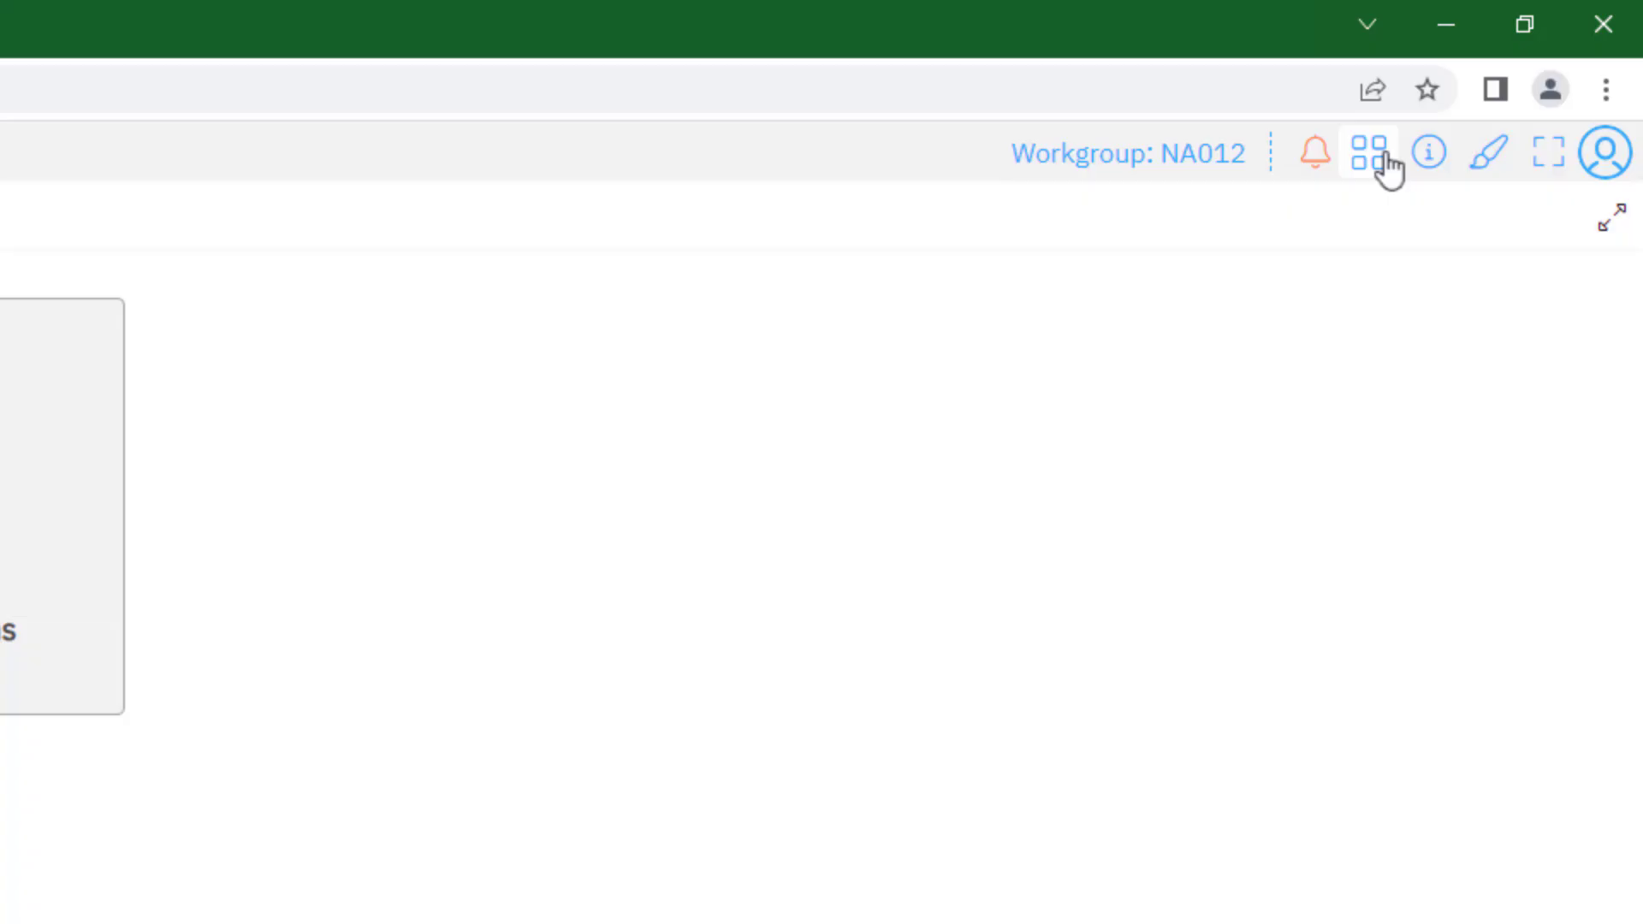
{"action": "left_click", "coordinate": [1431, 163]}
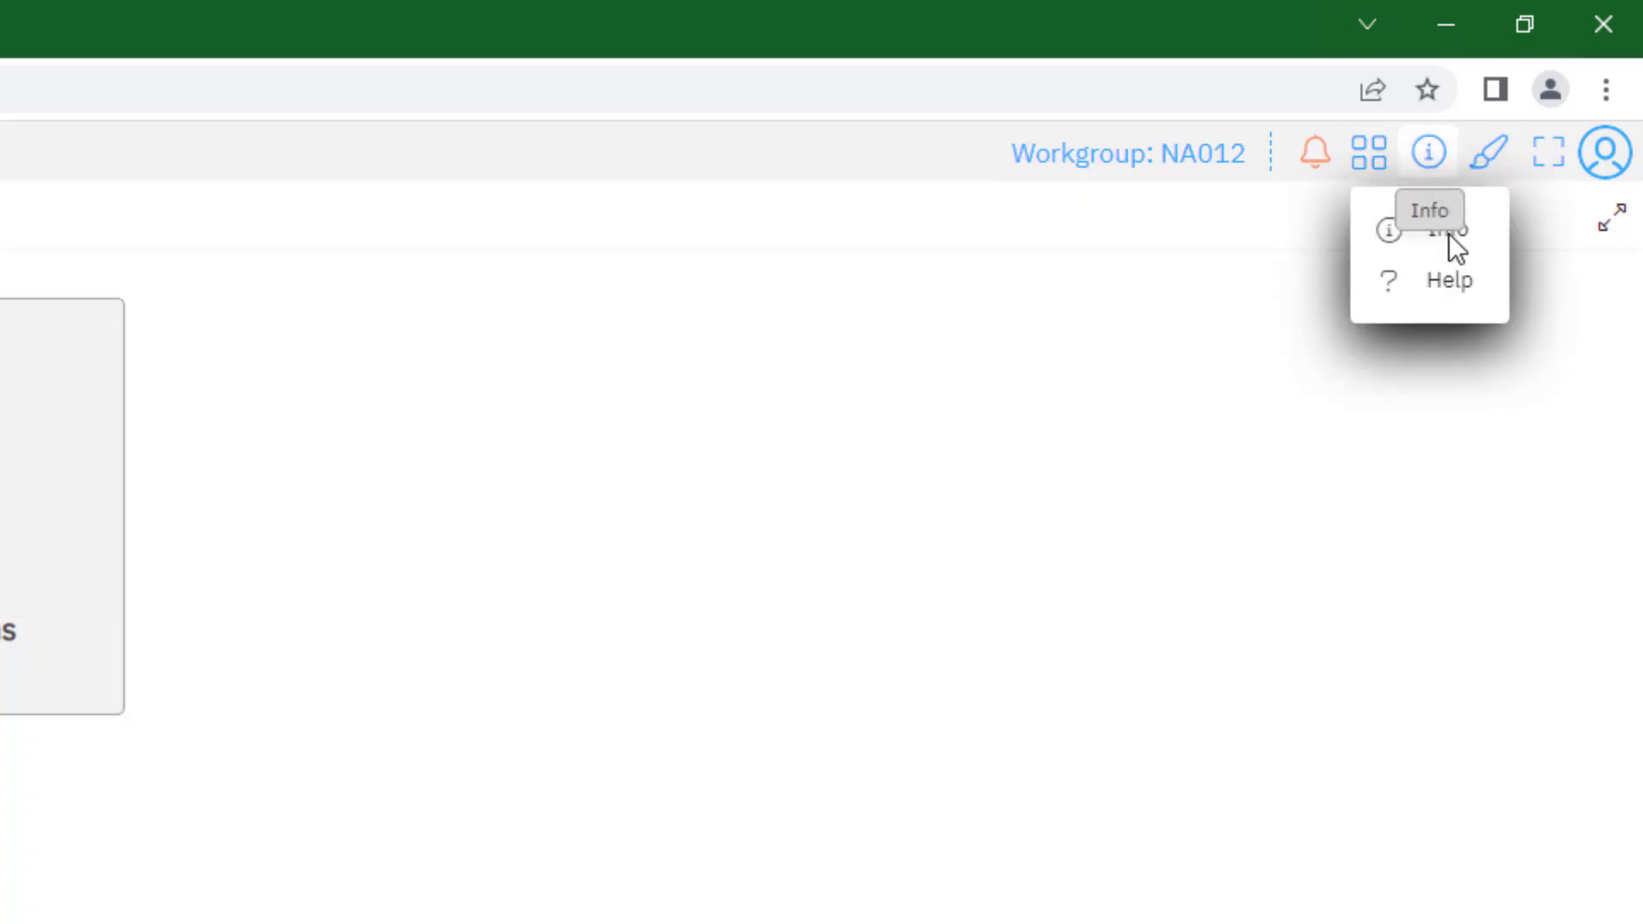
{"action": "key", "text": "Down"}
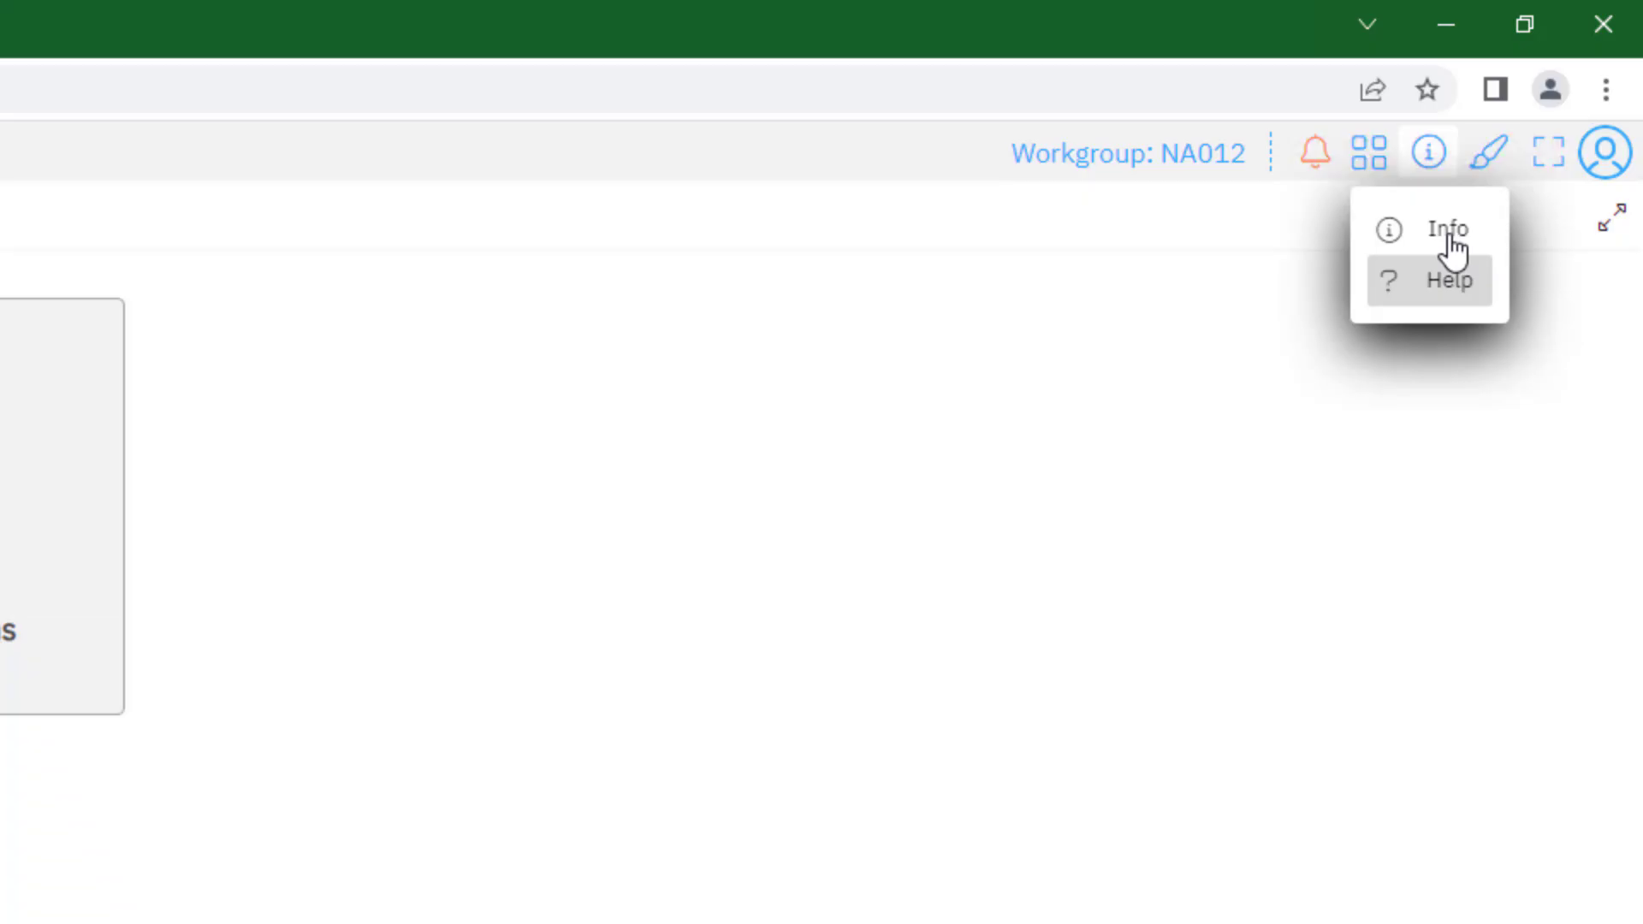
{"action": "left_click", "coordinate": [1442, 375]}
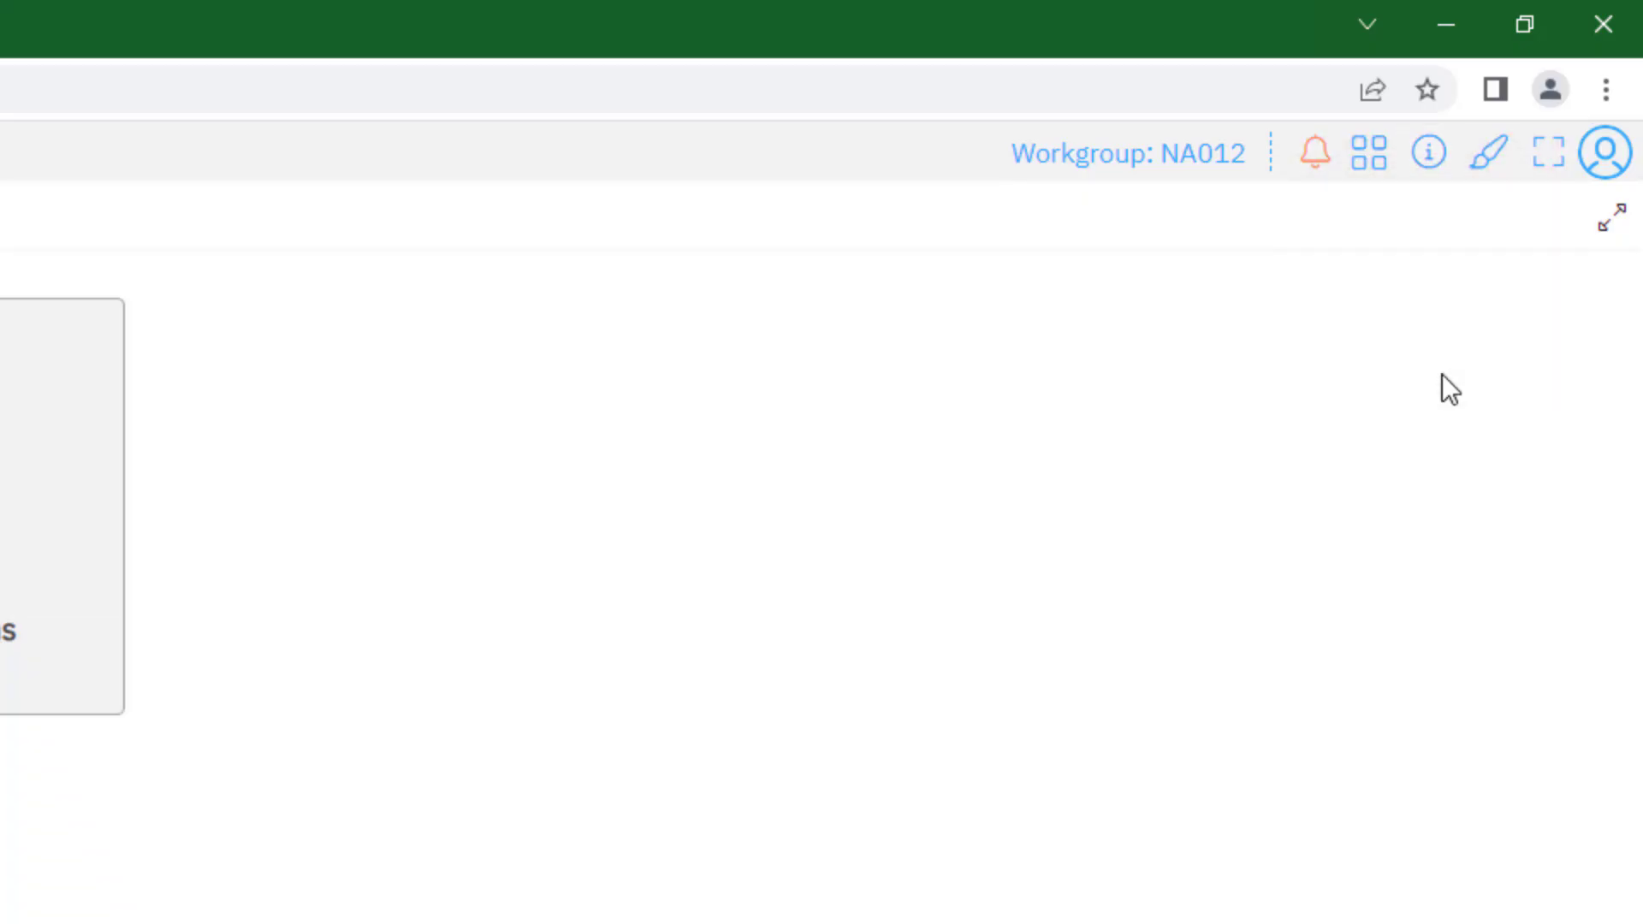
Step: View the Light and Dark theme options, and switch full screen mode on and back off
{"action": "left_click", "coordinate": [1489, 167]}
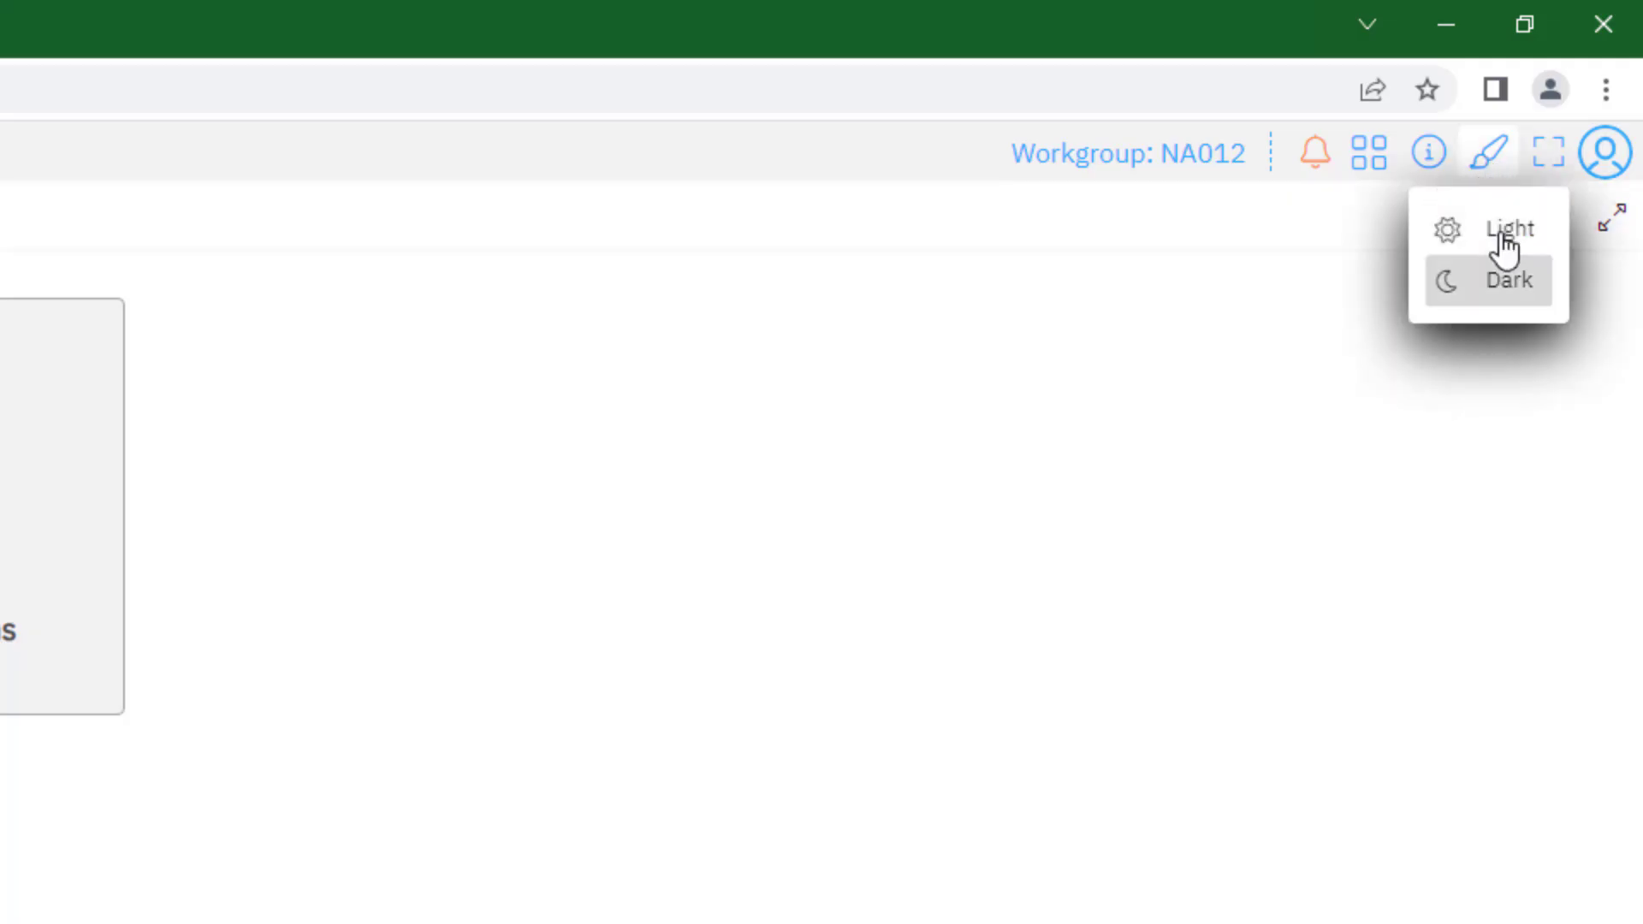
{"action": "left_click", "coordinate": [1503, 429]}
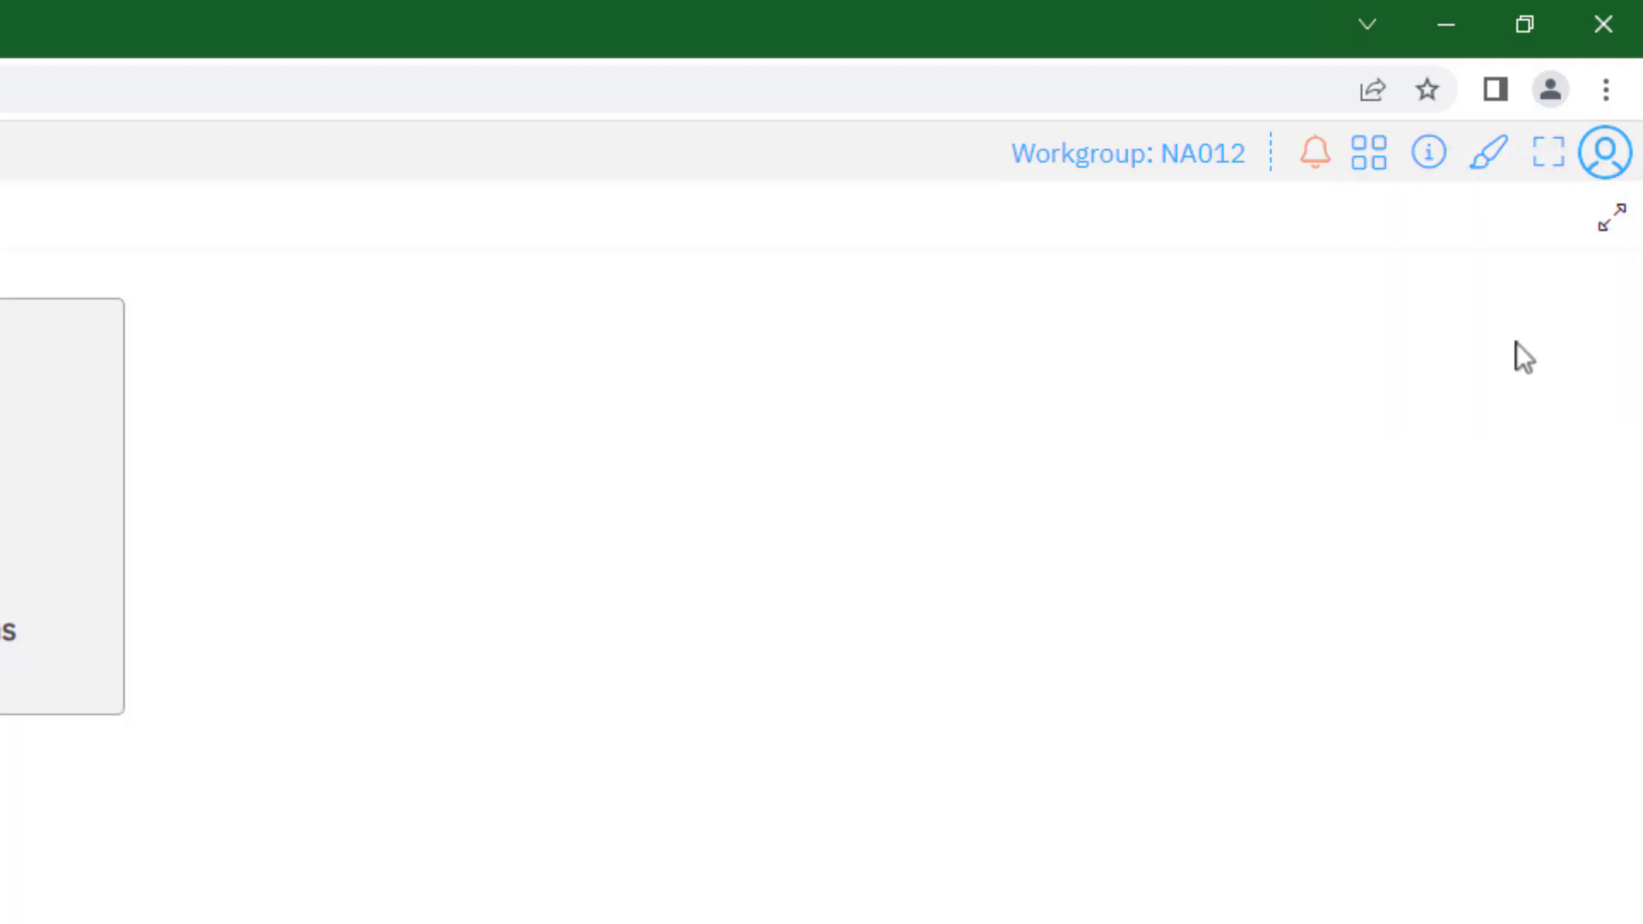
{"action": "left_click", "coordinate": [1545, 164]}
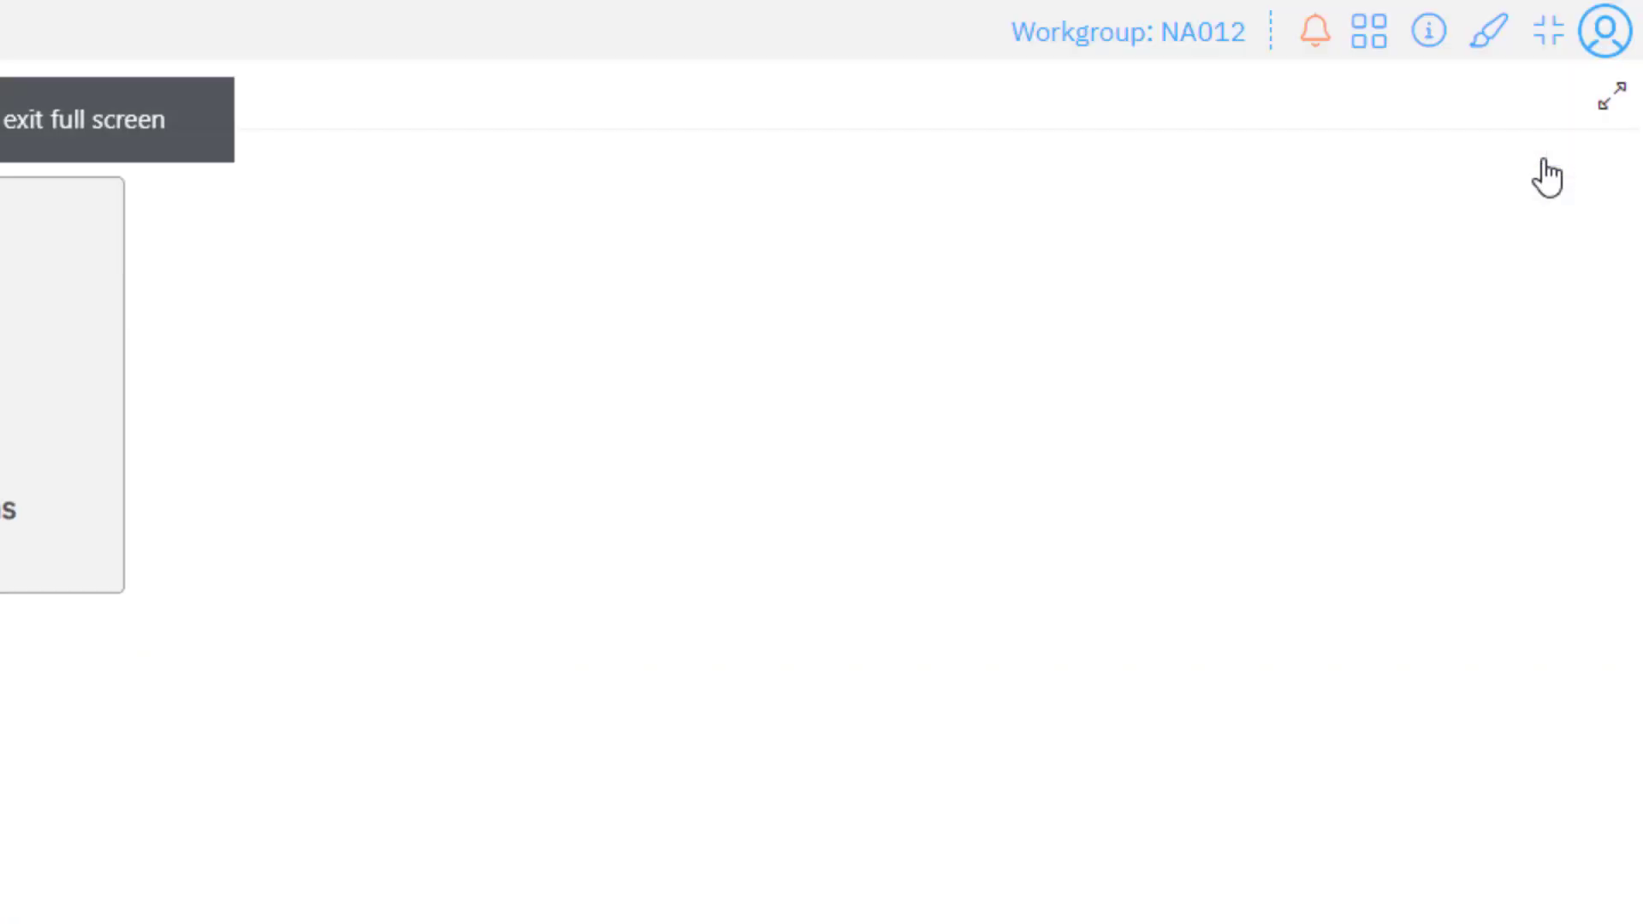
{"action": "left_click", "coordinate": [1547, 32]}
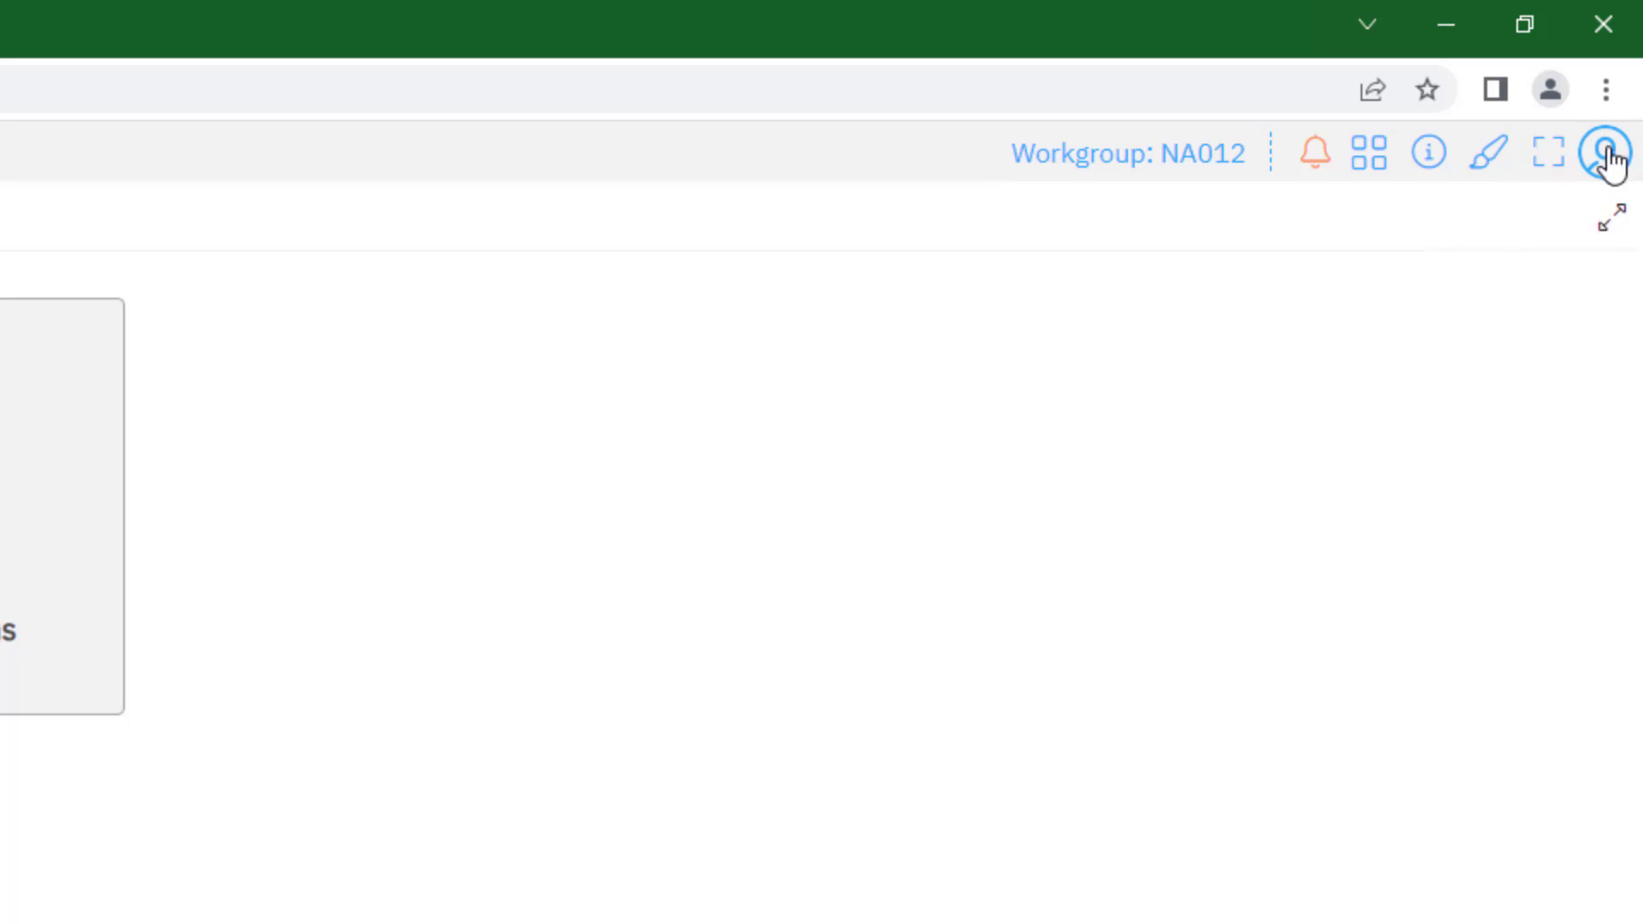
Step: View the logged user's details, the profile options and the available tile sizes, changing nothing
{"action": "mouse_move", "coordinate": [1609, 159]}
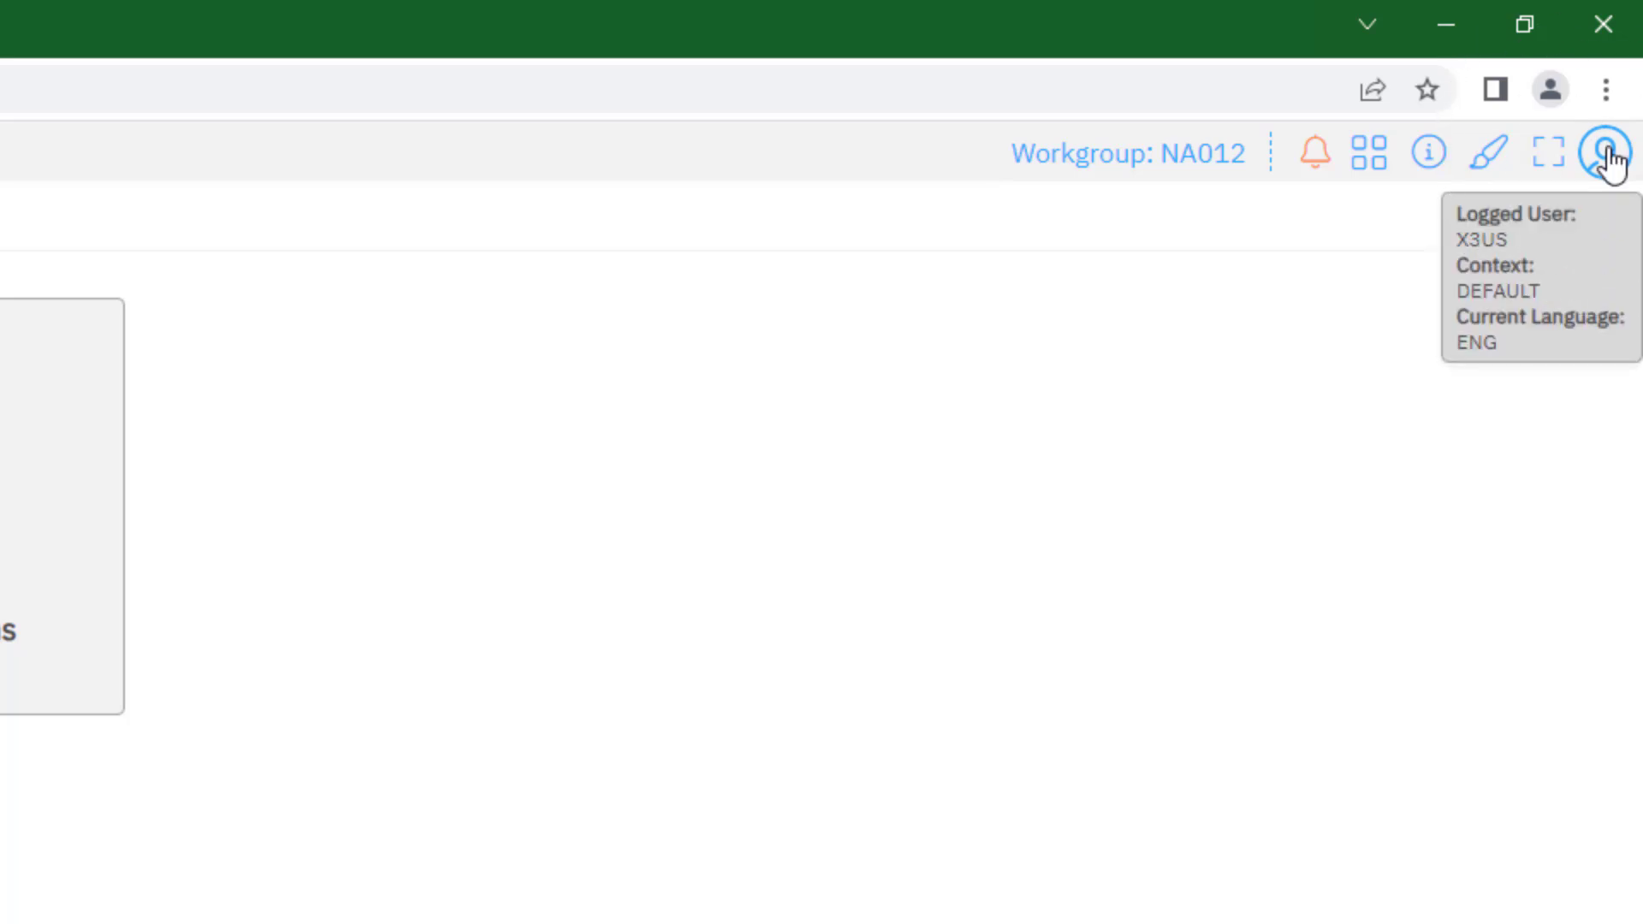
{"action": "left_click", "coordinate": [1609, 159]}
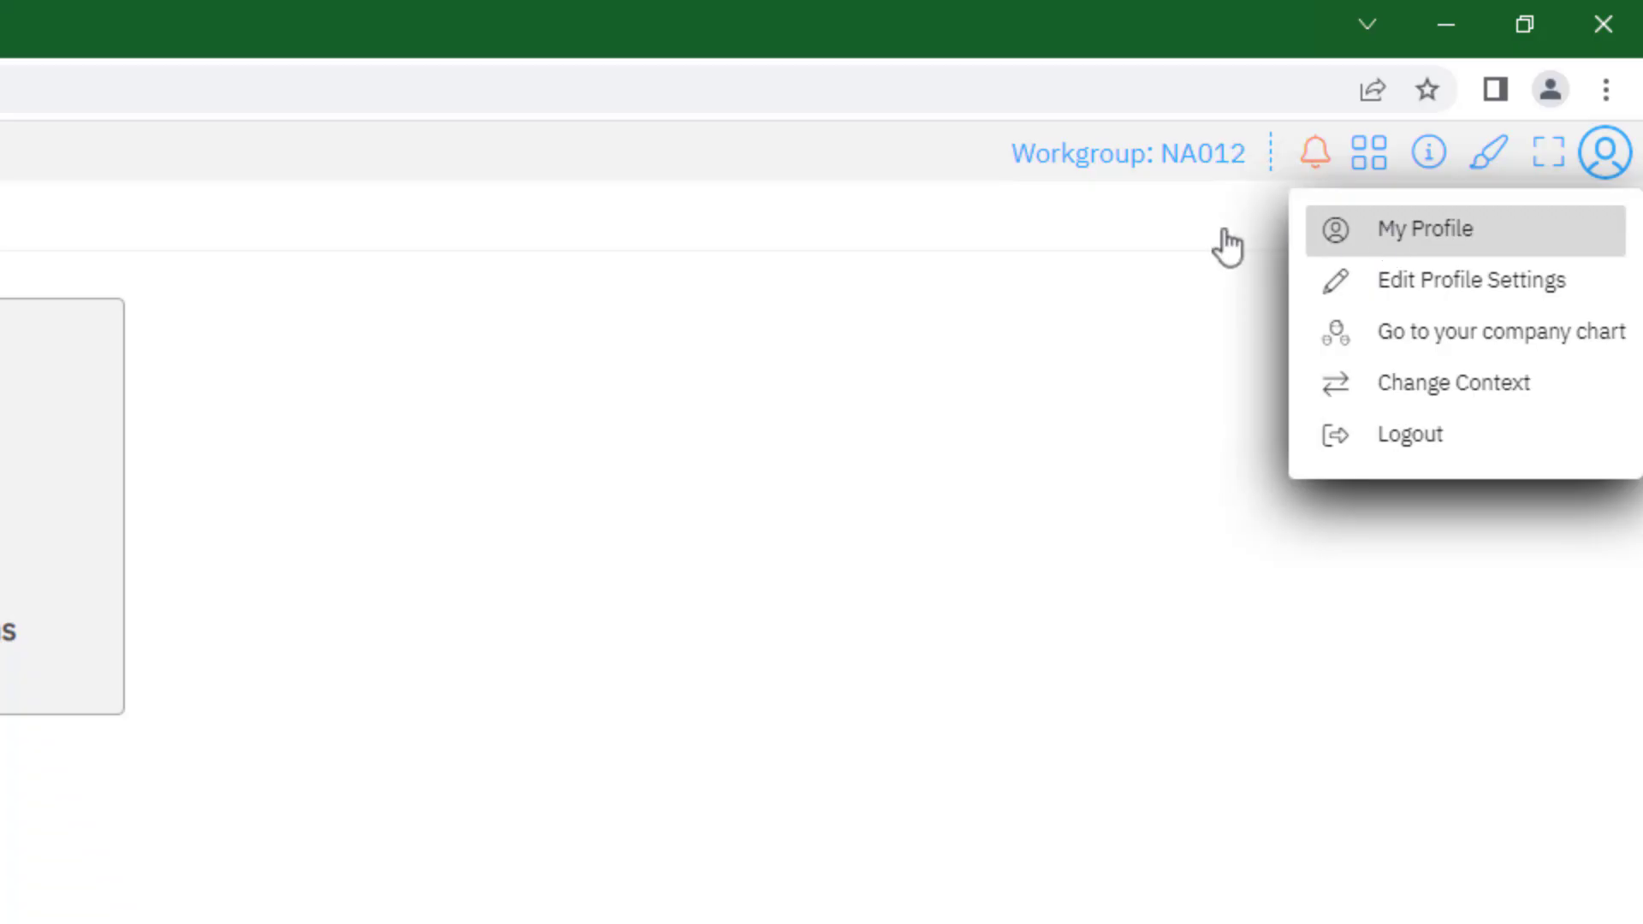
{"action": "left_click", "coordinate": [1189, 229]}
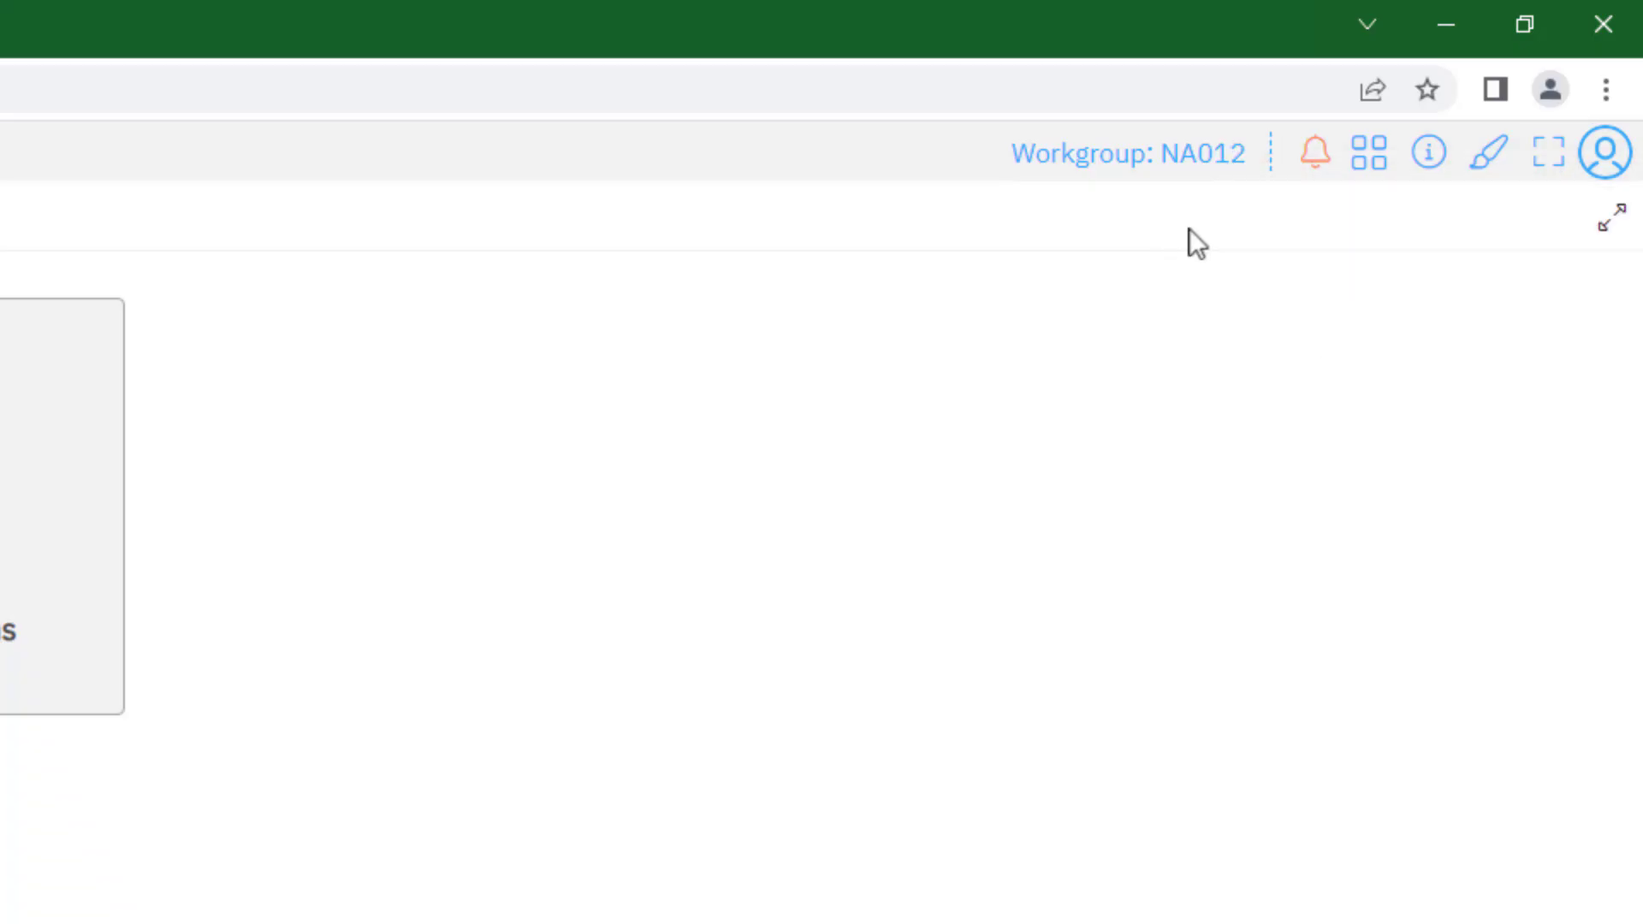
{"action": "left_click", "coordinate": [1610, 224]}
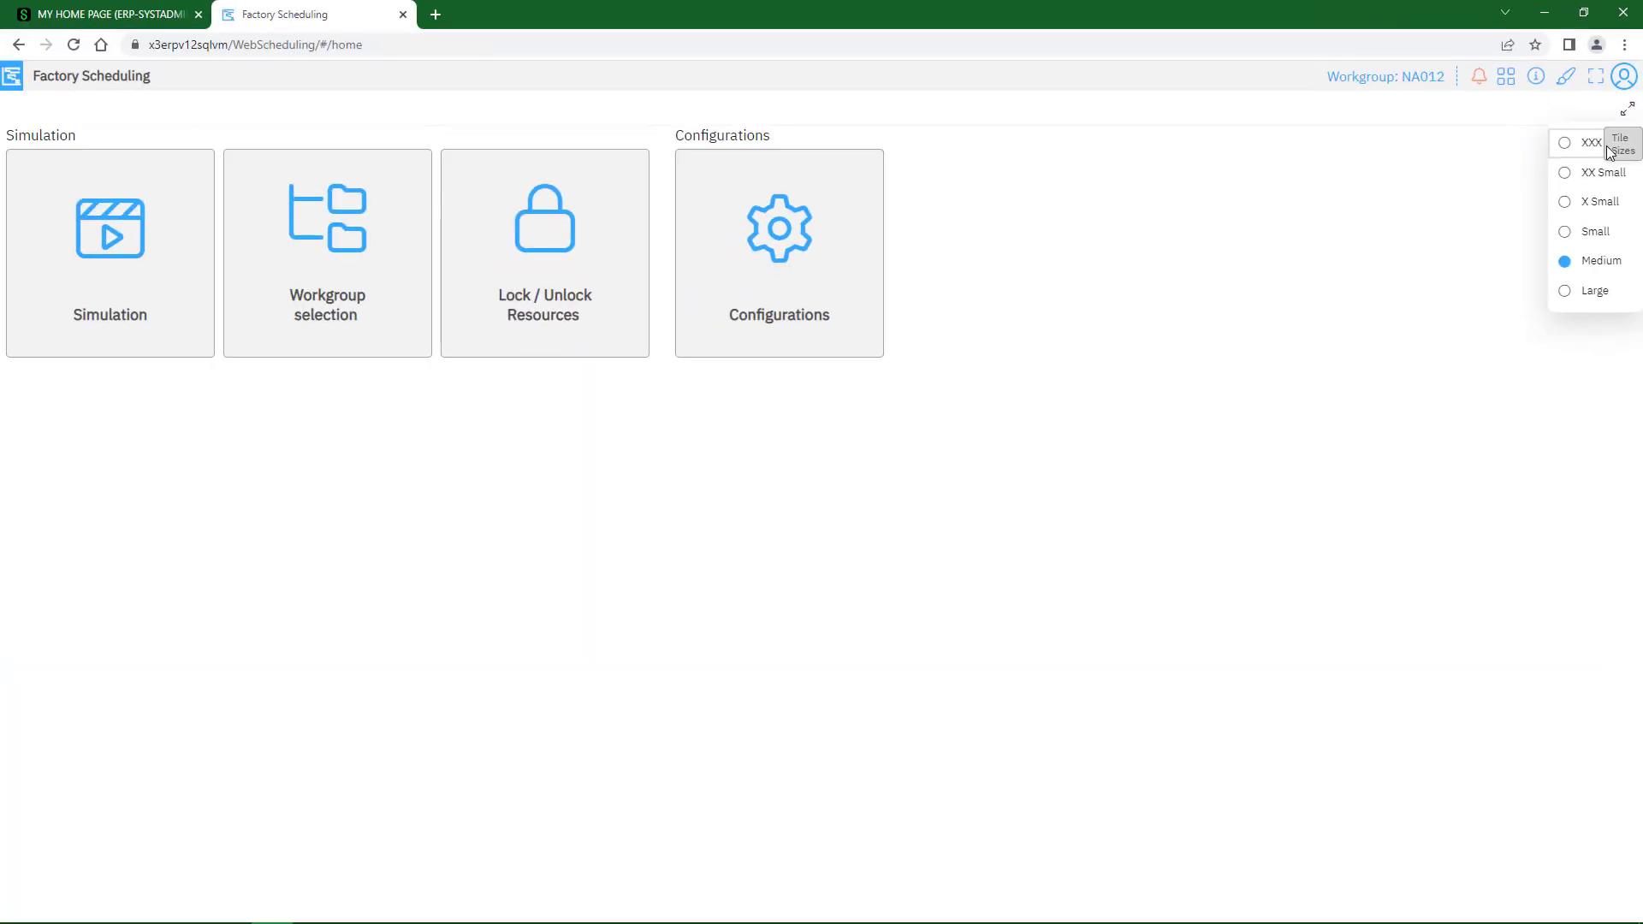
{"action": "left_click", "coordinate": [1443, 223]}
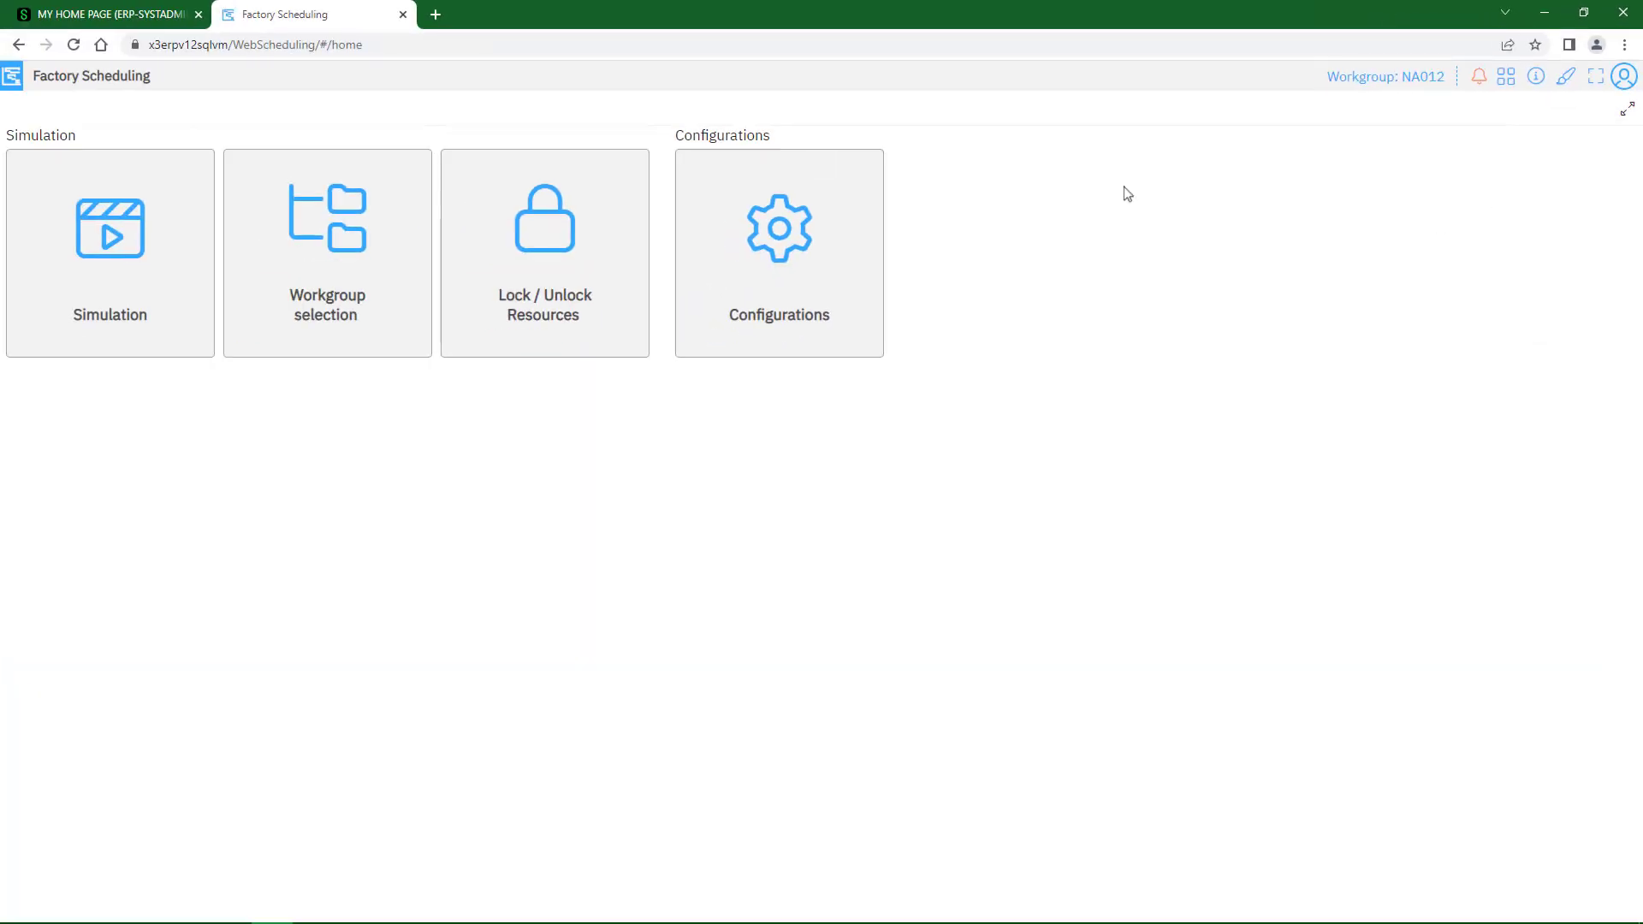
Step: Check the lock status of the NA012 resources in Lock / Unlock Resources and return to the Factory Scheduling home page
{"action": "left_click", "coordinate": [543, 237]}
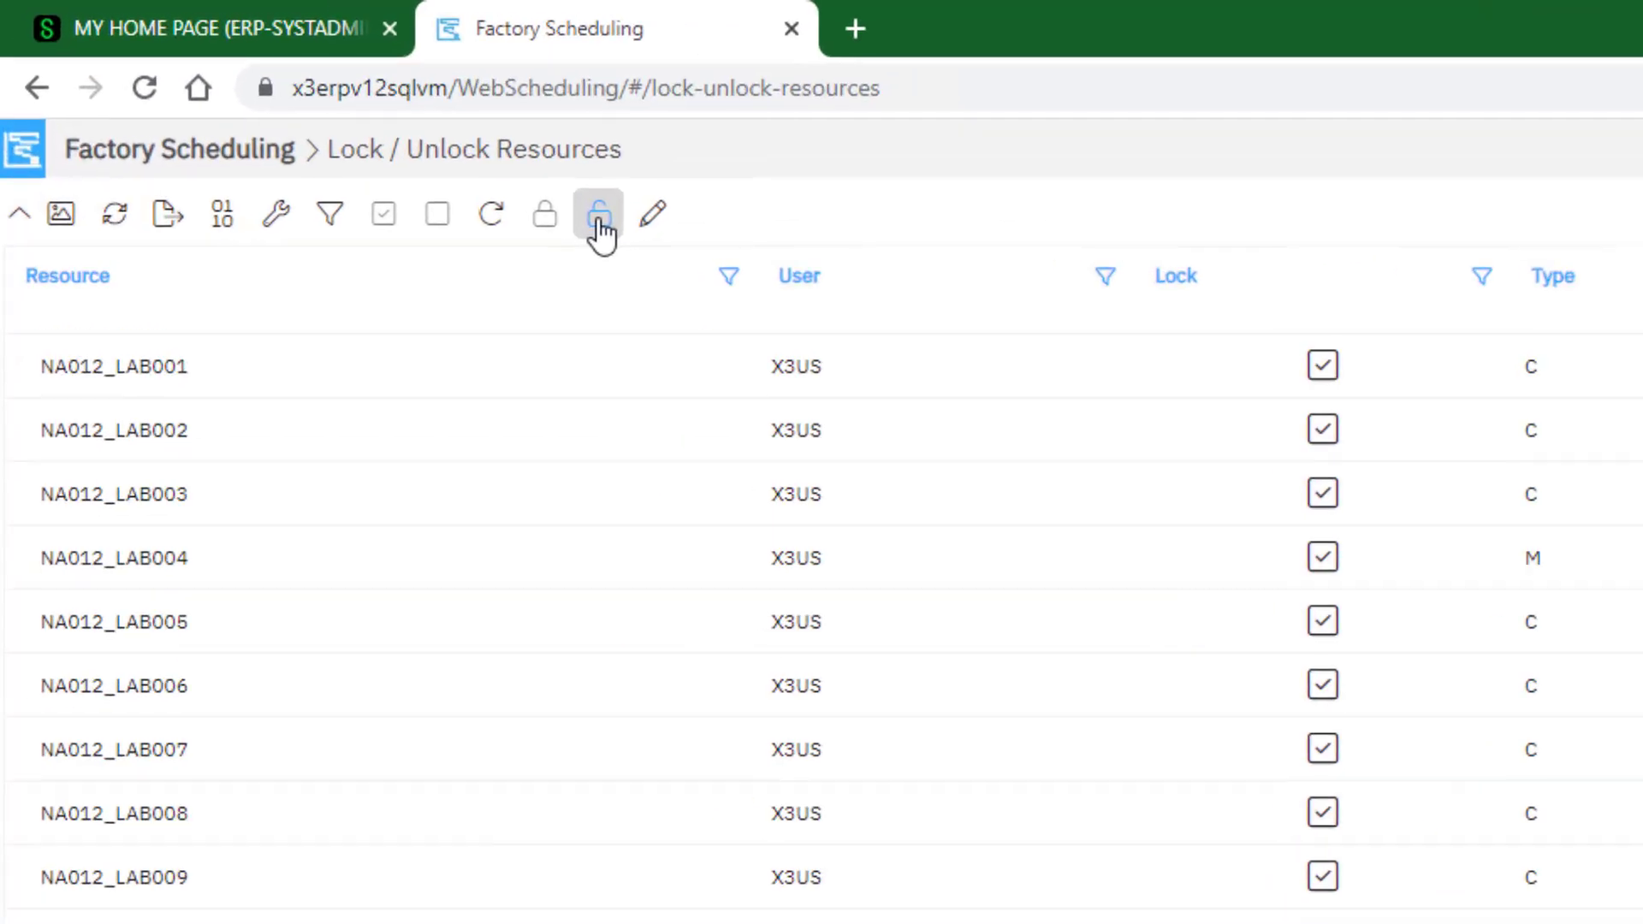
{"action": "left_click", "coordinate": [611, 224]}
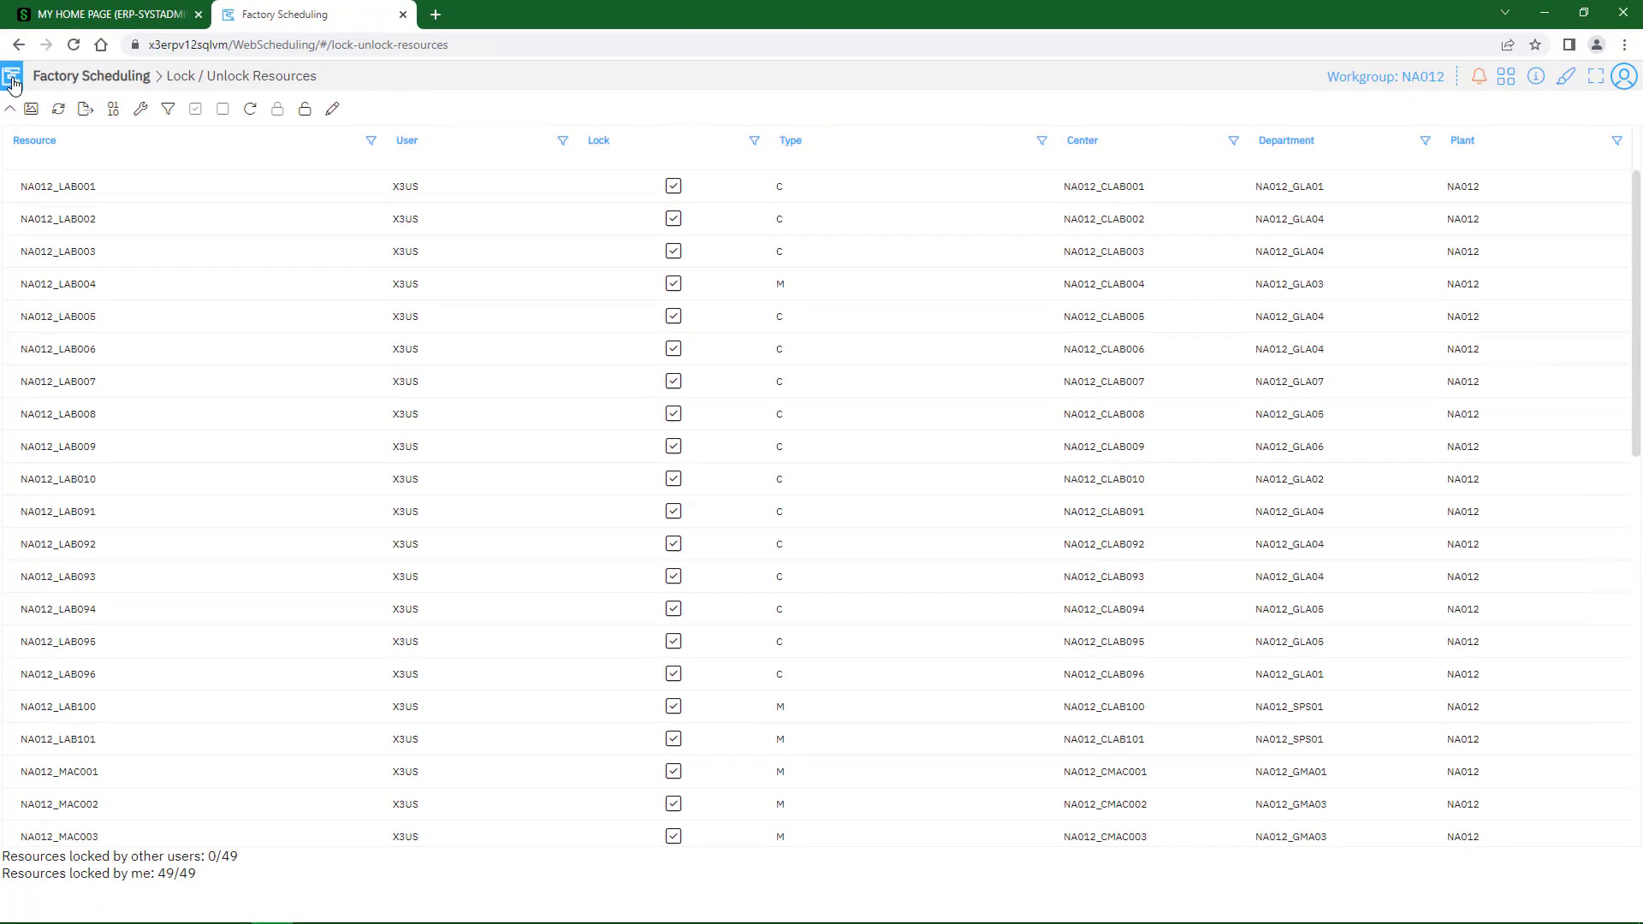
{"action": "left_click", "coordinate": [12, 79]}
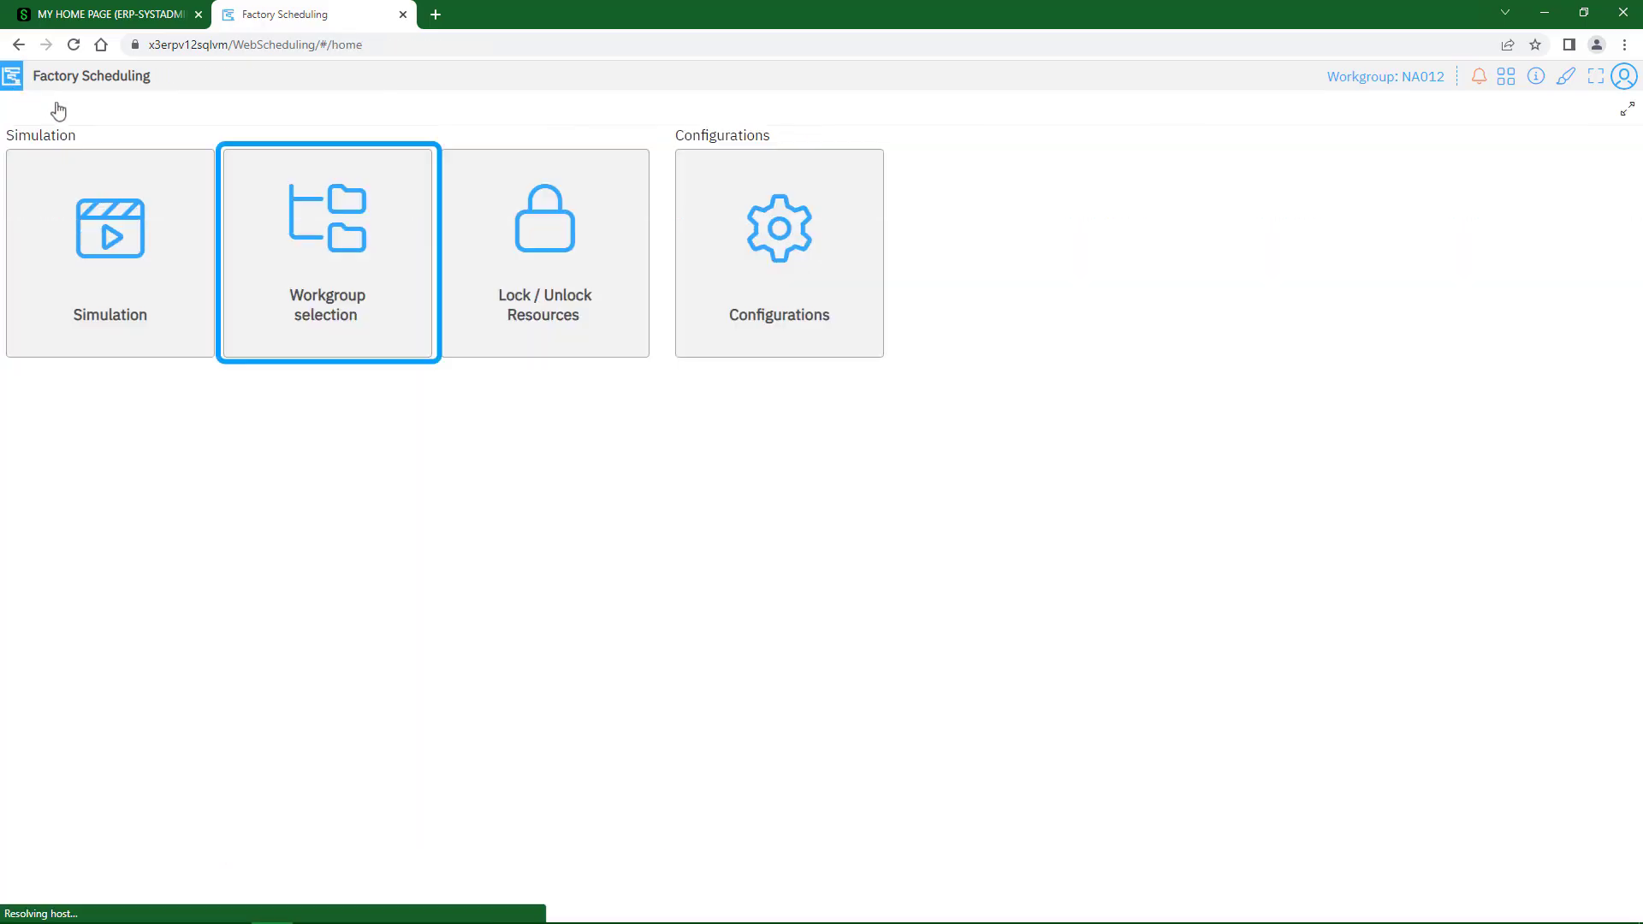
Step: Check in the workgroup selection that NA012 is the selected workgroup and return to the Factory Scheduling home page
{"action": "left_click", "coordinate": [326, 249]}
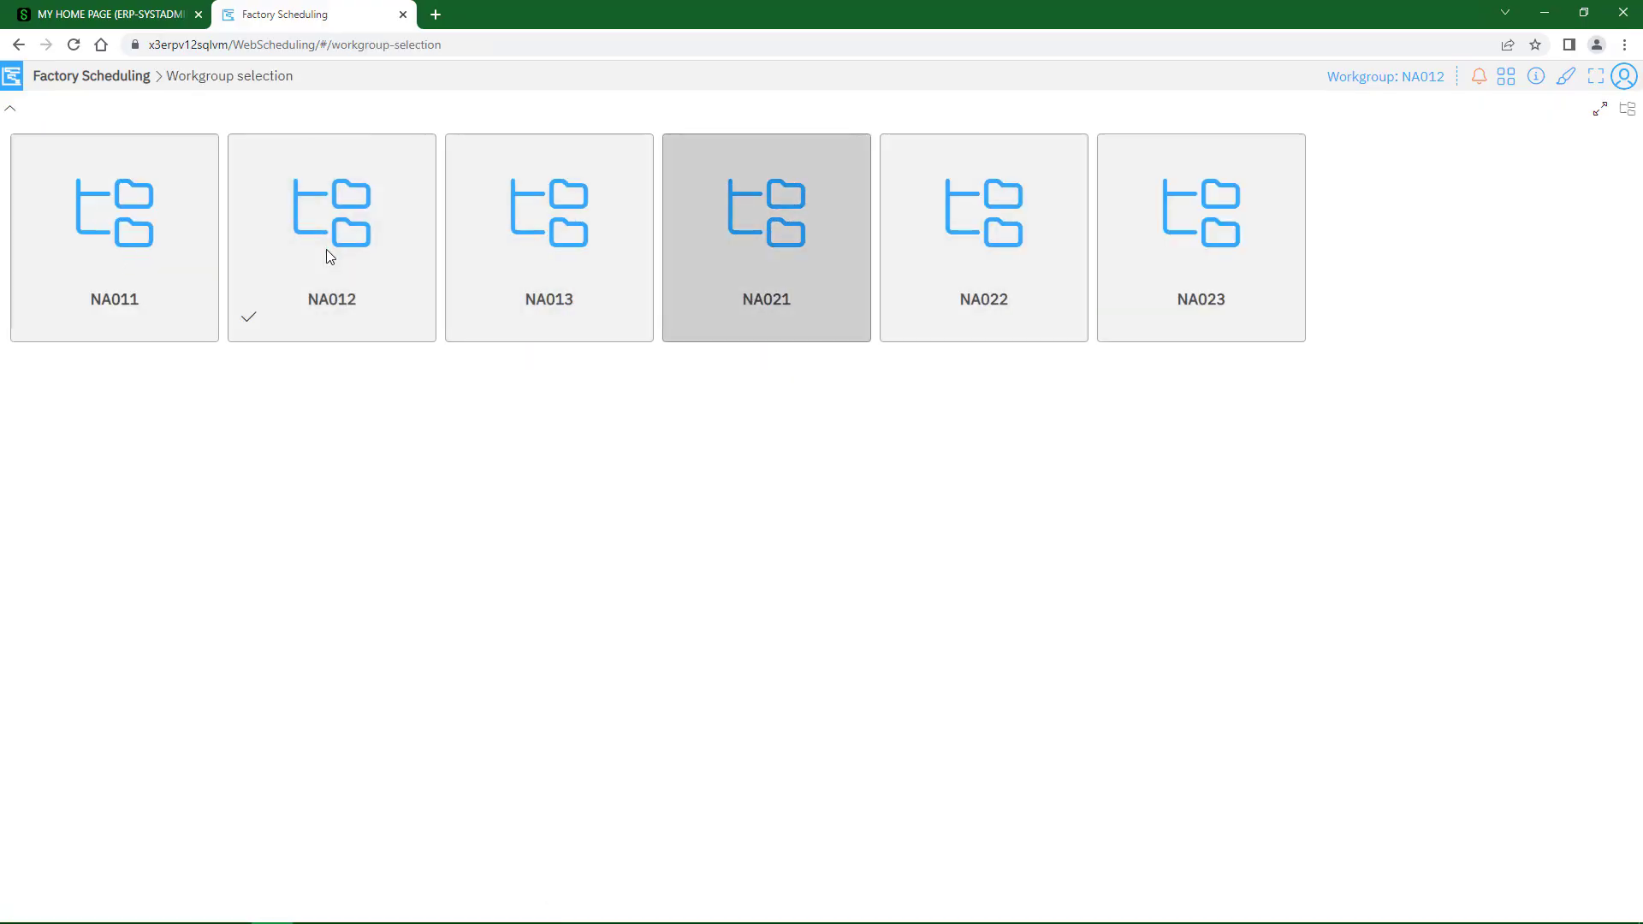
{"action": "left_click", "coordinate": [362, 298]}
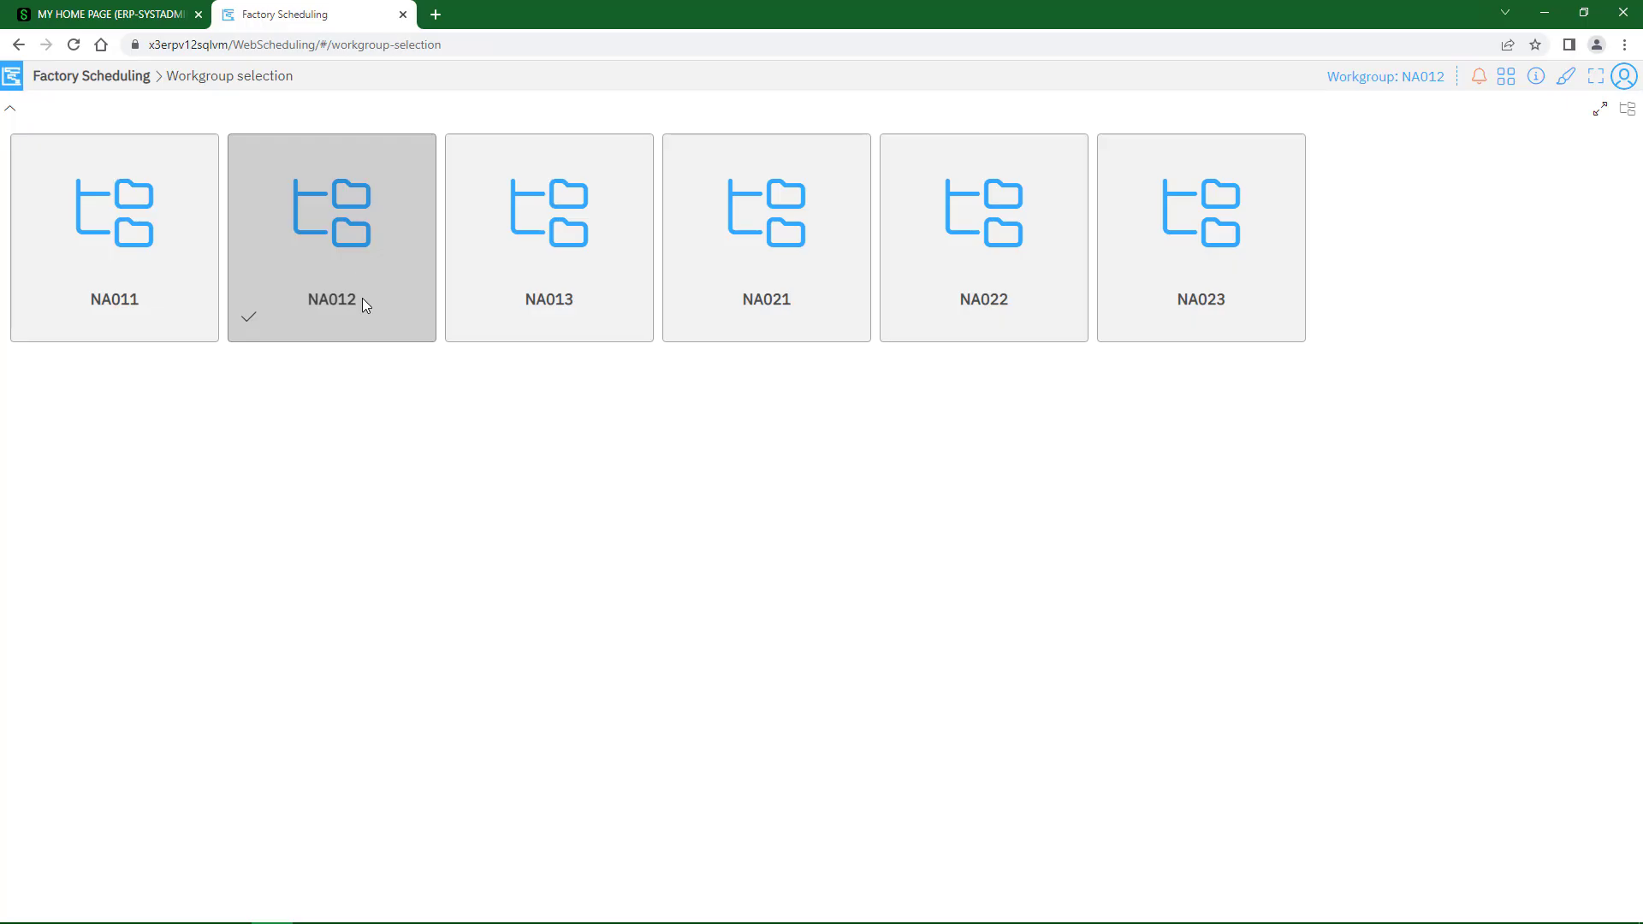
{"action": "left_click", "coordinate": [10, 78]}
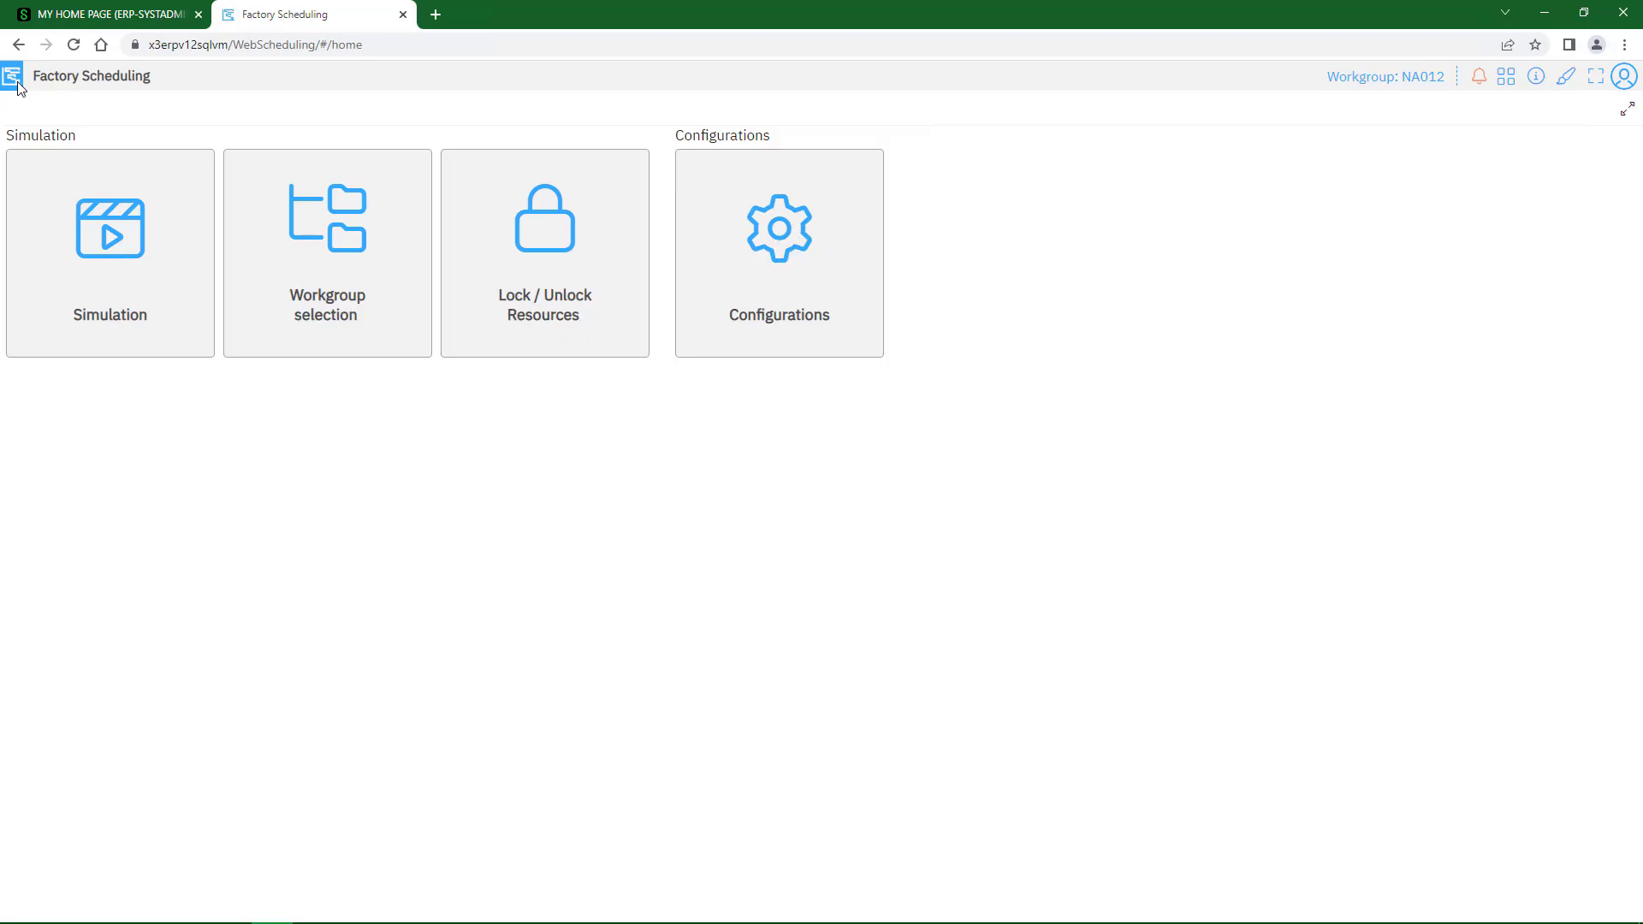
Step: Open the simulations and review MasterVersion in both card and list view, ending in card view
{"action": "left_click", "coordinate": [118, 246]}
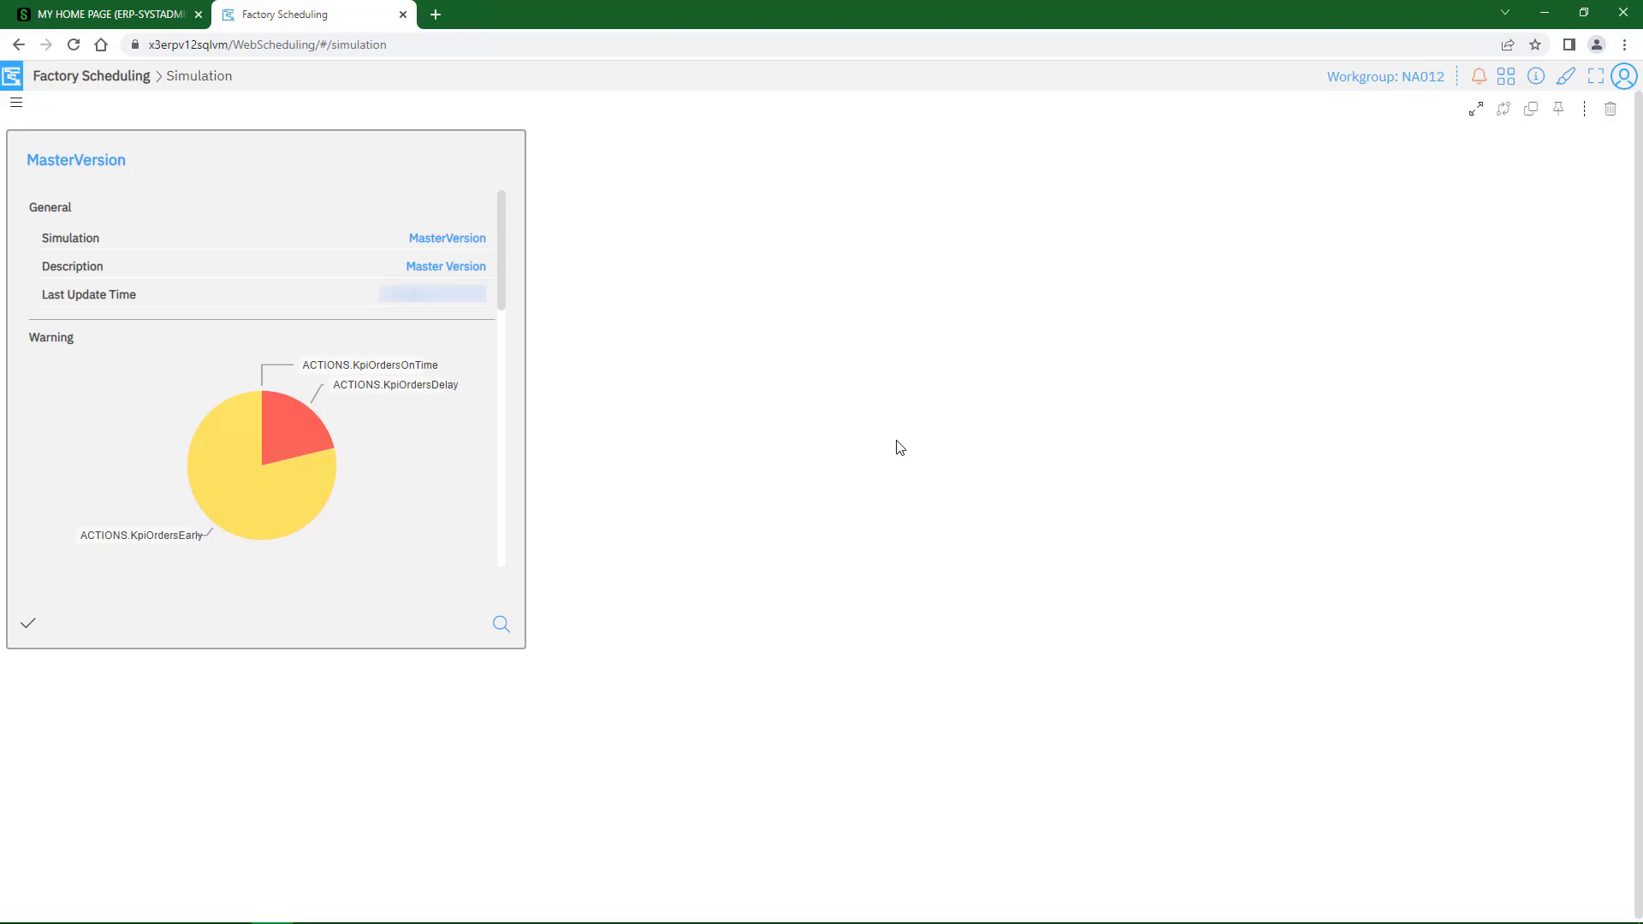
{"action": "left_click", "coordinate": [28, 629]}
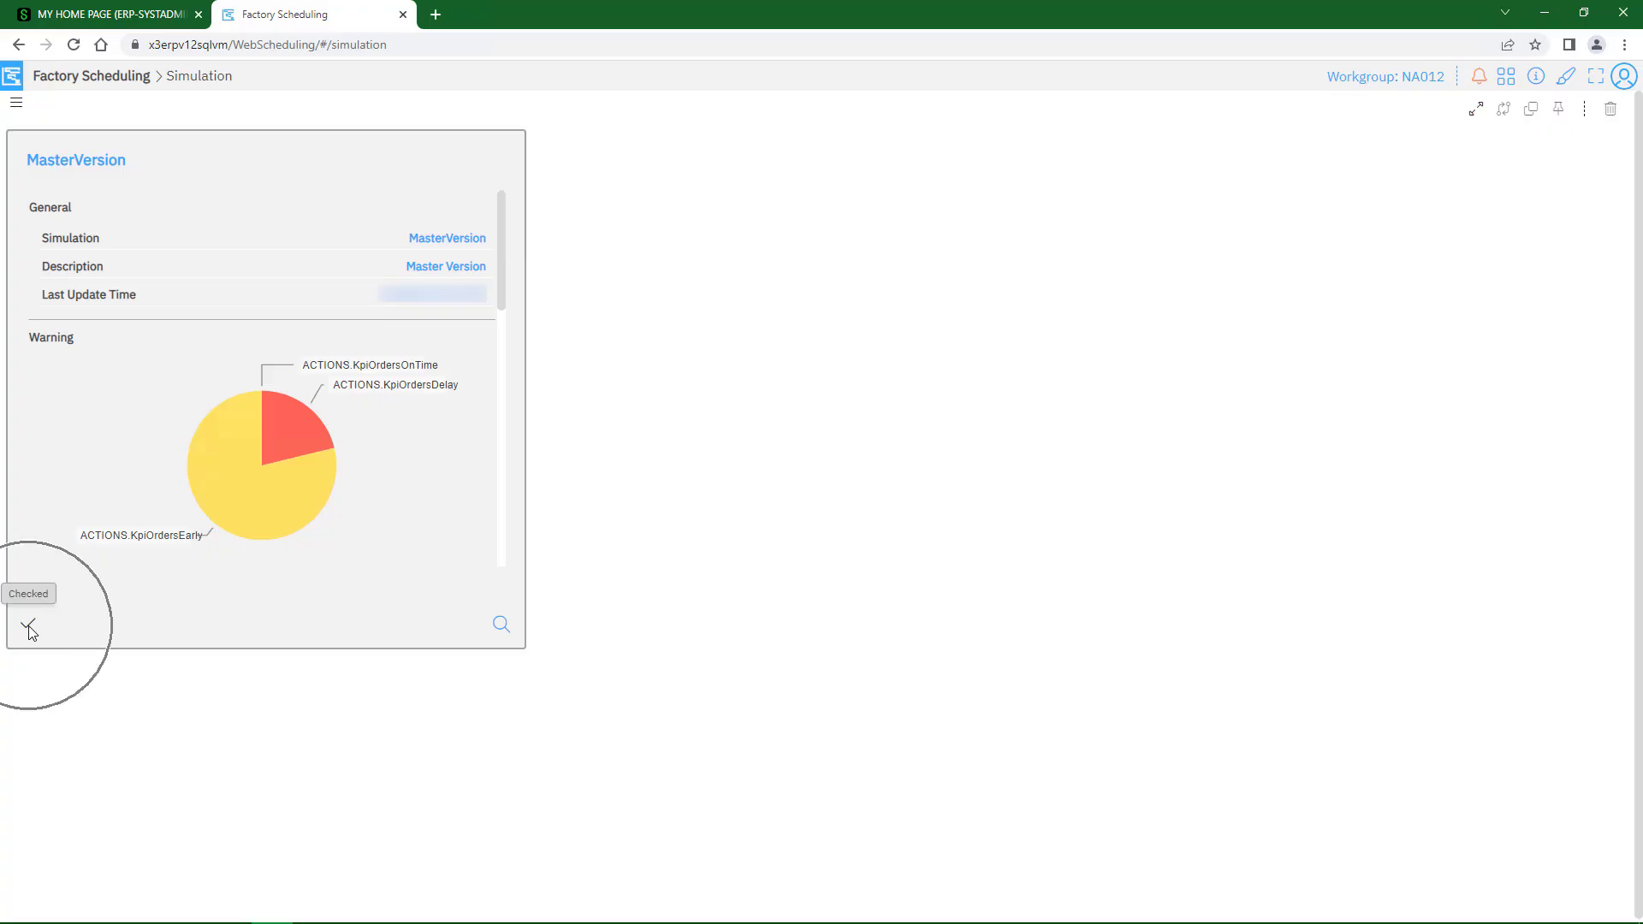
{"action": "left_click", "coordinate": [81, 159]}
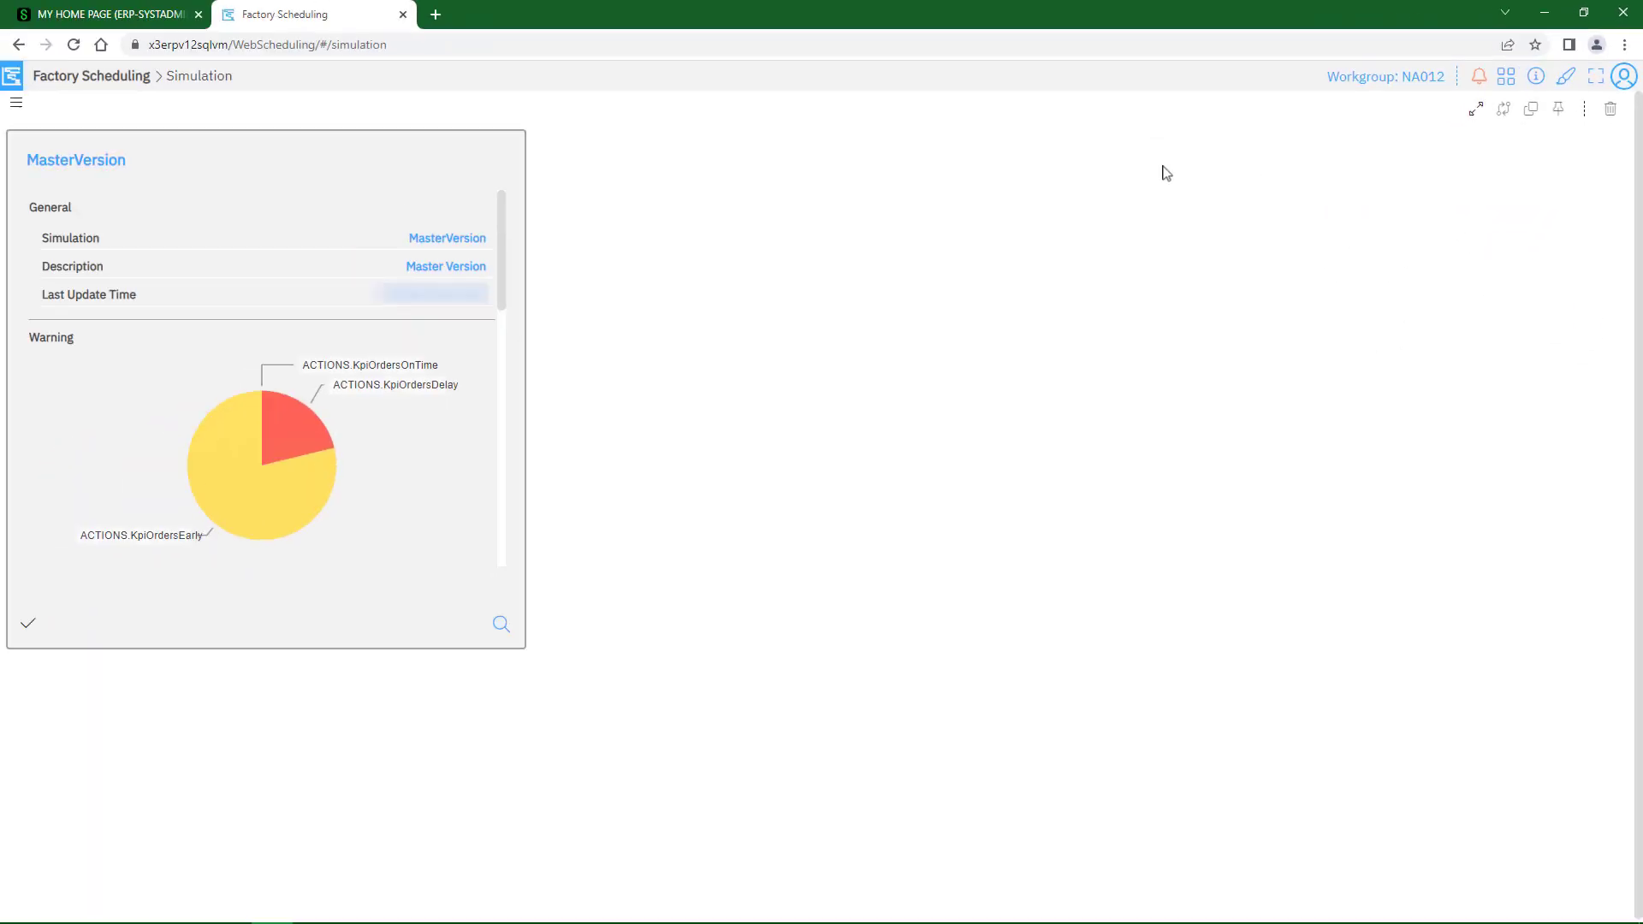
{"action": "left_click_drag", "start_coordinate": [502, 264], "coordinate": [505, 199]}
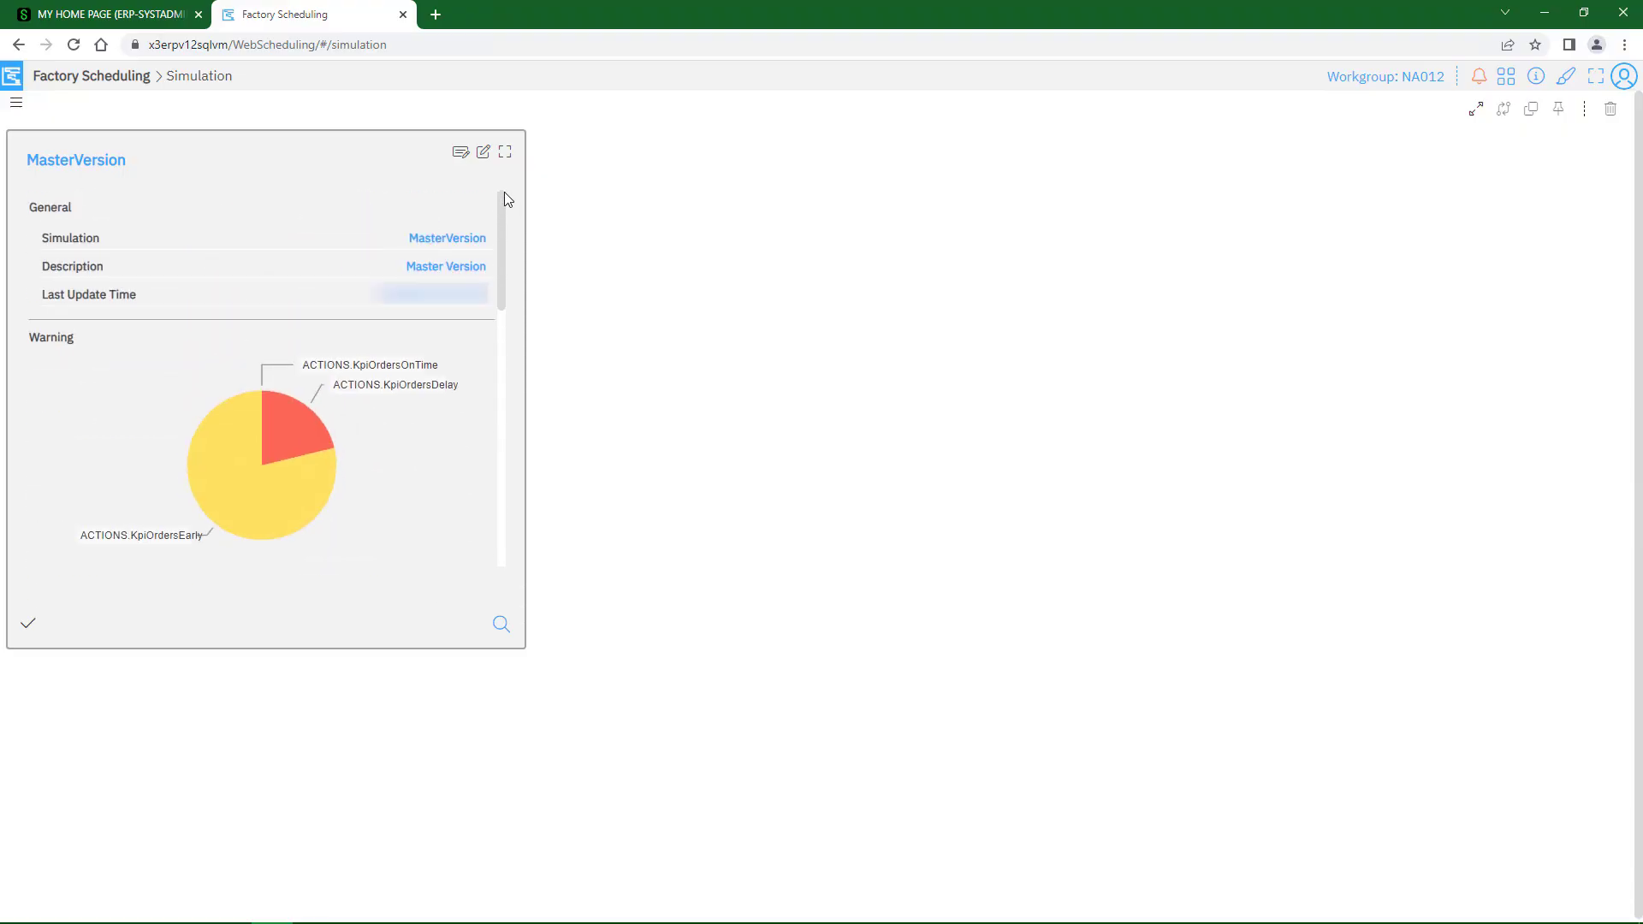
{"action": "left_click", "coordinate": [17, 106]}
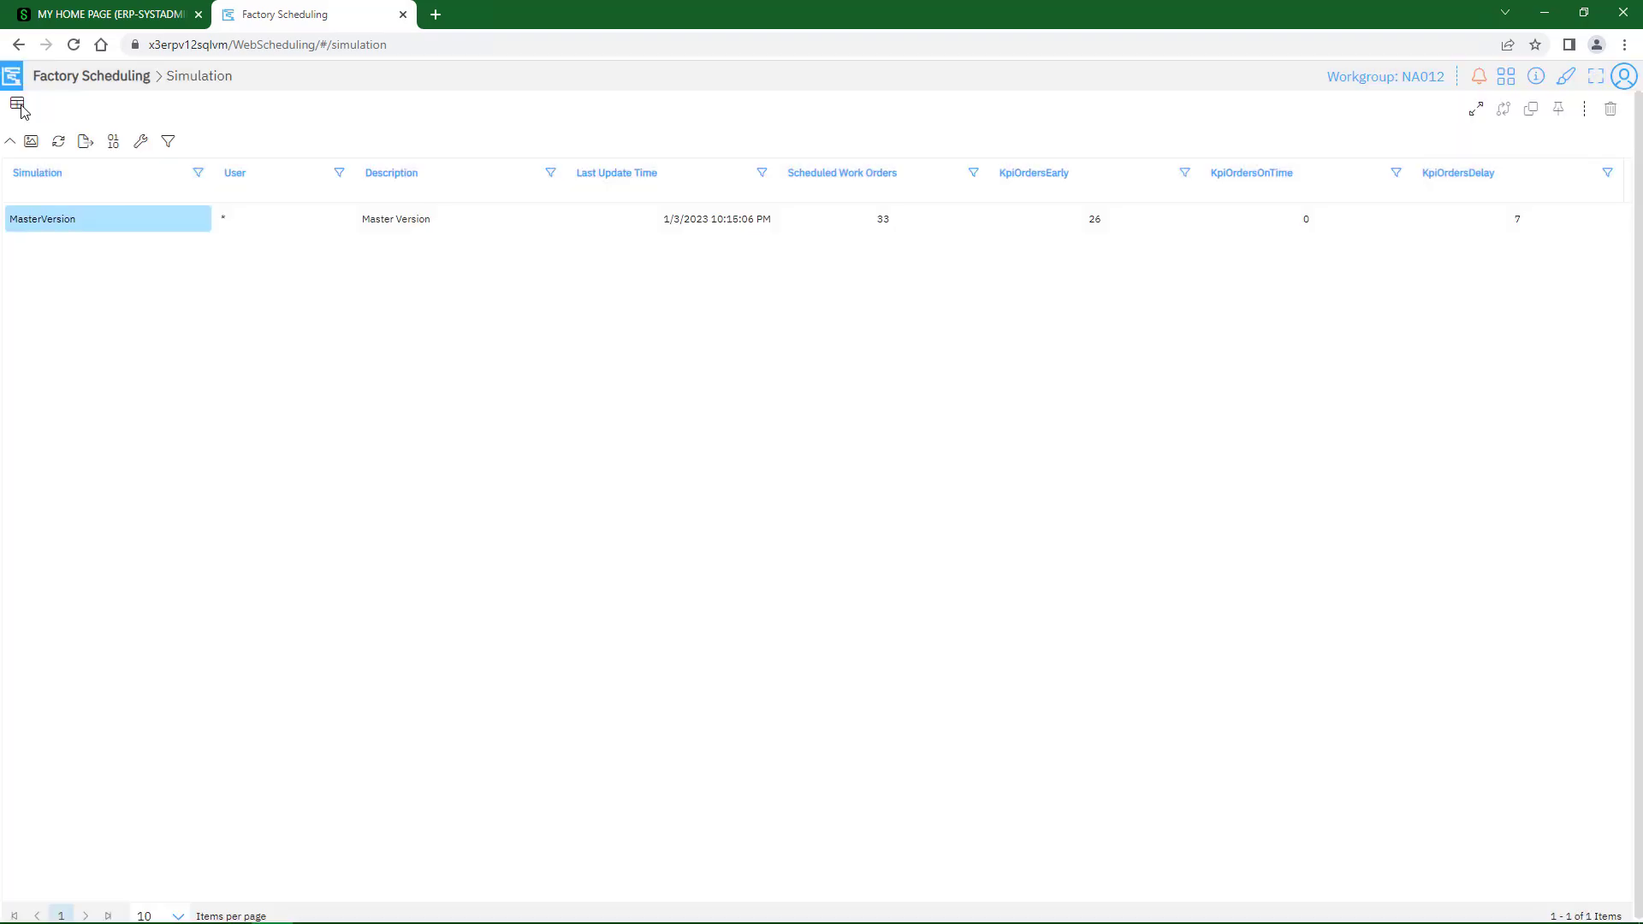
{"action": "left_click", "coordinate": [17, 104]}
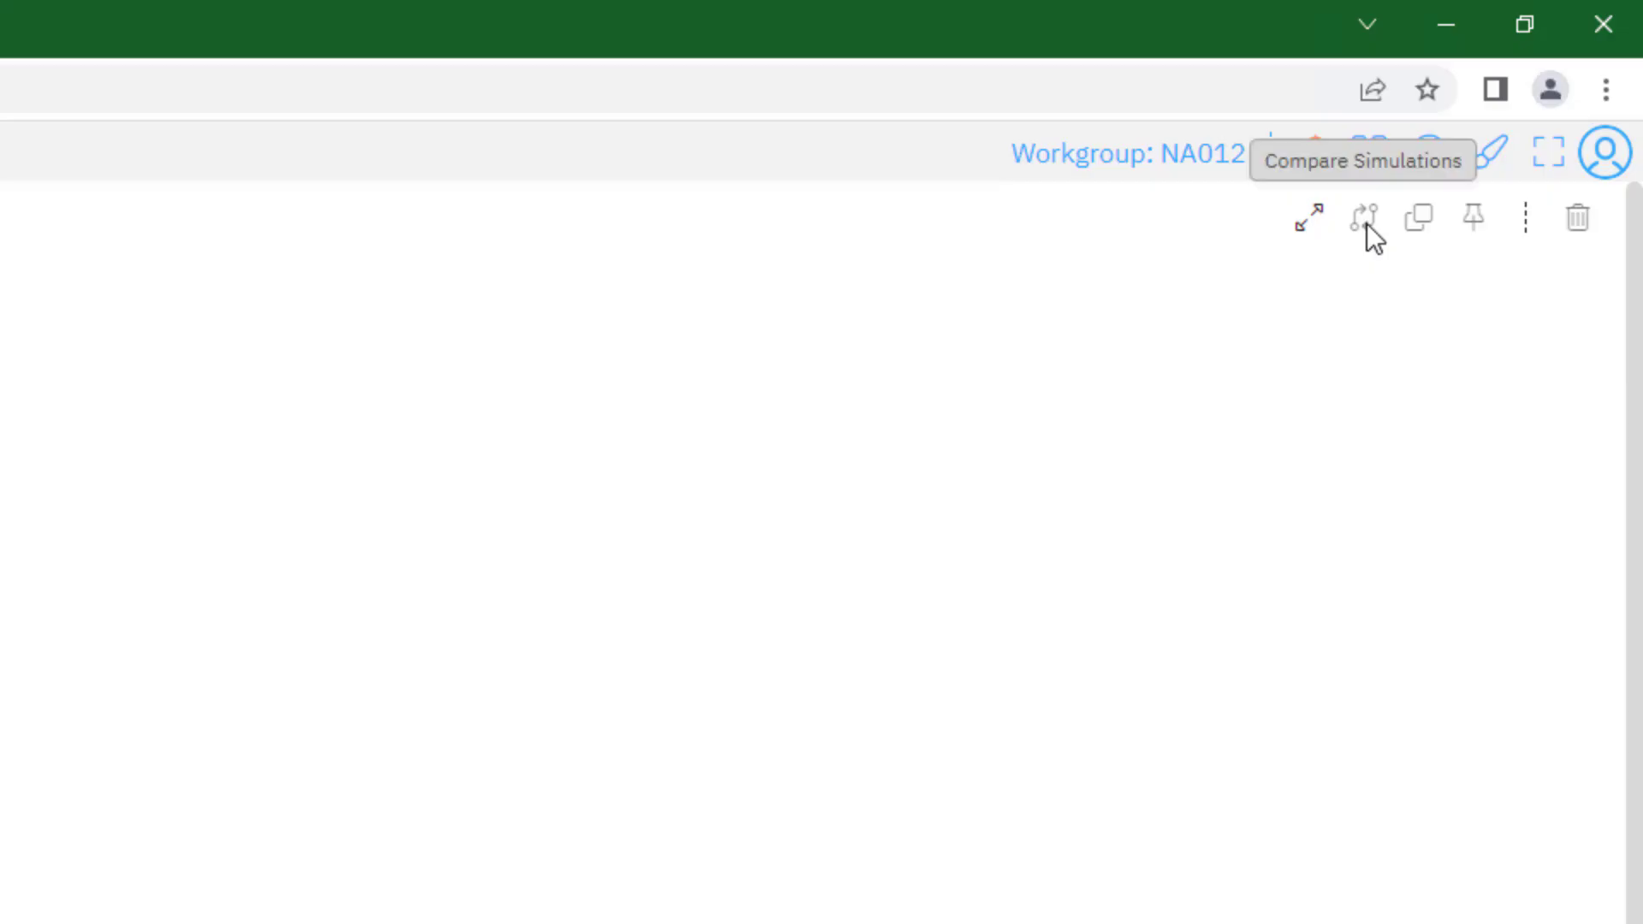
{"action": "left_click", "coordinate": [1367, 224]}
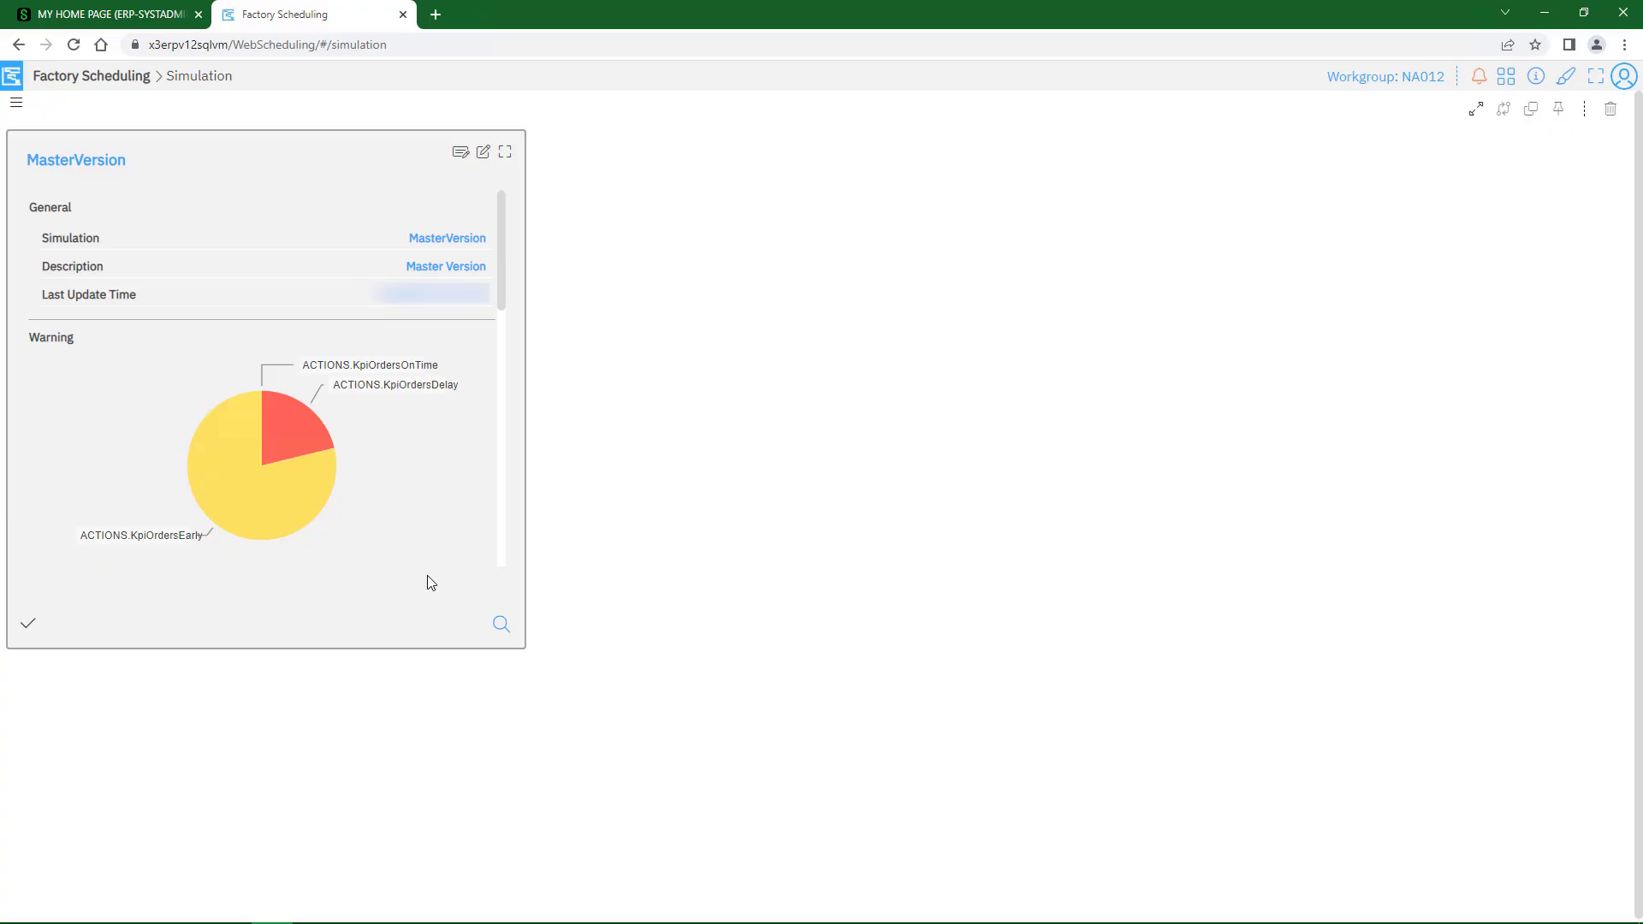
Step: Copy the MasterVersion simulation, entering What-if #1 as both name and description, and save the copy
{"action": "left_click", "coordinate": [431, 583]}
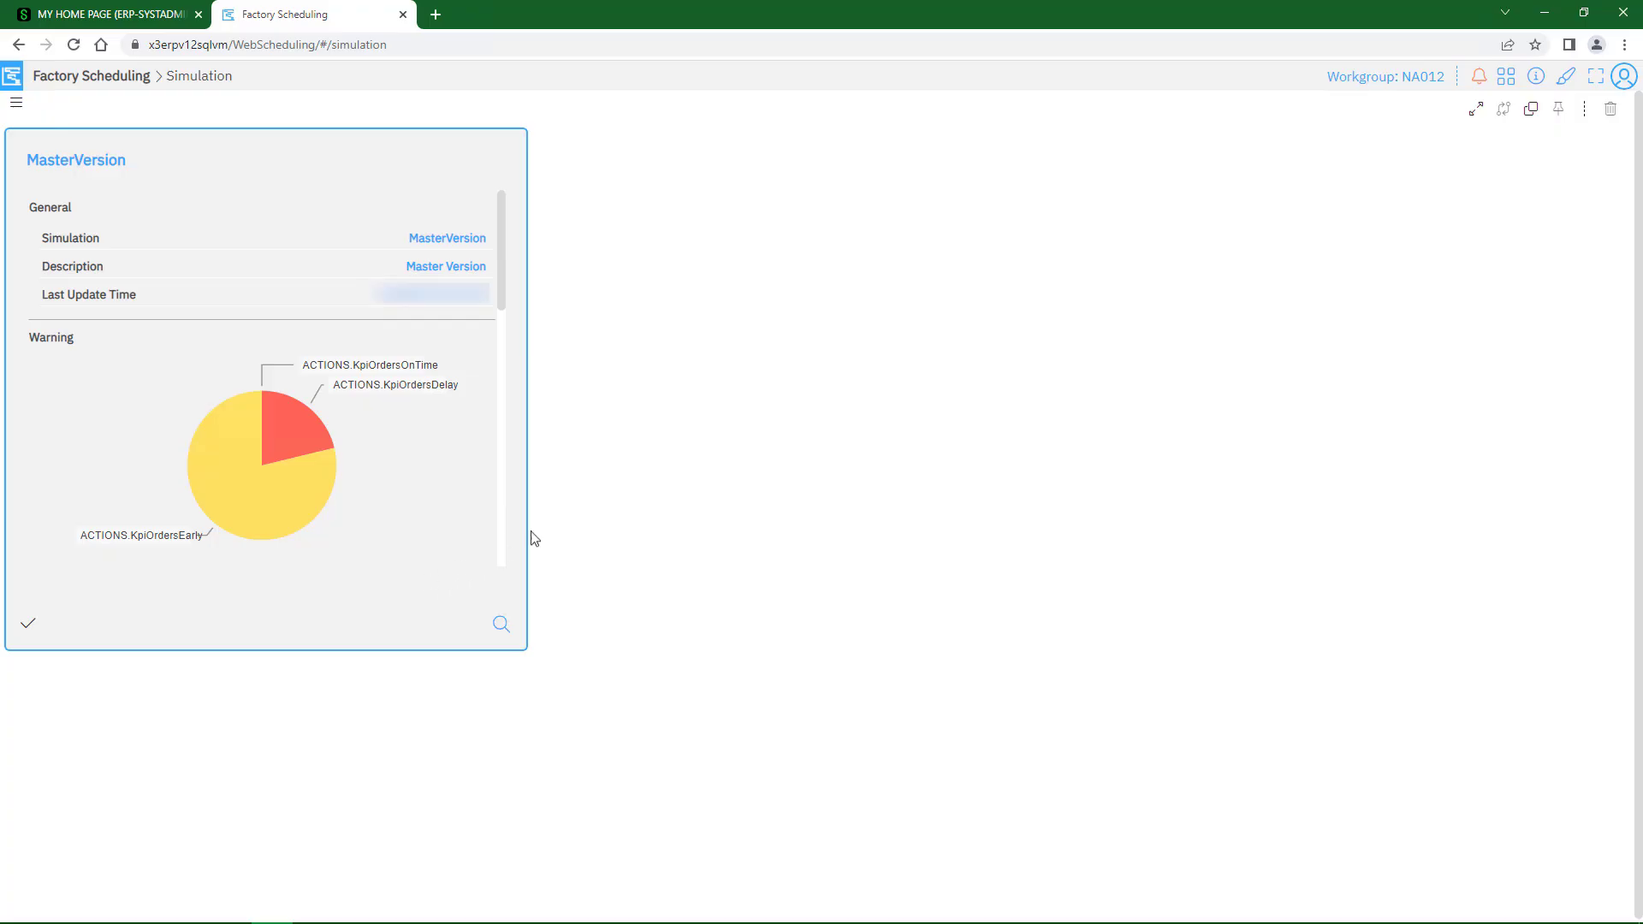
{"action": "left_click", "coordinate": [1531, 109]}
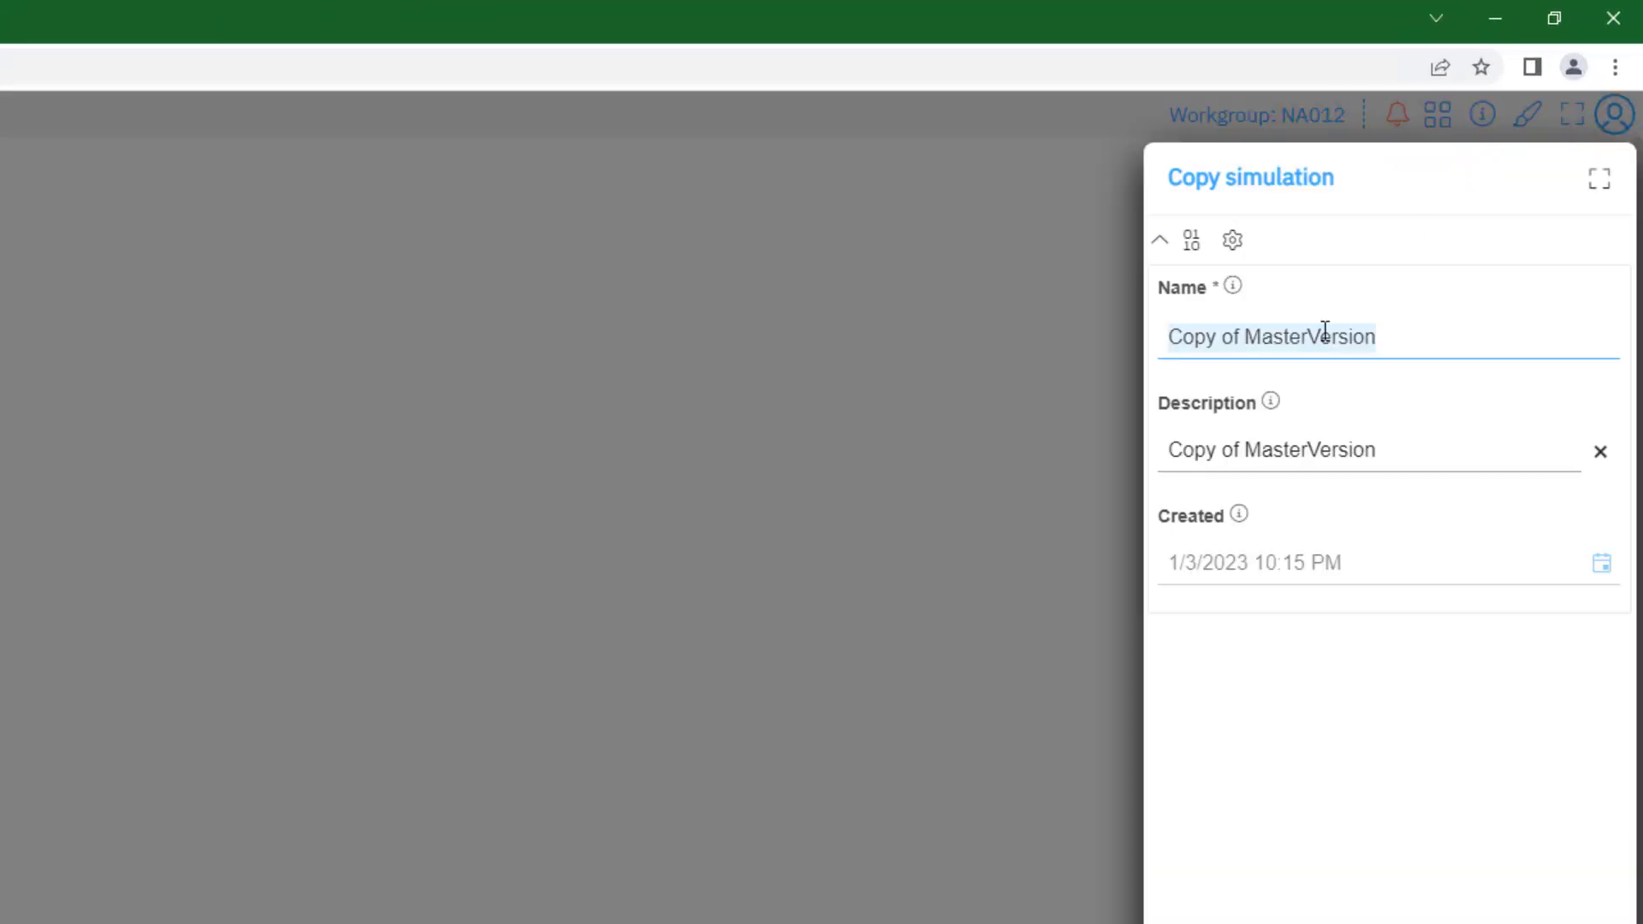
{"action": "type", "text": "What-if #1"}
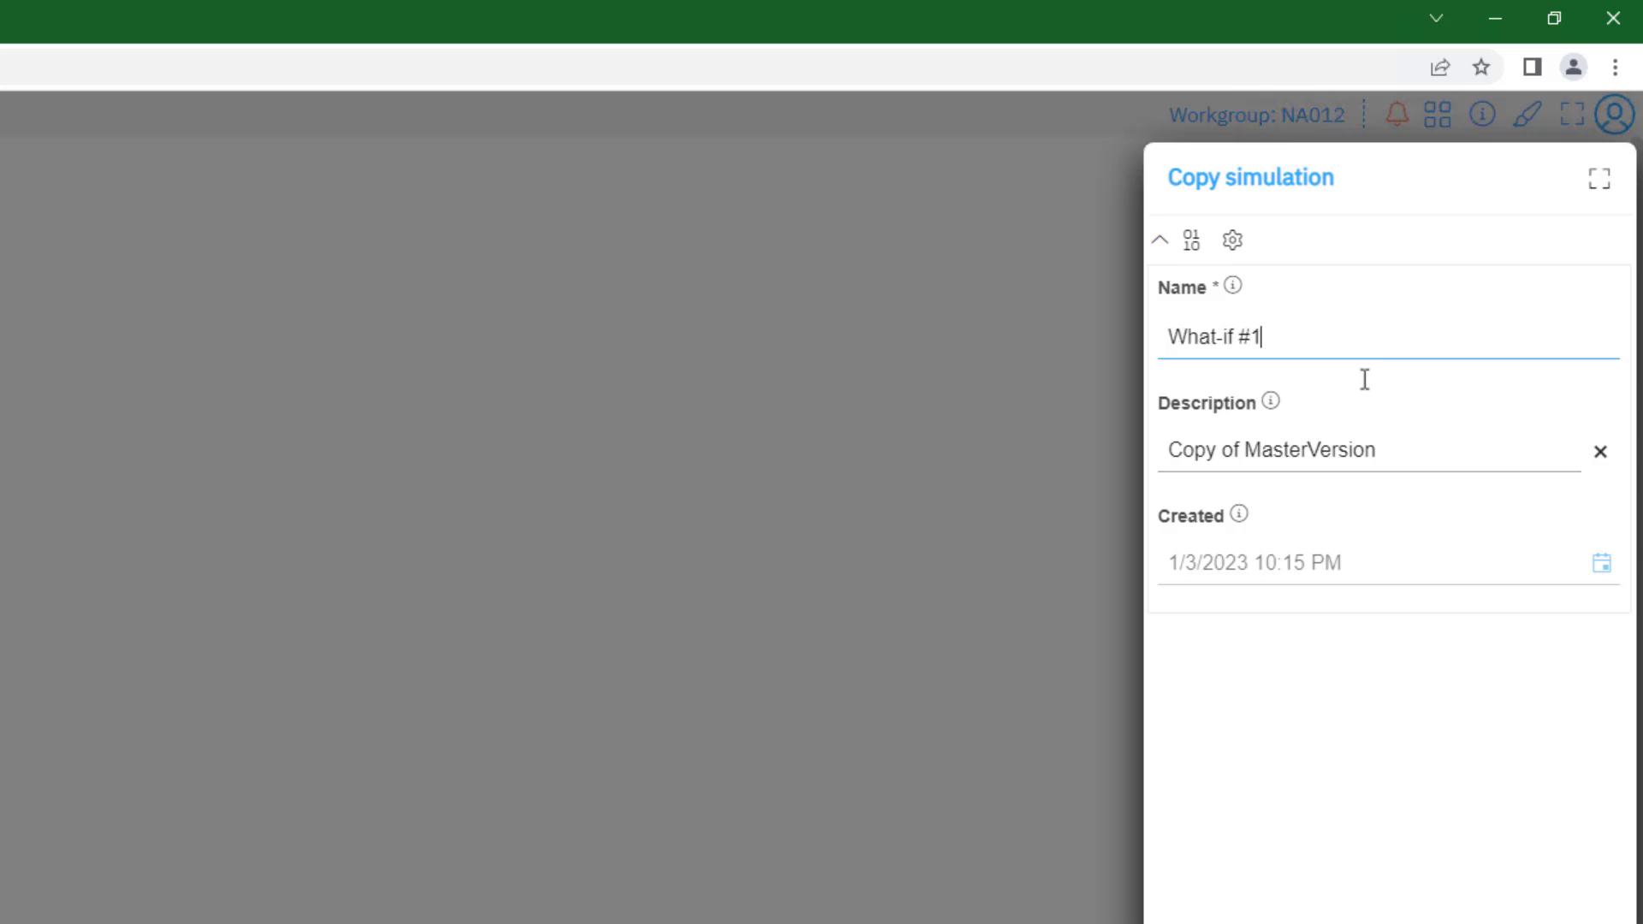
{"action": "left_click_drag", "start_coordinate": [1431, 458], "coordinate": [1123, 466]}
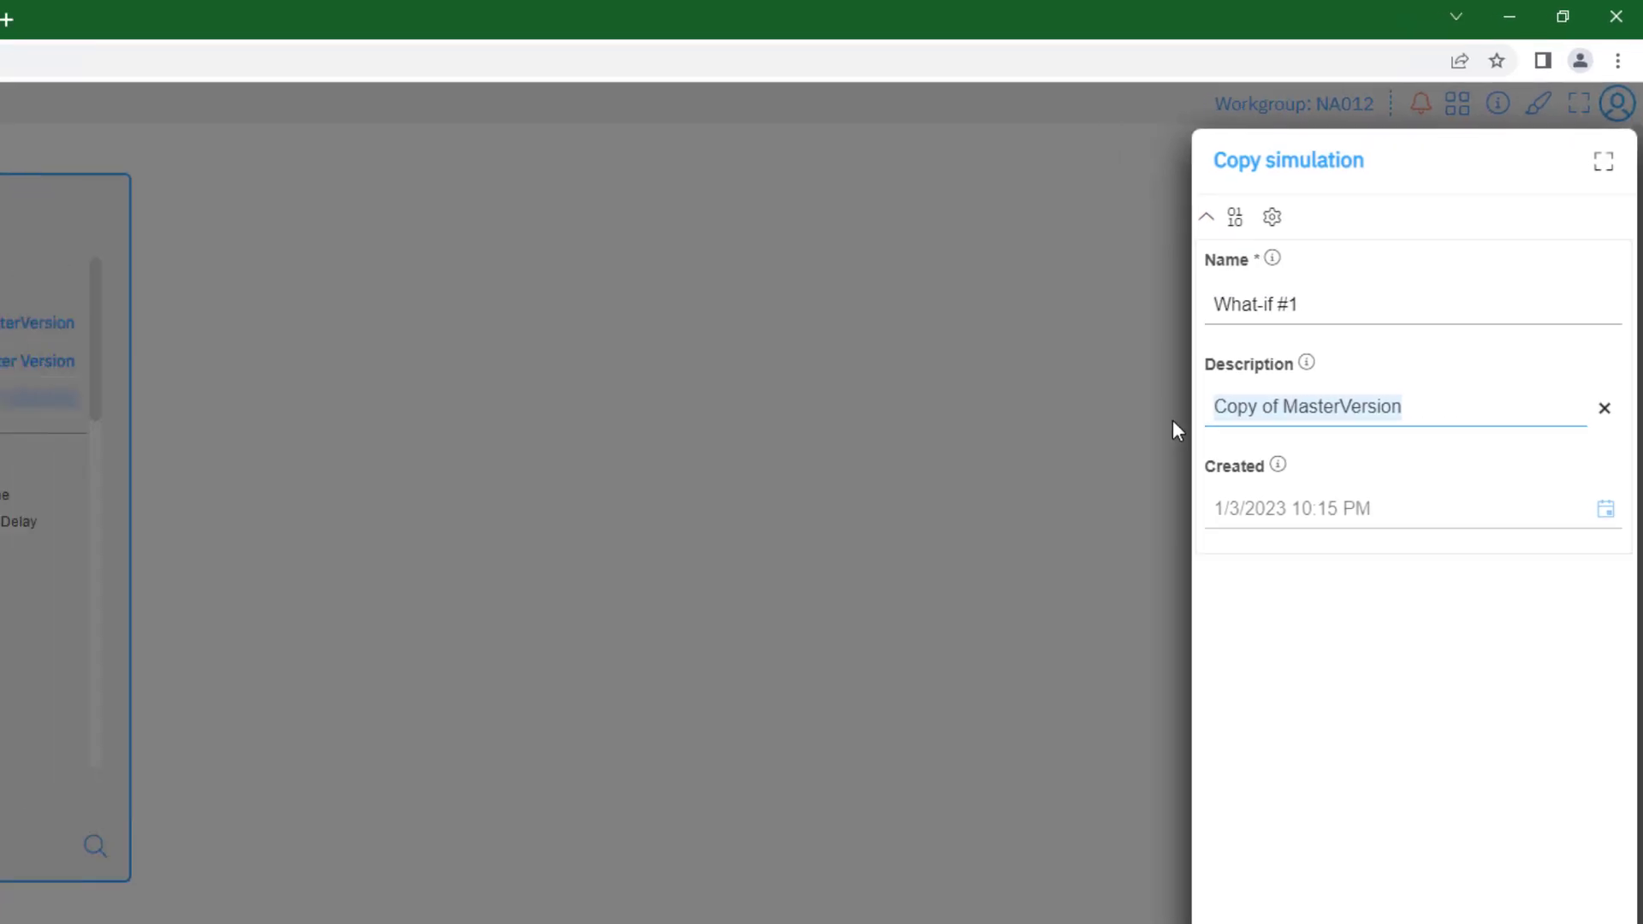
{"action": "type", "text": "What-if #1"}
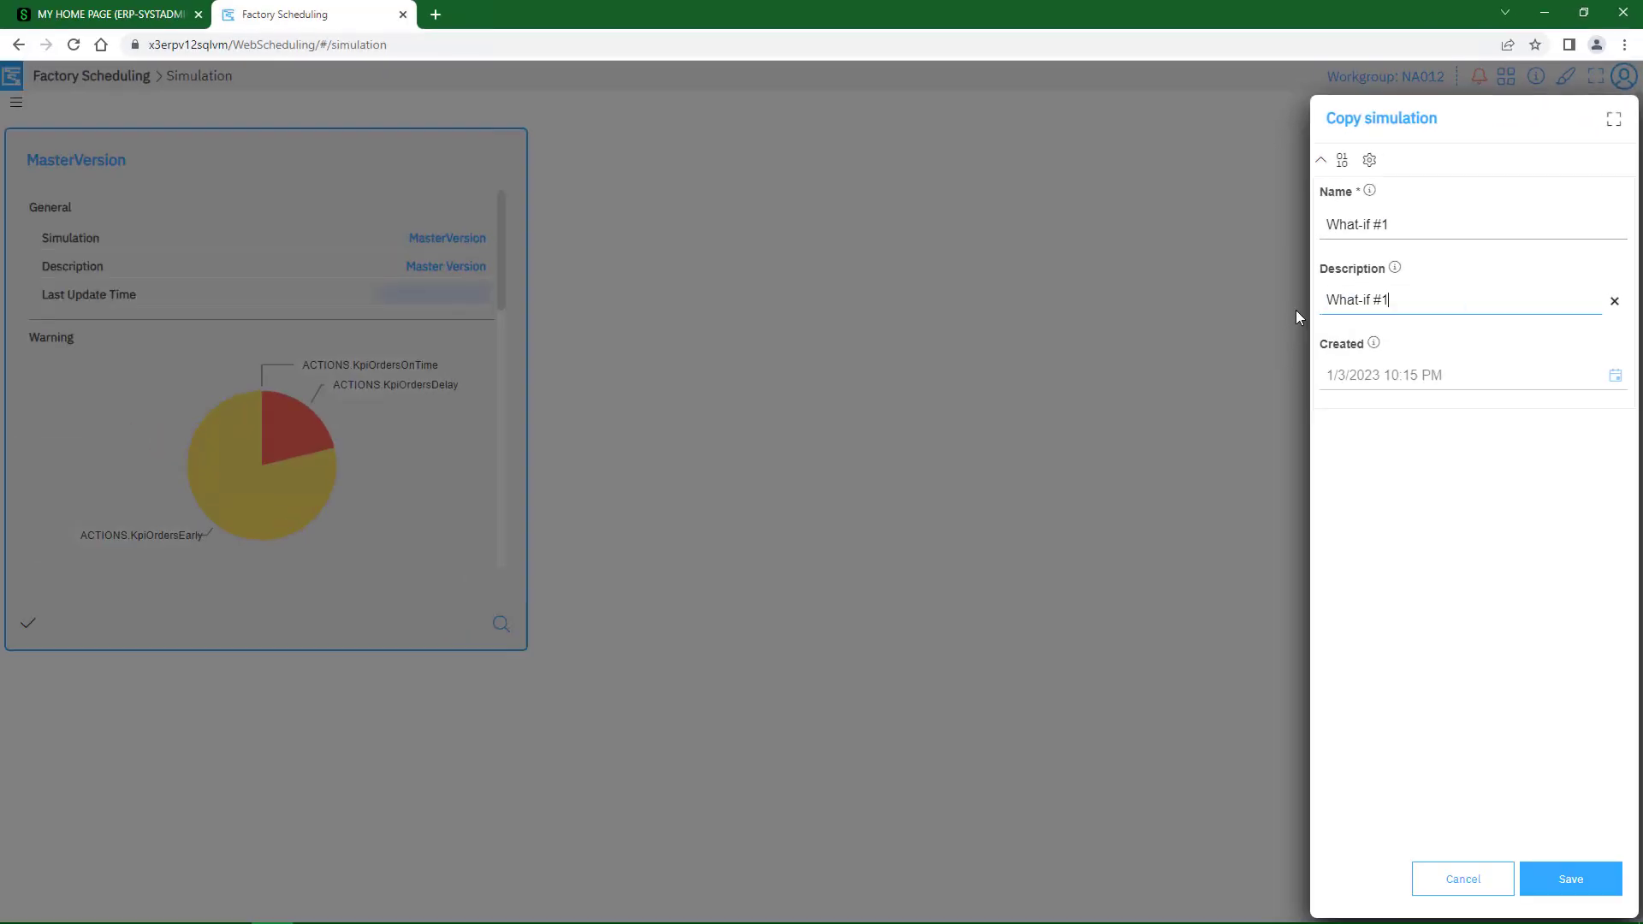
{"action": "left_click", "coordinate": [1583, 890]}
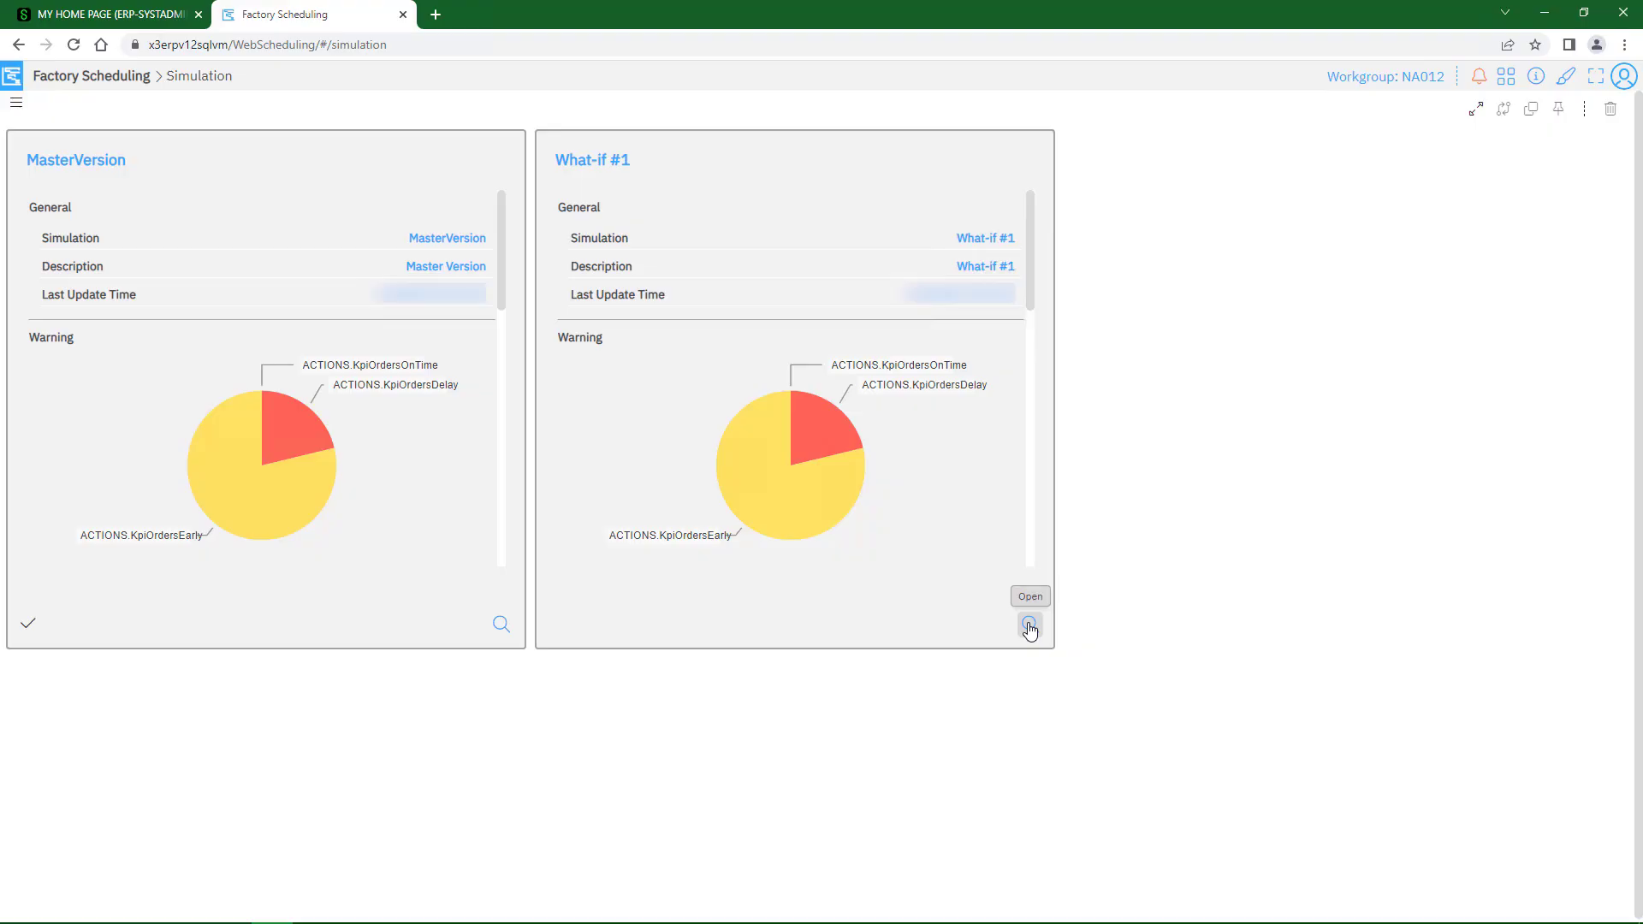
Step: Open the What-if #1 simulation and look over its Production Gantt and the Fishing Pond, Resource Gantt and Order Gantt views
{"action": "left_click", "coordinate": [1029, 628]}
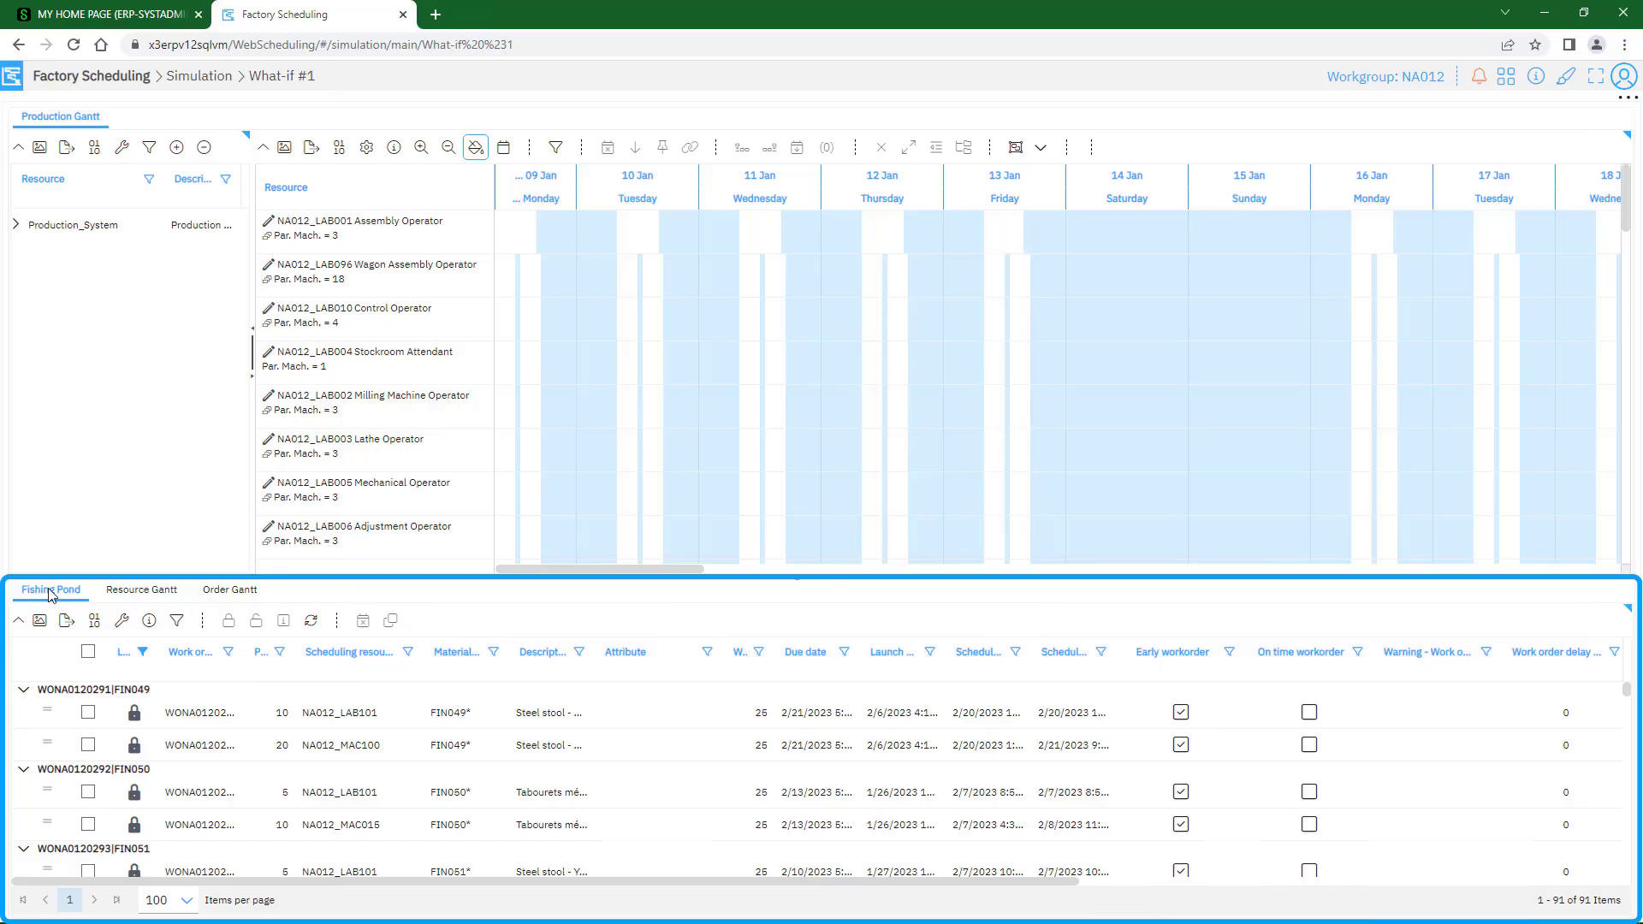
{"action": "key", "text": "ctrl"}
{"action": "key", "text": "ctrl"}
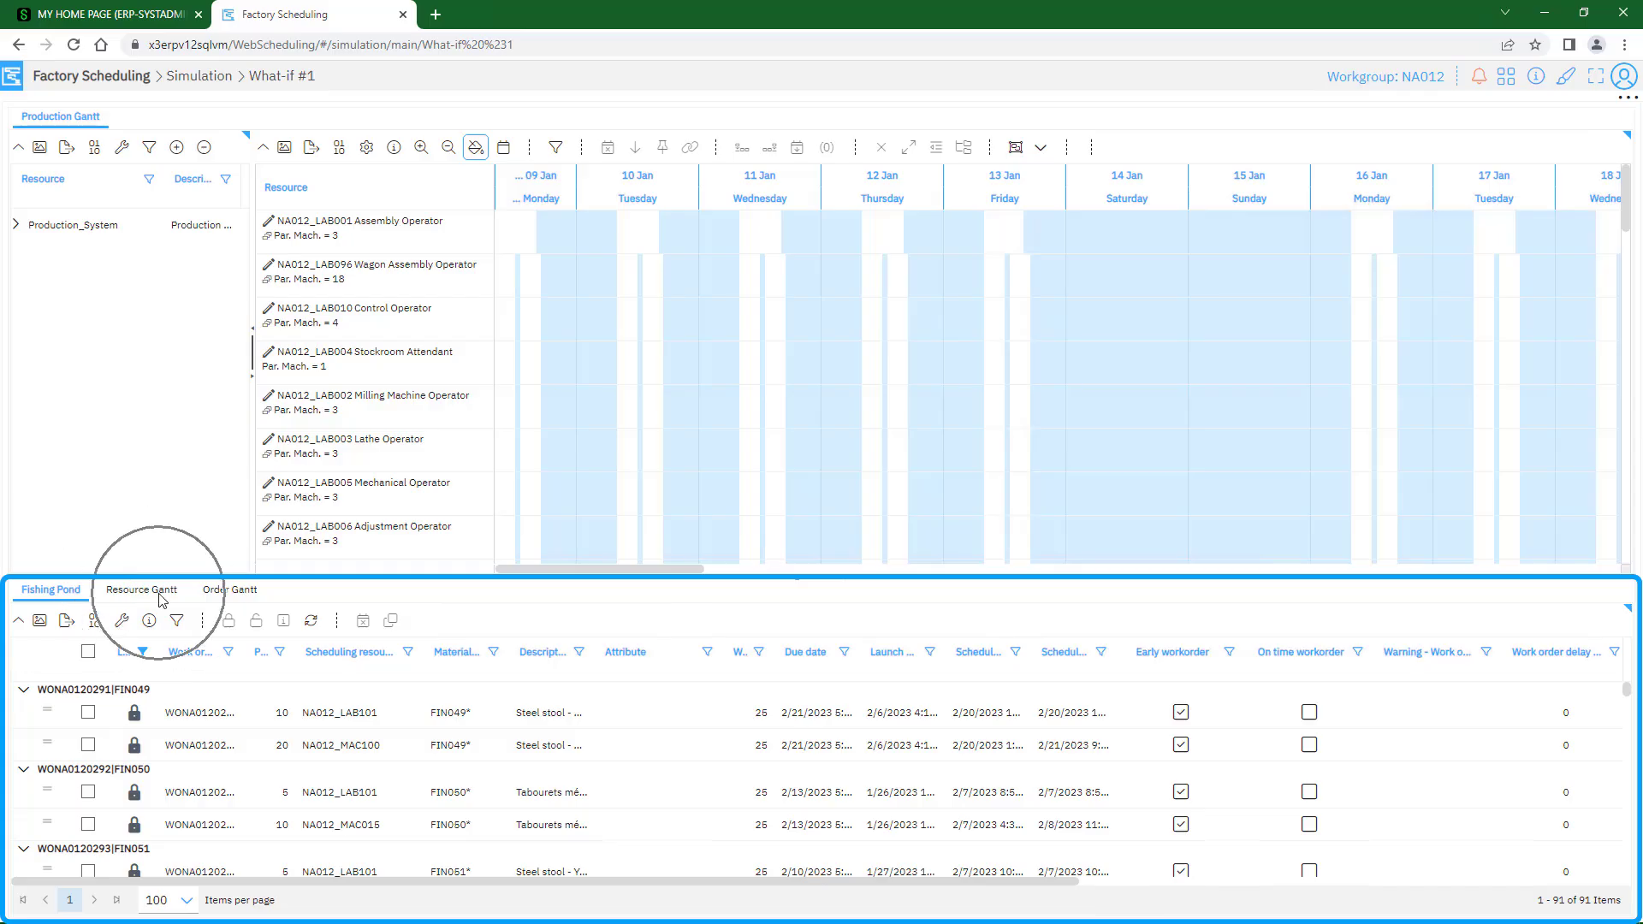
{"action": "key", "text": "ctrl"}
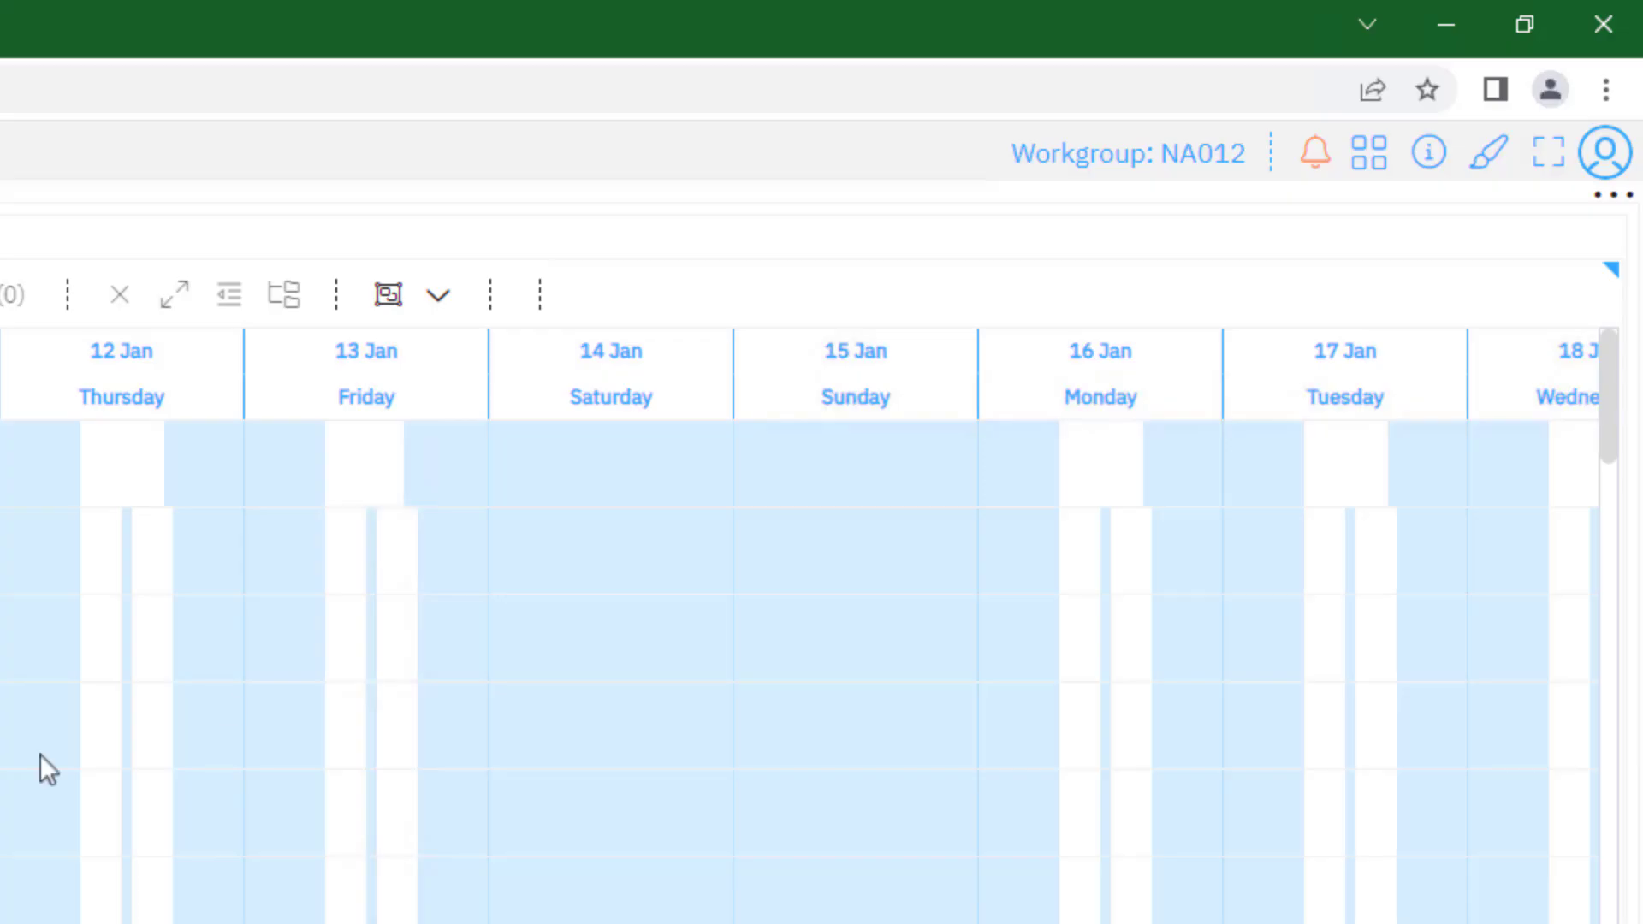
{"action": "left_click", "coordinate": [1613, 204]}
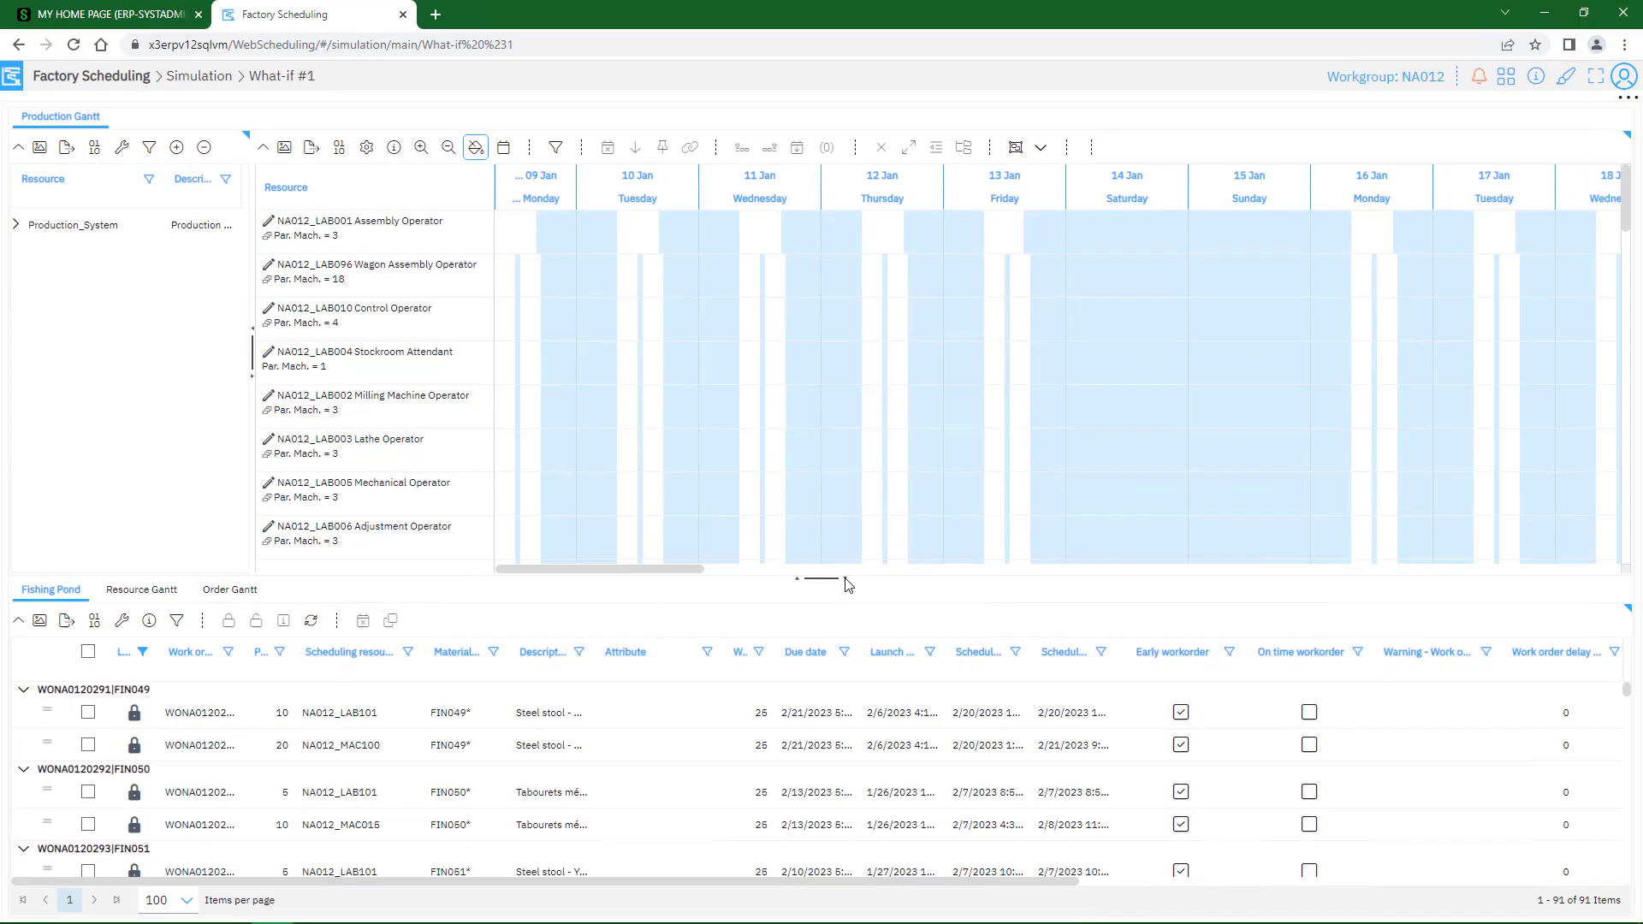
Step: Collapse the Fishing Pond area to enlarge the Production Gantt, and widen the resource tree until its descriptions are readable
{"action": "left_click", "coordinate": [847, 584]}
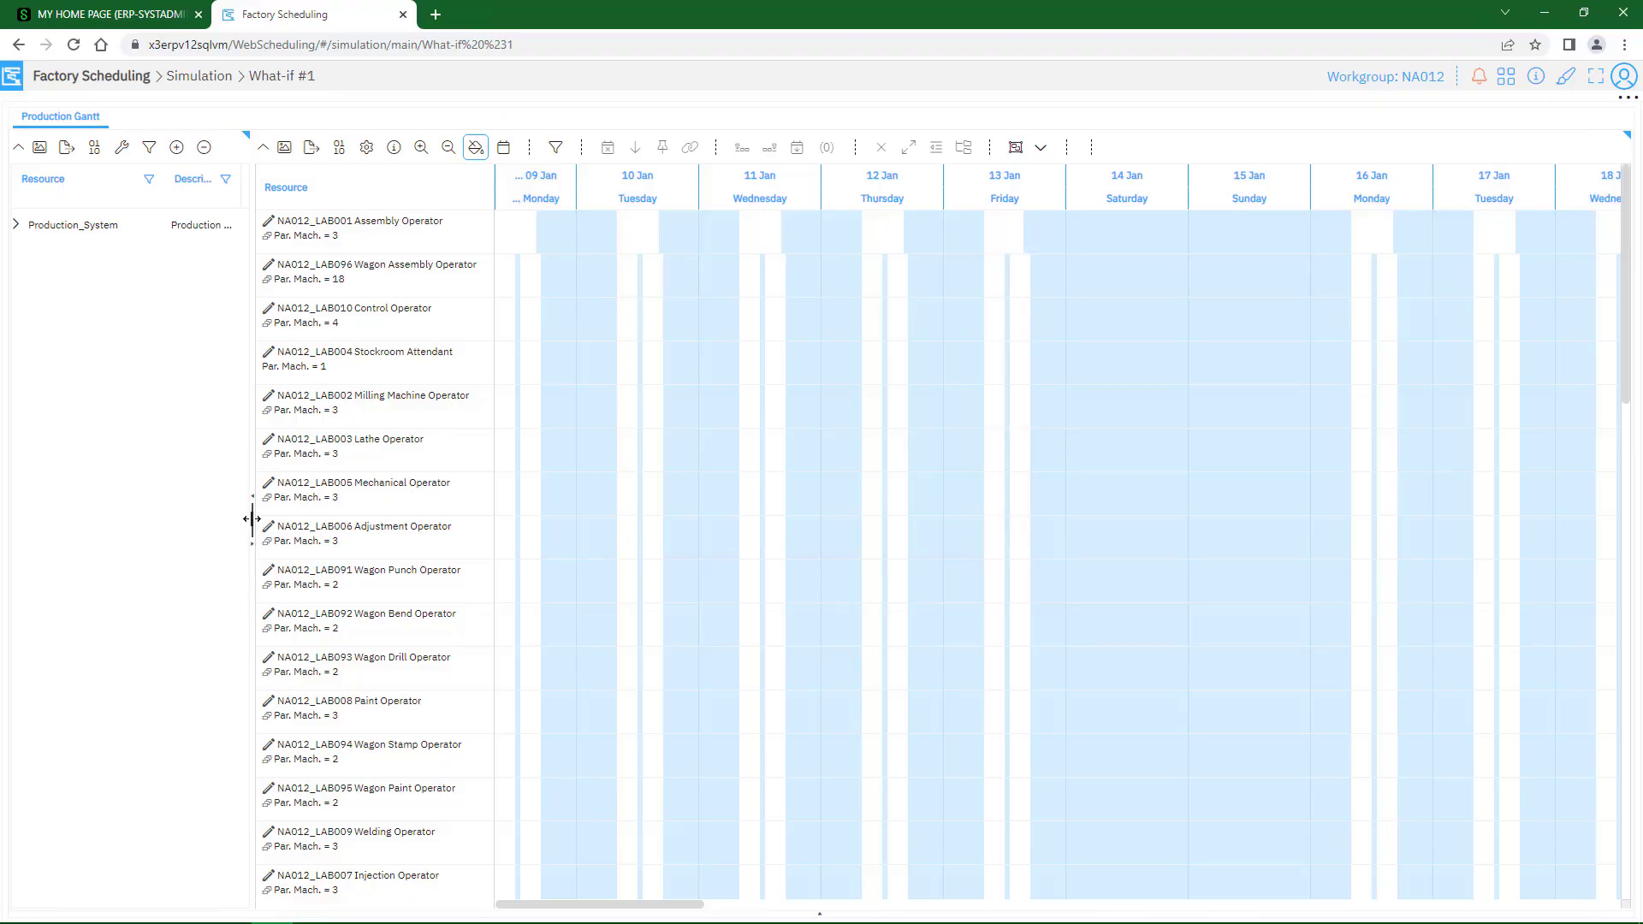
{"action": "left_click_drag", "start_coordinate": [252, 518], "coordinate": [335, 525]}
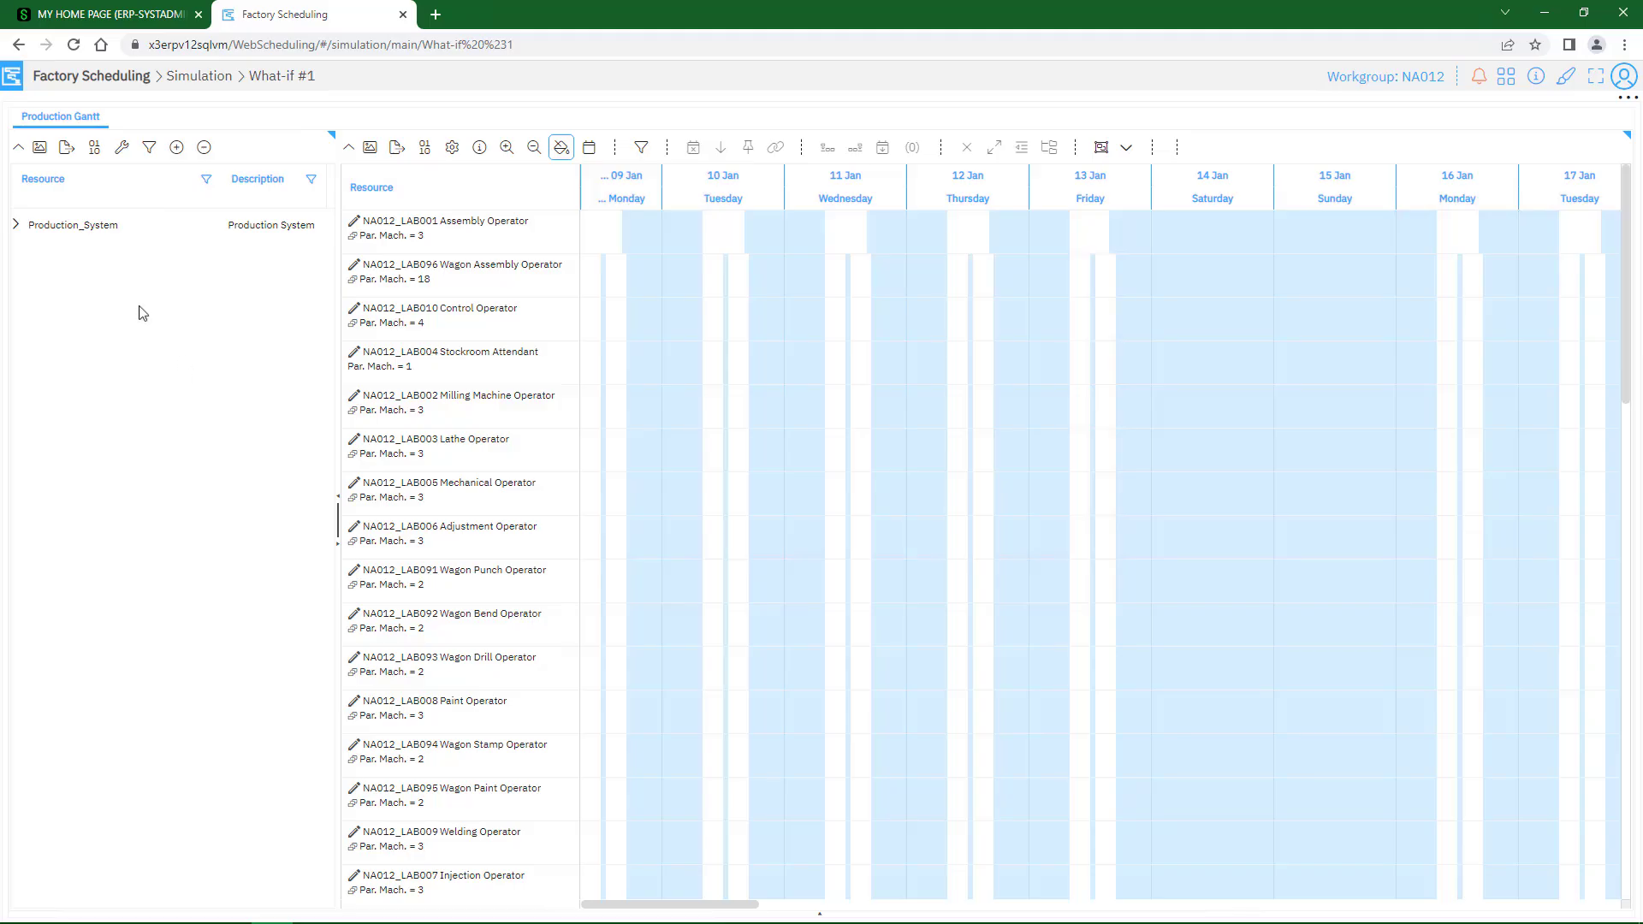
Step: Expand Production_System and NA012 in the resource tree and limit the Gantt to the NA012_GMA07 Assembly group
{"action": "left_click", "coordinate": [16, 227]}
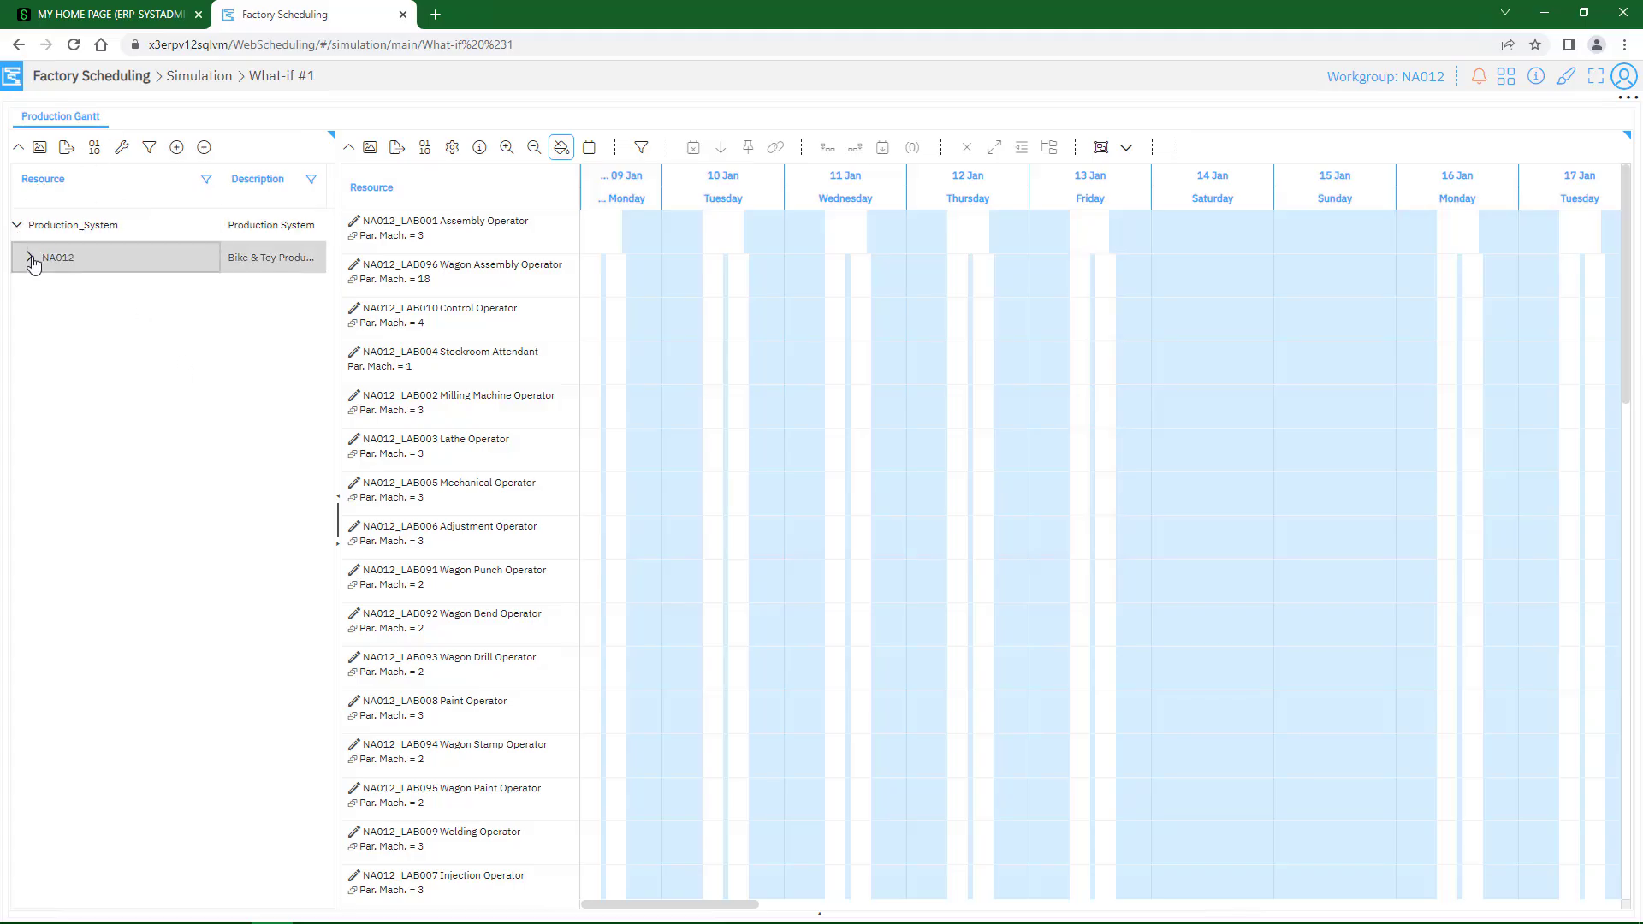
{"action": "left_click", "coordinate": [30, 258]}
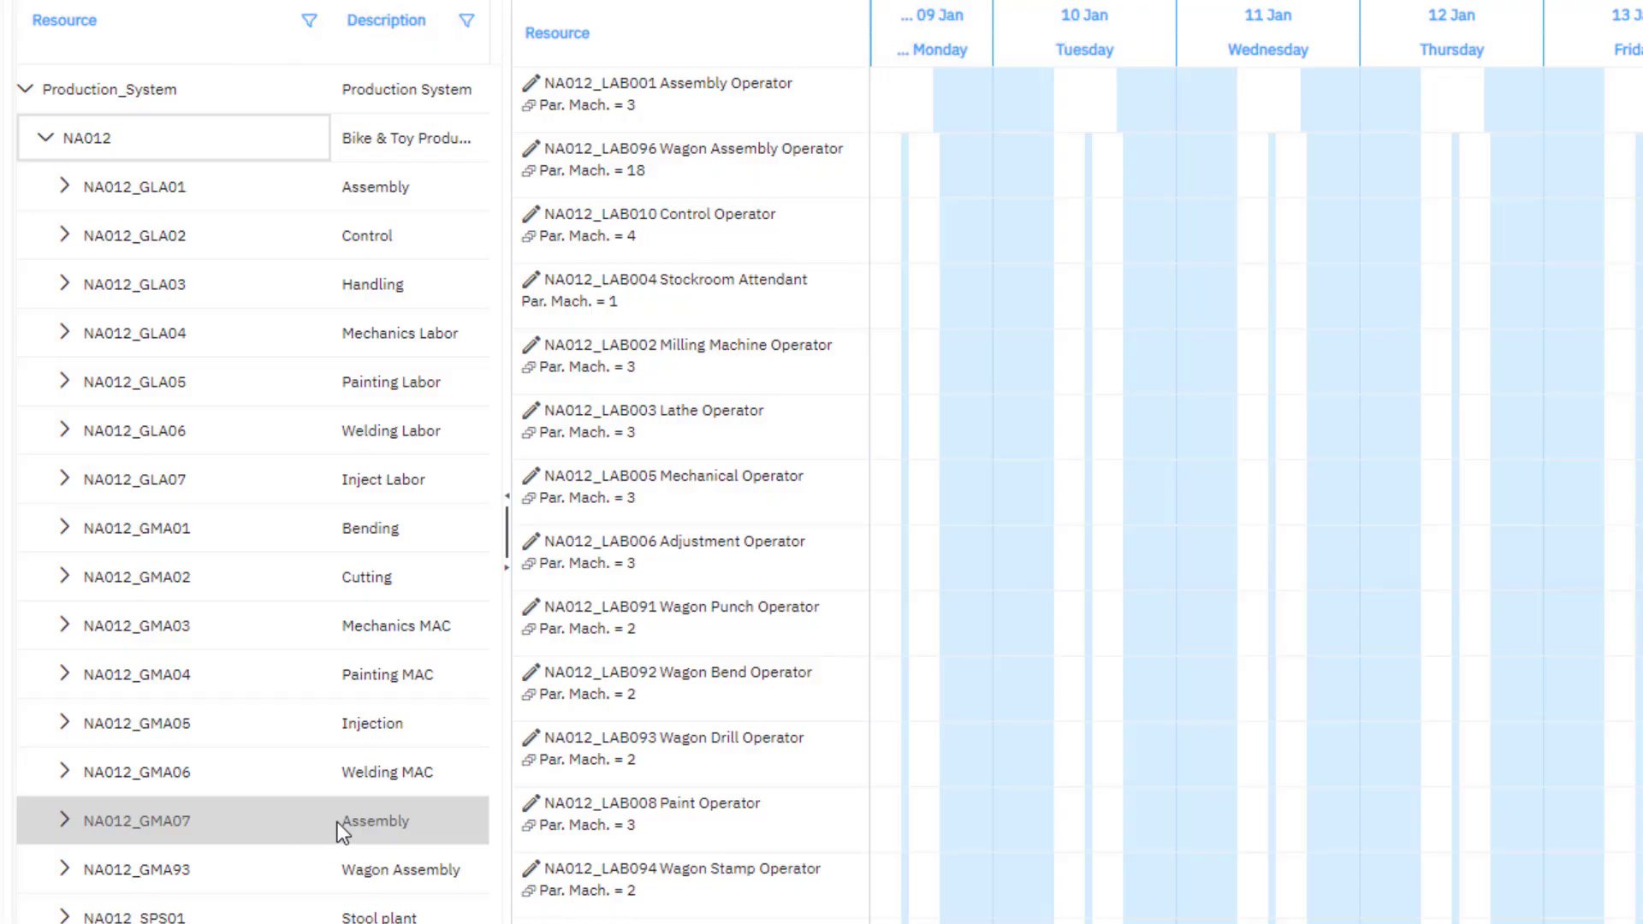
{"action": "left_click", "coordinate": [384, 819]}
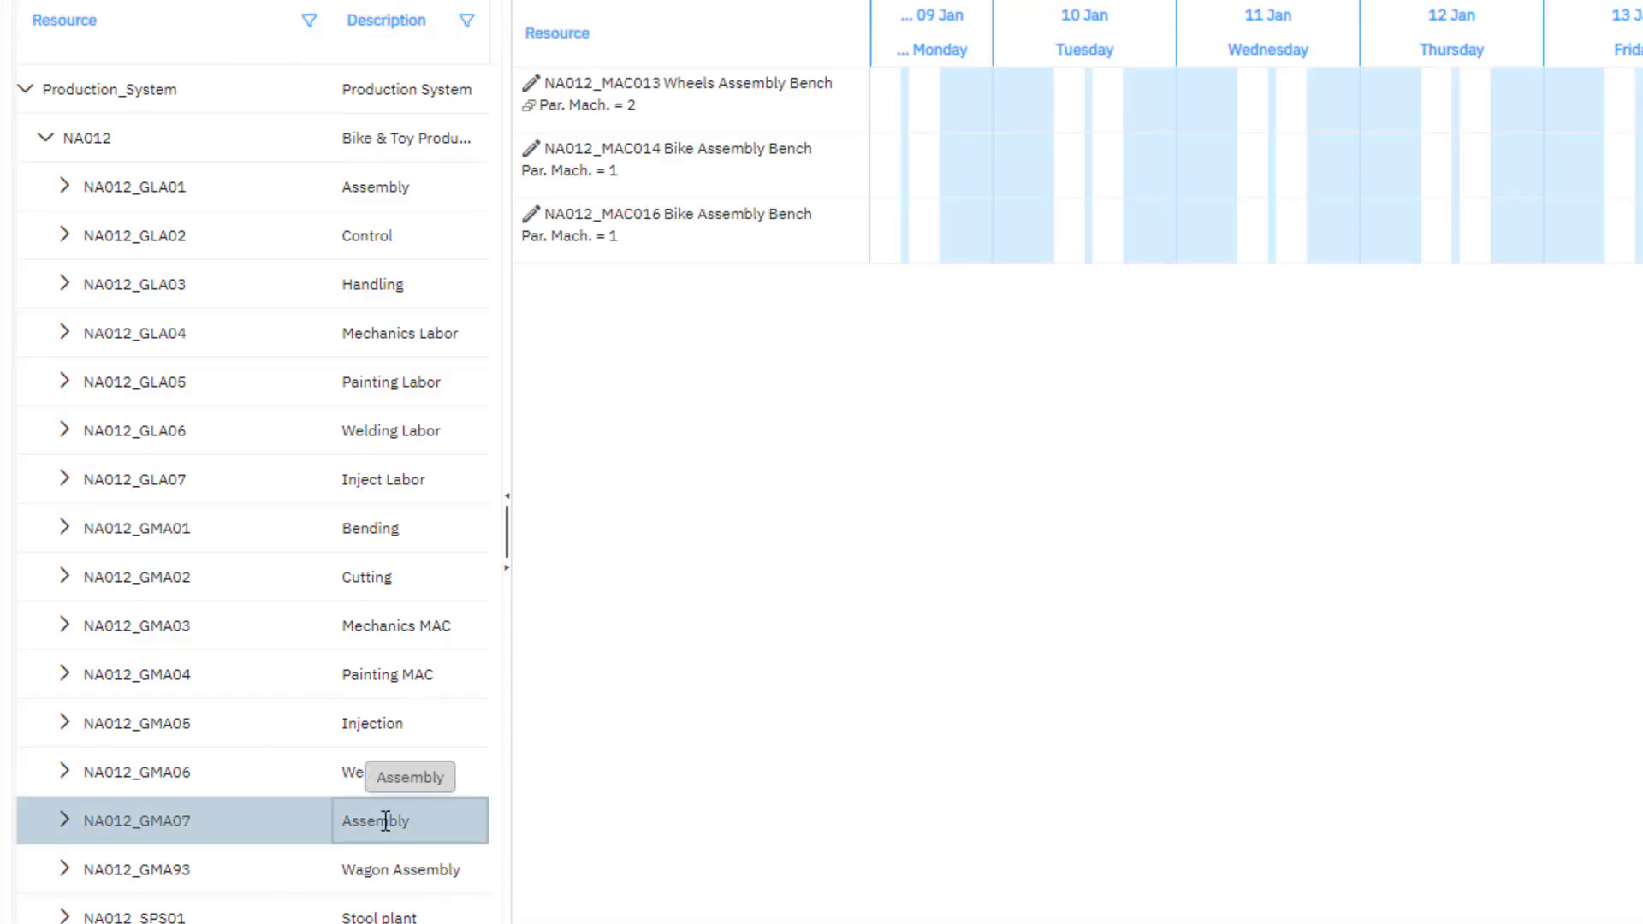
{"action": "left_click", "coordinate": [649, 160]}
{"action": "left_click", "coordinate": [650, 160]}
Step: Expand the NA012_GMA07 Assembly group and limit the Gantt to the NA012_CMAC014 bike assembly bench
{"action": "left_click", "coordinate": [61, 826]}
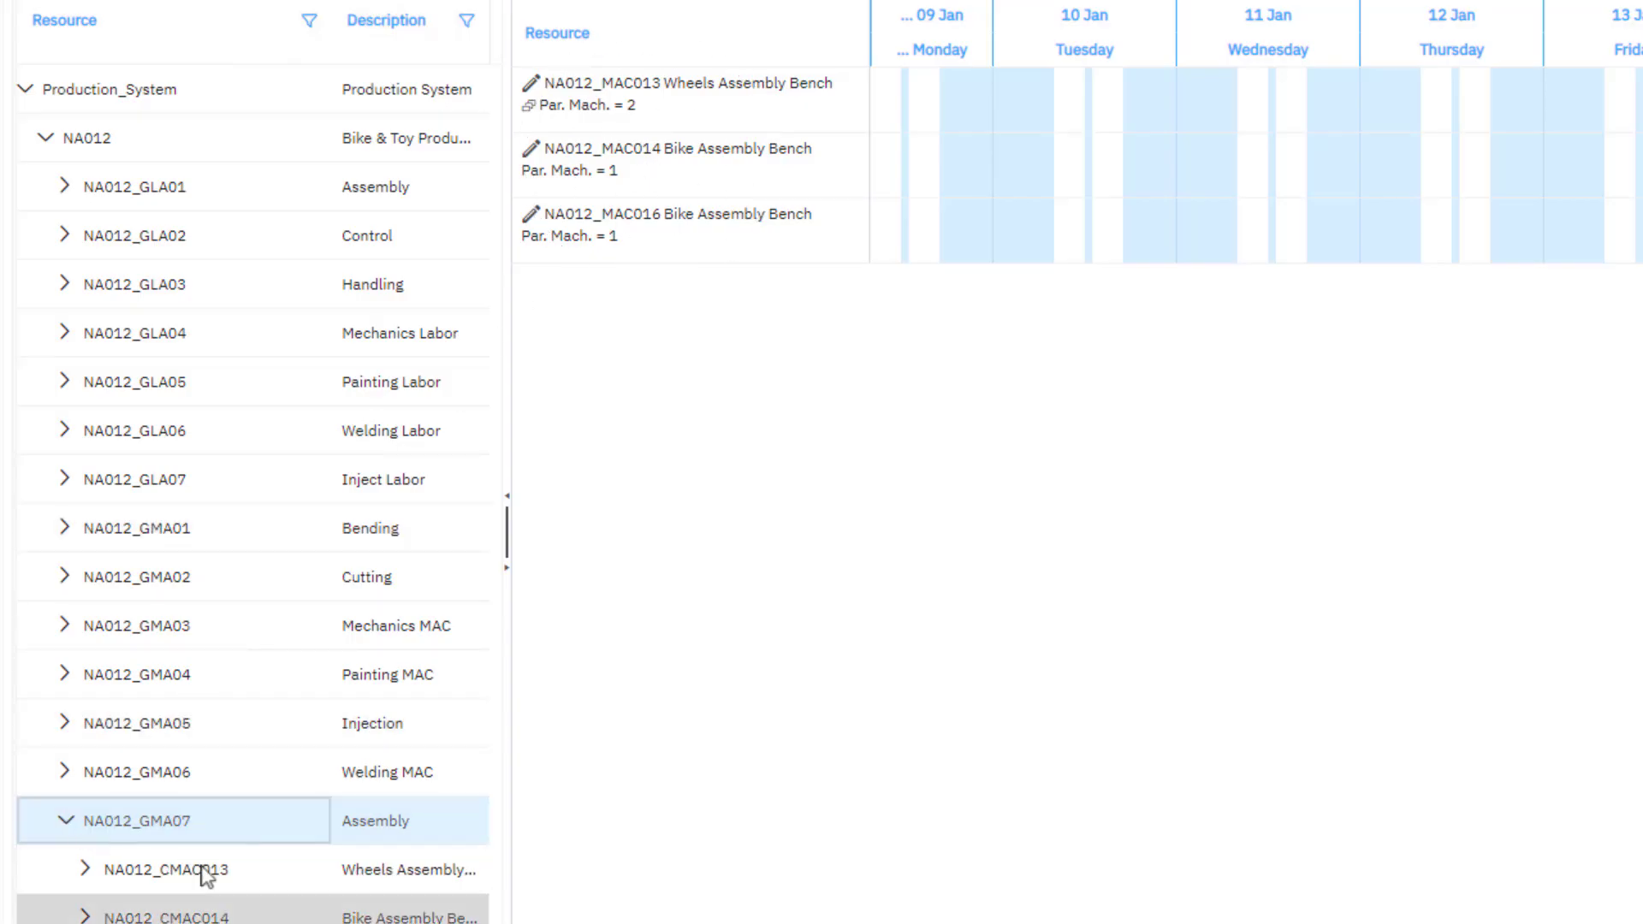
{"action": "left_click", "coordinate": [351, 914]}
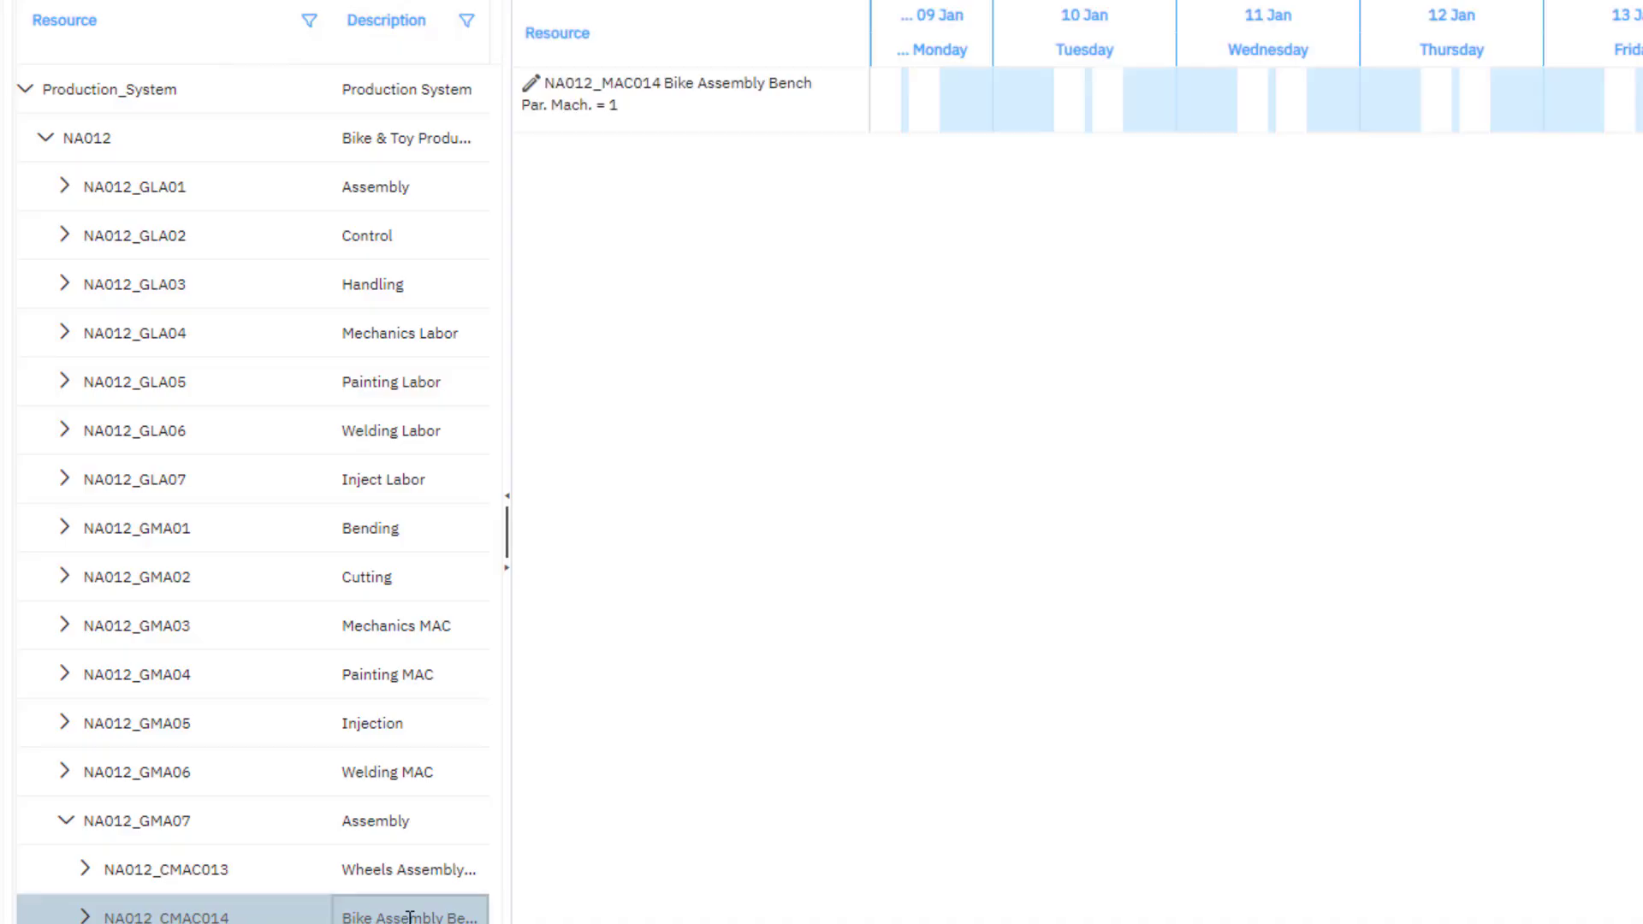
{"action": "left_click", "coordinate": [696, 113]}
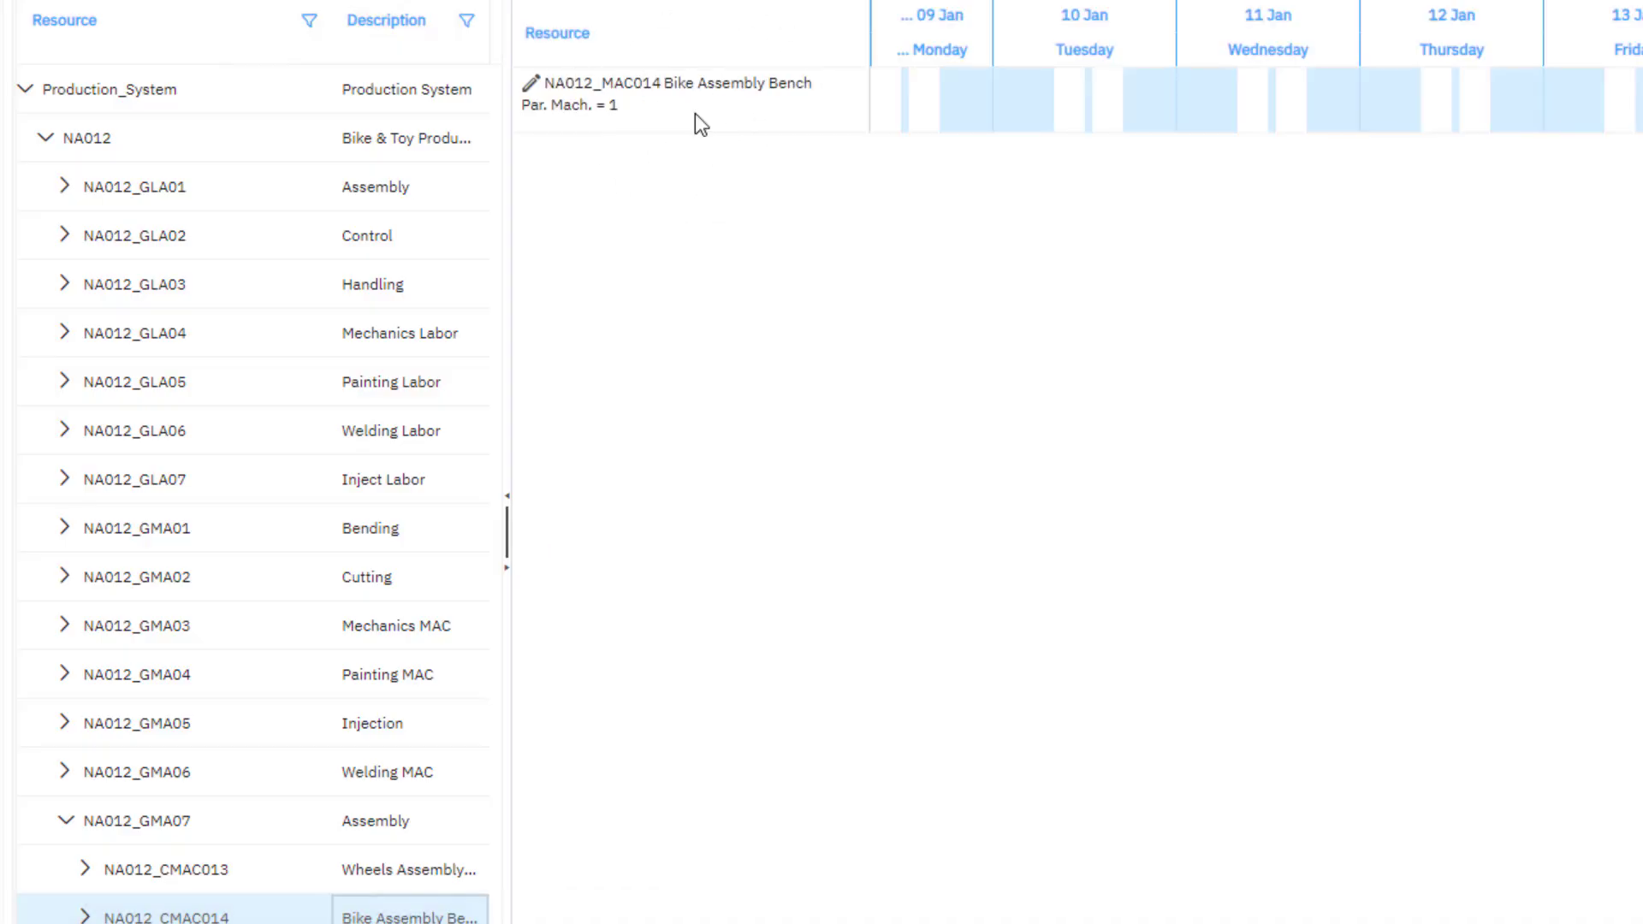
Step: Collapse the resource tree back to Production_System and show all of its resources in the Gantt again
{"action": "left_click", "coordinate": [65, 821]}
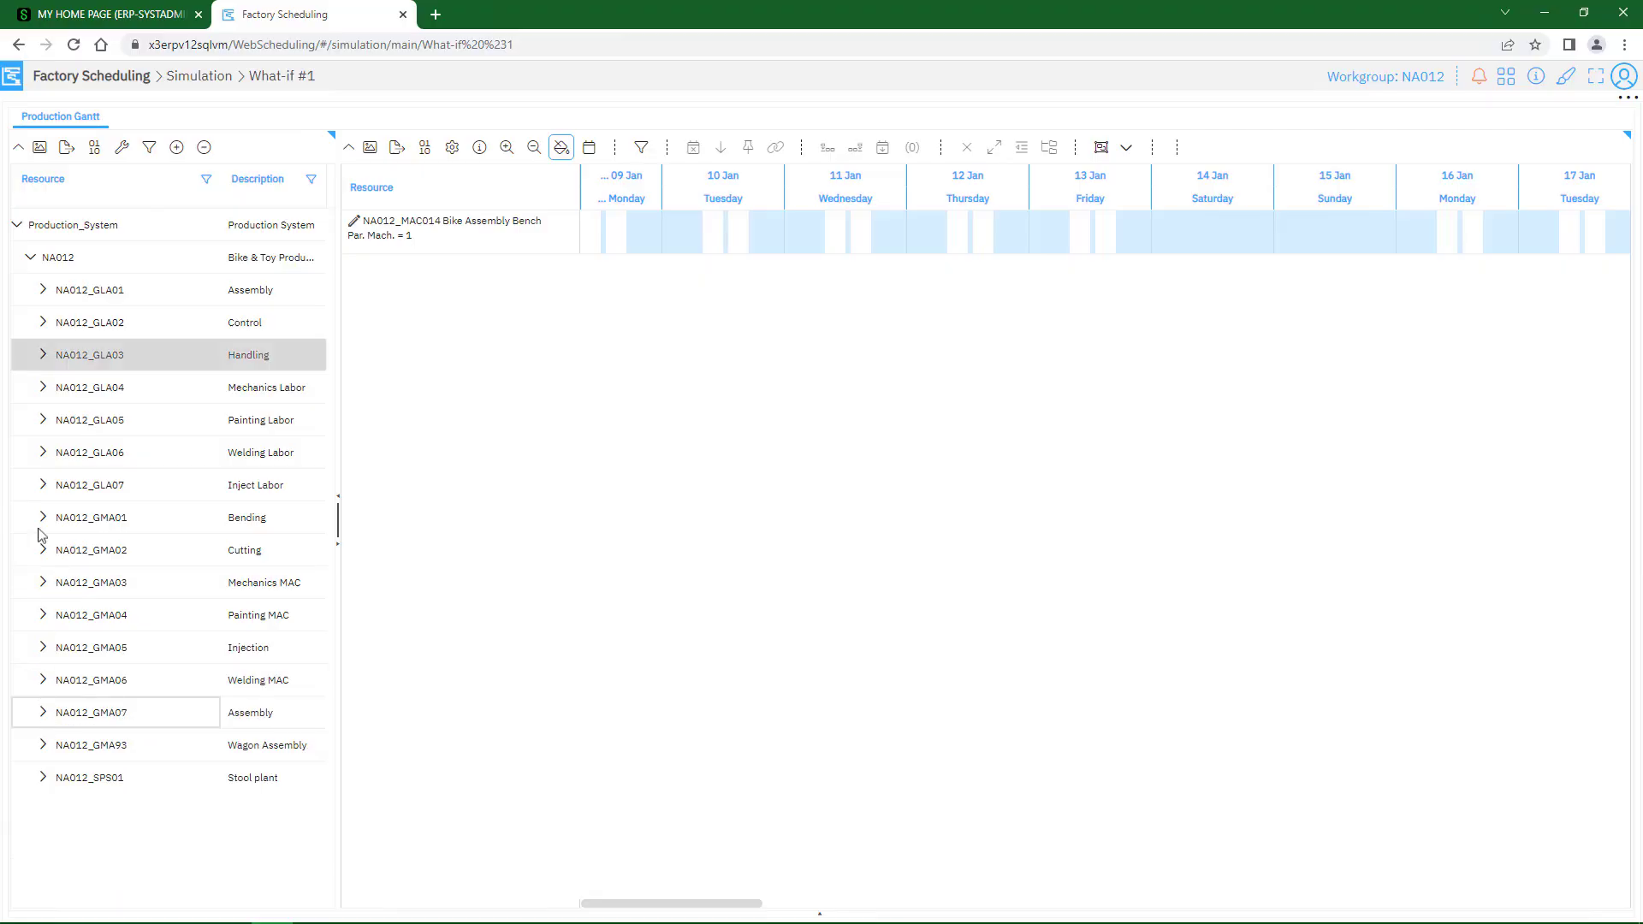
{"action": "left_click", "coordinate": [31, 260]}
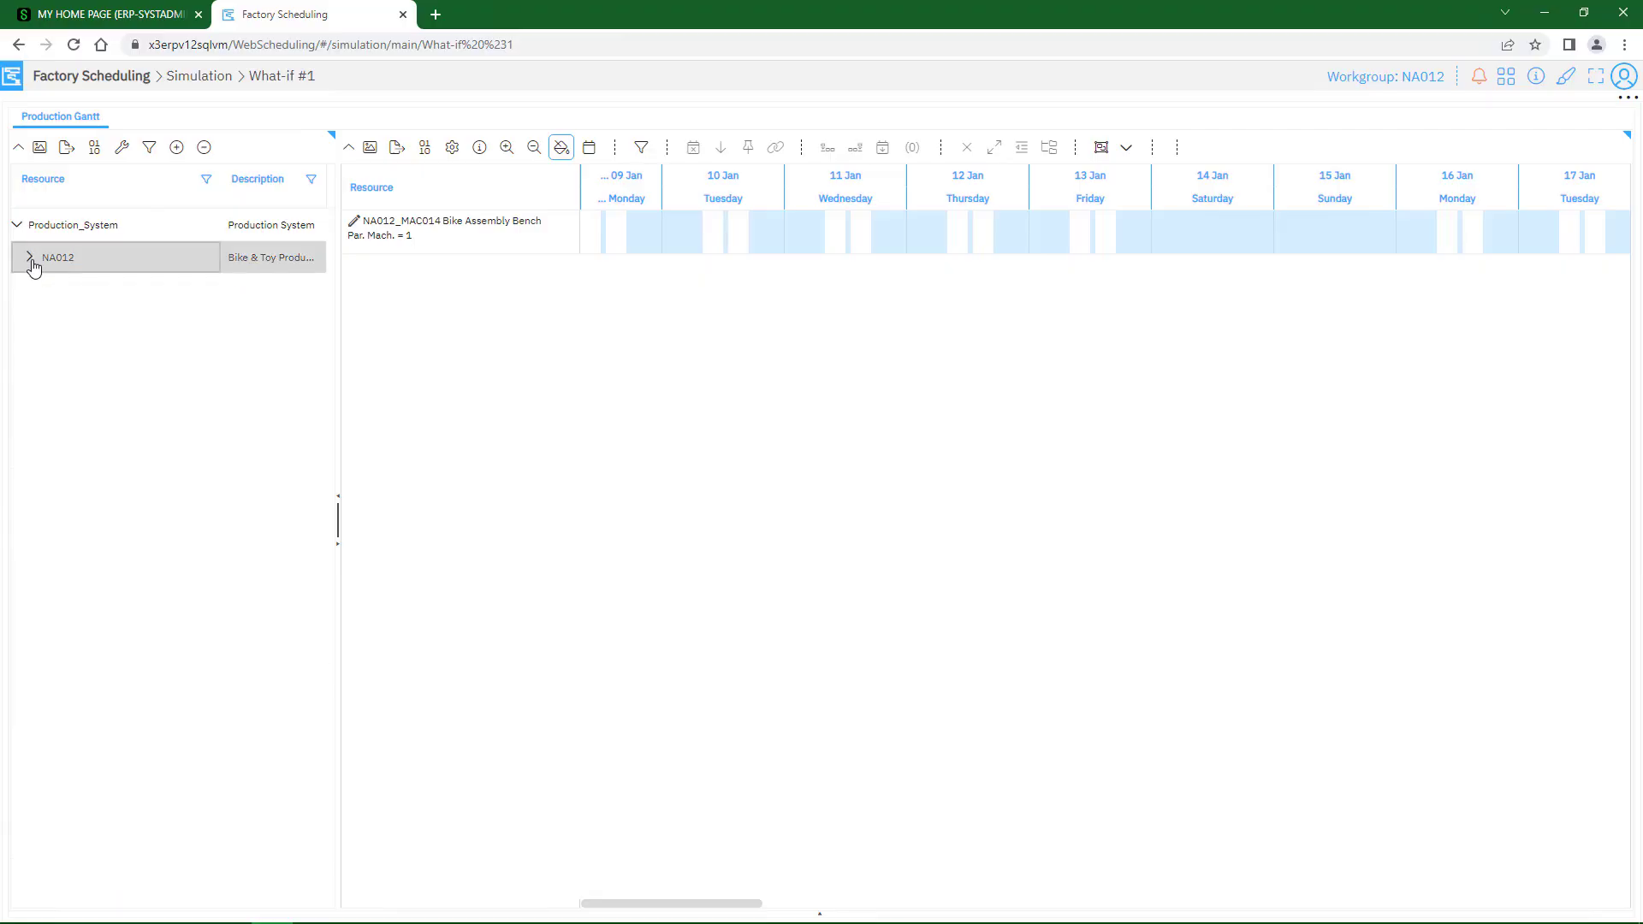
{"action": "left_click", "coordinate": [16, 224]}
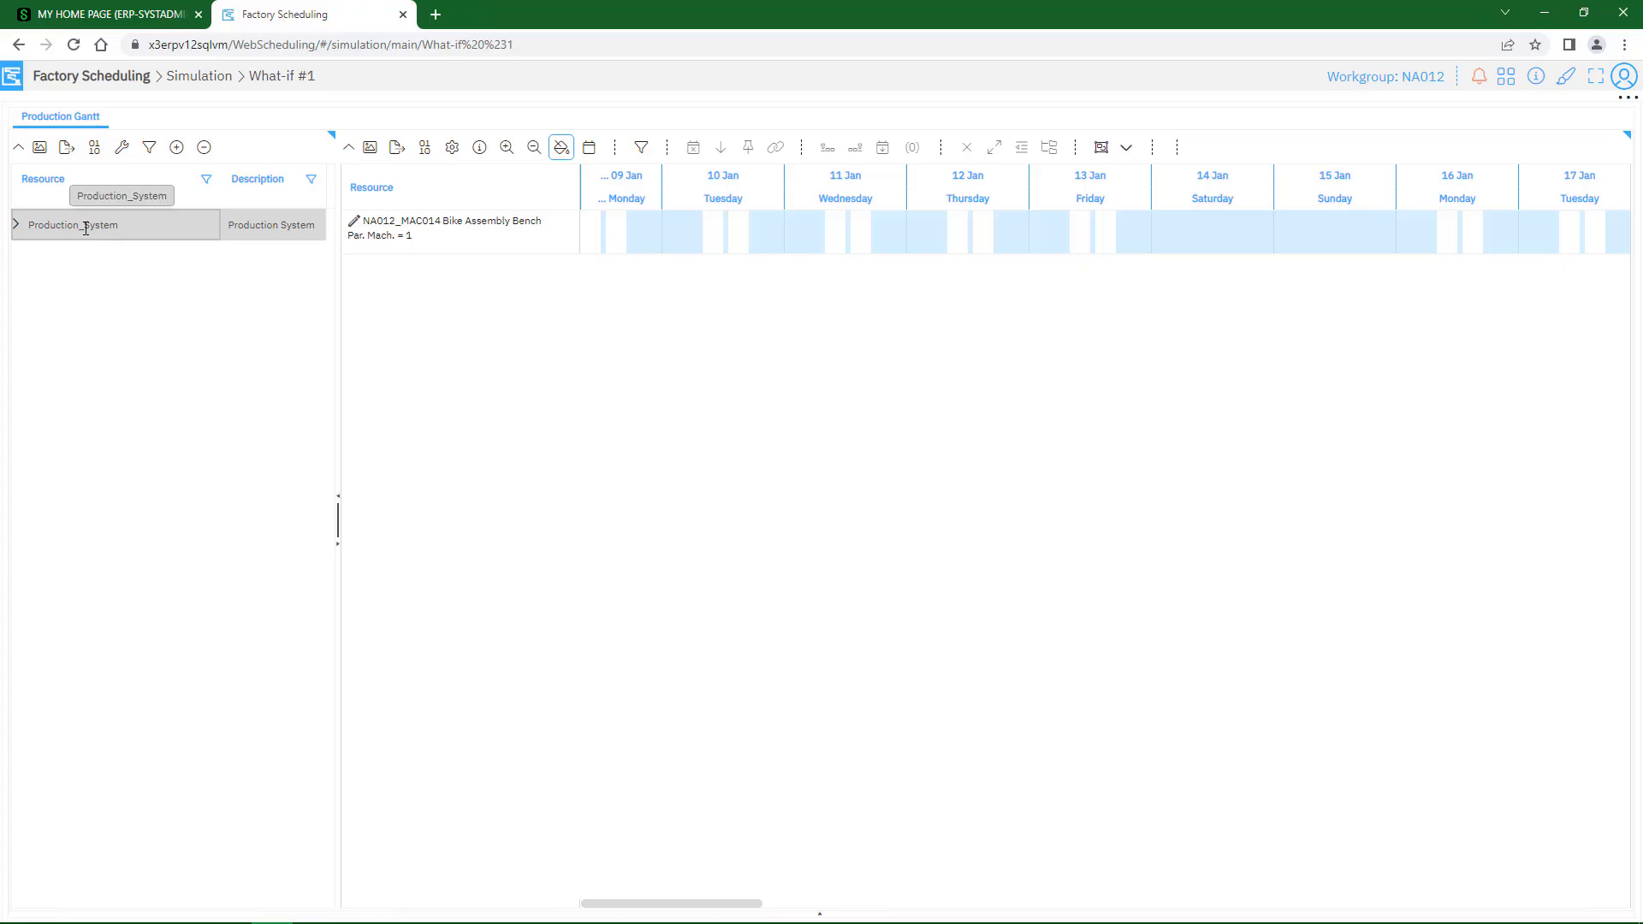
{"action": "left_click", "coordinate": [85, 229]}
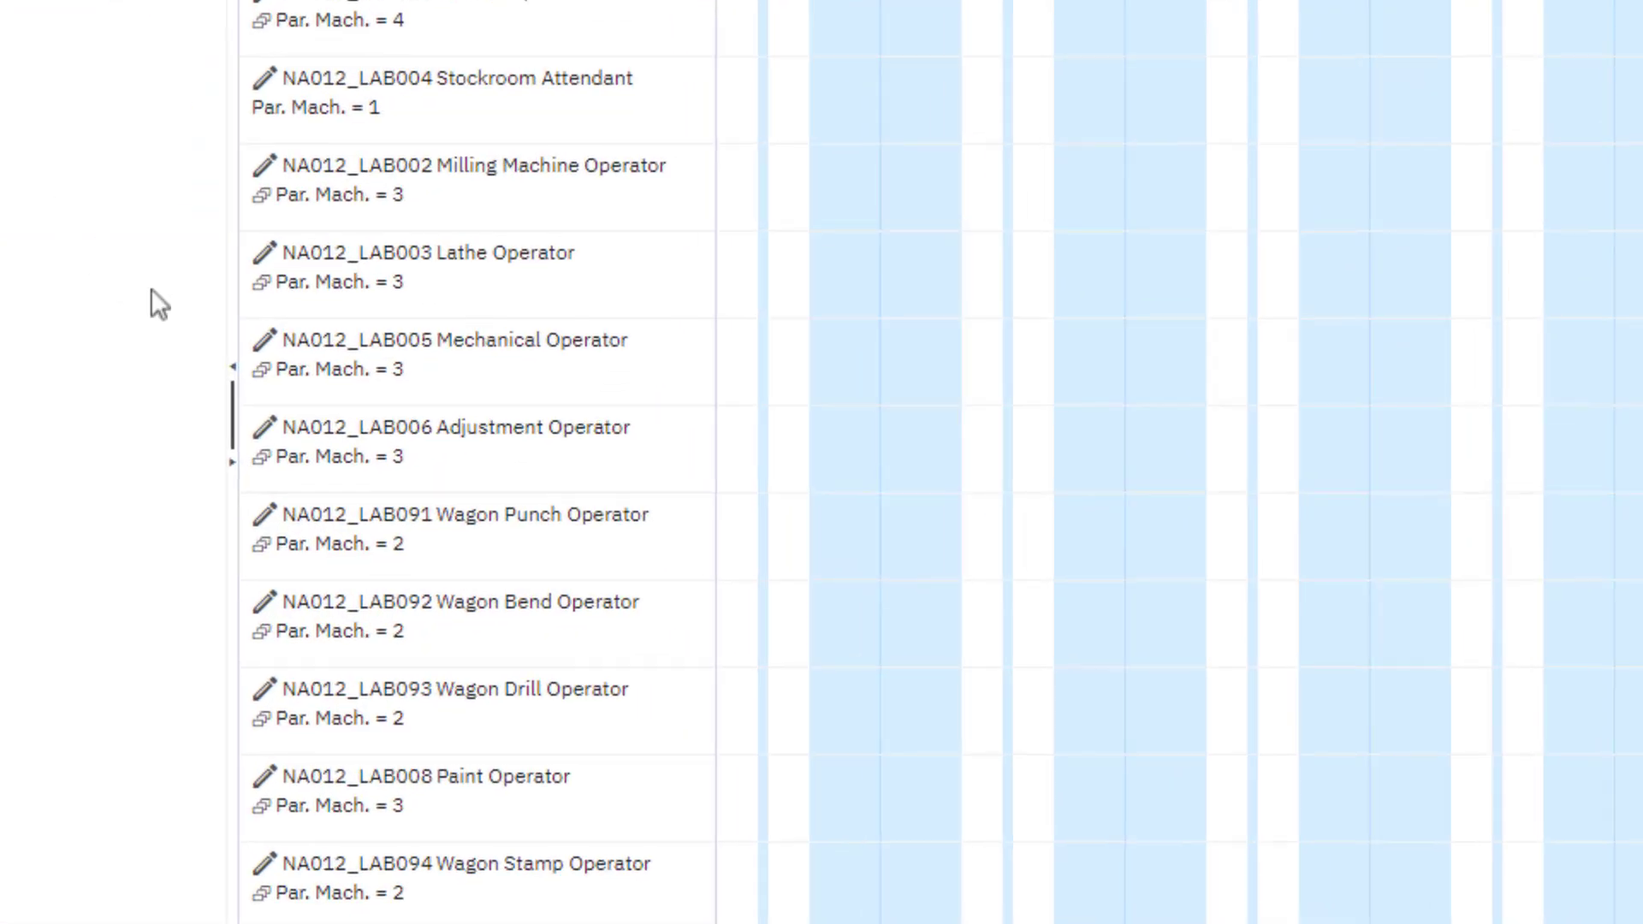
Step: Hide the resource tree so that the Production Gantt fills the whole width
{"action": "key", "text": "ctrl"}
{"action": "key", "text": "ctrl"}
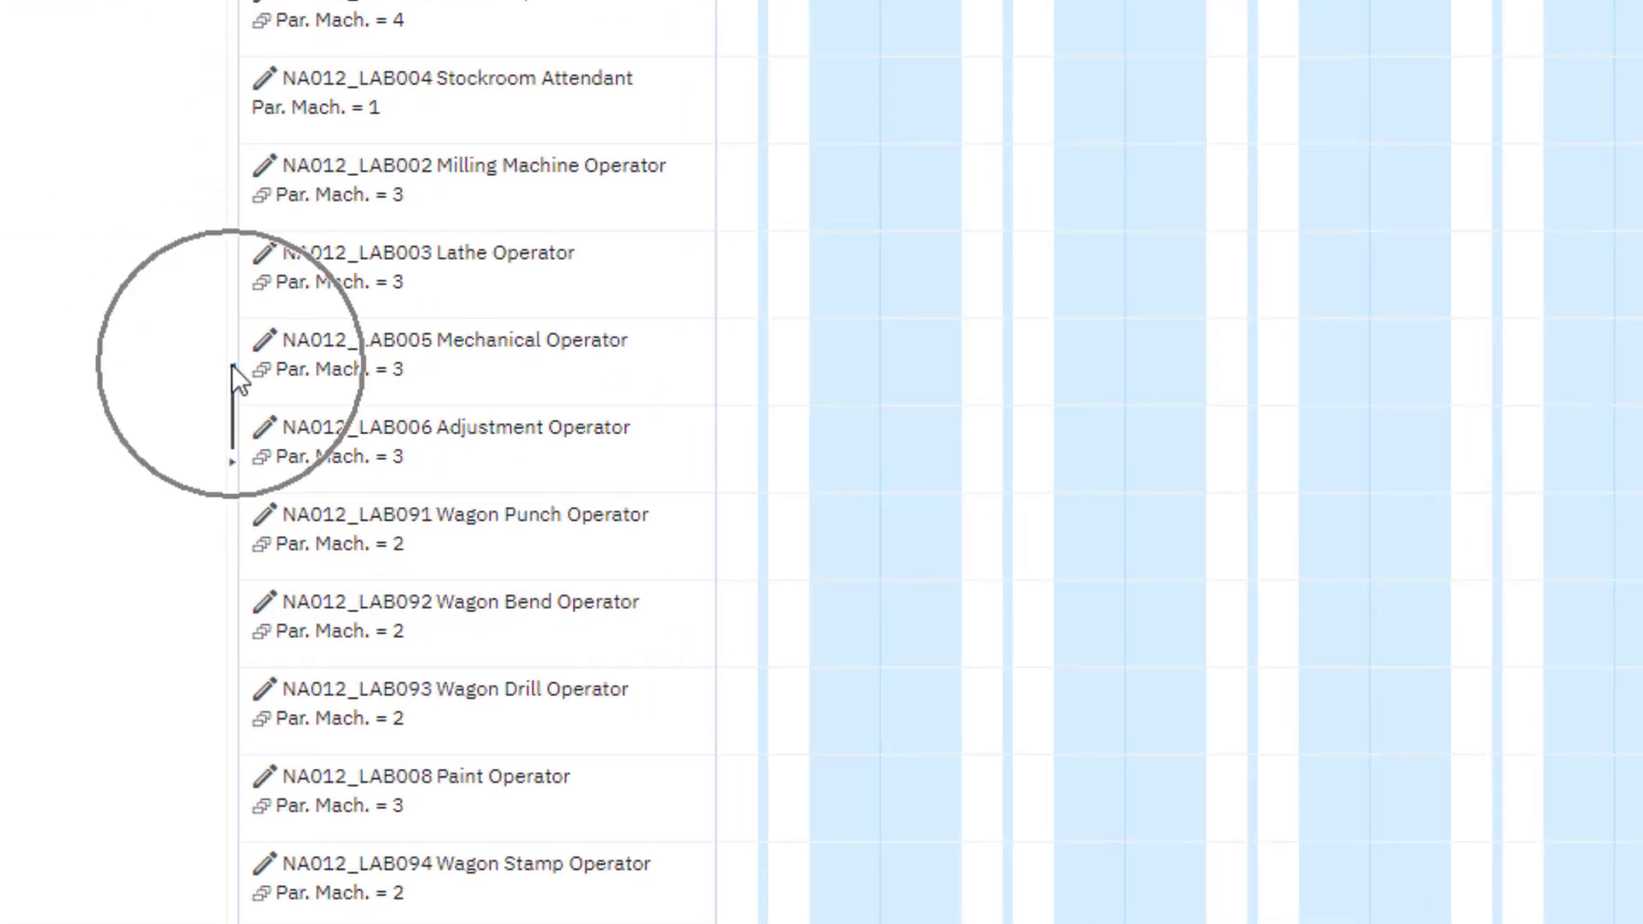
{"action": "left_click", "coordinate": [233, 366]}
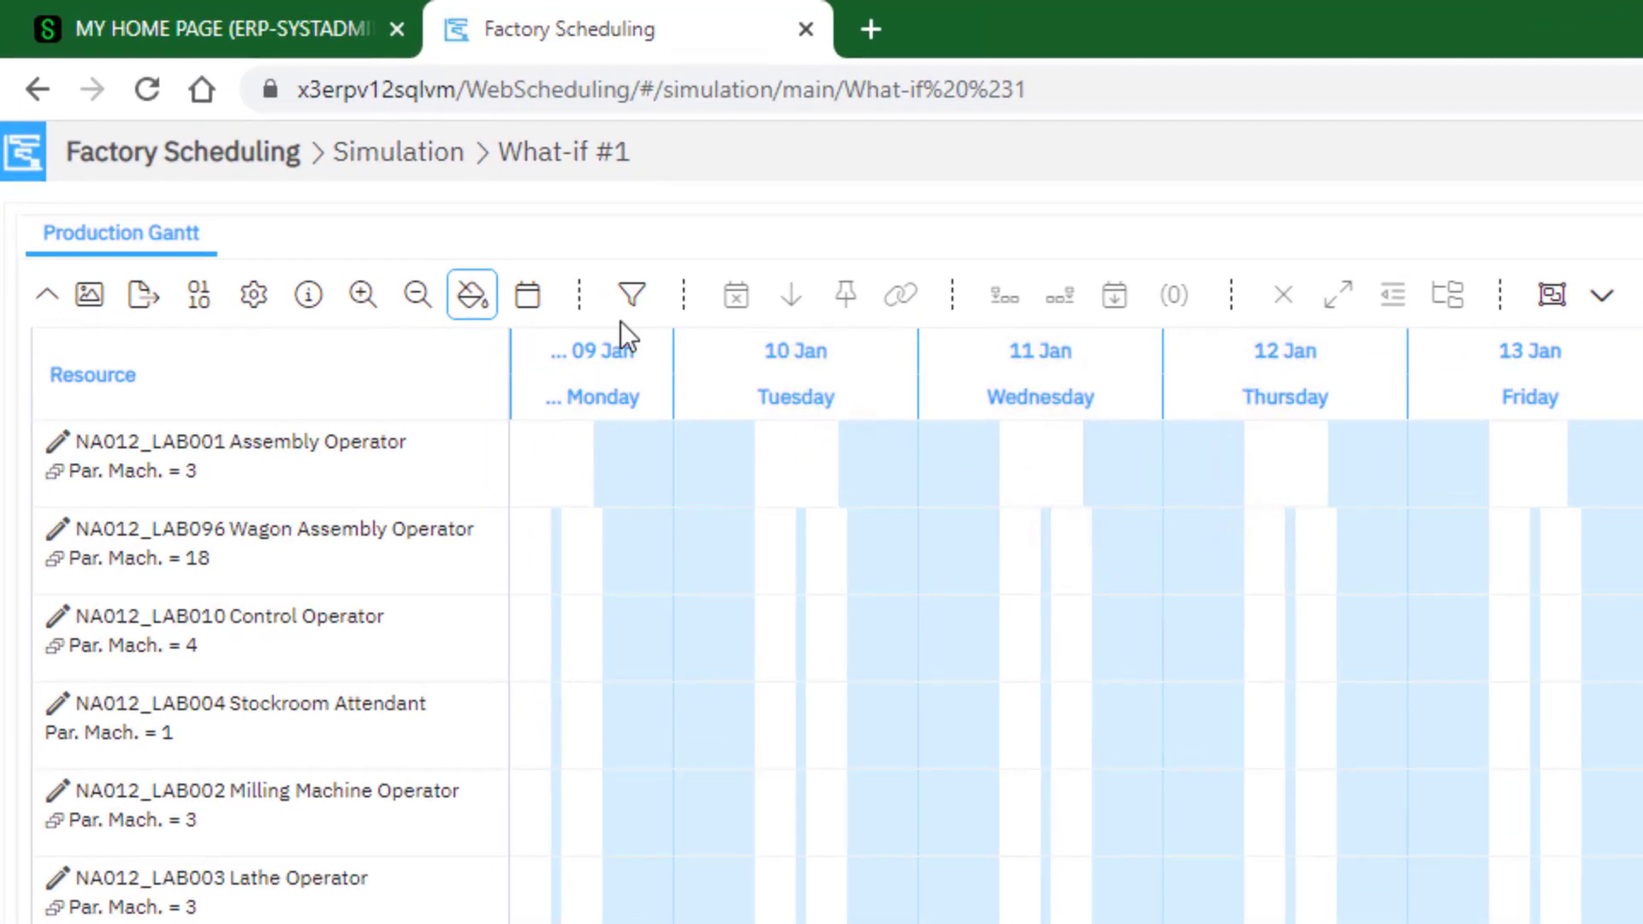
Step: Apply the US Stool WCs resource scenario to limit the Production Gantt to the stool work centers
{"action": "left_click", "coordinate": [621, 322]}
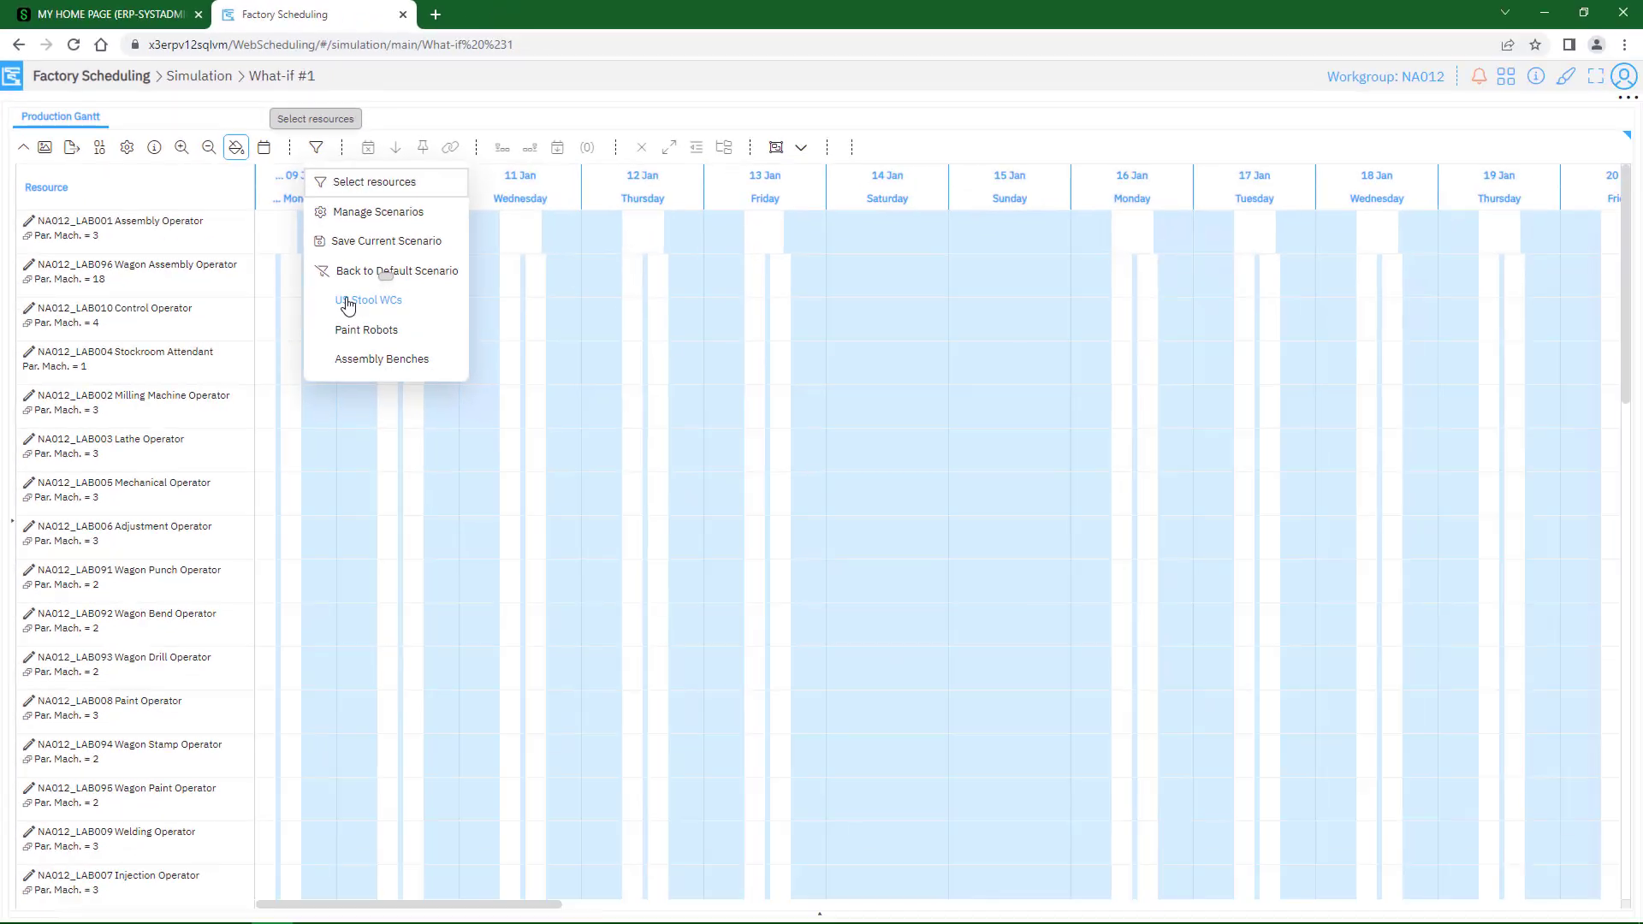
{"action": "left_click", "coordinate": [695, 601]}
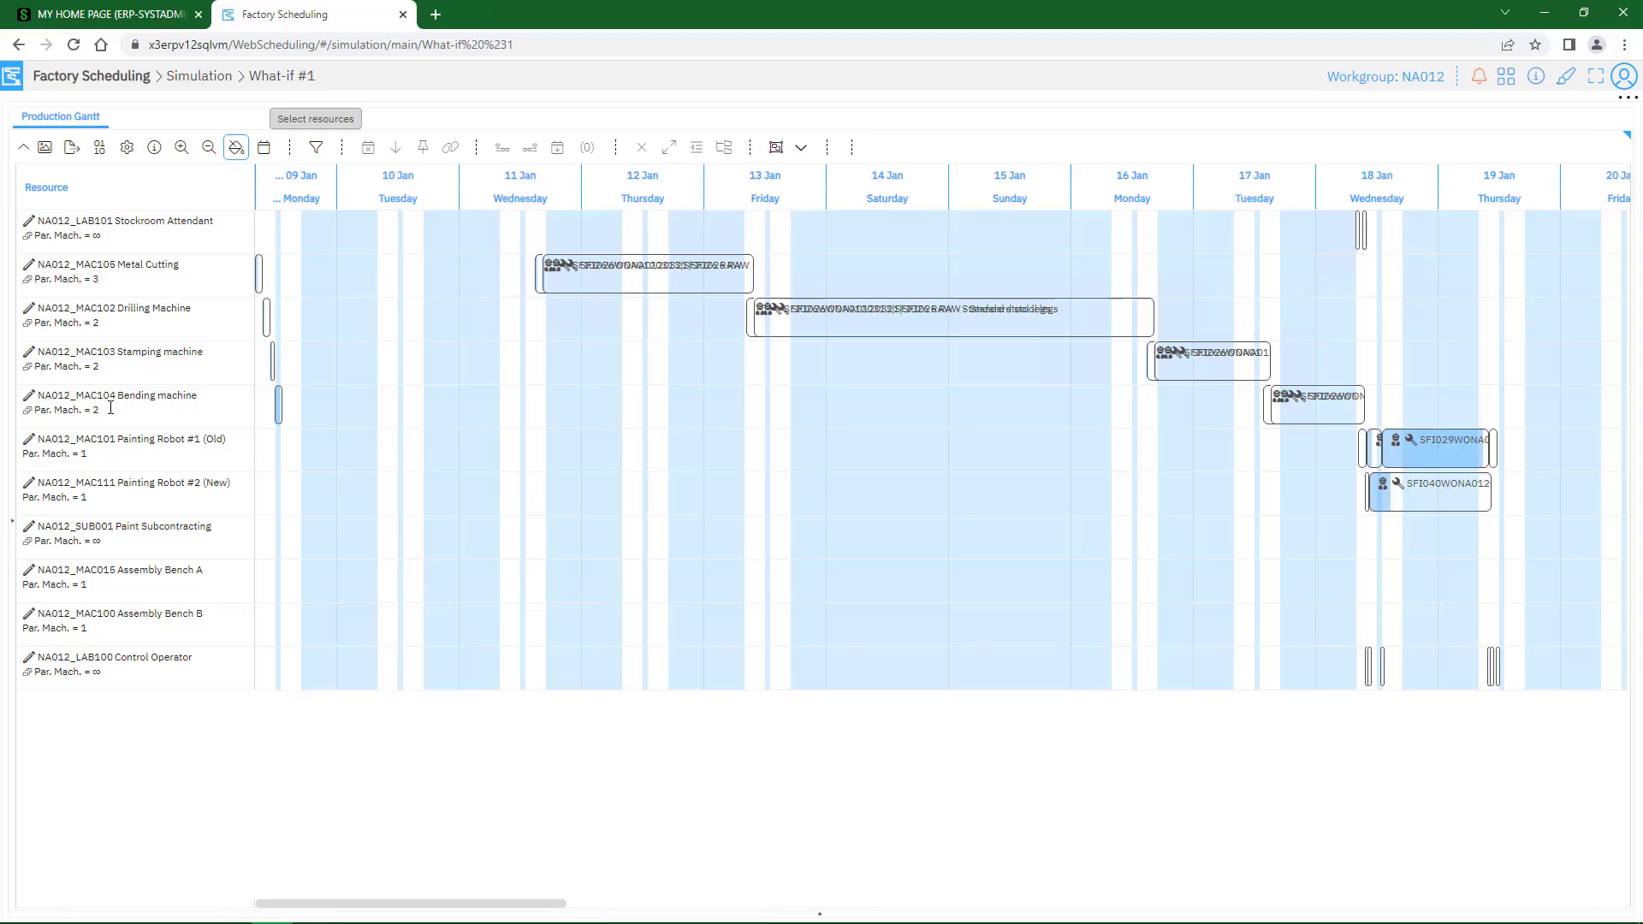
{"action": "left_click", "coordinate": [880, 332]}
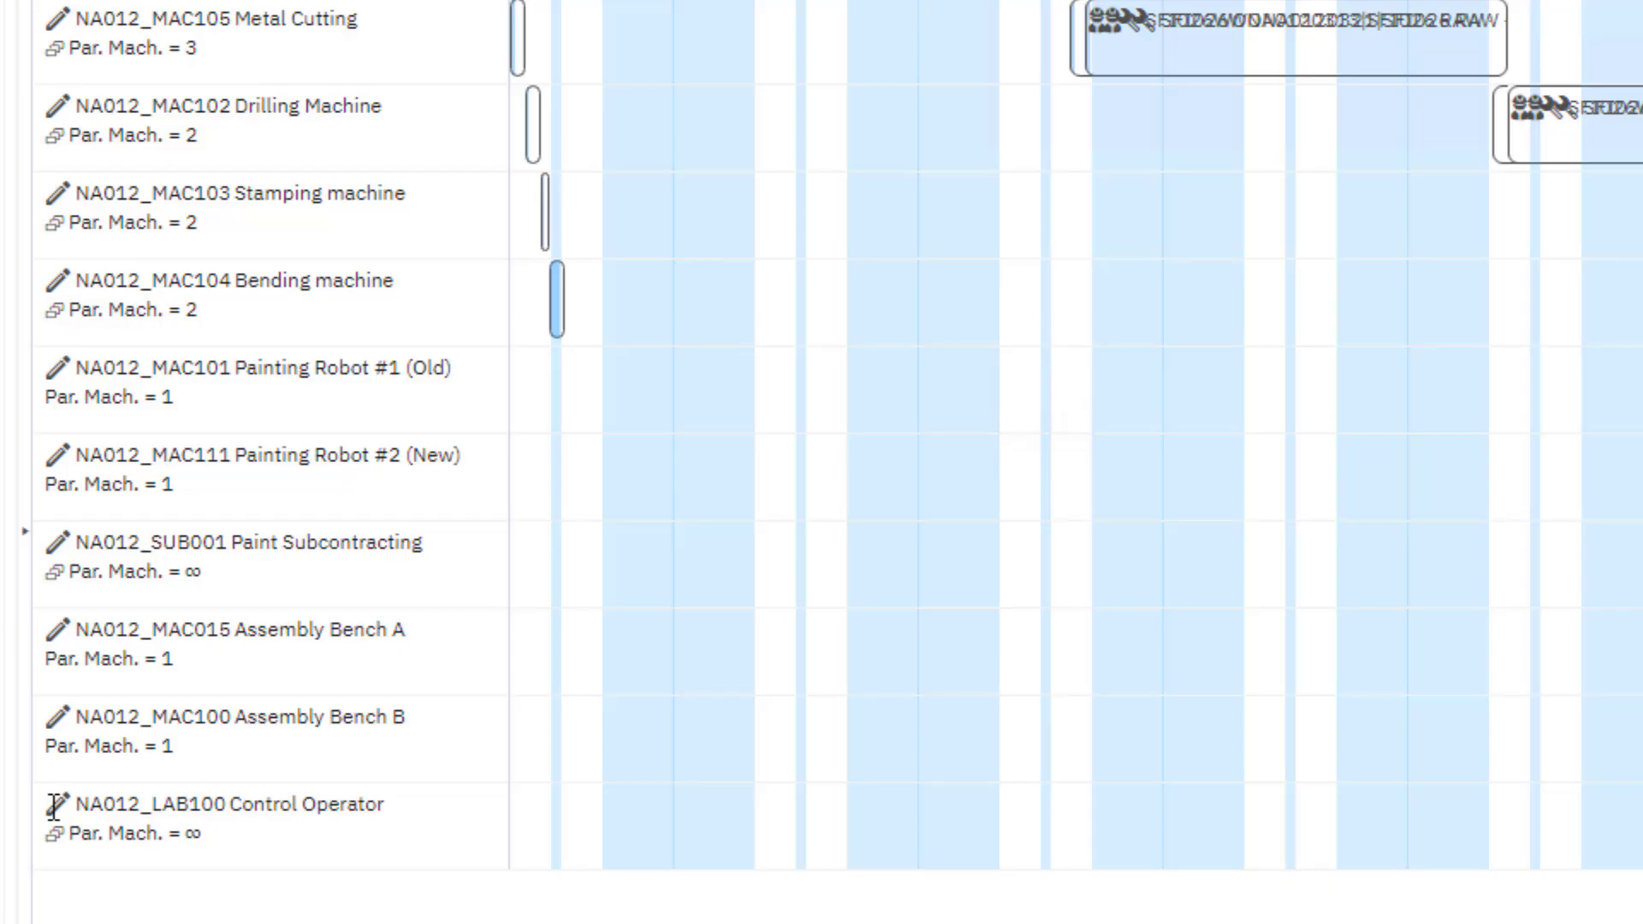
{"action": "left_click", "coordinate": [54, 807]}
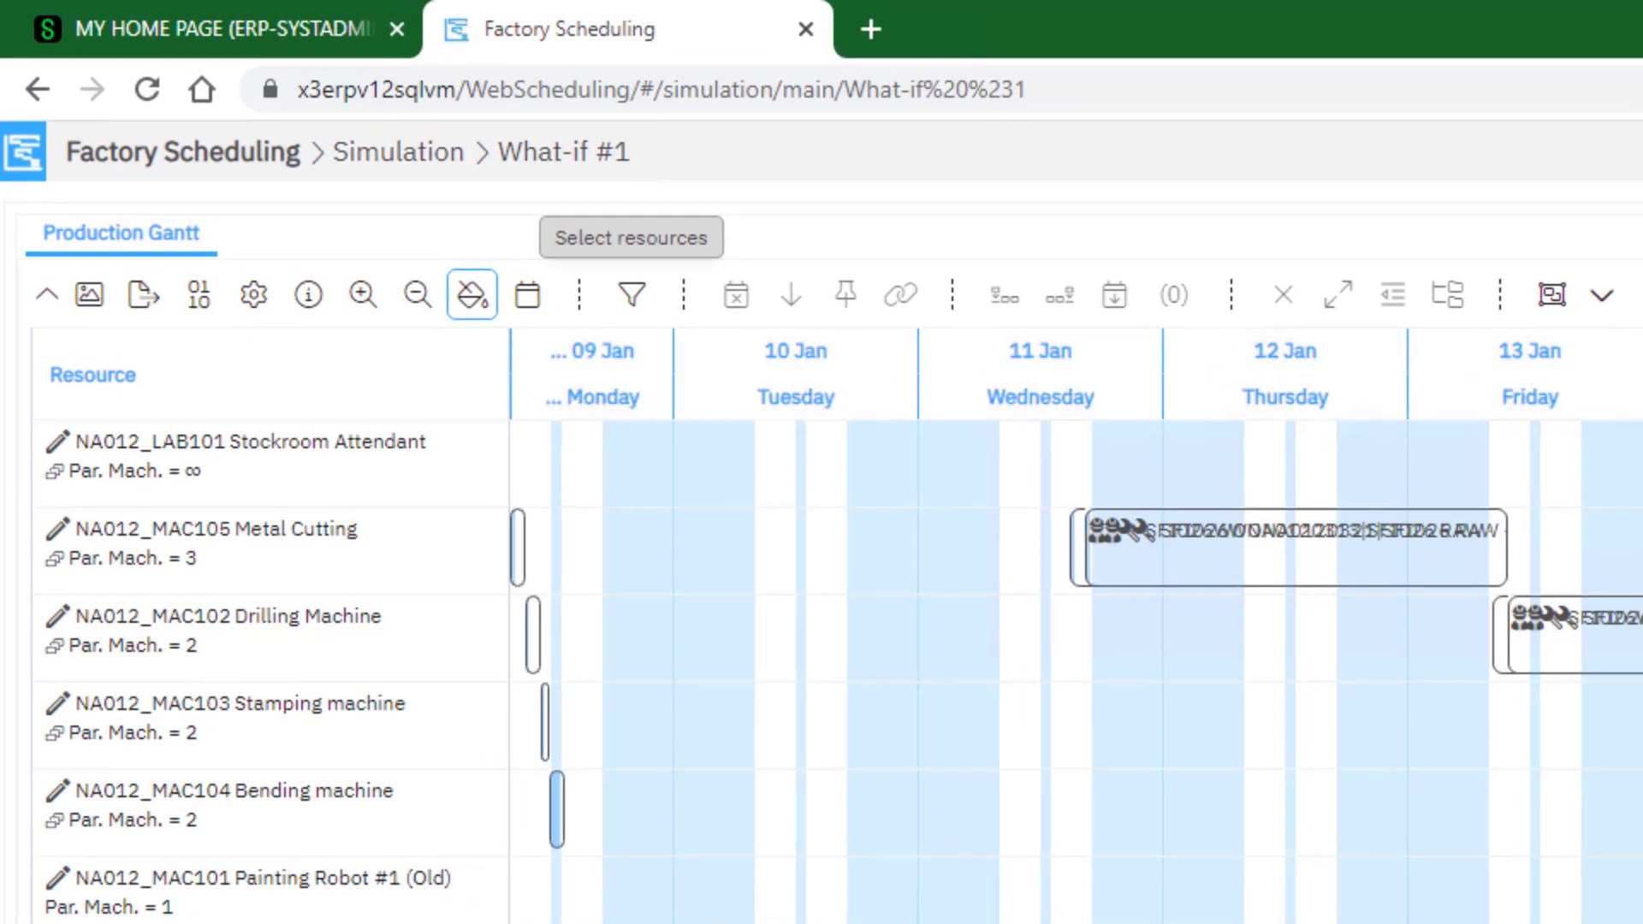
{"action": "left_click", "coordinate": [178, 561]}
{"action": "left_click", "coordinate": [204, 471]}
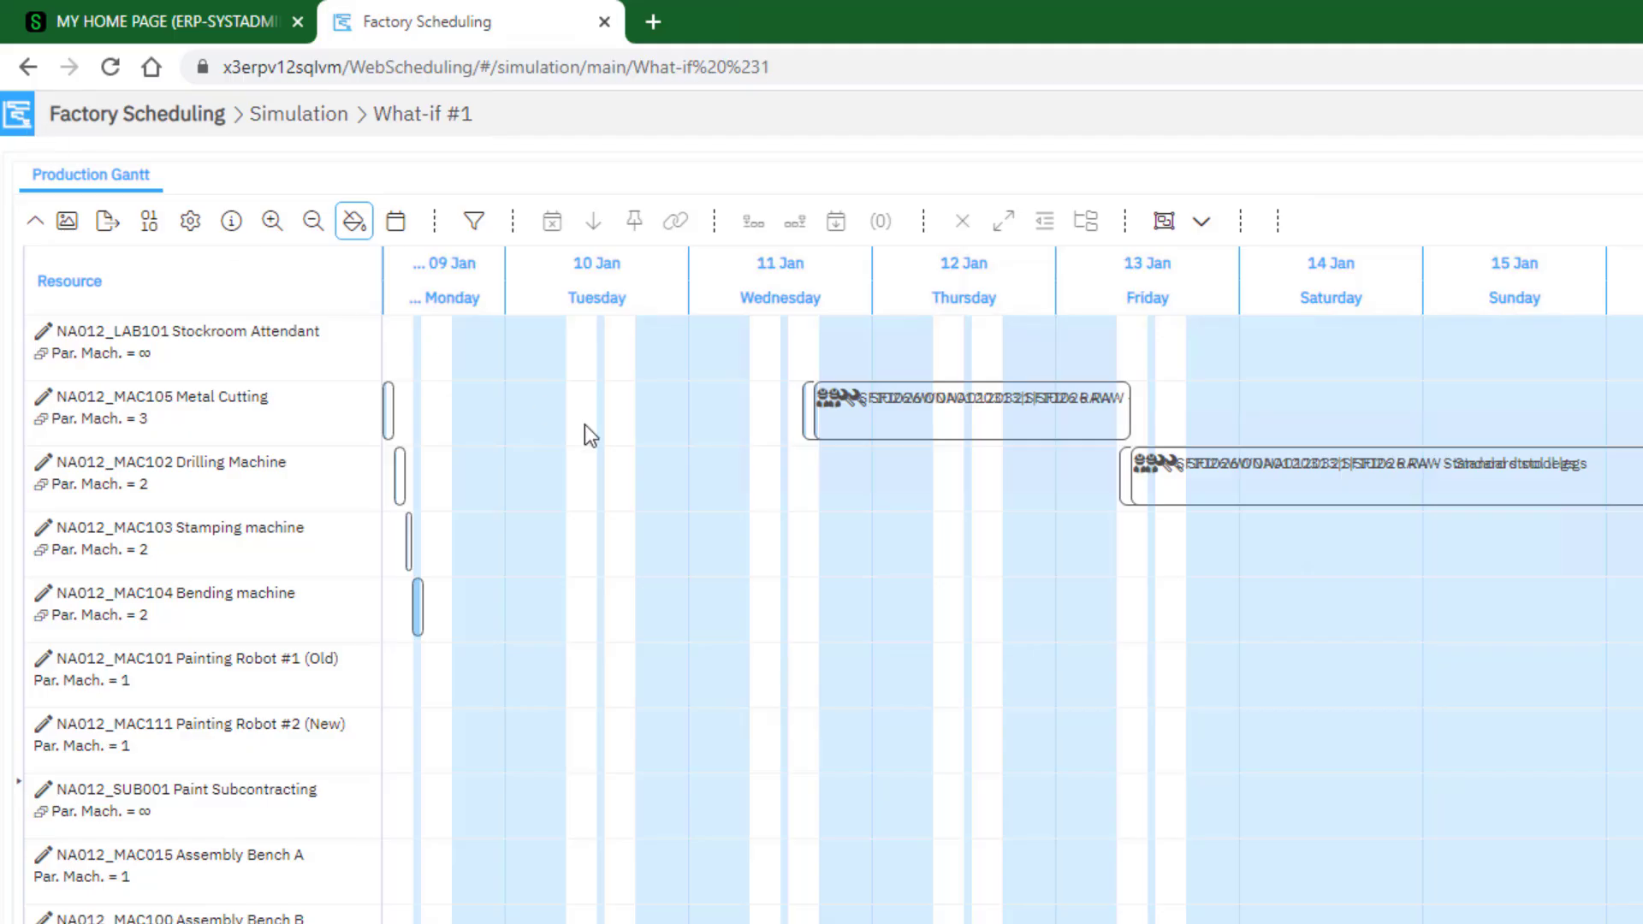
{"action": "key", "text": "ctrl"}
{"action": "key", "text": "ctrl"}
{"action": "key", "text": "ctrl"}
{"action": "key", "text": "ctrl"}
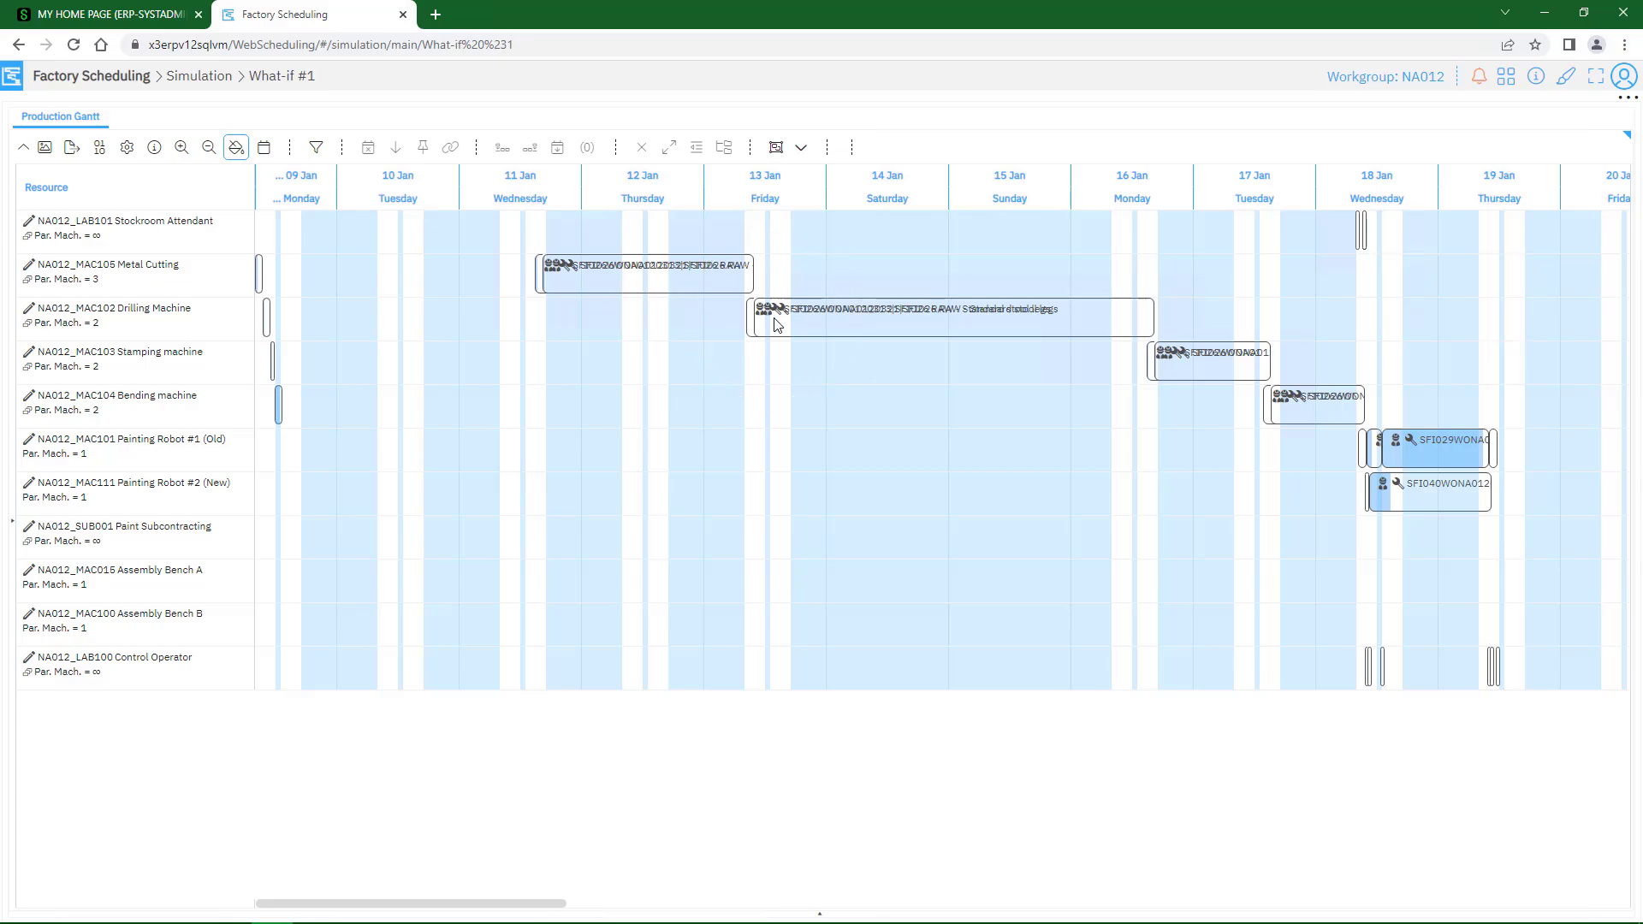
{"action": "left_click", "coordinate": [910, 331]}
{"action": "left_click", "coordinate": [1125, 331]}
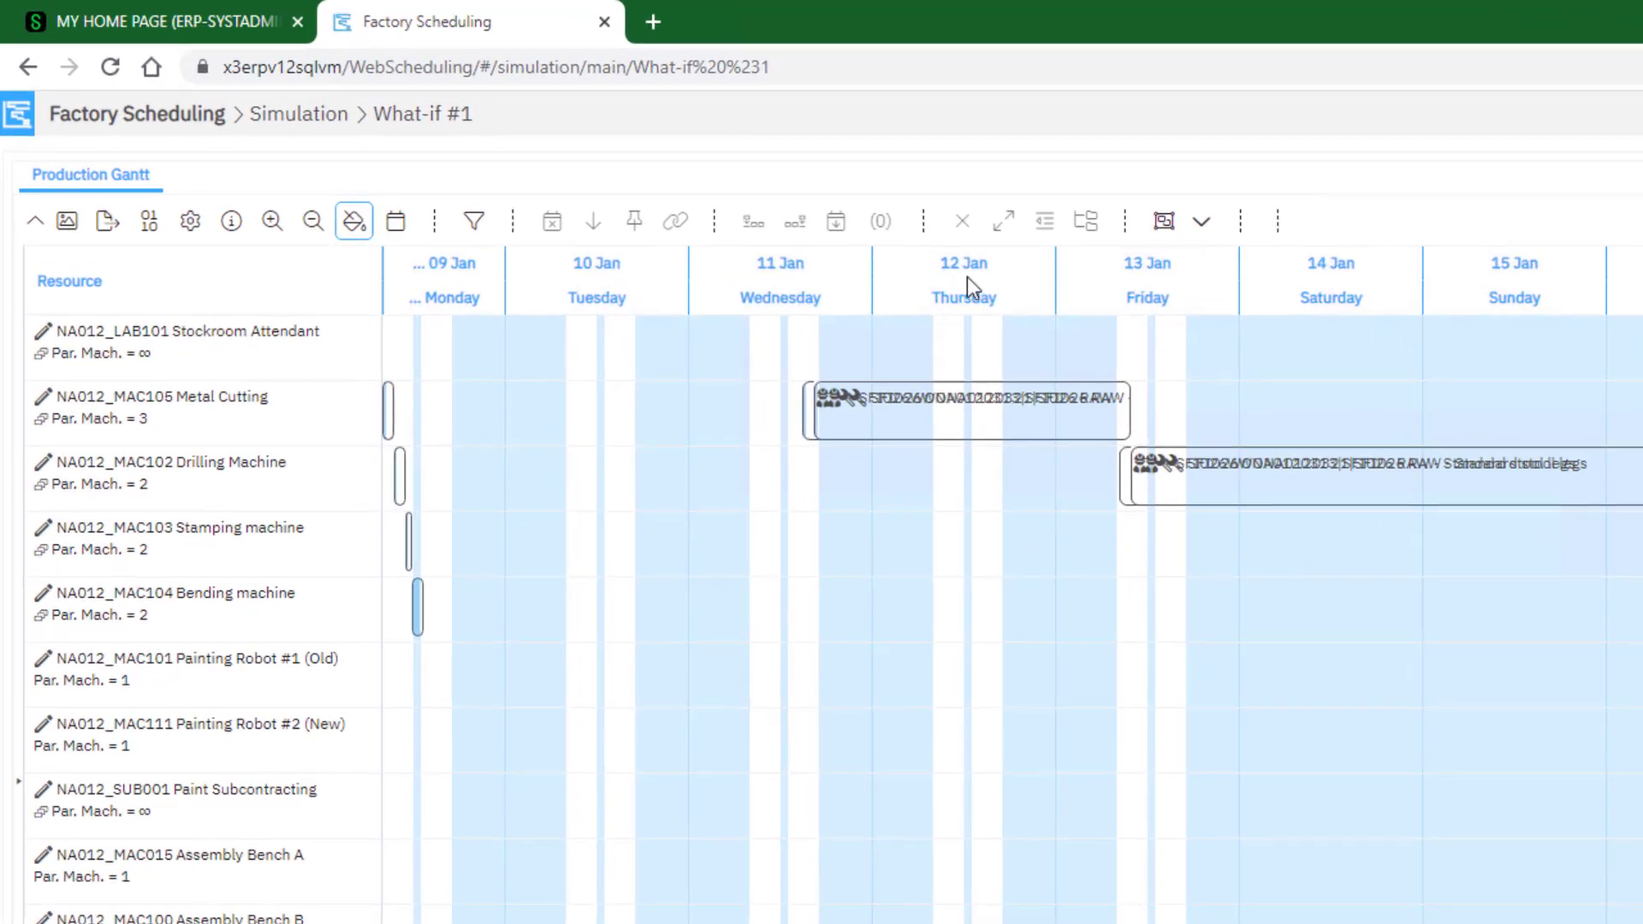
{"action": "key", "text": "ctrl"}
{"action": "key", "text": "ctrl"}
{"action": "key", "text": "ctrl"}
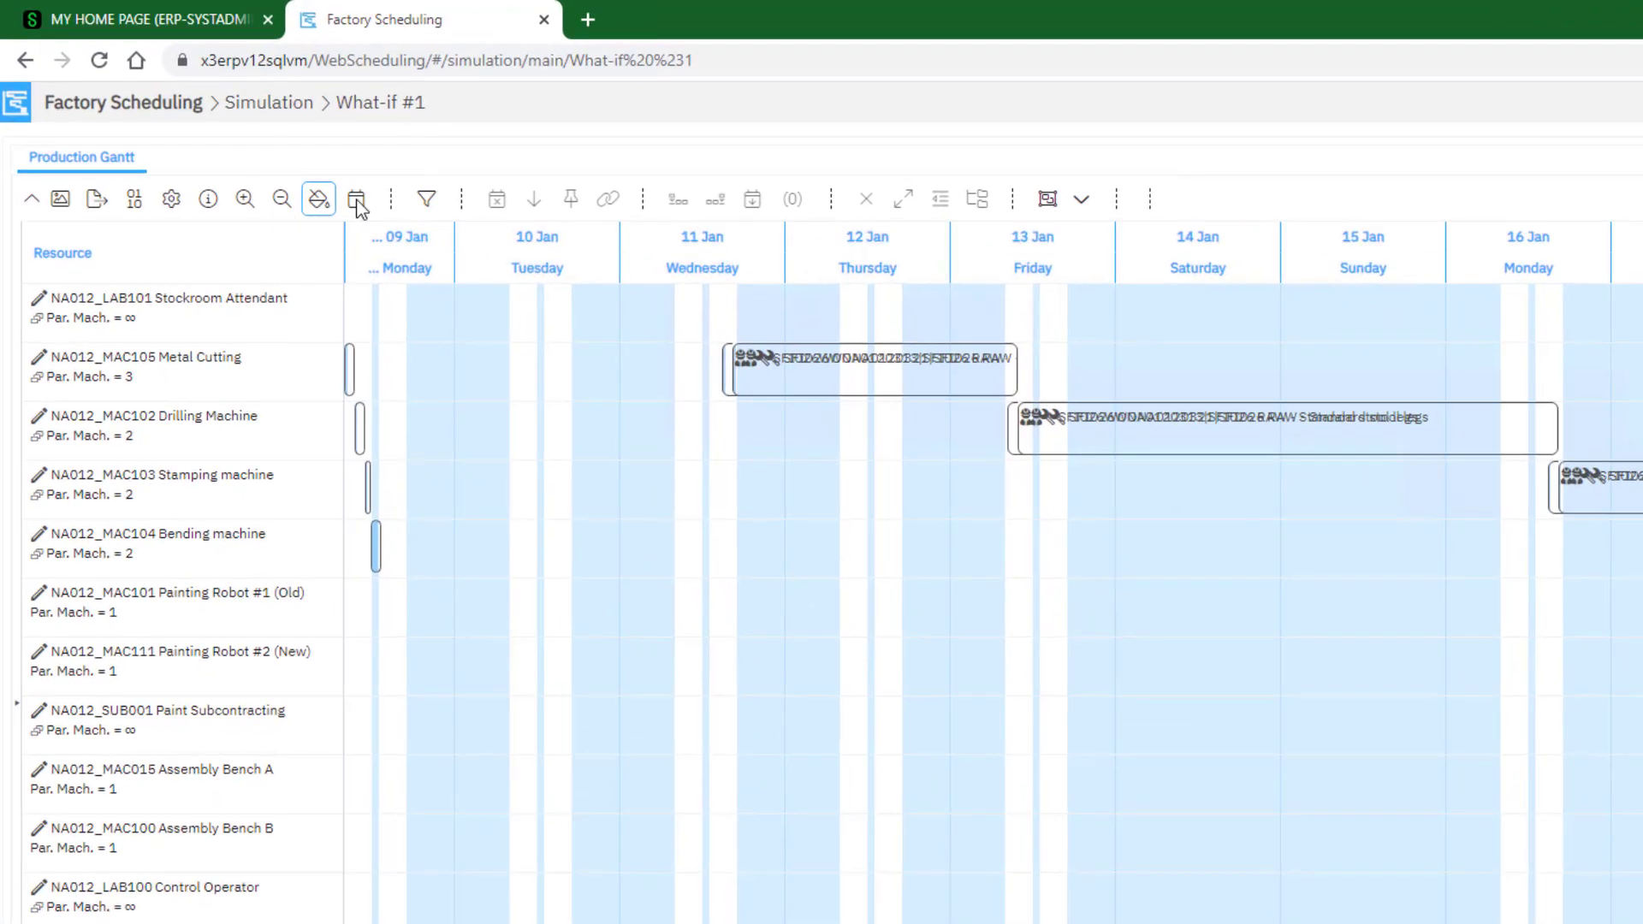
Step: Check the start and end dates set for the Gantt's displayed period and leave them as they are
{"action": "left_click", "coordinate": [356, 198]}
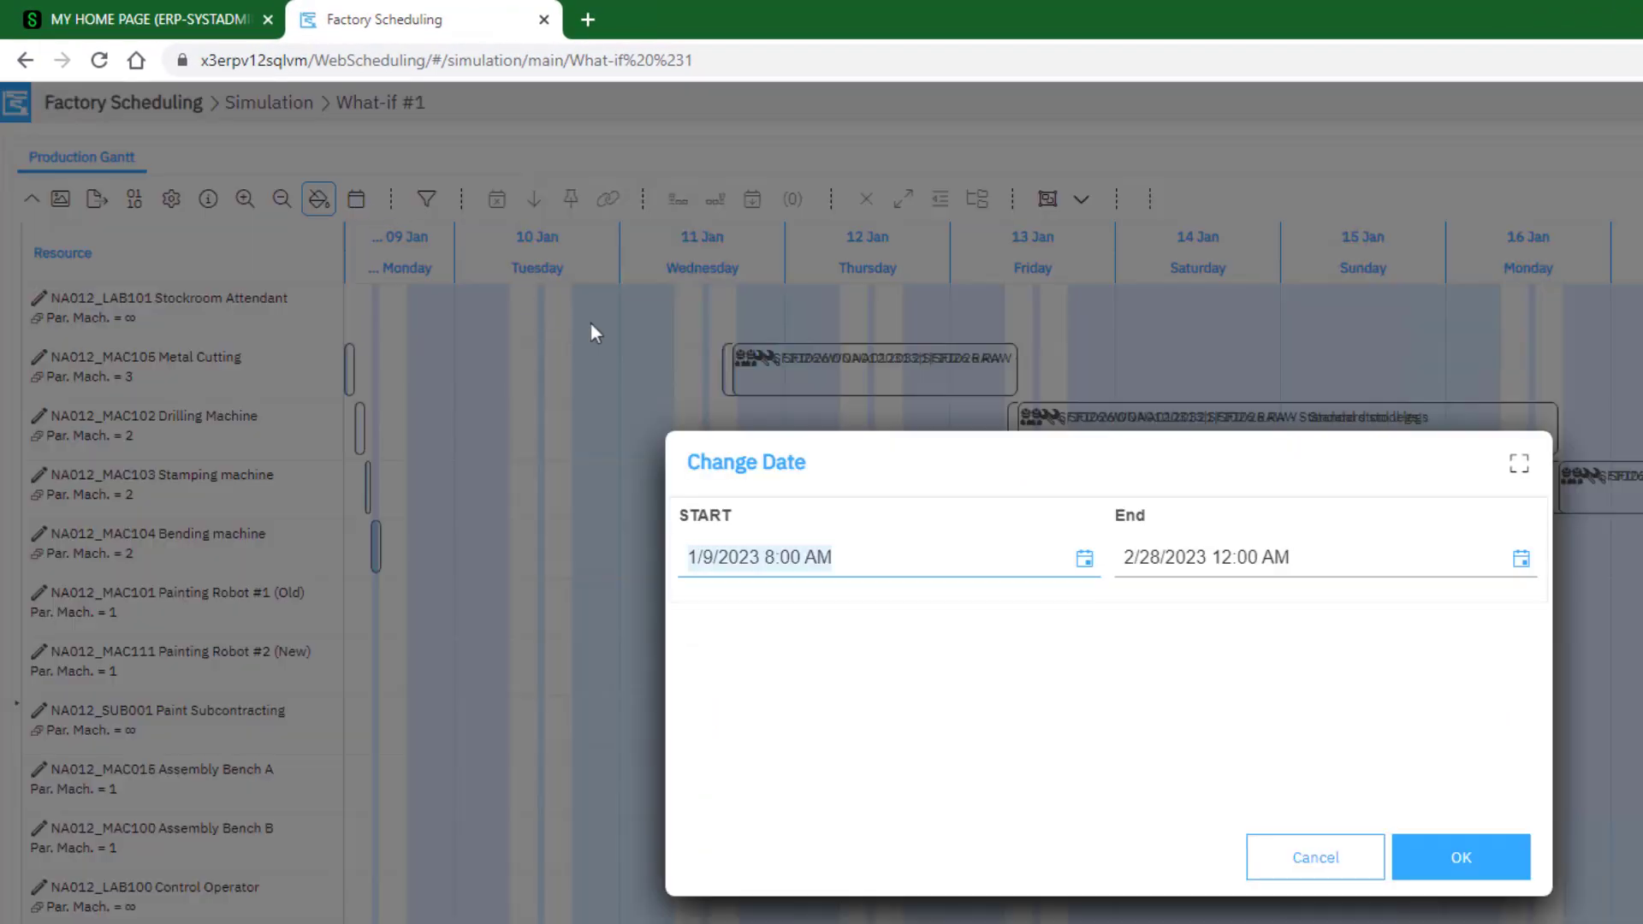
{"action": "key", "text": "ctrl"}
{"action": "key", "text": "ctrl"}
{"action": "key", "text": "ctrl"}
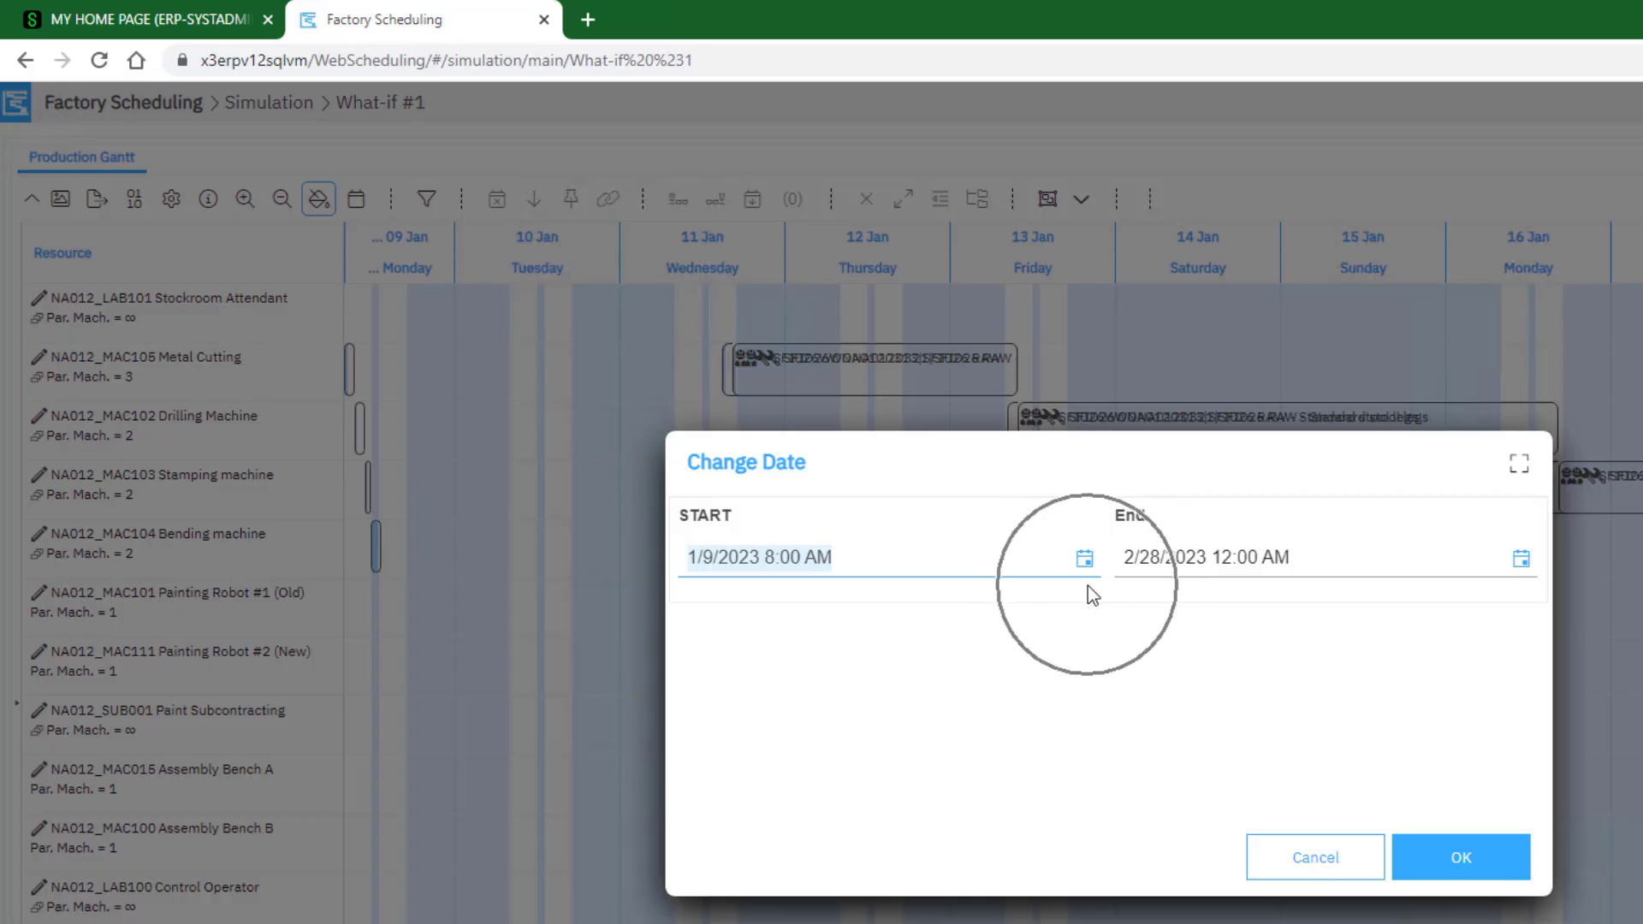
{"action": "key", "text": "ctrl"}
{"action": "key", "text": "ctrl"}
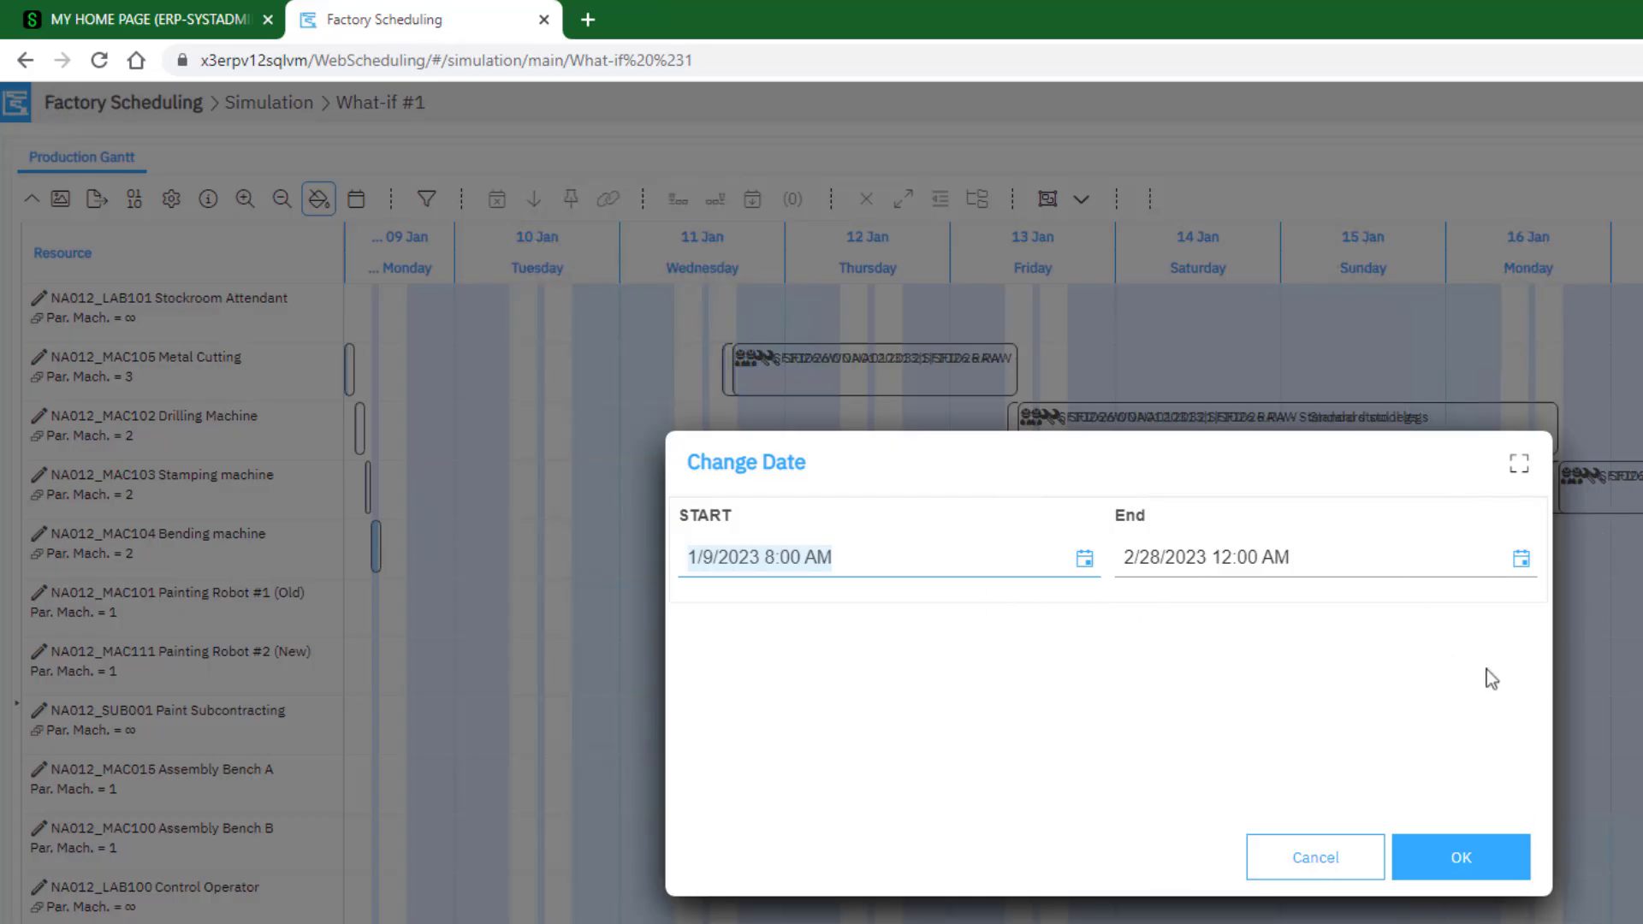
{"action": "left_click", "coordinate": [1309, 860]}
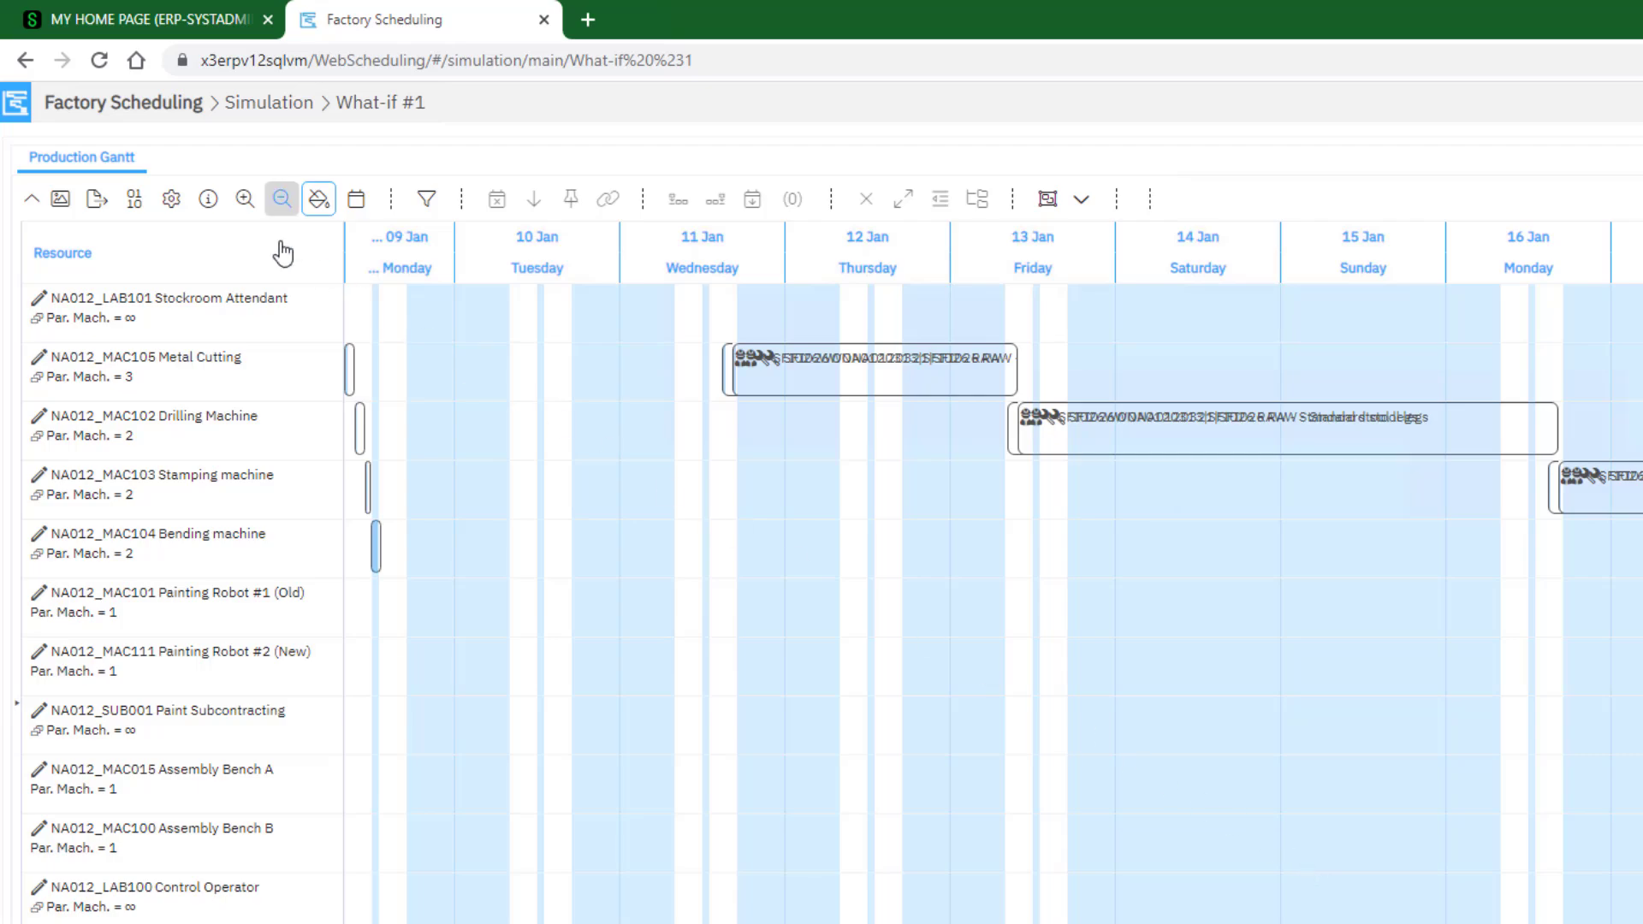
{"action": "key", "text": "ctrl"}
{"action": "key", "text": "ctrl"}
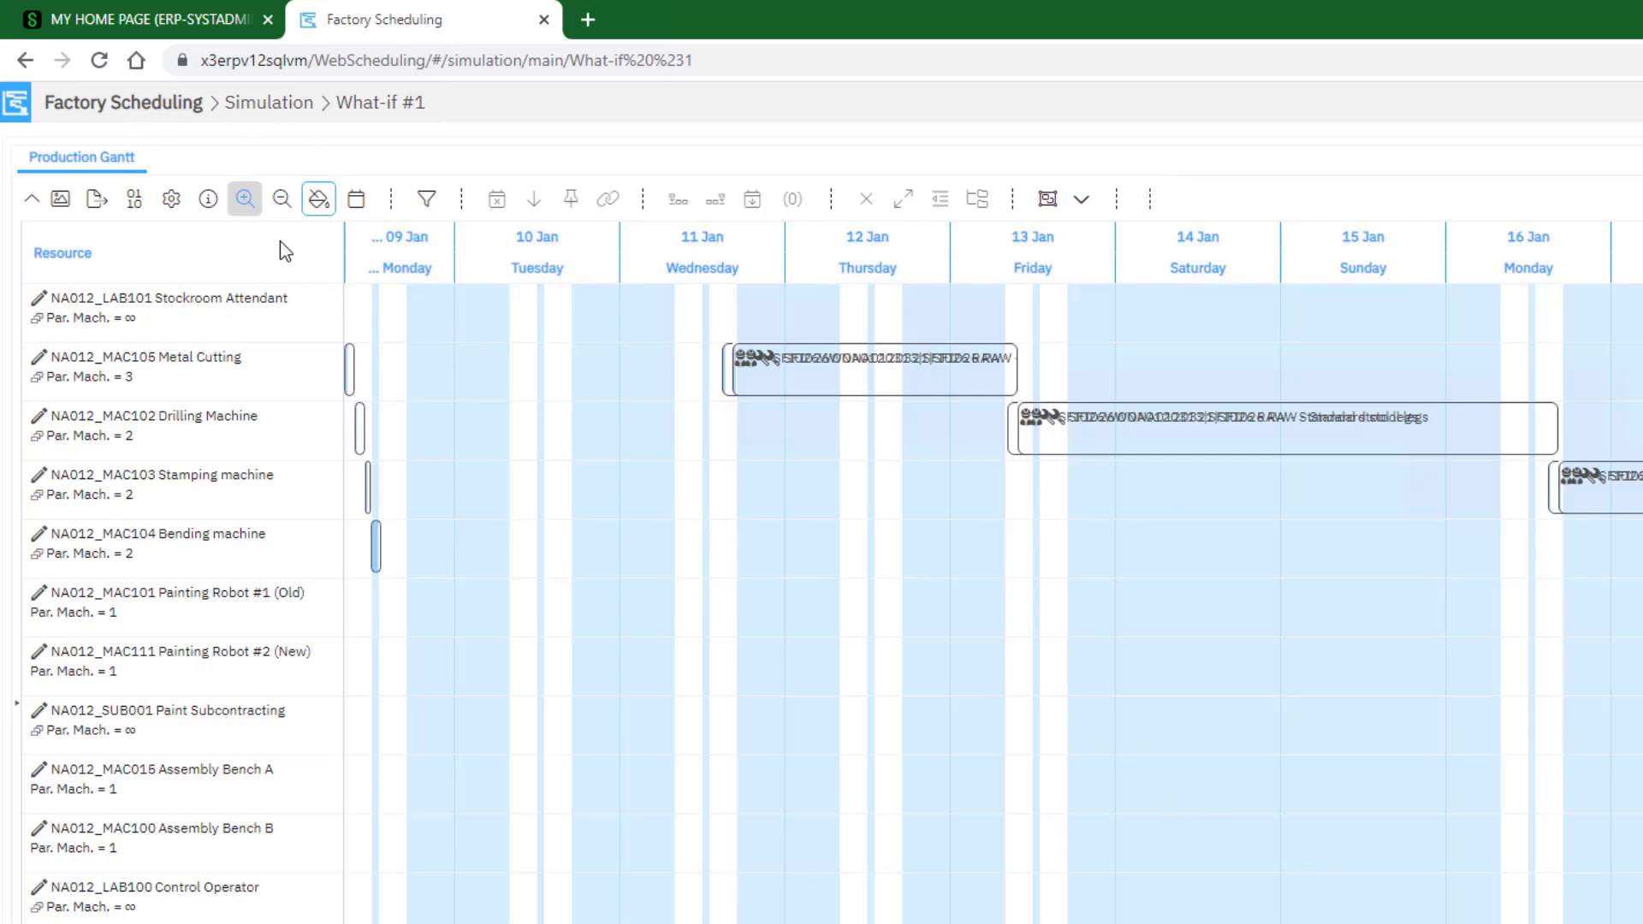
{"action": "key", "text": "ctrl"}
{"action": "key", "text": "ctrl"}
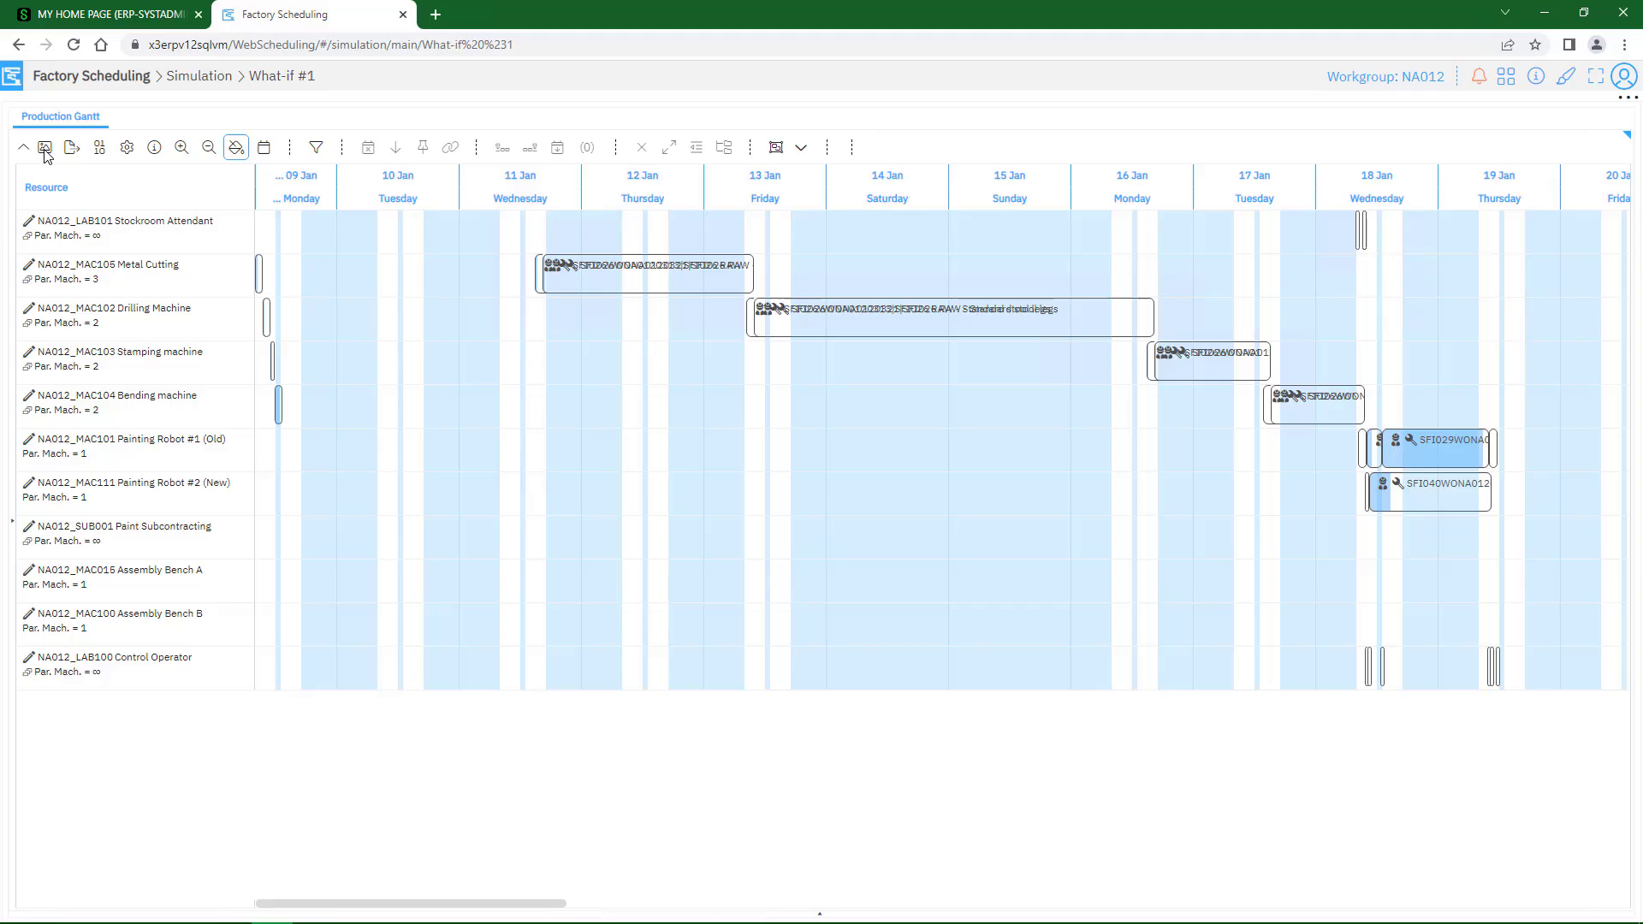
Step: Switch the Production Gantt to the AdvanceDelay view to color the activities by work order lateness
{"action": "left_click", "coordinate": [45, 151]}
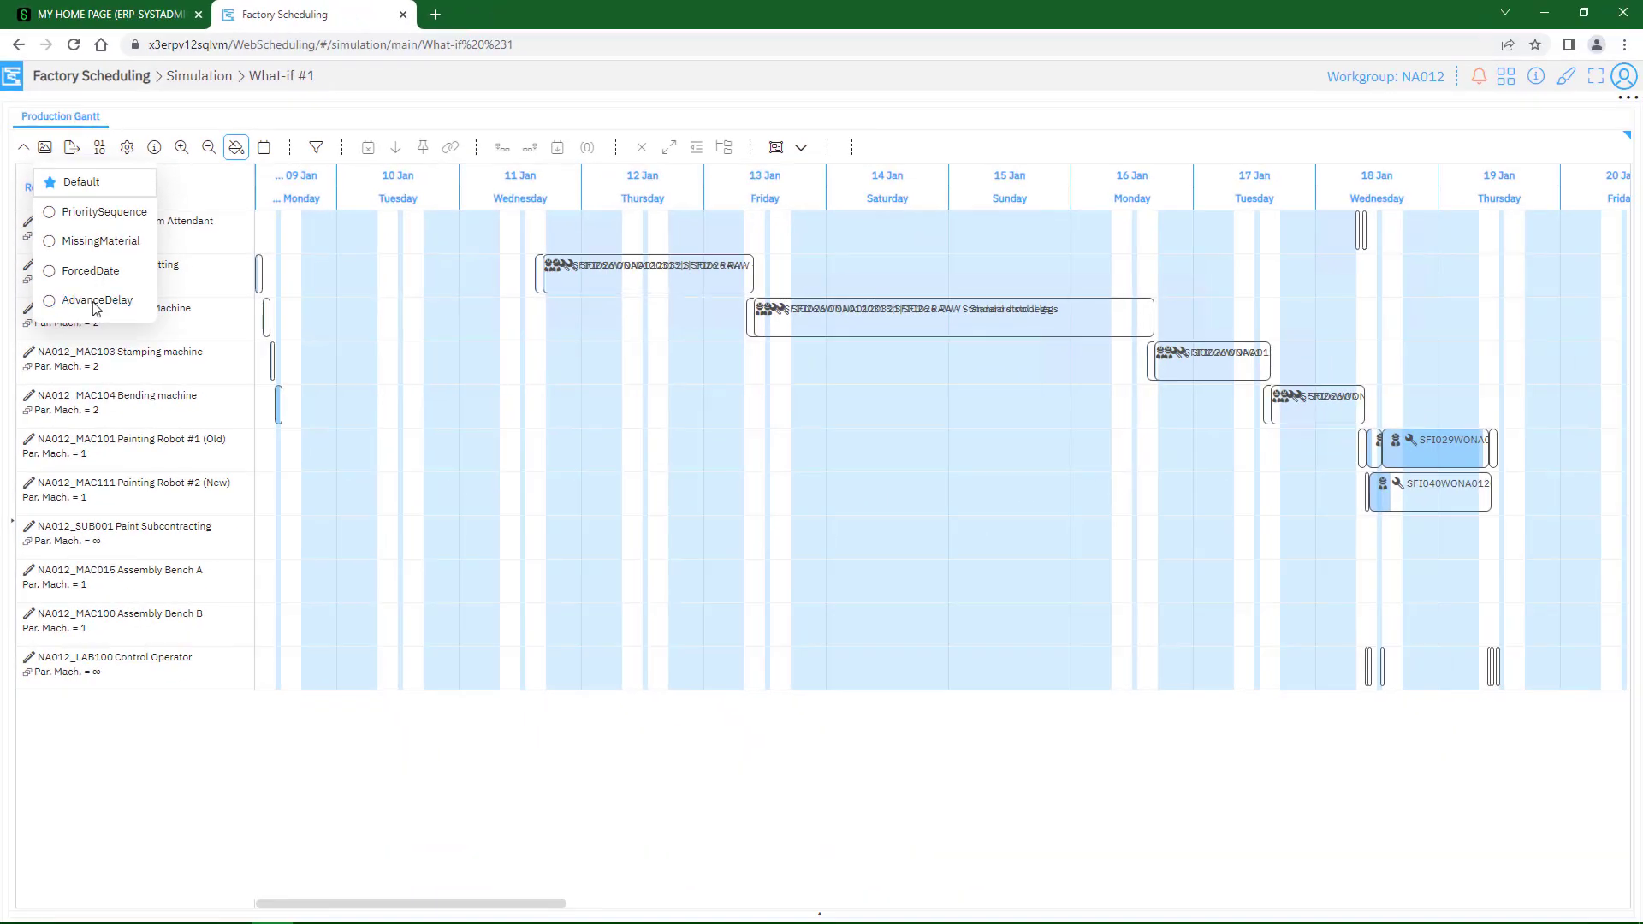
{"action": "left_click", "coordinate": [90, 302]}
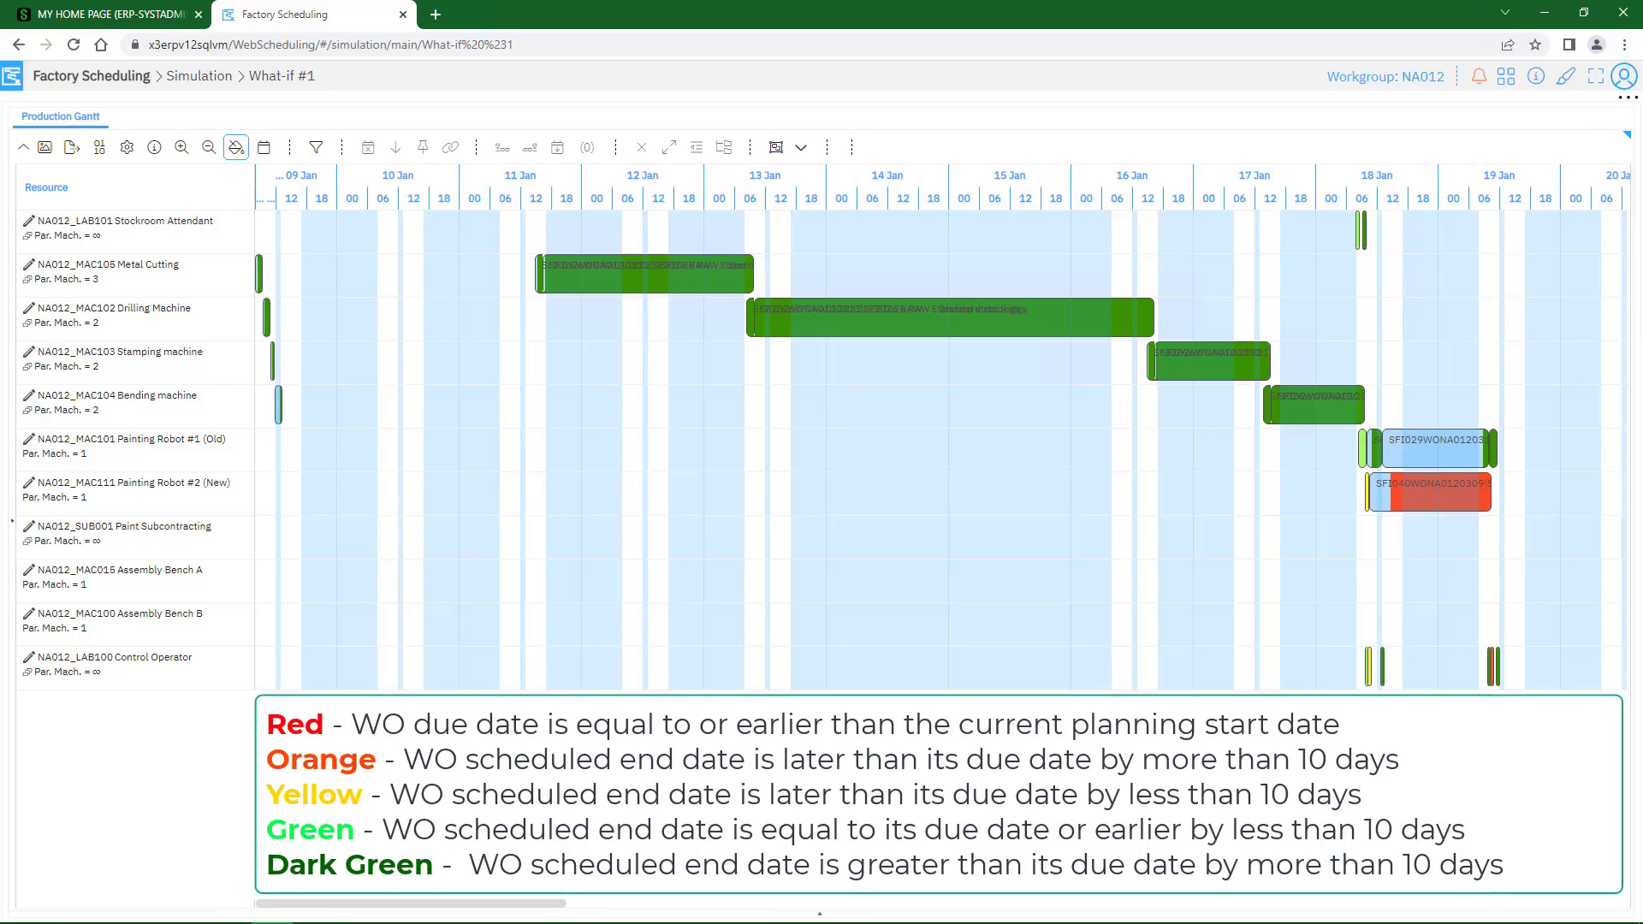
{"action": "left_click", "coordinate": [1400, 504]}
{"action": "mouse_move", "coordinate": [1362, 459]}
{"action": "key", "text": "ctrl"}
{"action": "mouse_move", "coordinate": [1196, 380]}
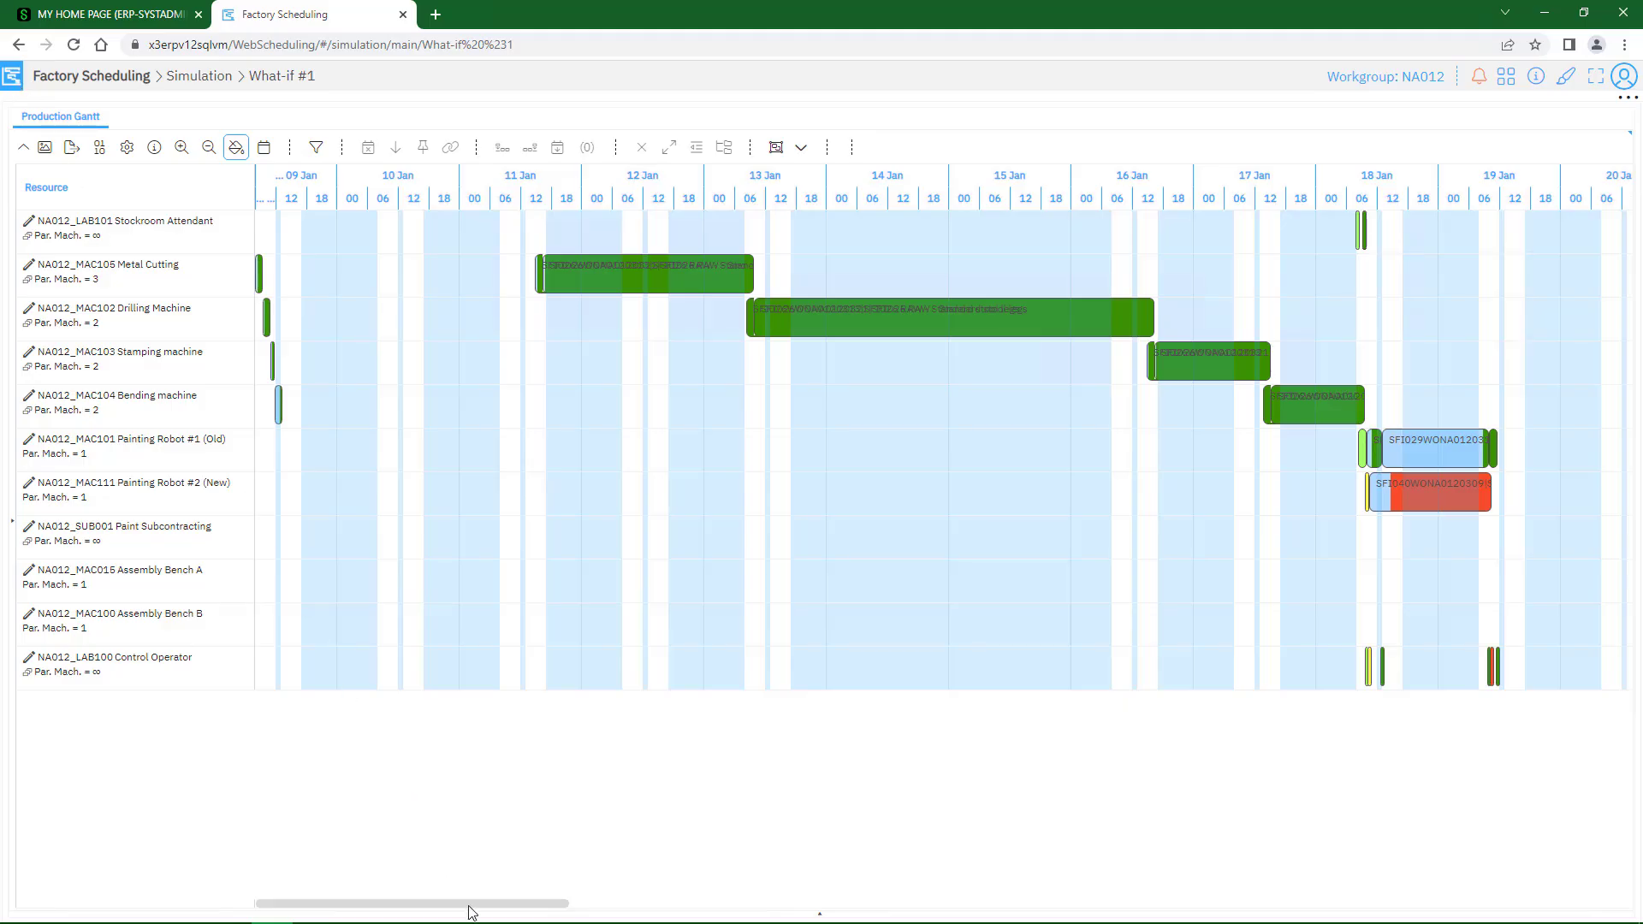
Step: Examine the activities around 18 and 19 January at an hourly timeline scale and return to the six-hour scale
{"action": "left_click_drag", "start_coordinate": [550, 904], "coordinate": [709, 896]}
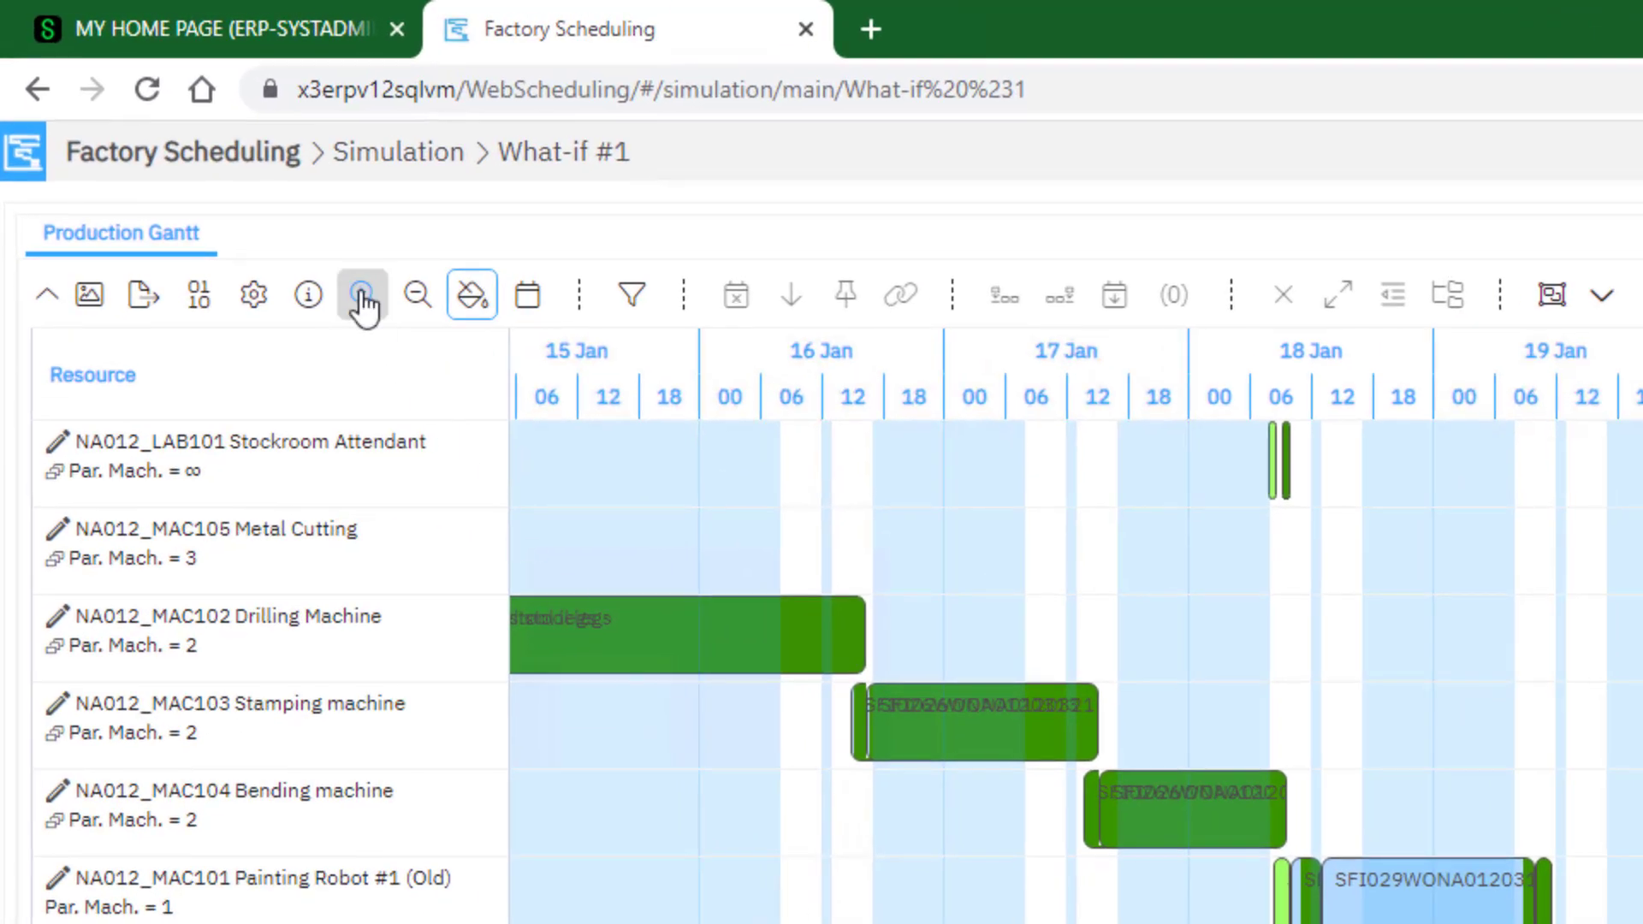
{"action": "left_click", "coordinate": [181, 148]}
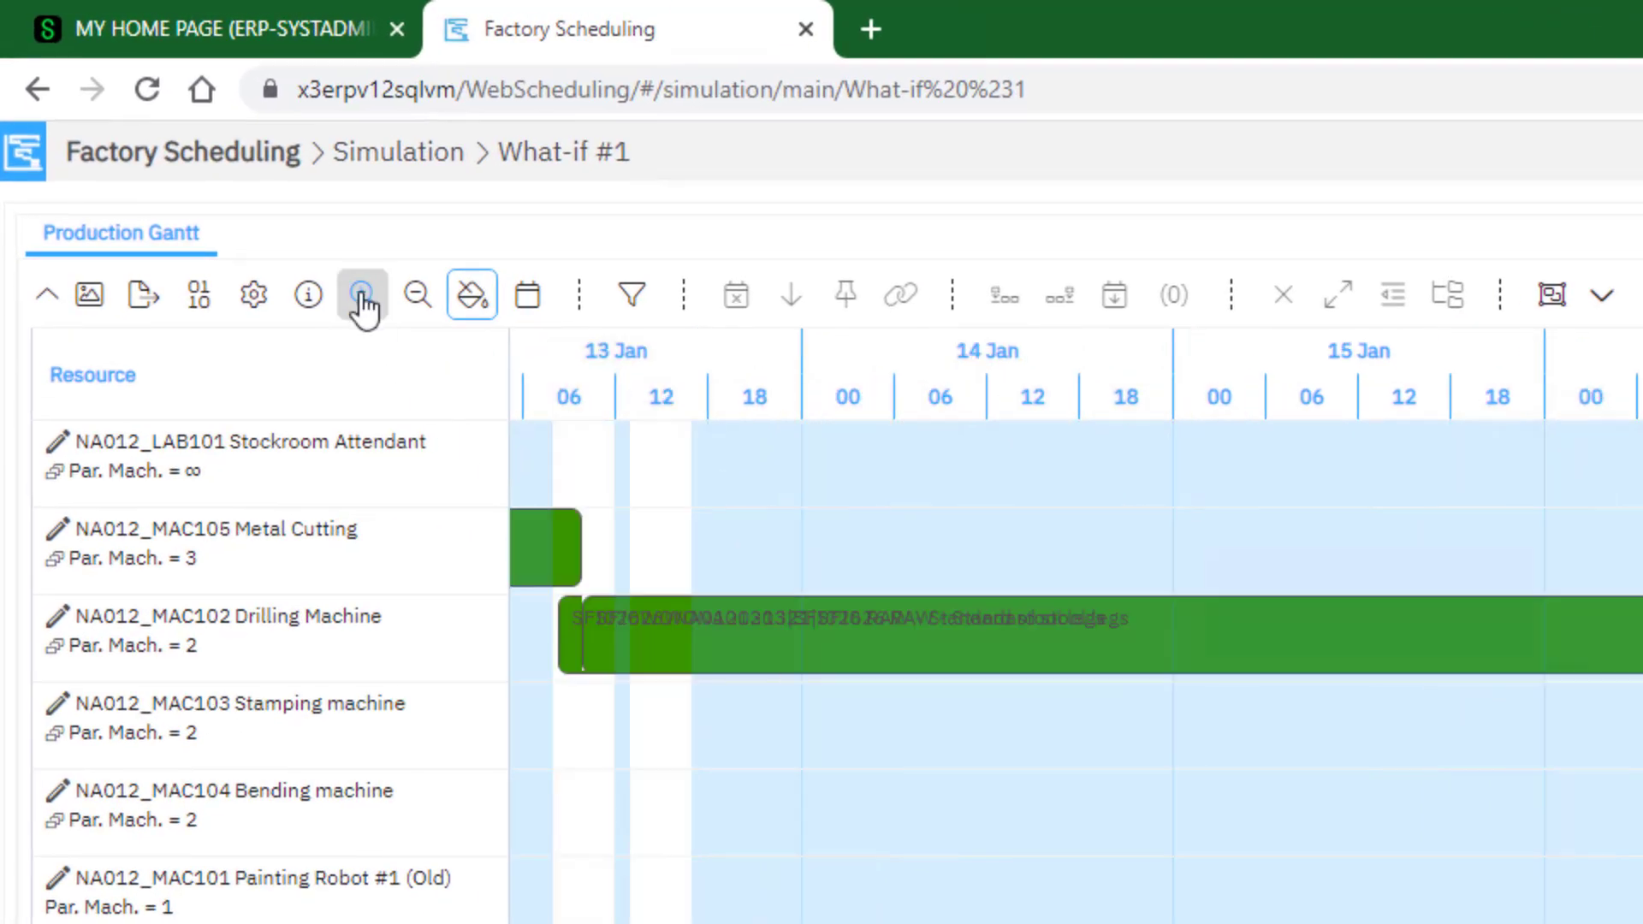
{"action": "left_click", "coordinate": [362, 296]}
{"action": "left_click", "coordinate": [362, 296]}
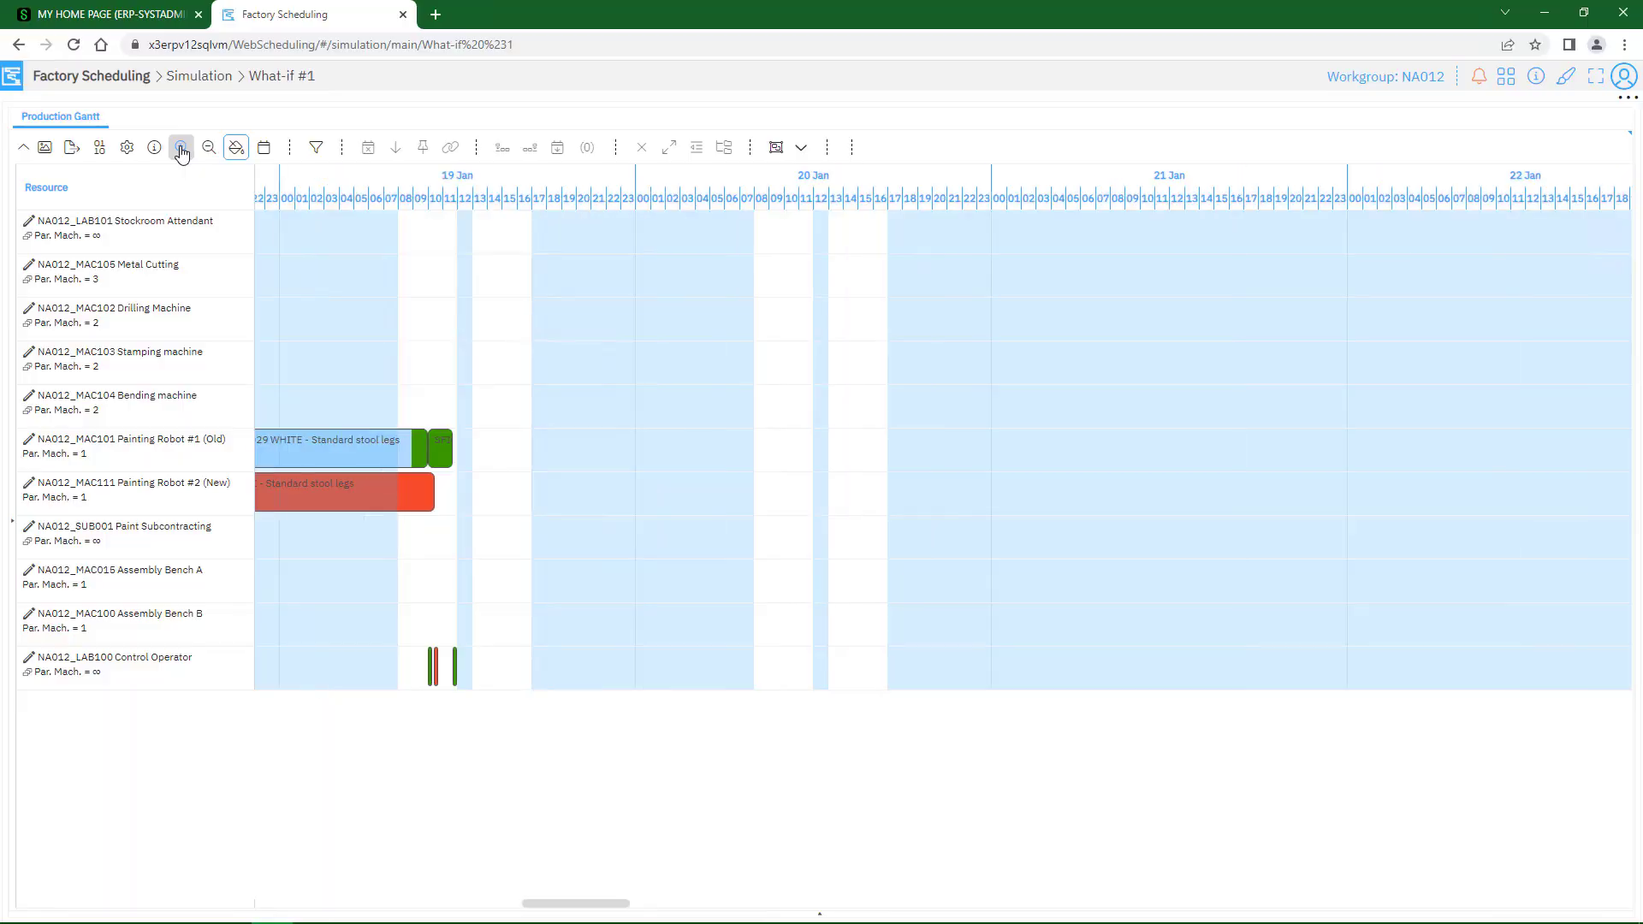
{"action": "left_click_drag", "start_coordinate": [606, 907], "coordinate": [579, 910]}
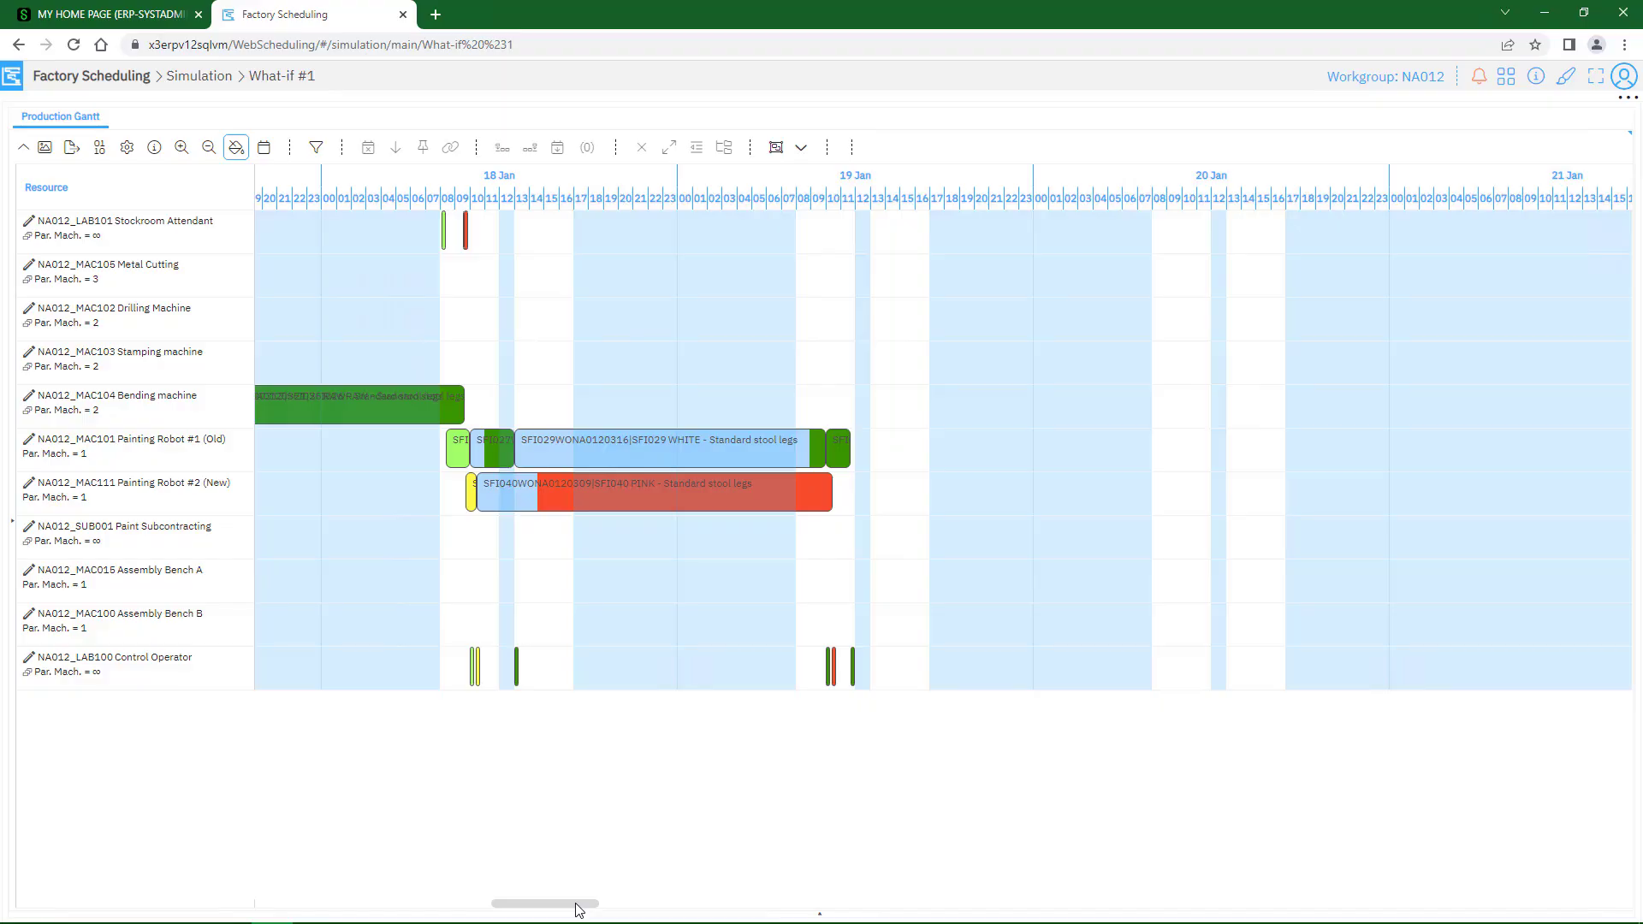
{"action": "left_click", "coordinate": [209, 149]}
{"action": "left_click", "coordinate": [209, 150]}
{"action": "left_click", "coordinate": [209, 150]}
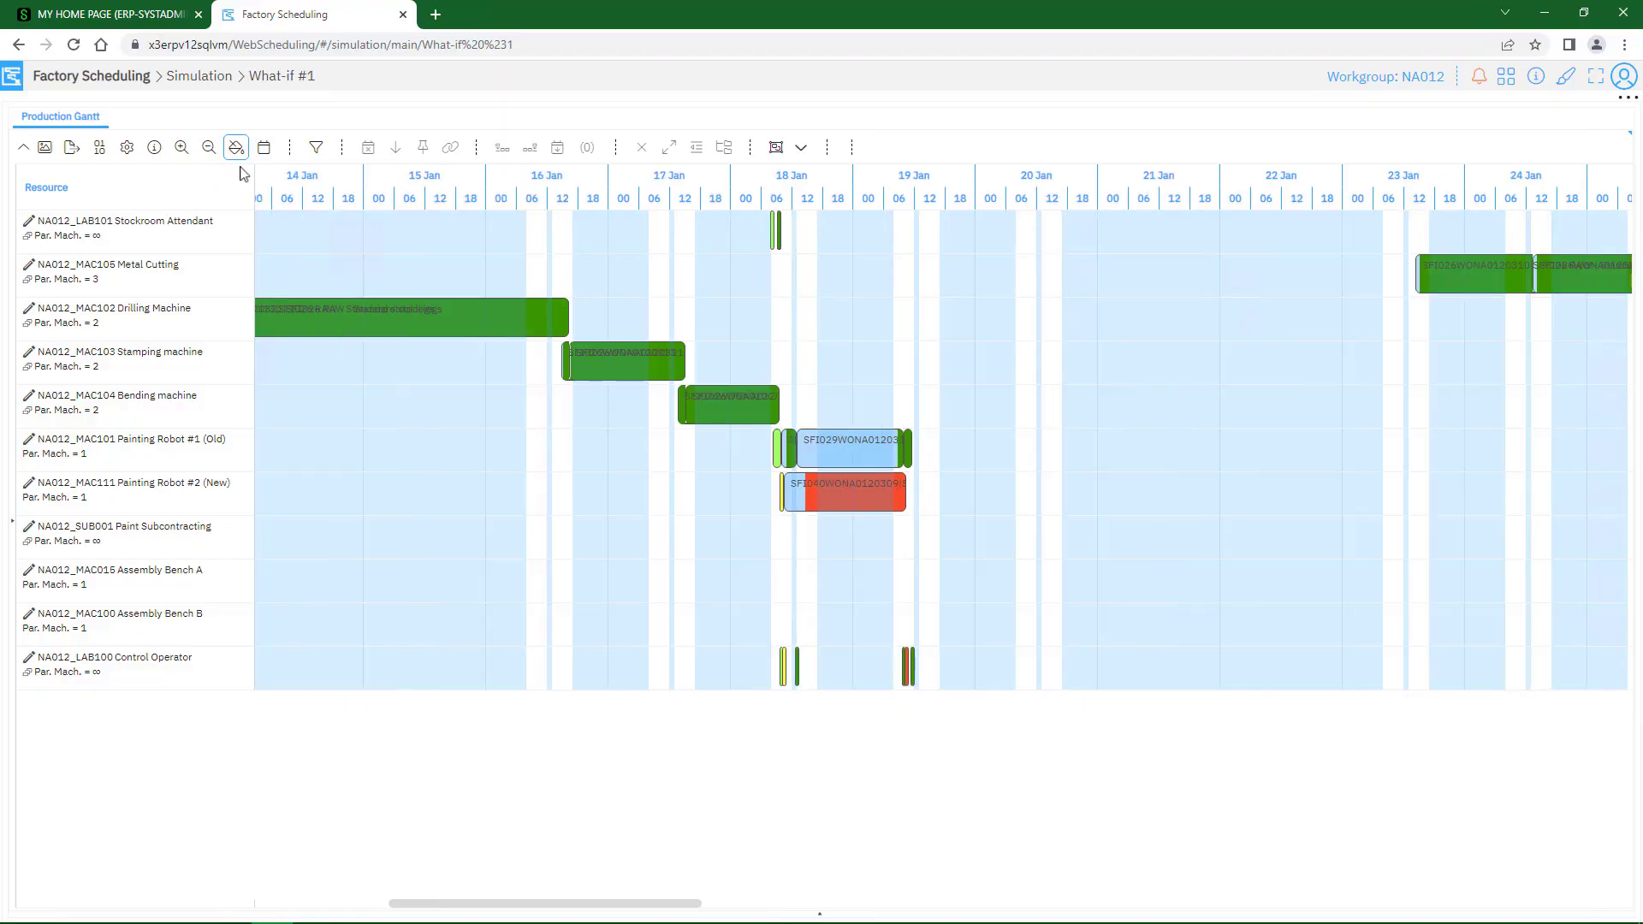
Step: Review the work order information, cycle alternatives and activity manager data of the pink SFI040 stool legs activity on Painting Robot #2
{"action": "left_click", "coordinate": [812, 505]}
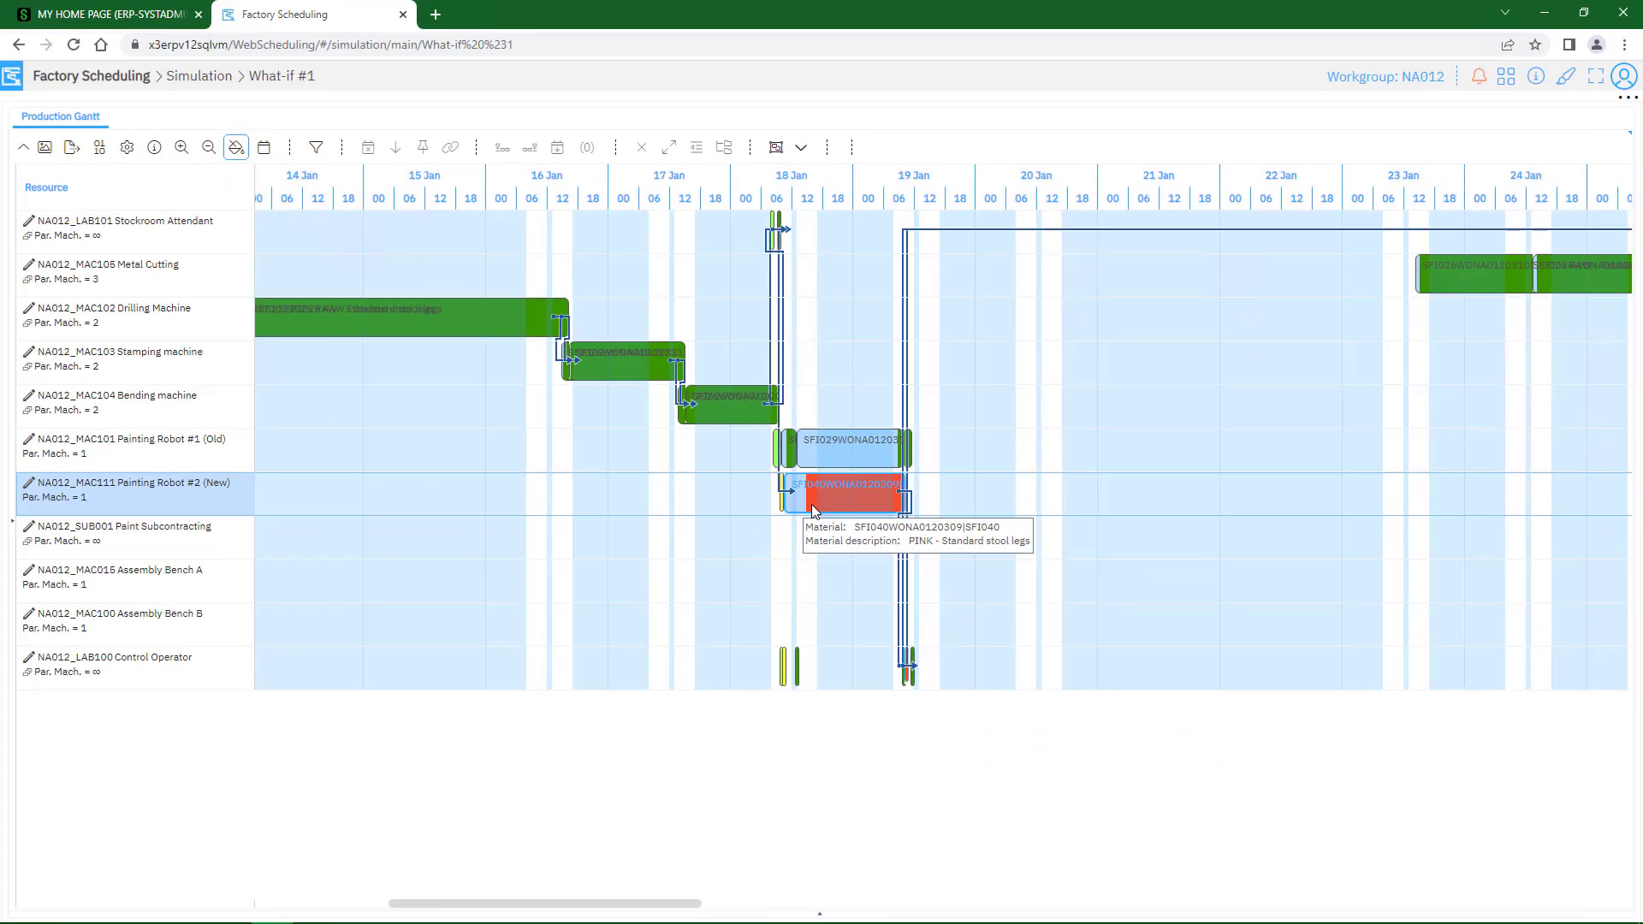
{"action": "double_click", "coordinate": [813, 505]}
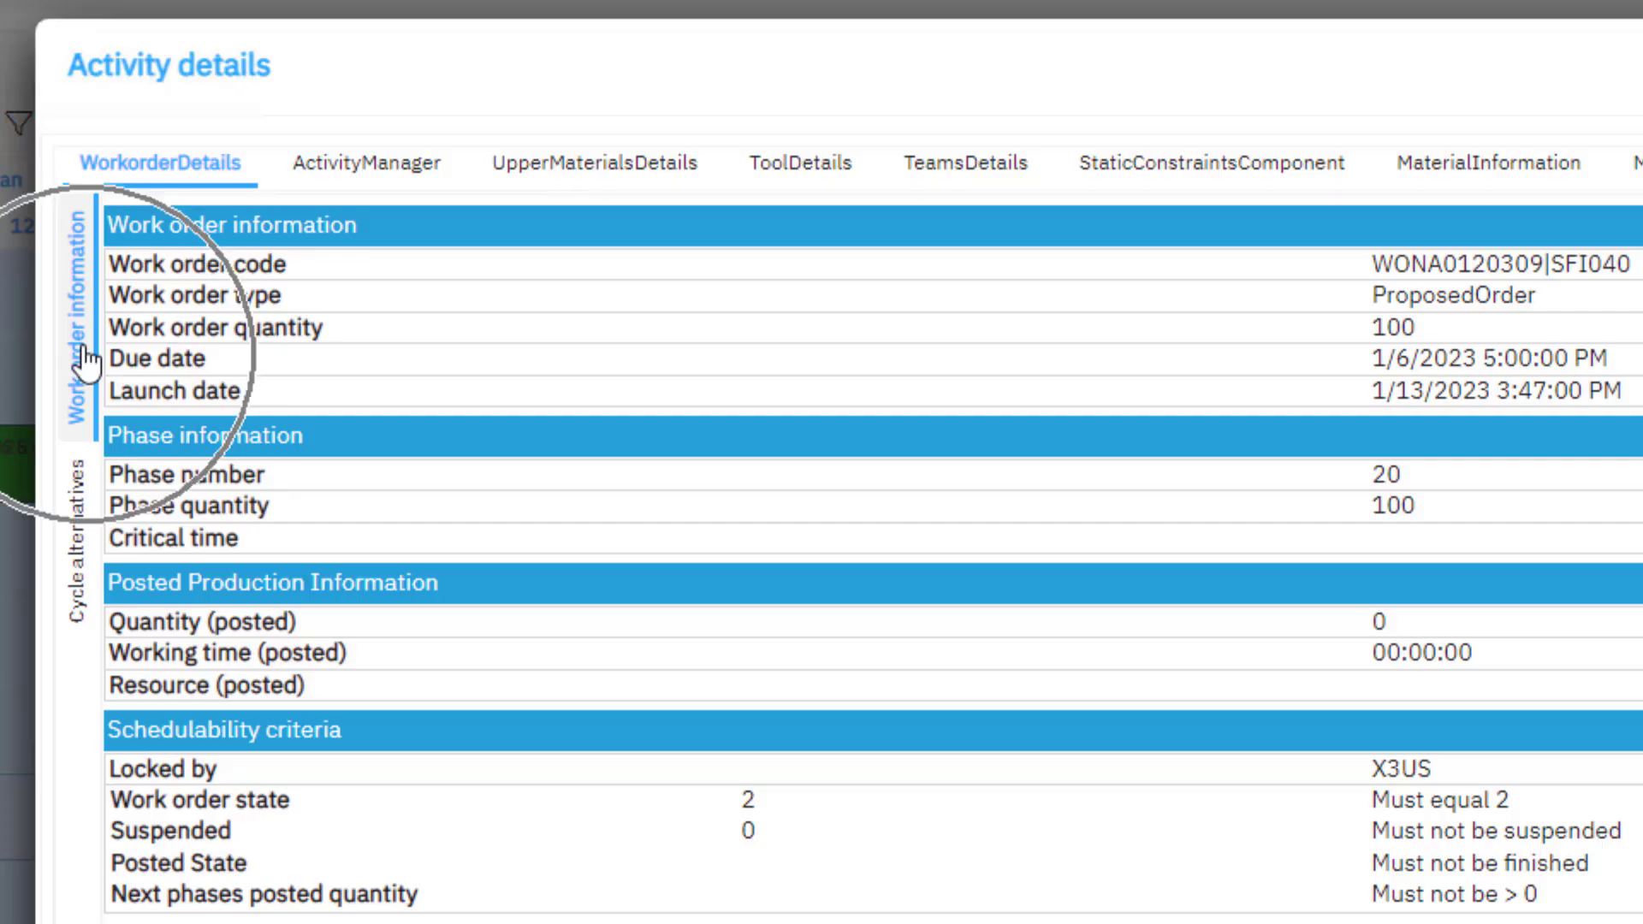
{"action": "left_click", "coordinate": [78, 544]}
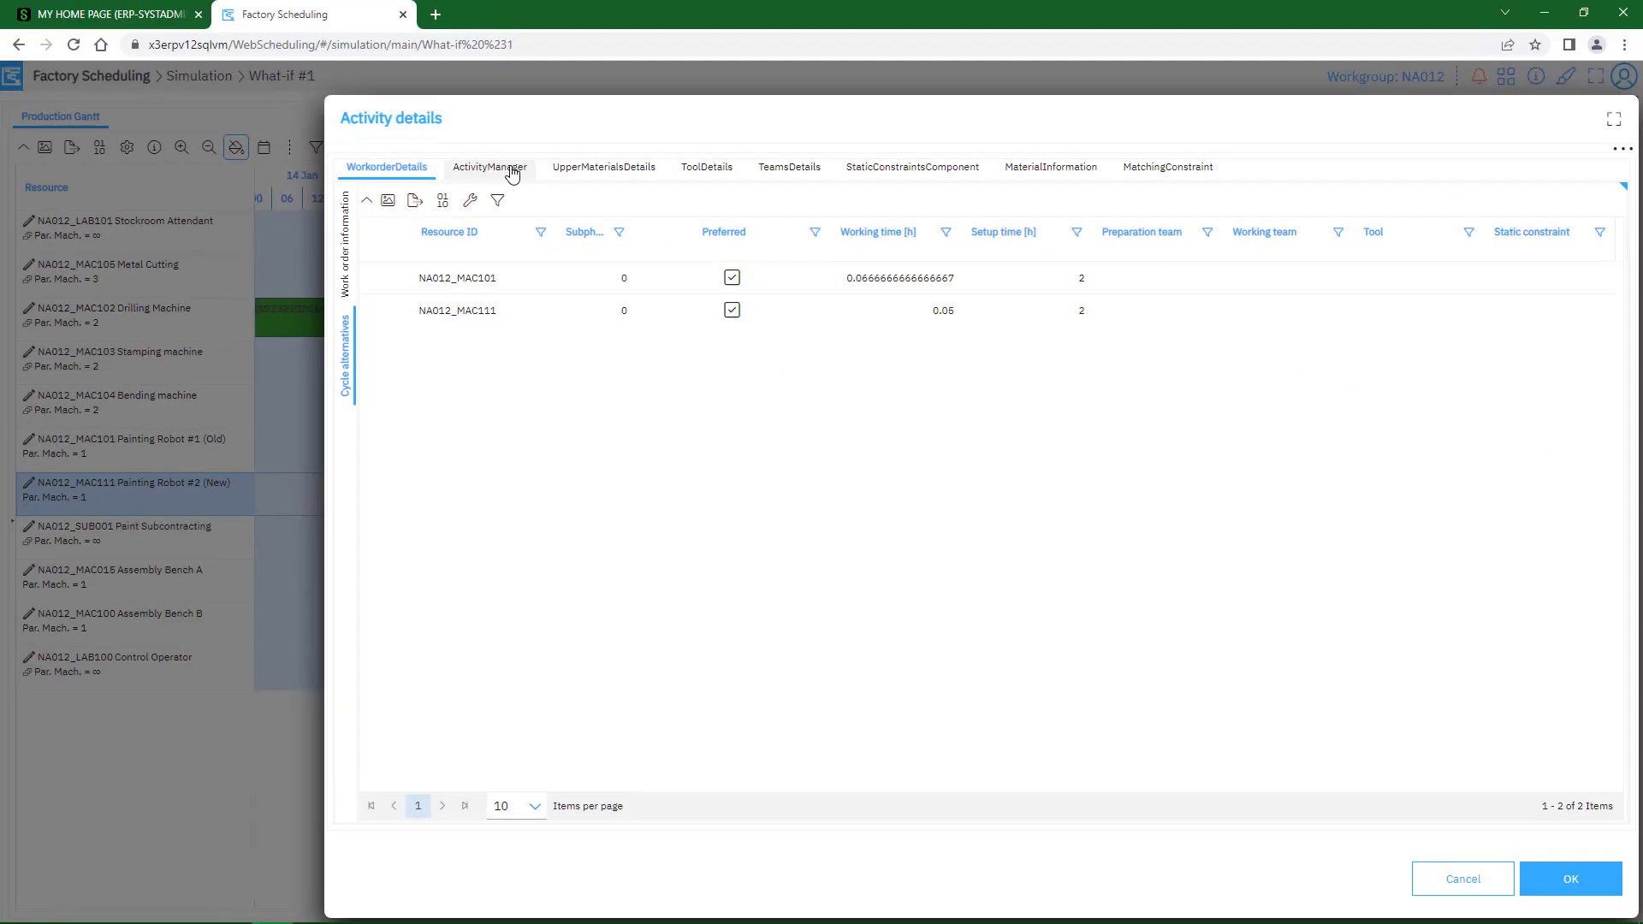
{"action": "left_click", "coordinate": [485, 168]}
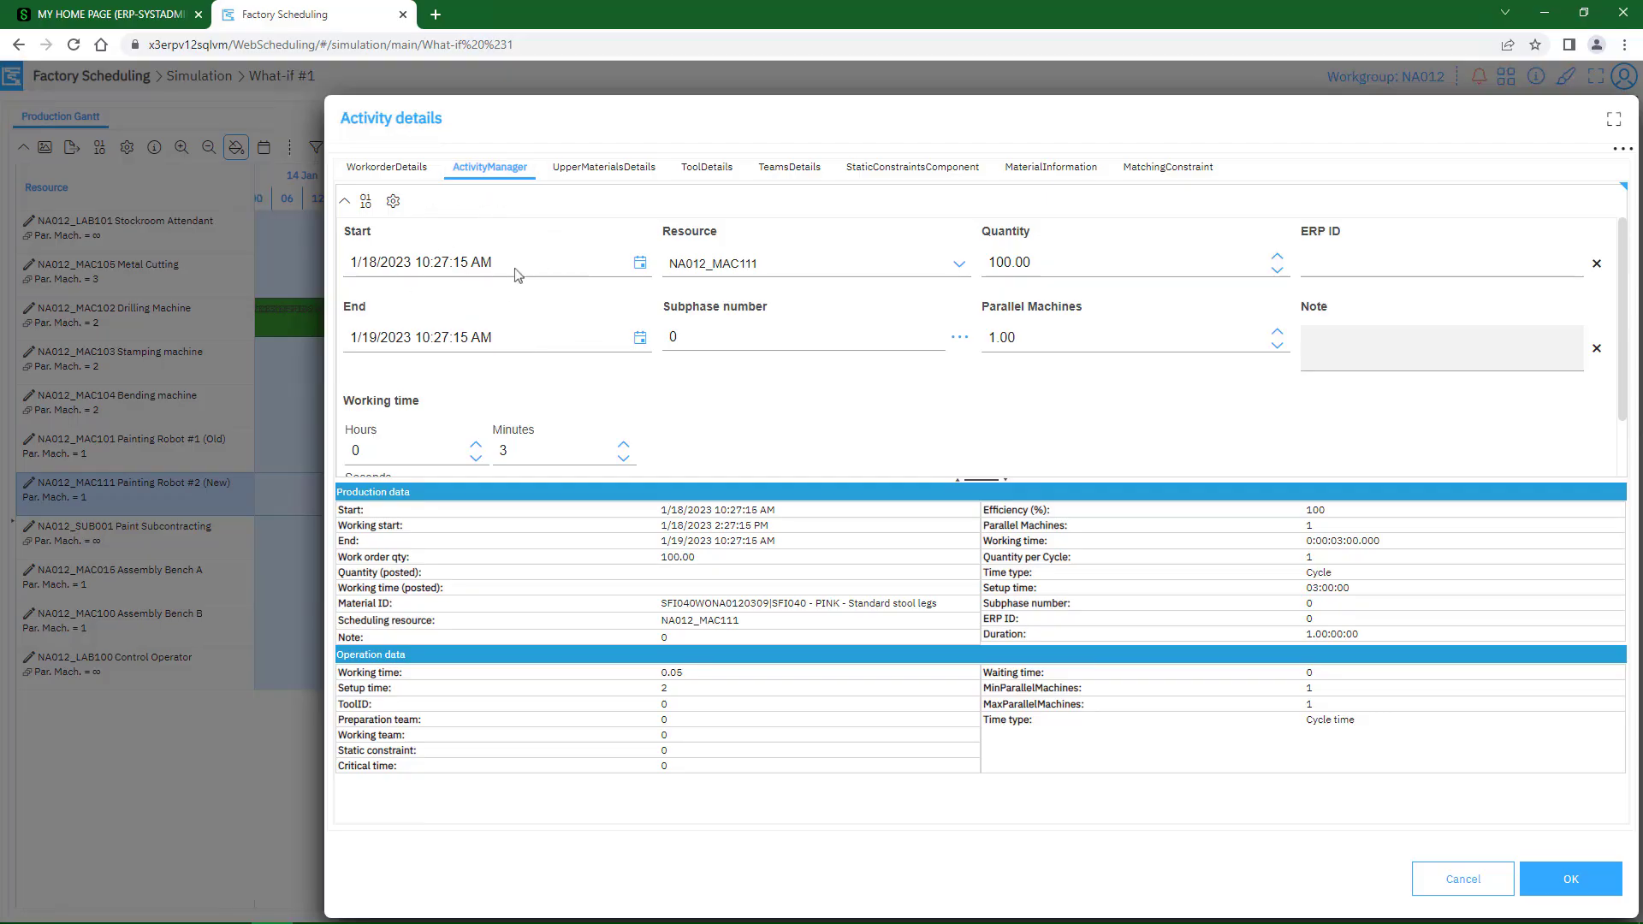
{"action": "left_click", "coordinate": [1573, 880]}
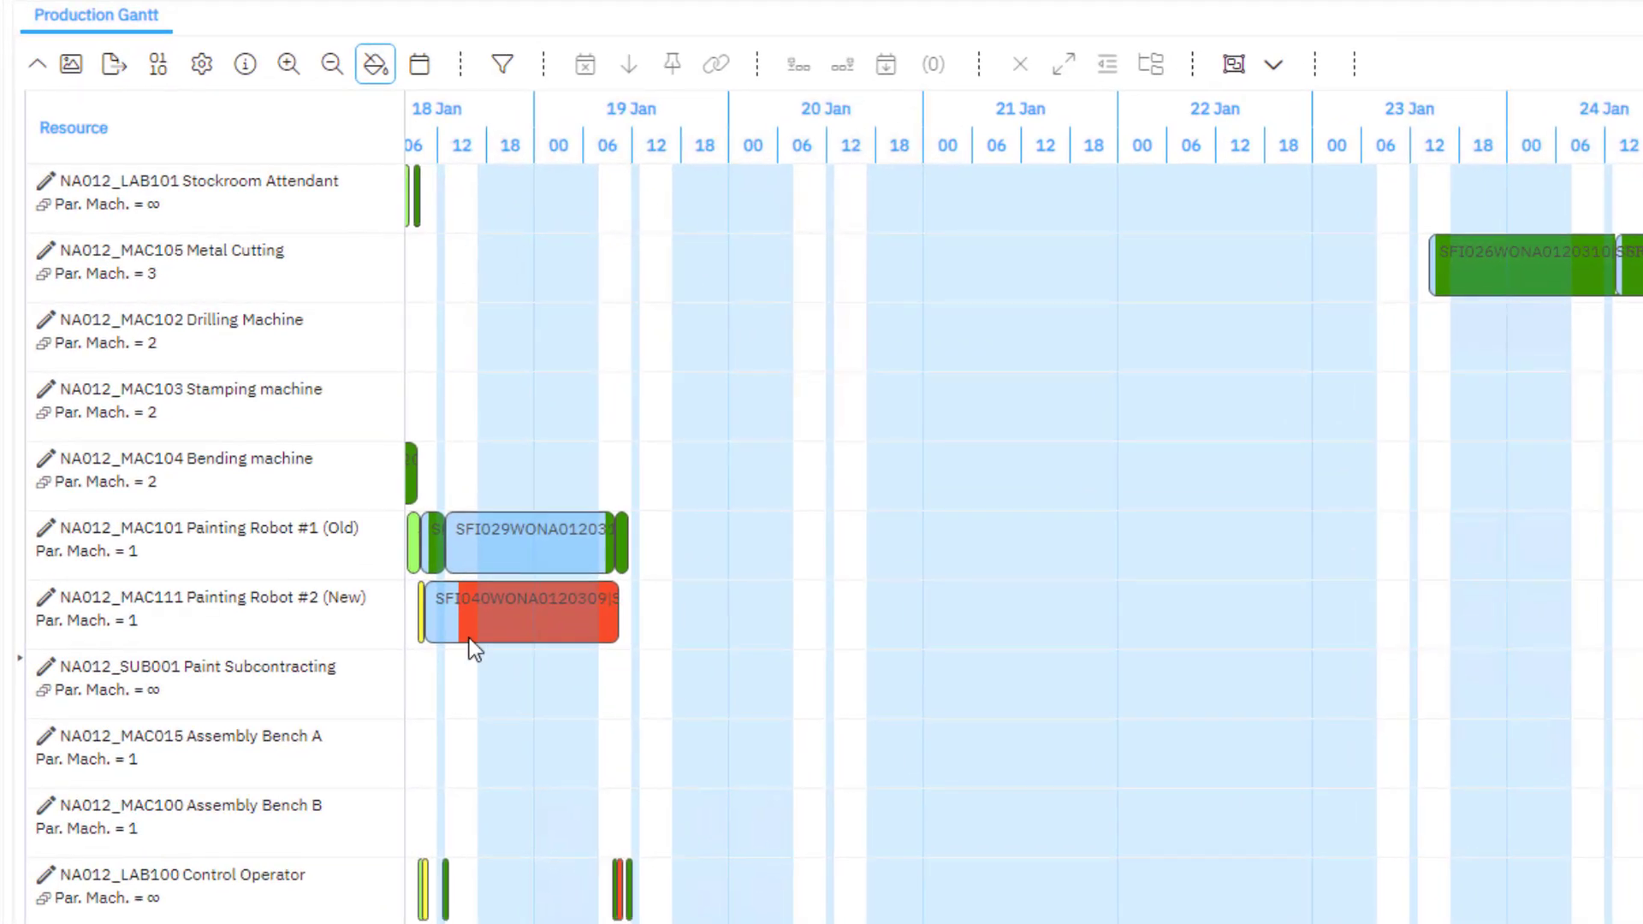
Step: Select the SFI040 activity on Painting Robot #2 and show the Fishing Pond pane beneath the Production Gantt
{"action": "left_click", "coordinate": [469, 638]}
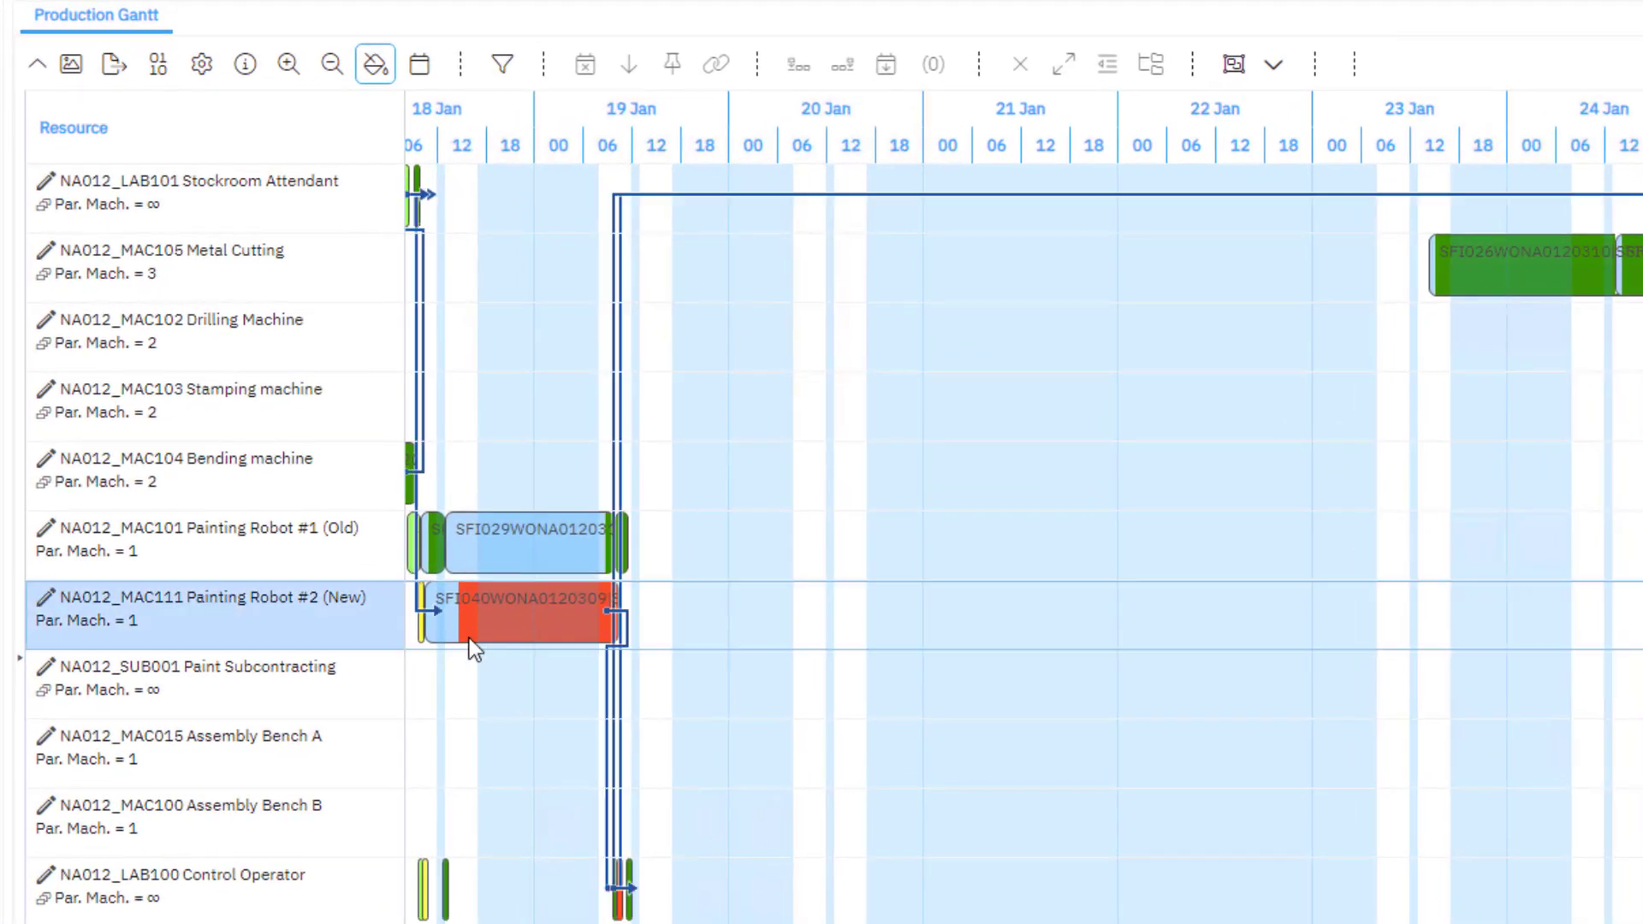
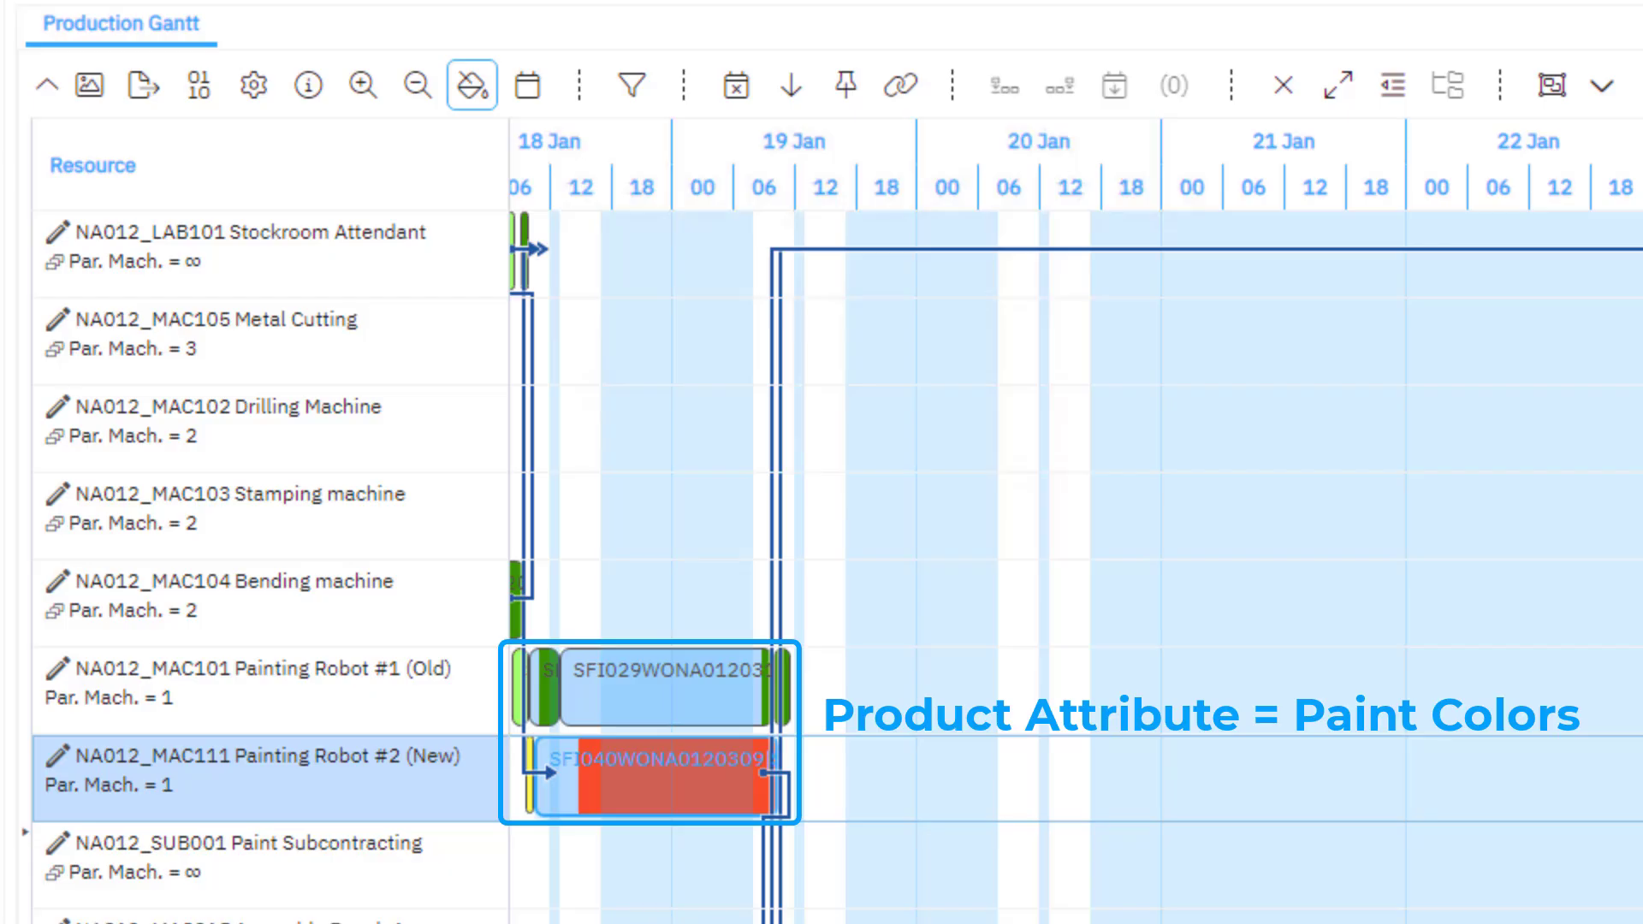
{"action": "left_click", "coordinate": [585, 799]}
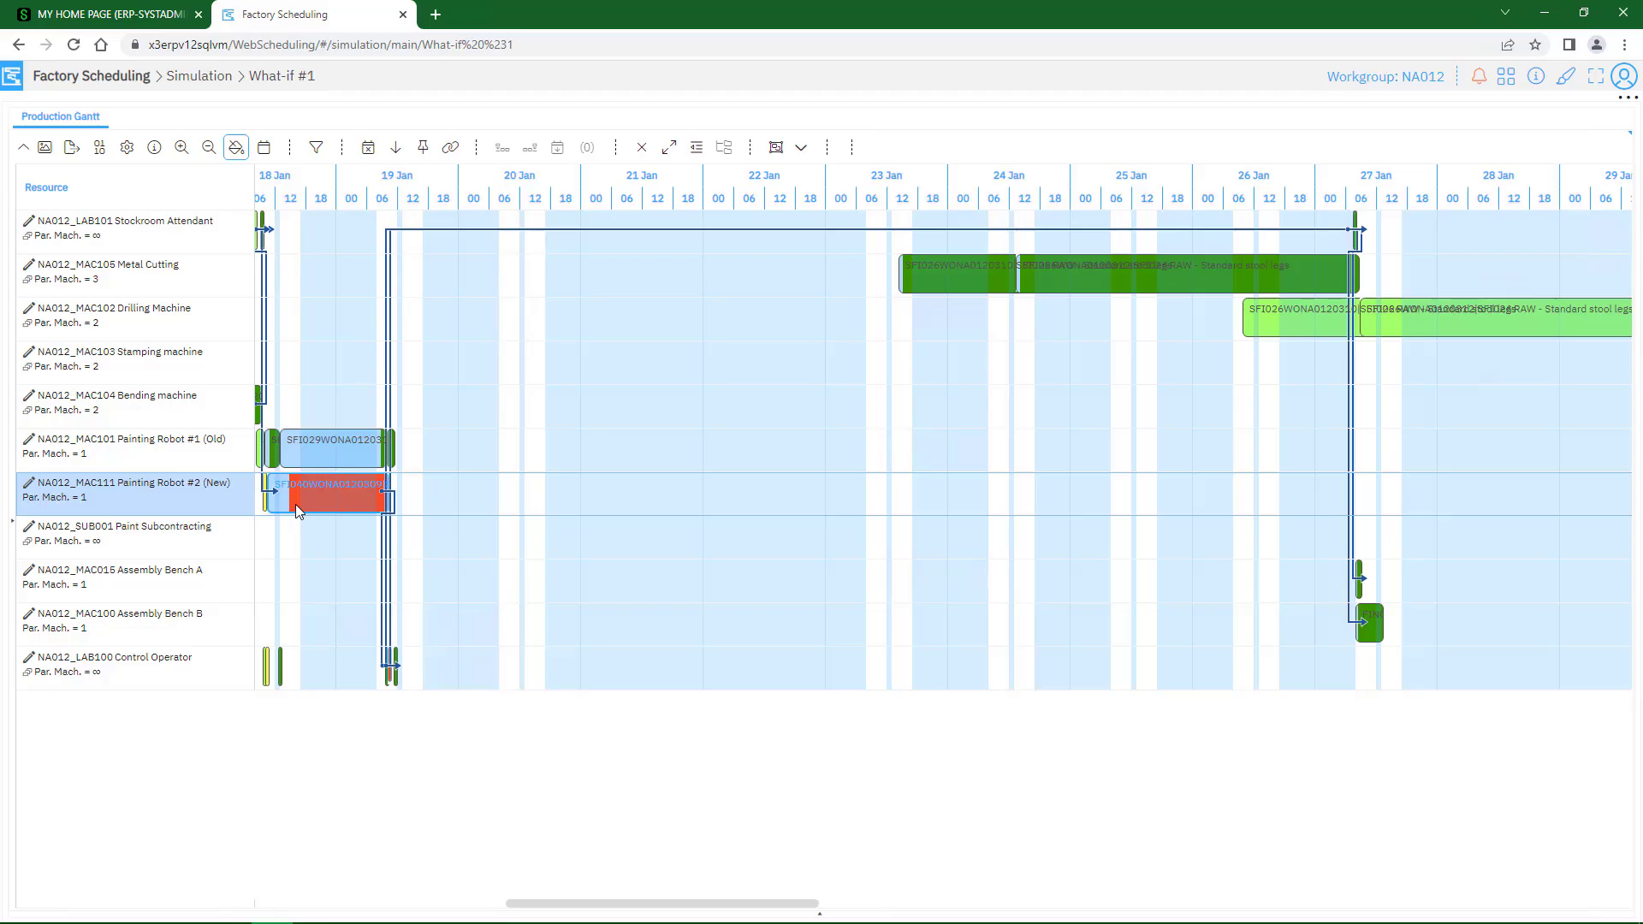
{"action": "left_click", "coordinate": [822, 914]}
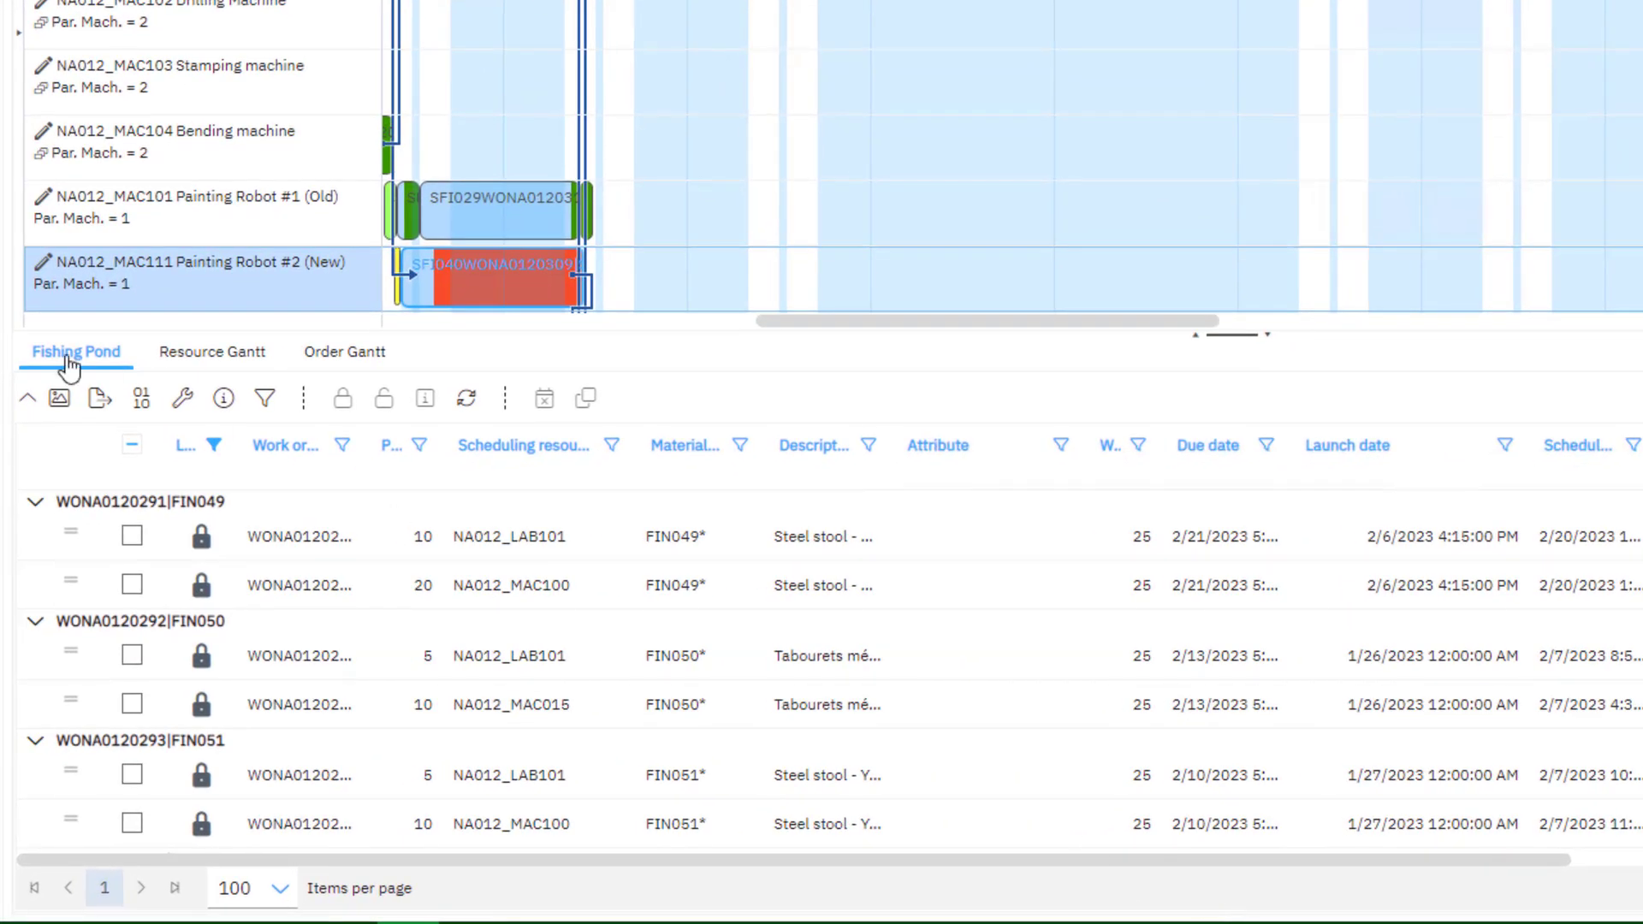
{"action": "key", "text": "ctrl"}
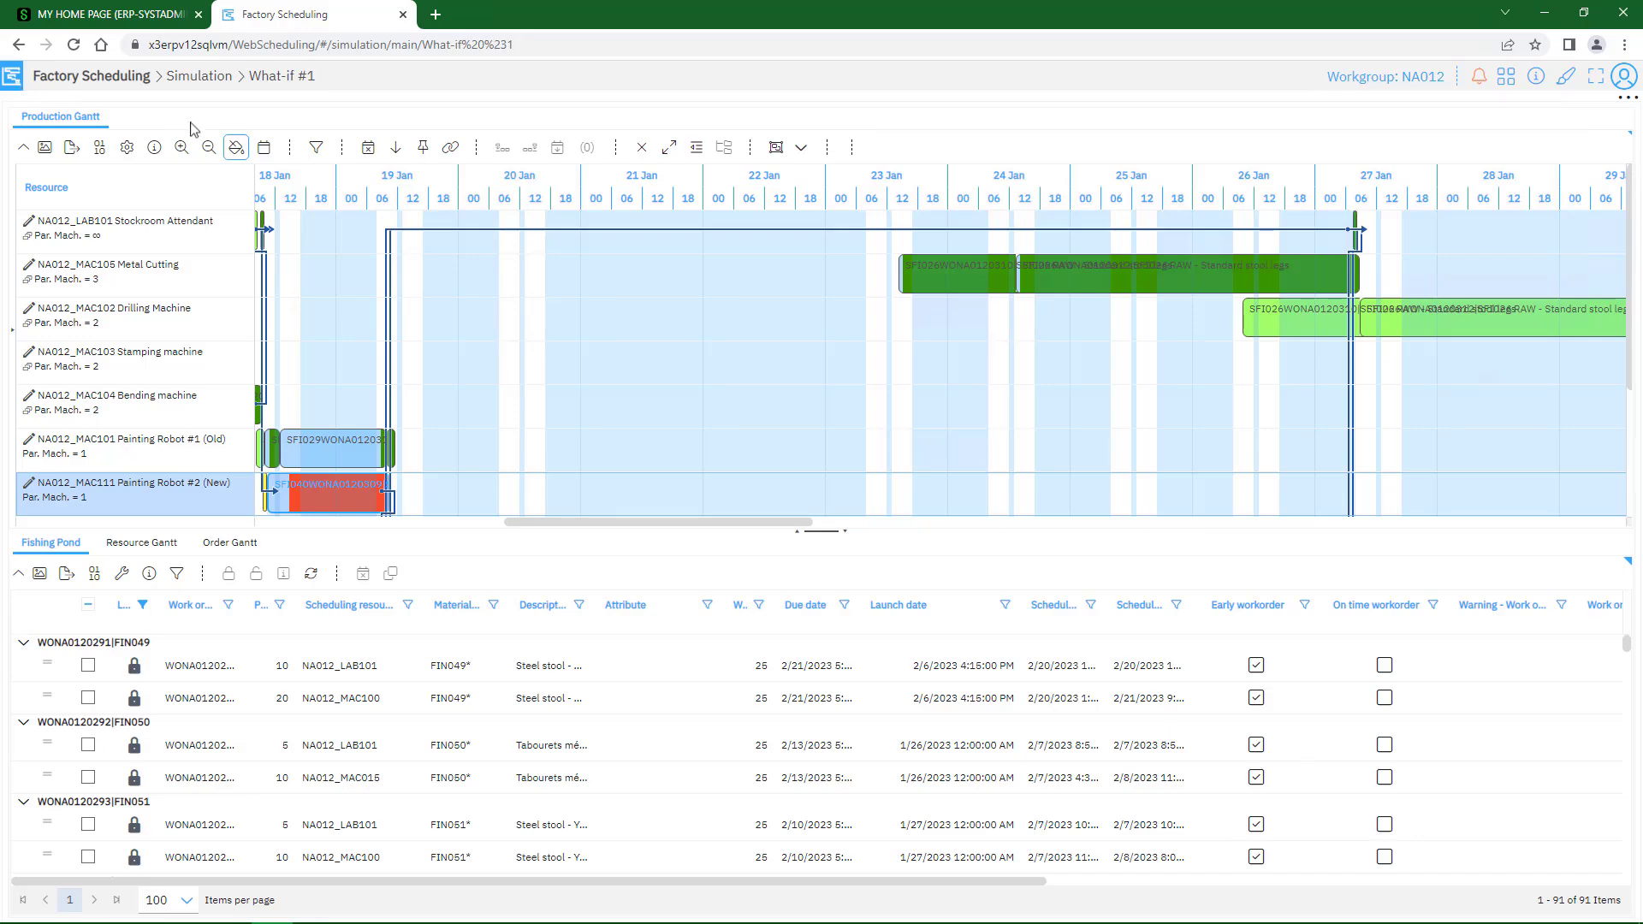
Step: Select the SFI026 activity starting 23 January on Metal Cutting to locate its operation in the Fishing Pond
{"action": "left_click", "coordinate": [909, 286]}
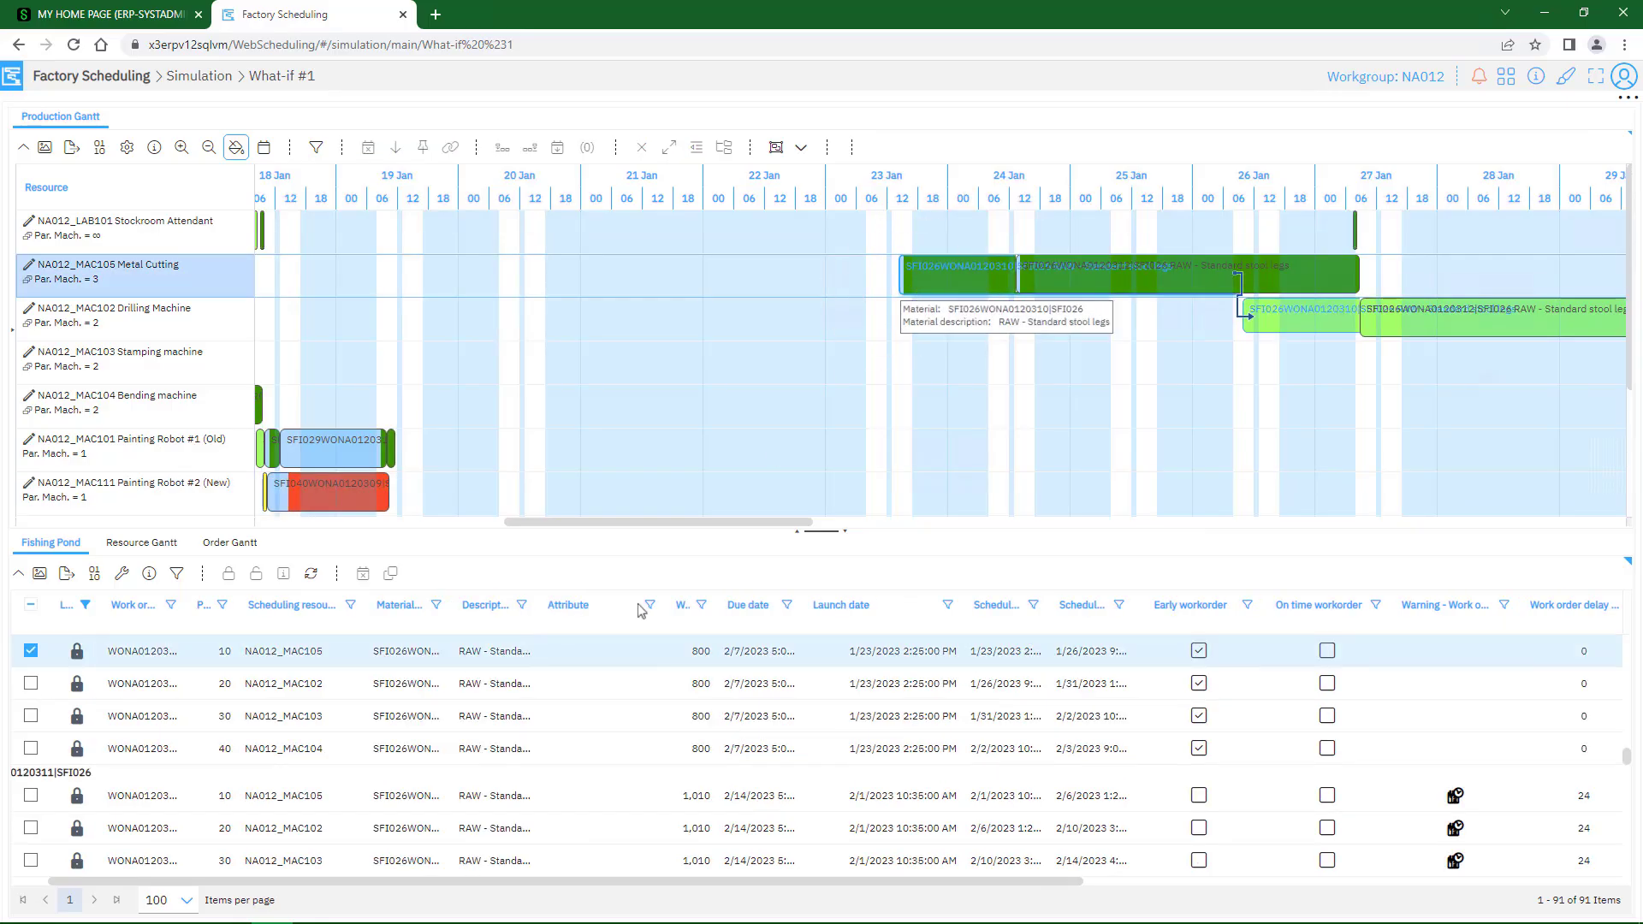
{"action": "left_click", "coordinate": [592, 656]}
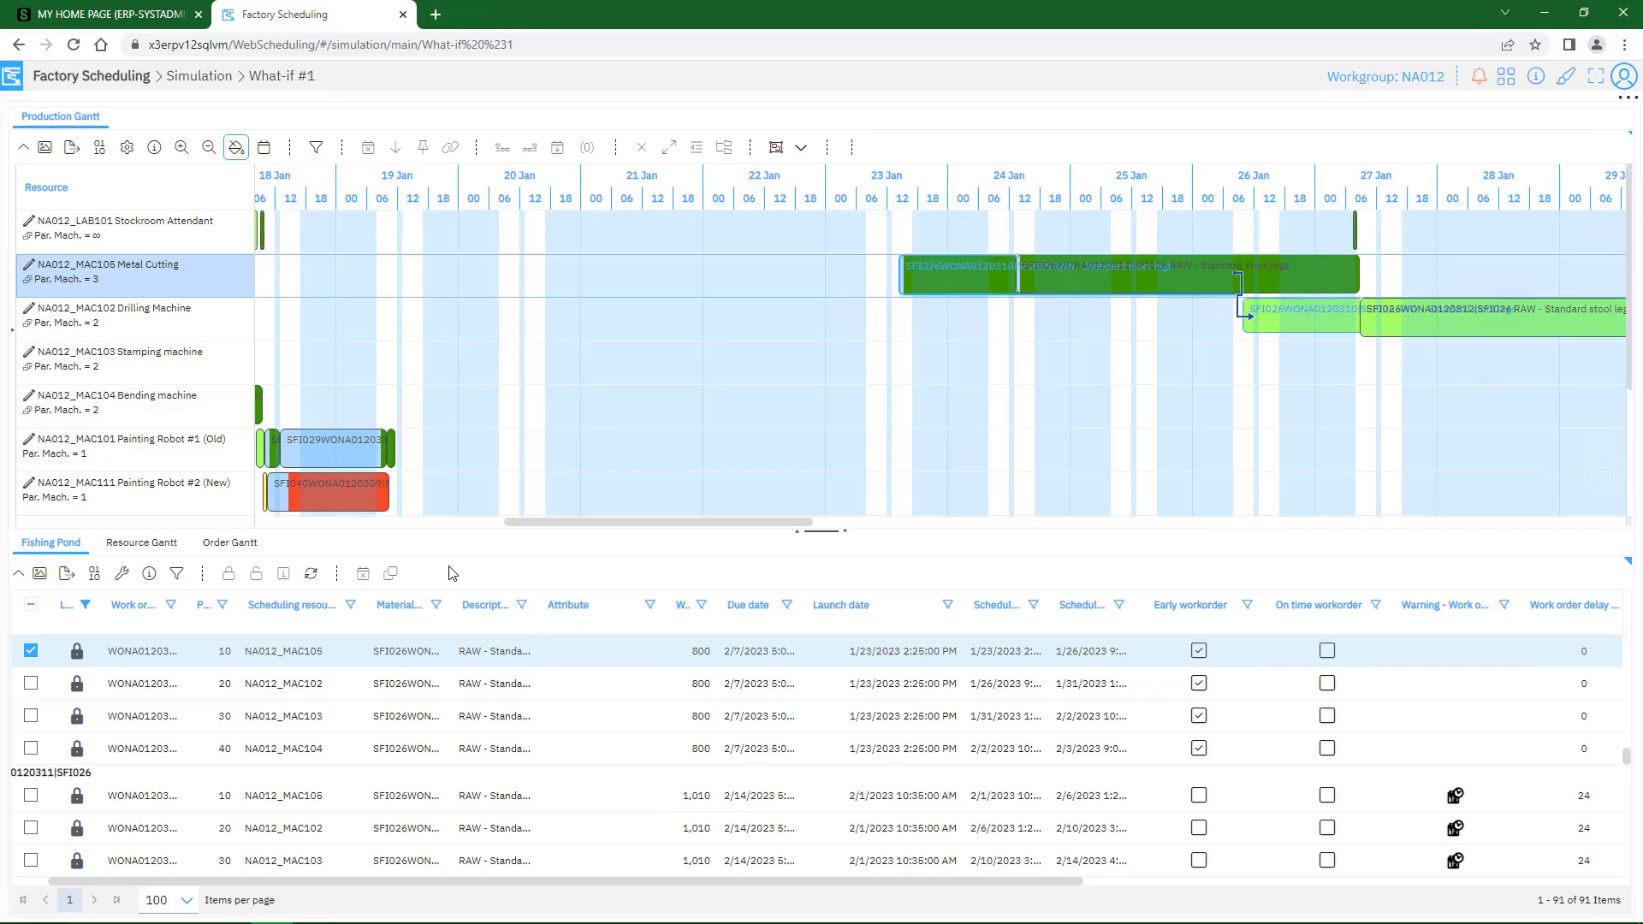
{"action": "left_click", "coordinate": [43, 546]}
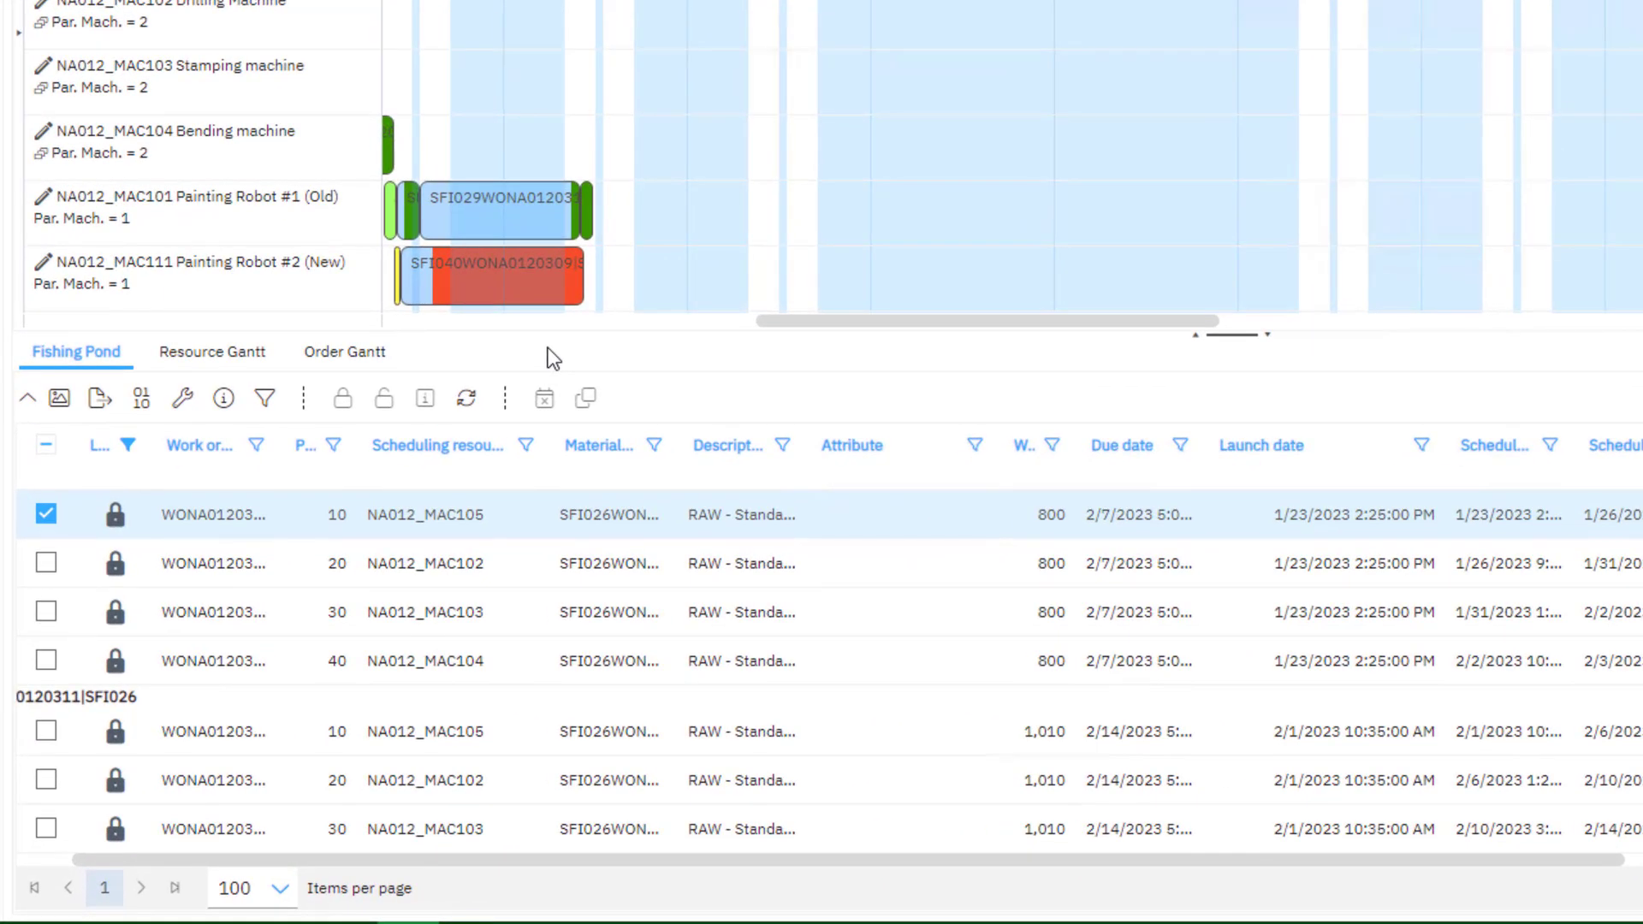
Step: Examine the Fishing Pond's operations from the SFI026 orders down to the color attributes of the painting operations on SFI027 to SFI030
{"action": "left_click", "coordinate": [135, 696]}
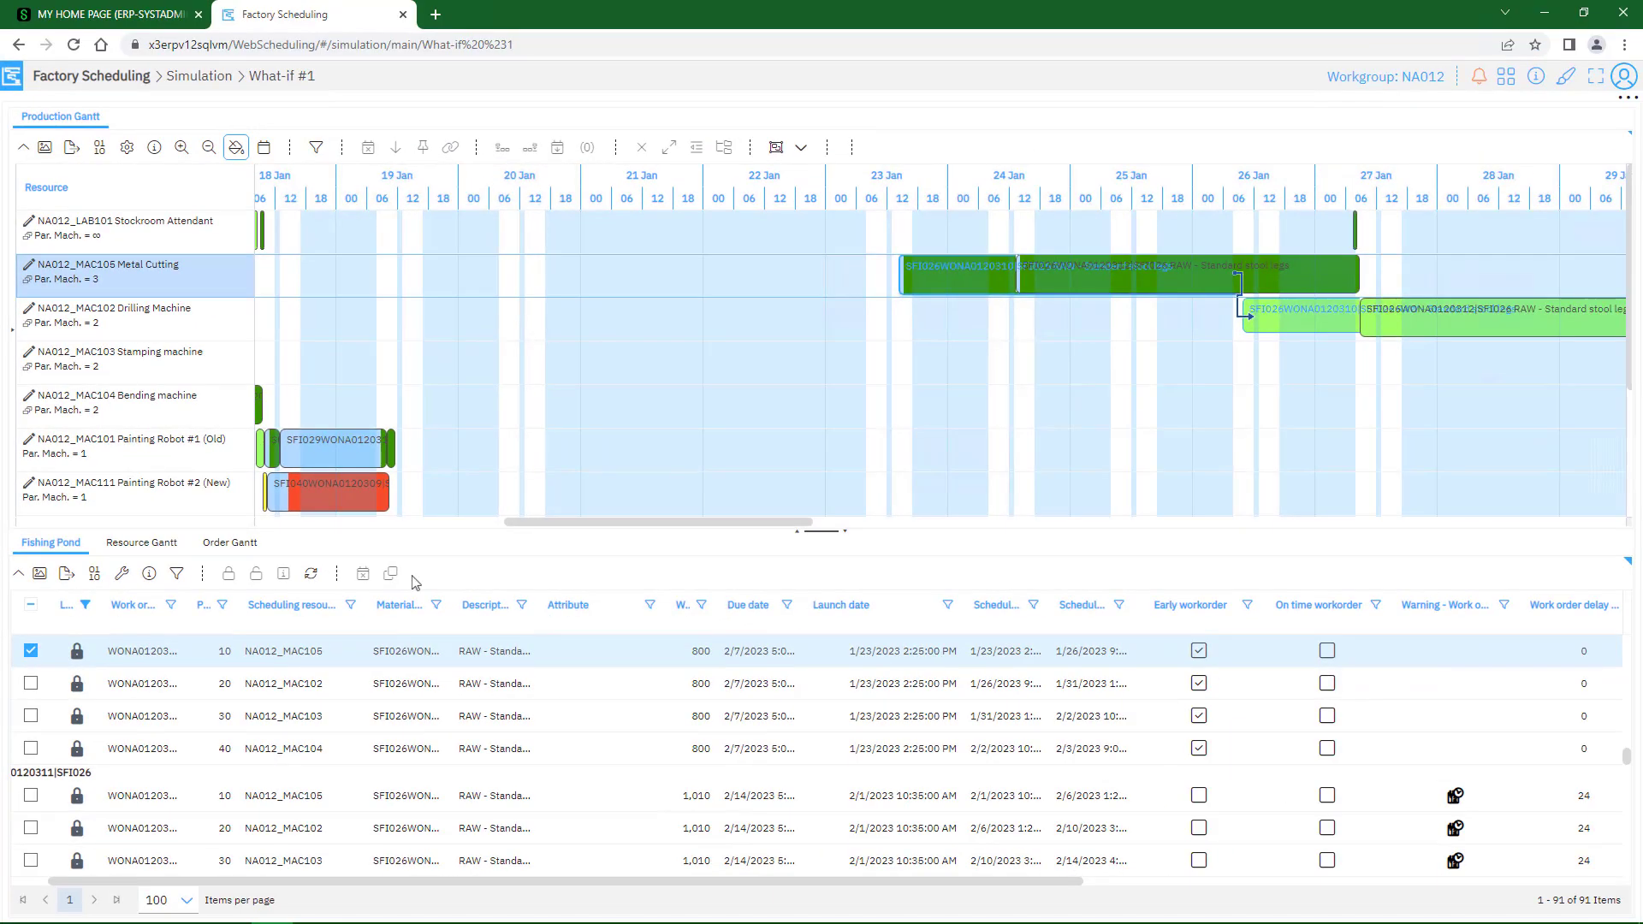
{"action": "key", "text": "ctrl"}
{"action": "scroll", "coordinate": [595, 665], "scroll_direction": "down", "scroll_amount": 3}
{"action": "scroll", "coordinate": [594, 666], "scroll_direction": "down", "scroll_amount": 5}
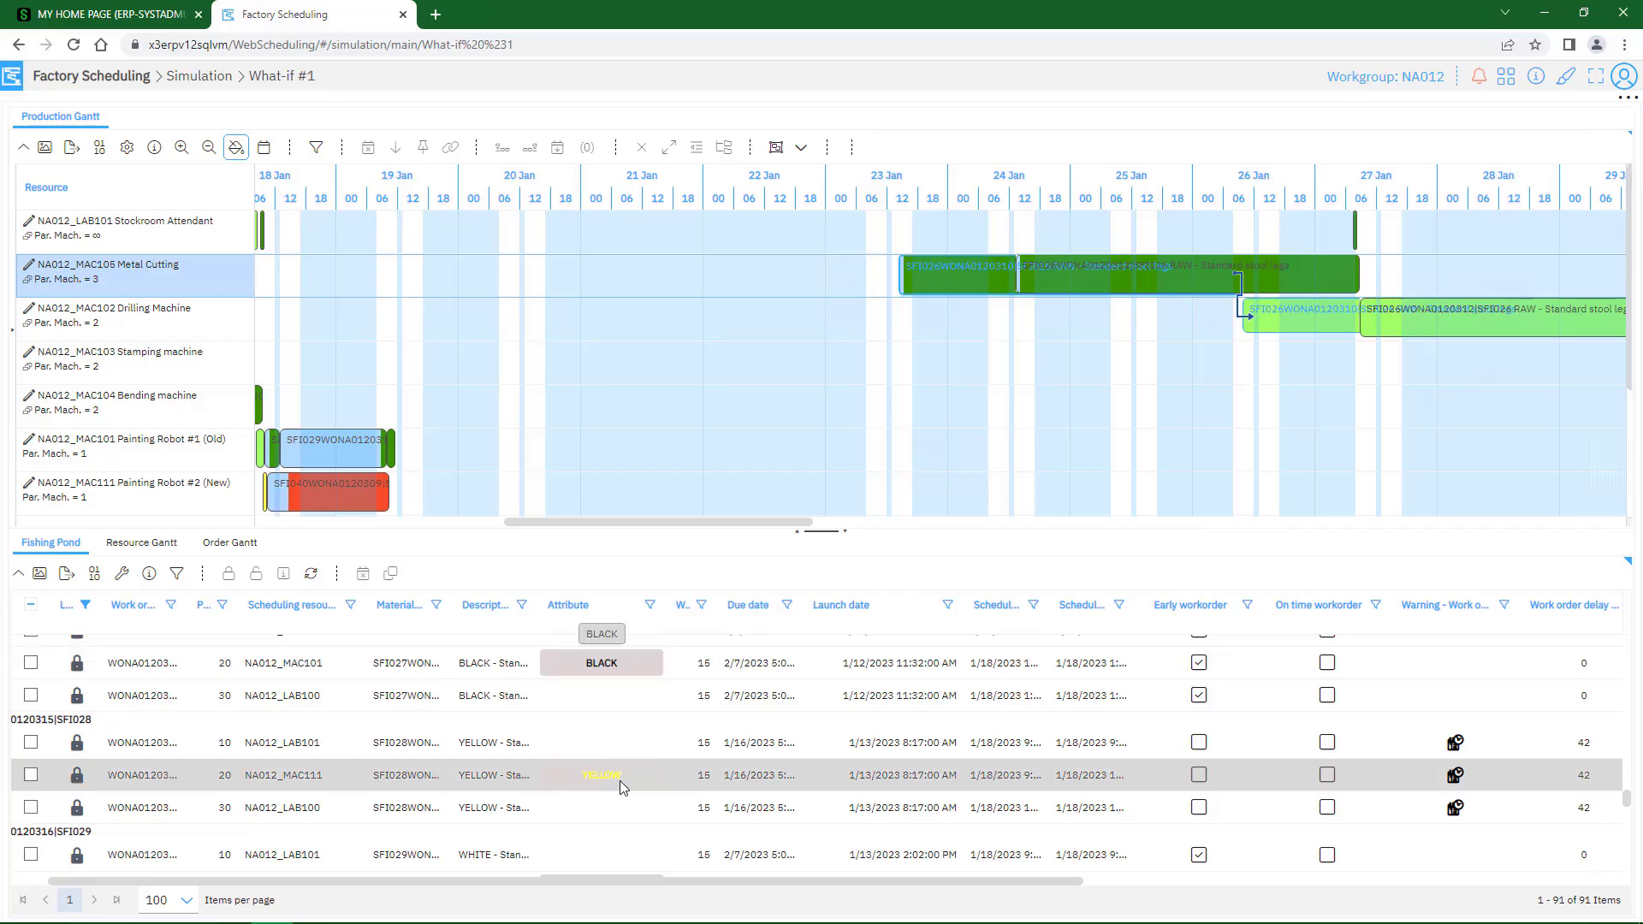
{"action": "scroll", "coordinate": [619, 780], "scroll_direction": "down", "scroll_amount": 2}
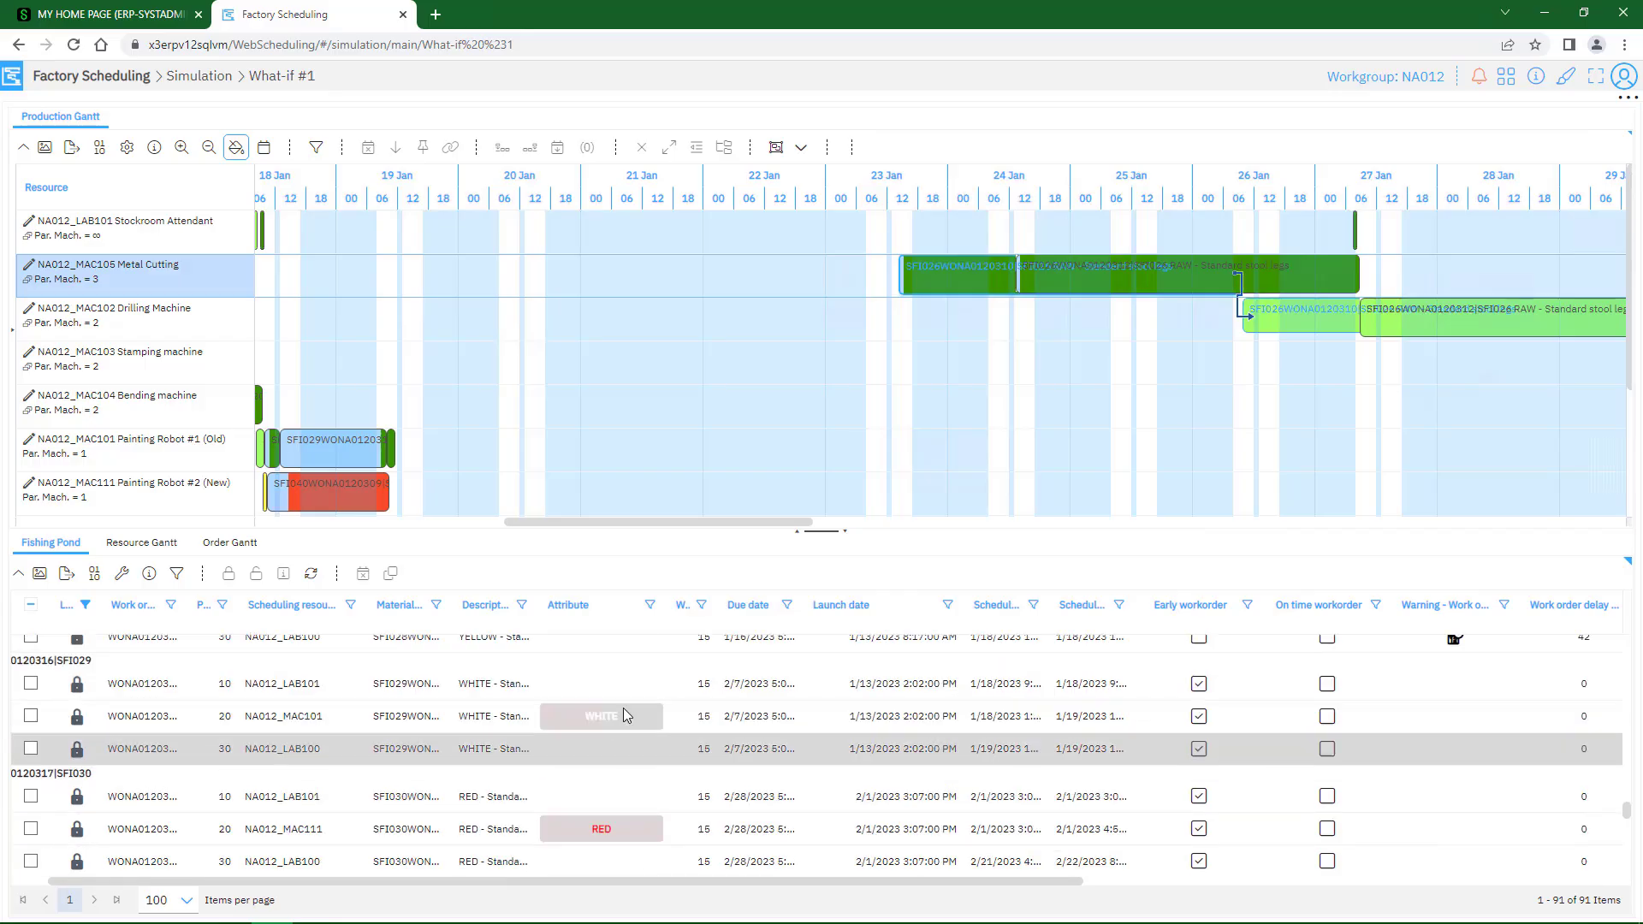
{"action": "left_click", "coordinate": [607, 832]}
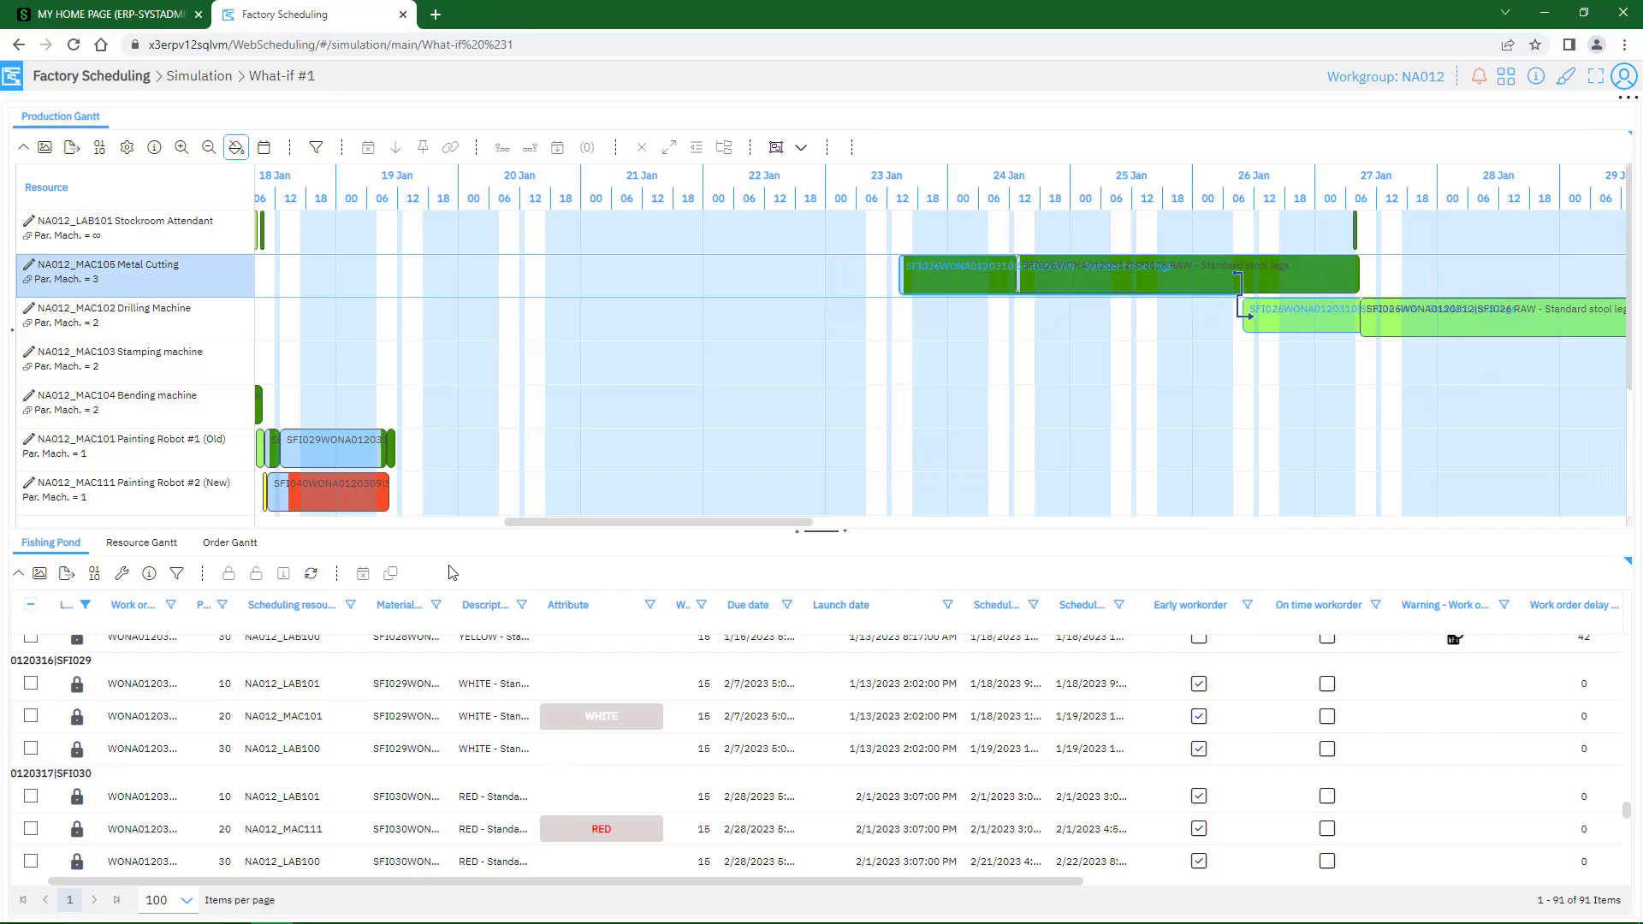
{"action": "left_click", "coordinate": [40, 575]}
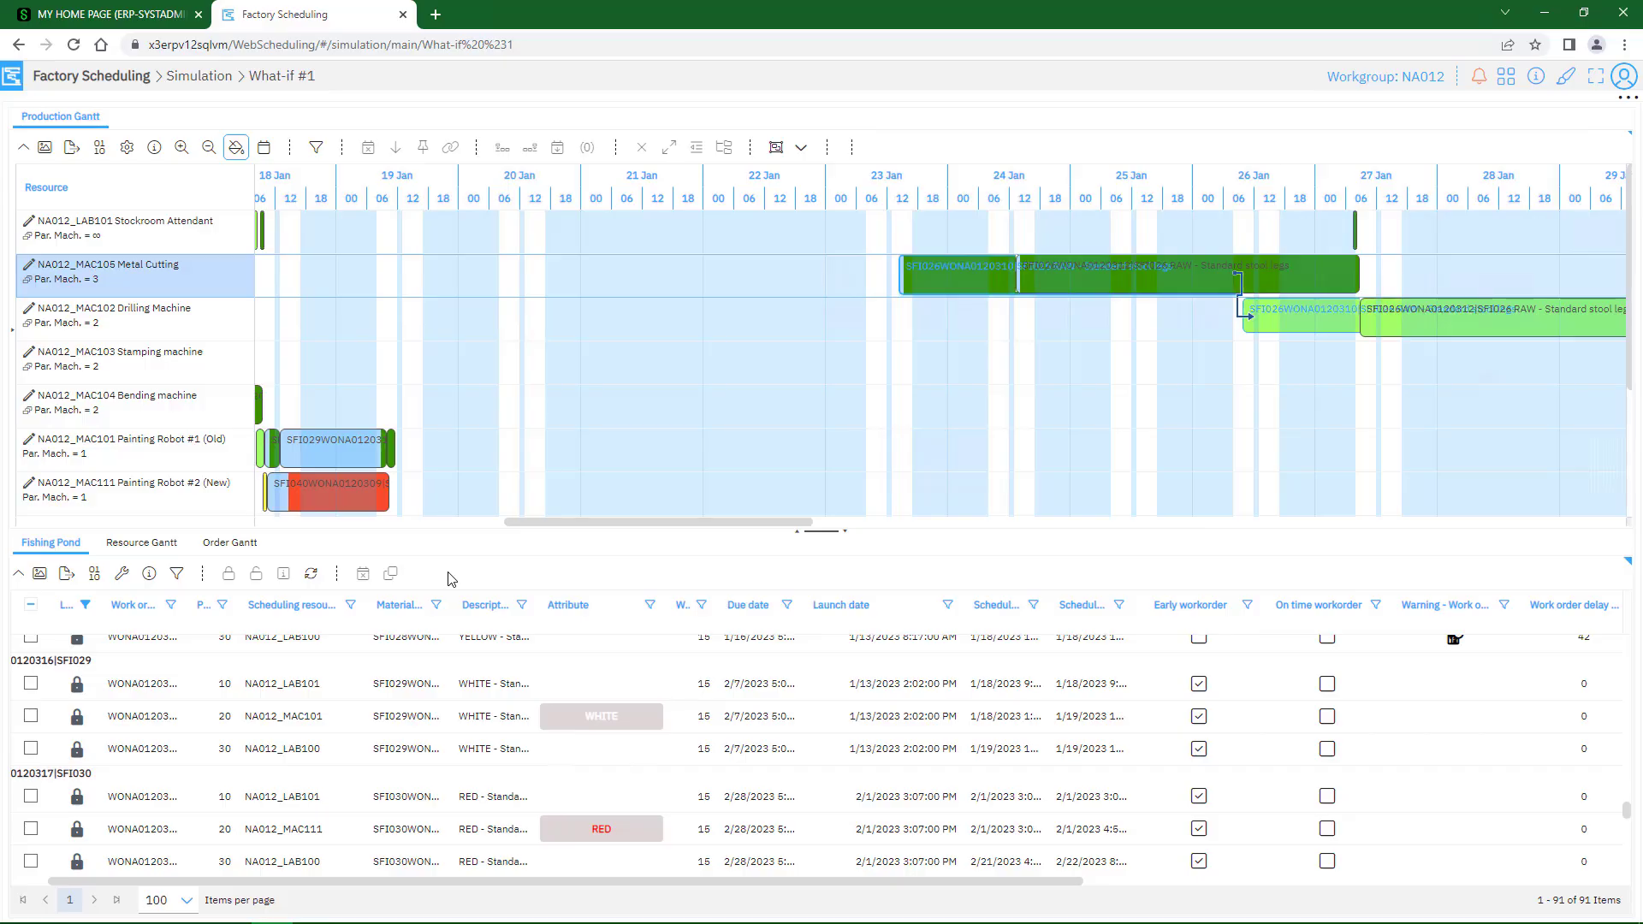
{"action": "left_click", "coordinate": [66, 579]}
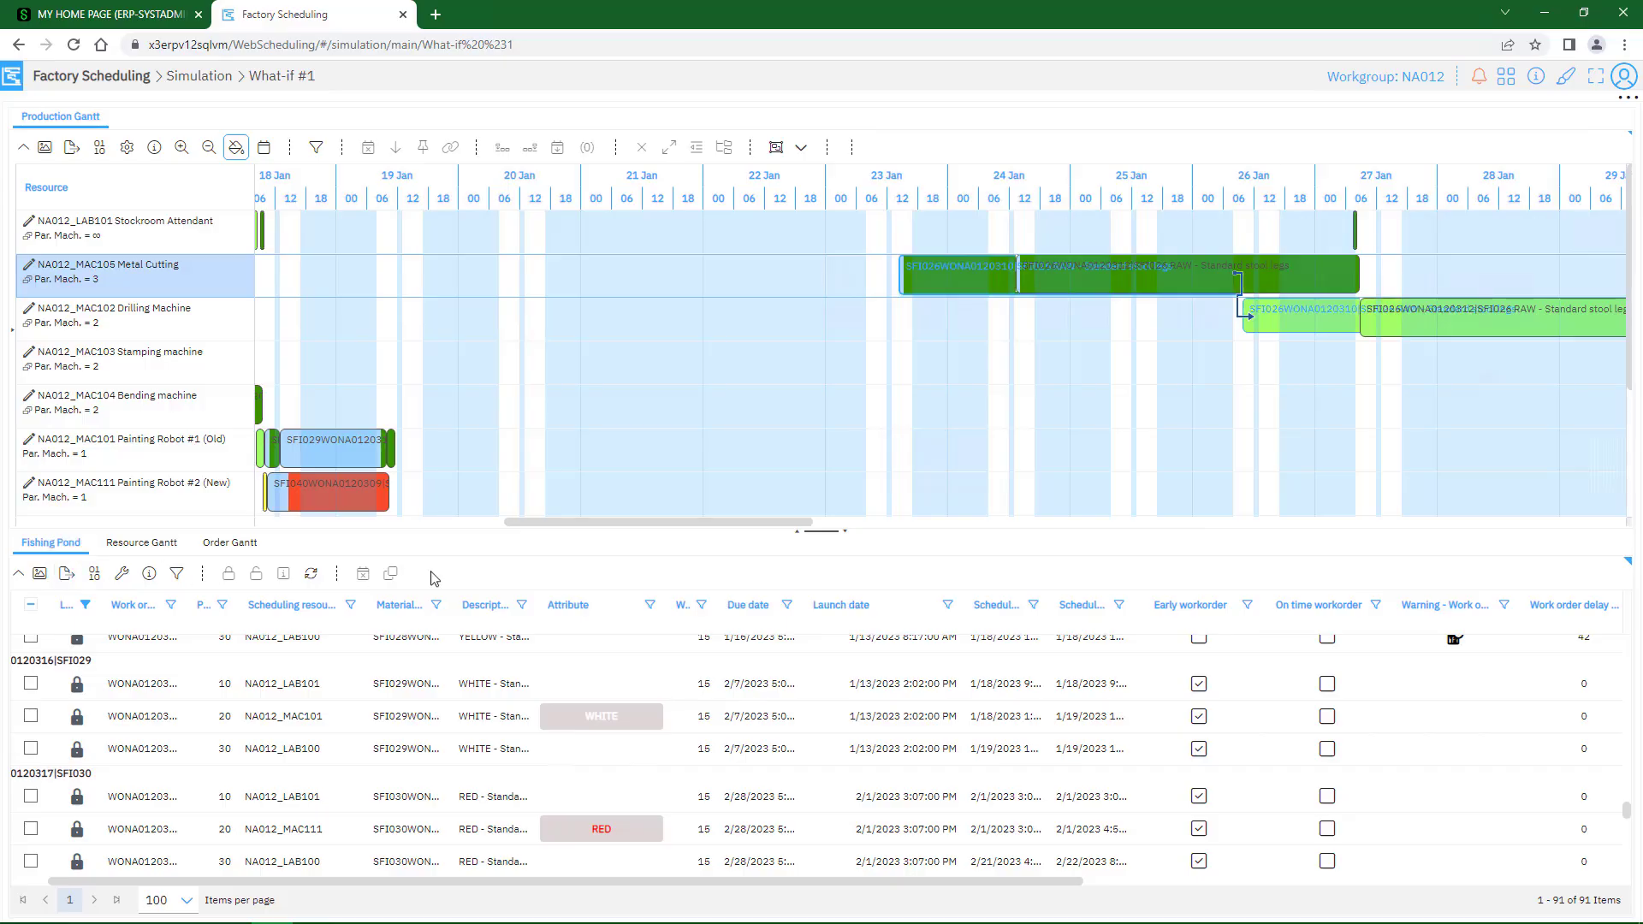
Step: Show the Resource Gantt for NA012_MAC105 and examine its operations and parallel machine load from 9 January to 27 January
{"action": "left_click", "coordinate": [143, 548]}
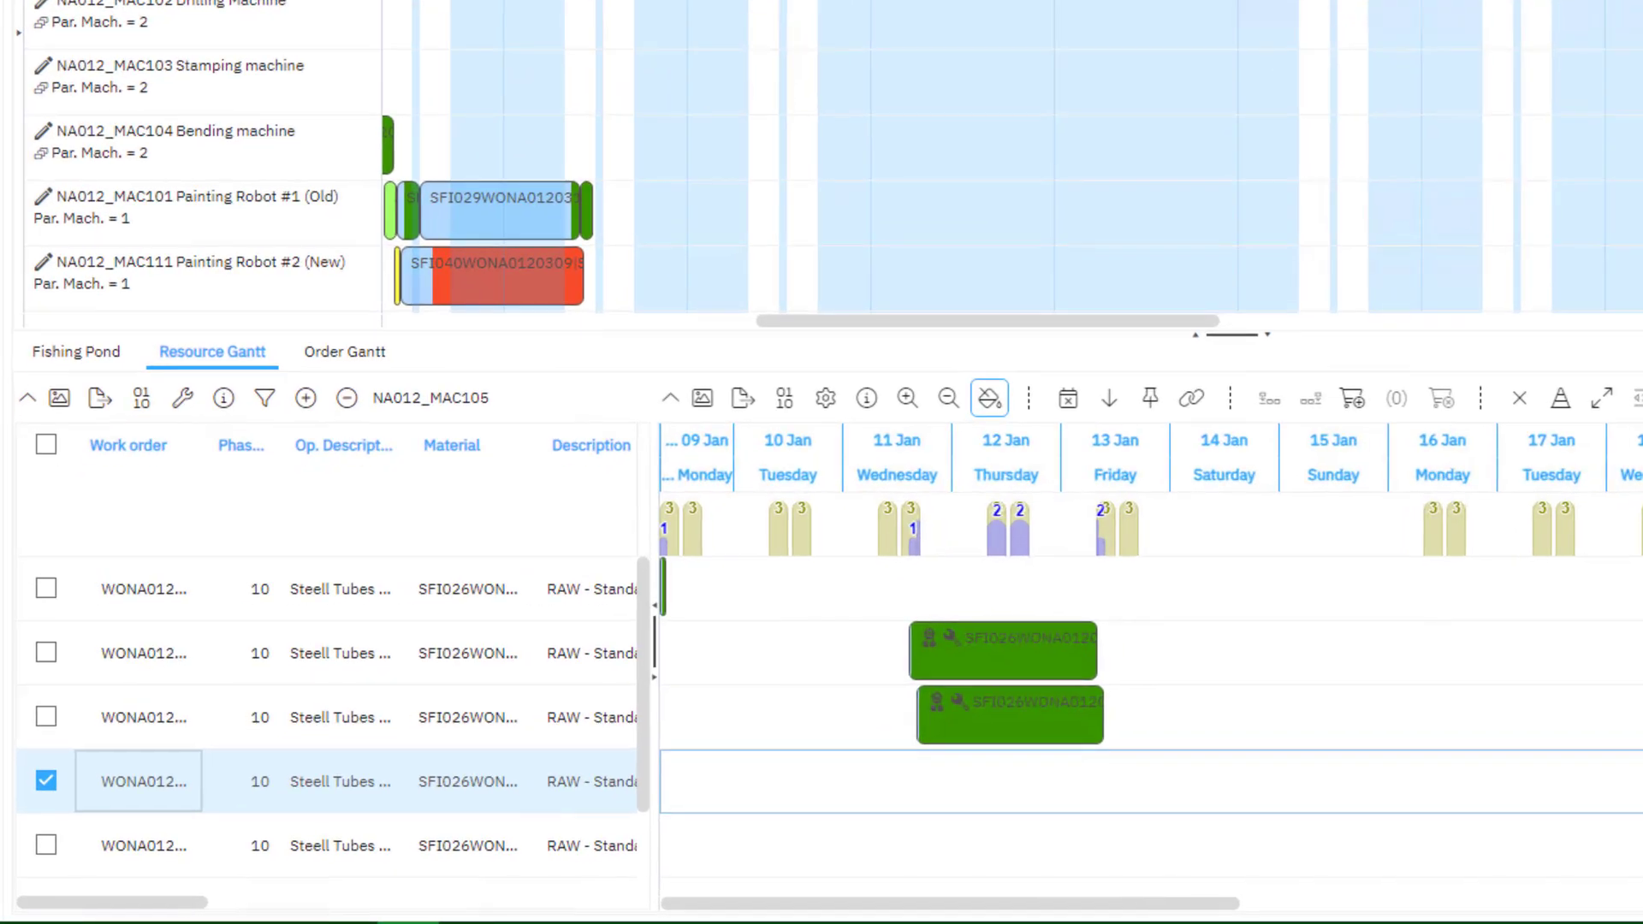
{"action": "left_click", "coordinate": [325, 716]}
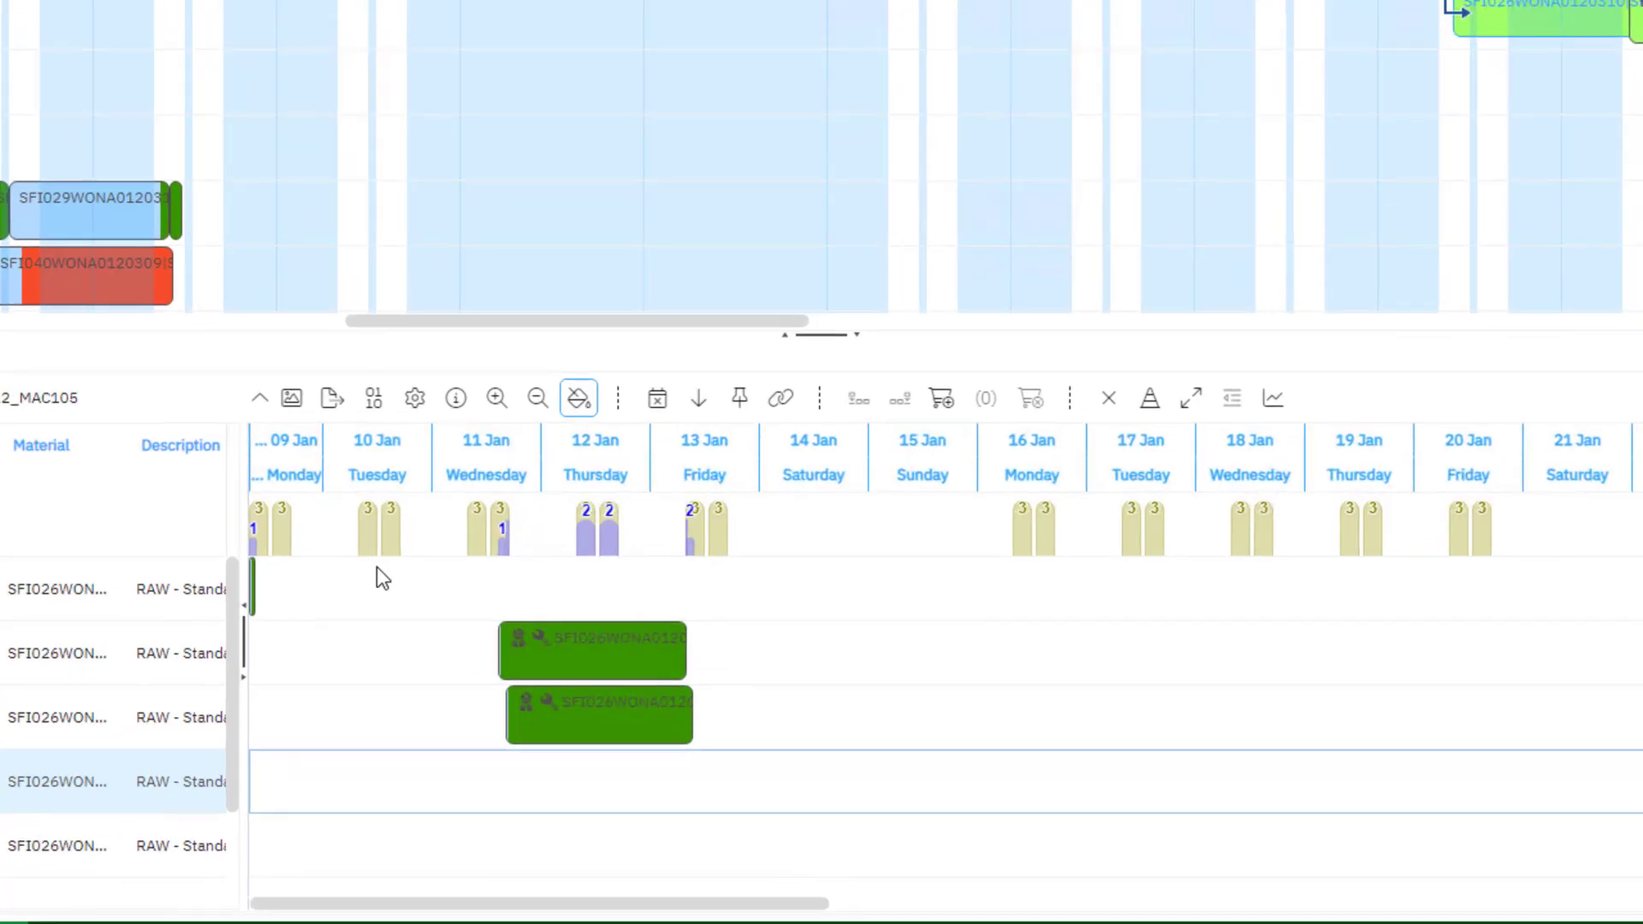
{"action": "key", "text": "ctrl"}
{"action": "key", "text": "ctrl"}
{"action": "key", "text": "ctrl"}
{"action": "left_click_drag", "start_coordinate": [764, 909], "coordinate": [1032, 903]}
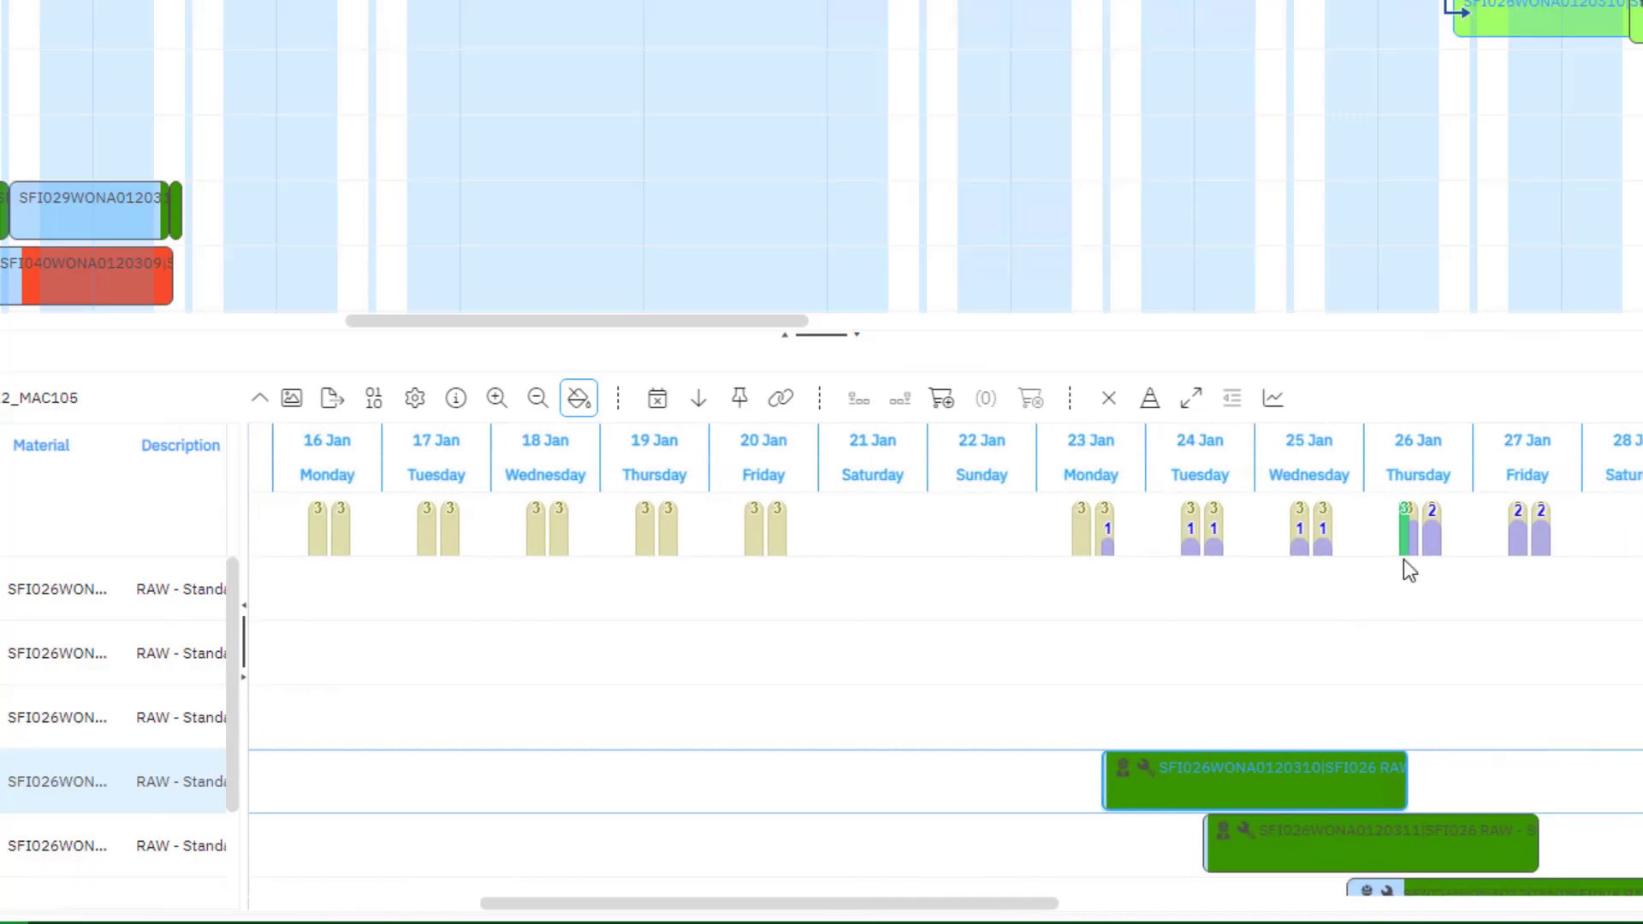
{"action": "key", "text": "ctrl"}
{"action": "left_click_drag", "start_coordinate": [667, 909], "coordinate": [436, 908]}
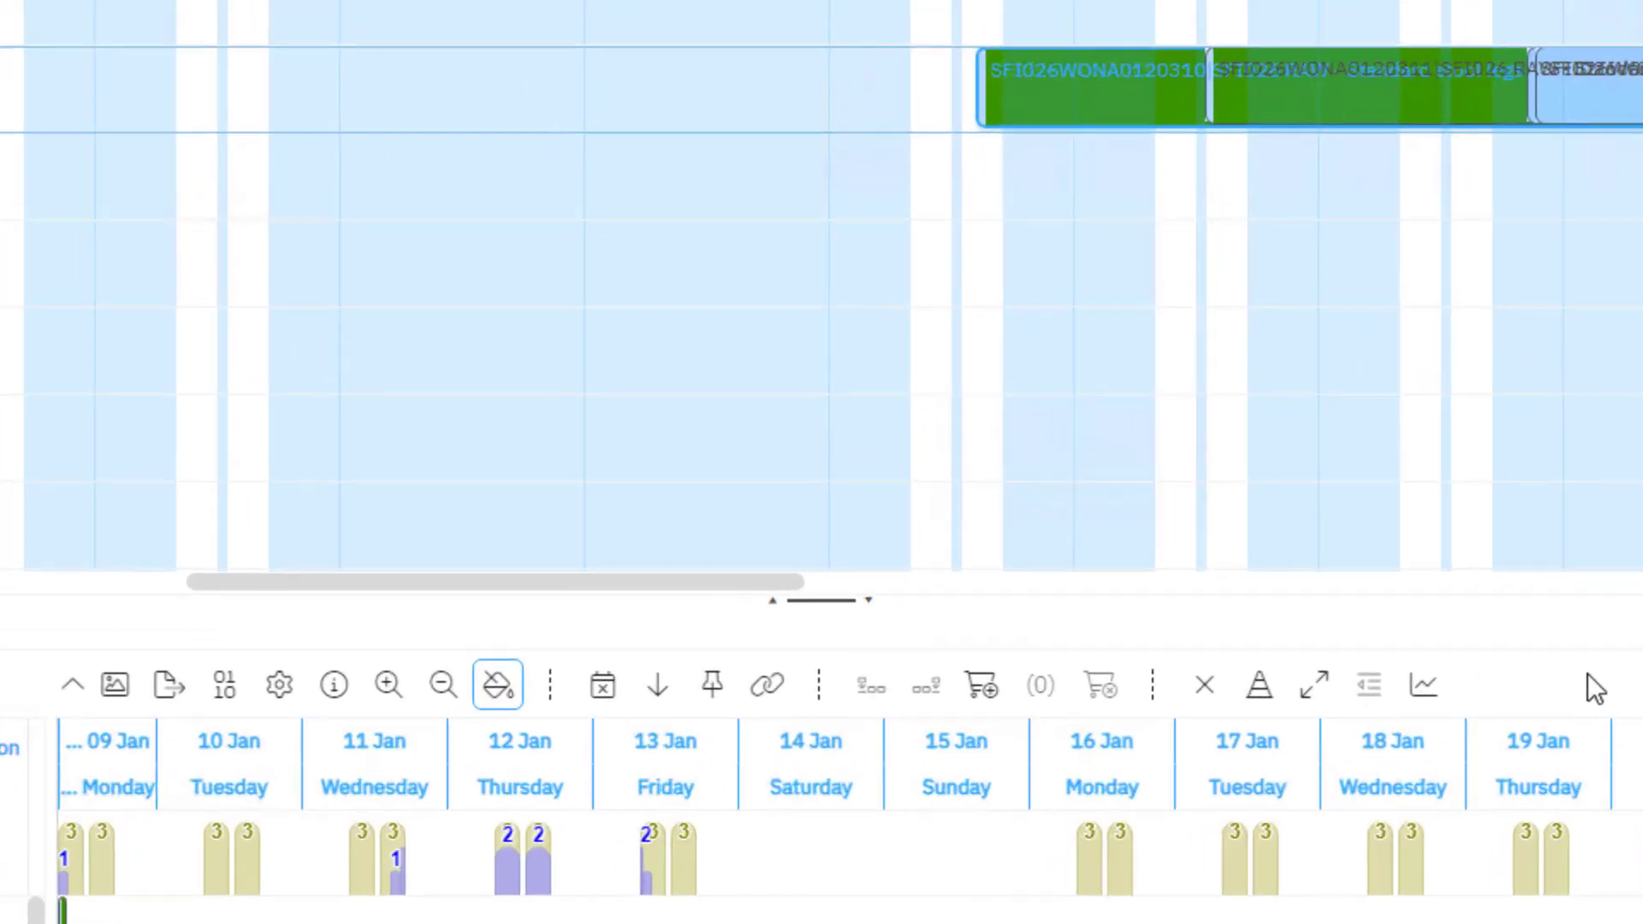
Step: Add a general machine downtime on NA012_MAC105 from 1/12/2023 12:00:00 AM to 1/13/2023 12:00:00 AM
{"action": "left_click", "coordinate": [1259, 688]}
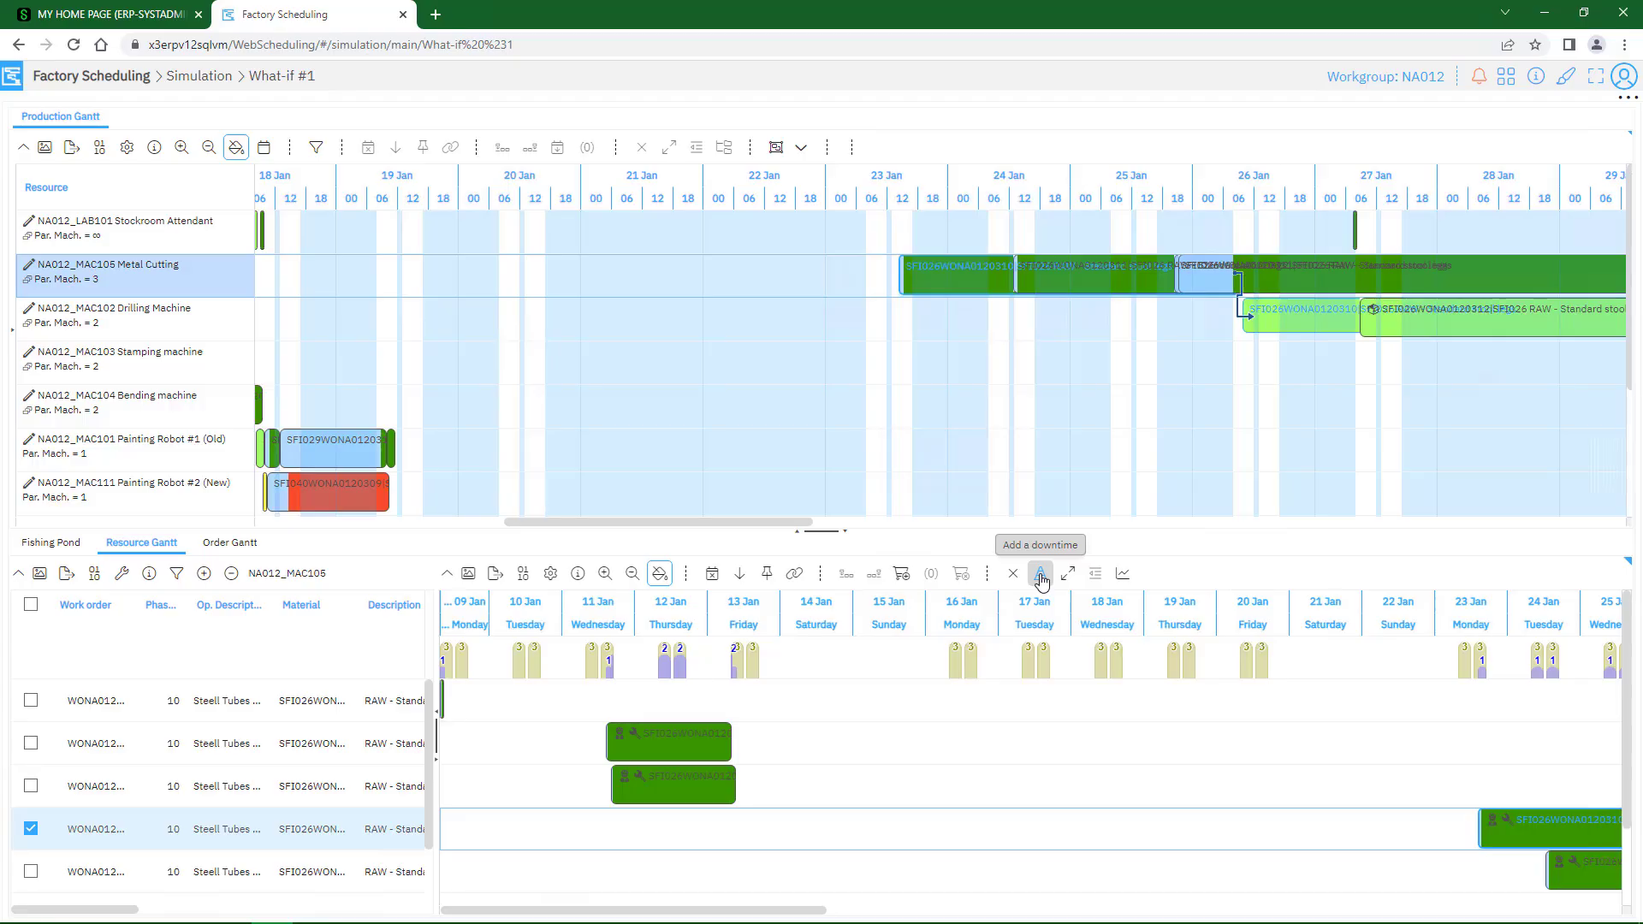
{"action": "left_click", "coordinate": [1041, 575]}
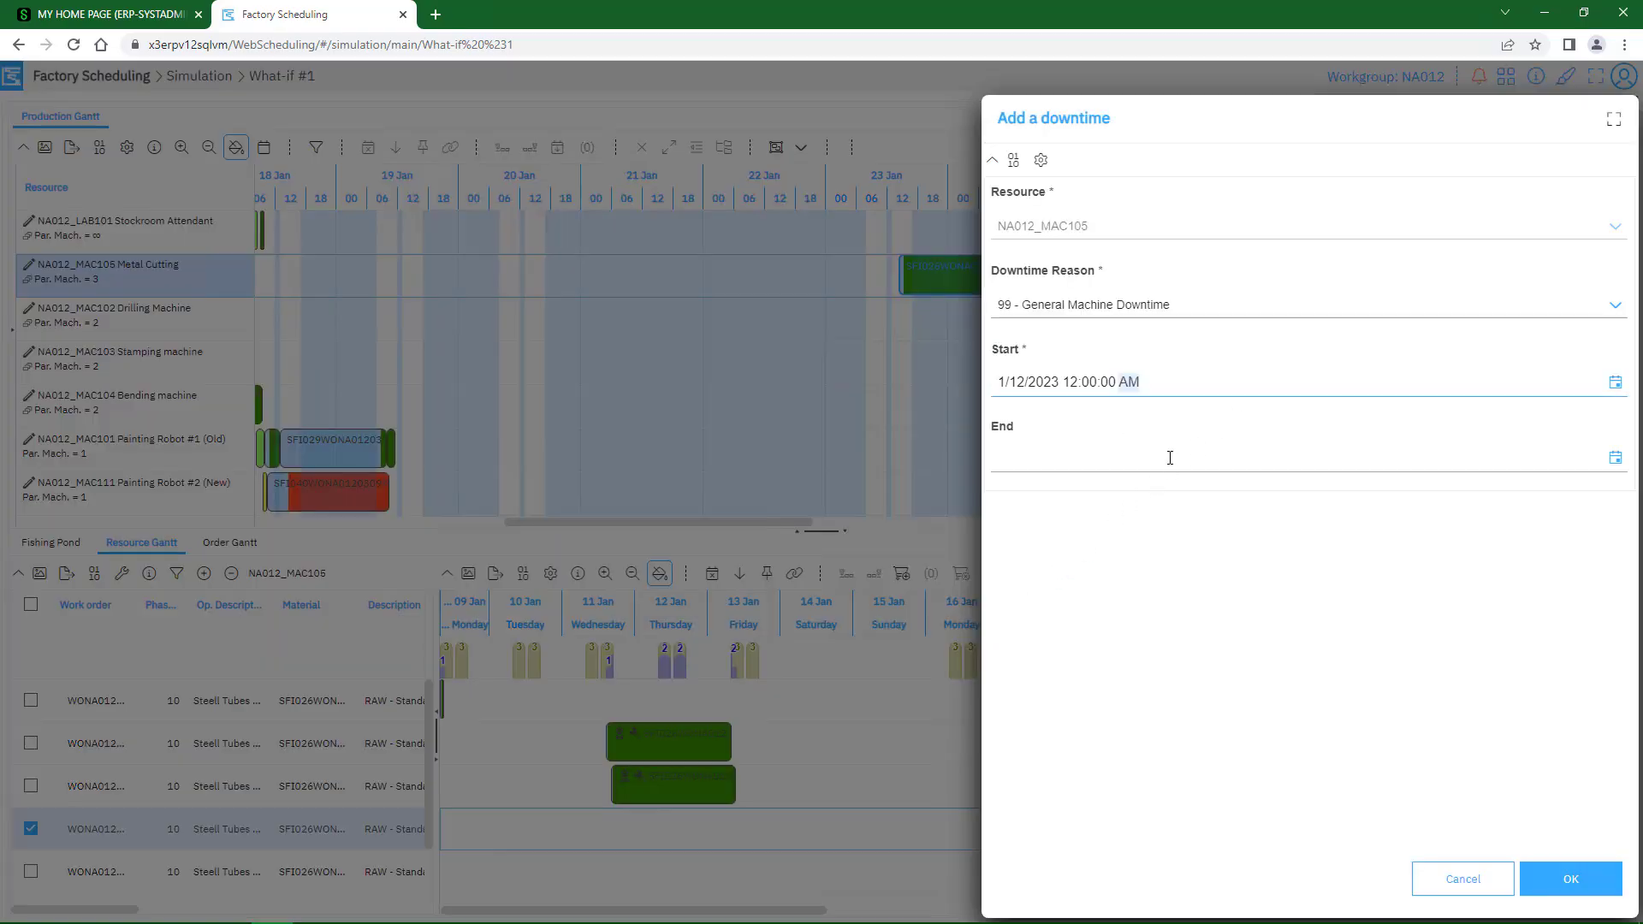
{"action": "left_click", "coordinate": [1170, 457]}
{"action": "left_click", "coordinate": [1022, 457]}
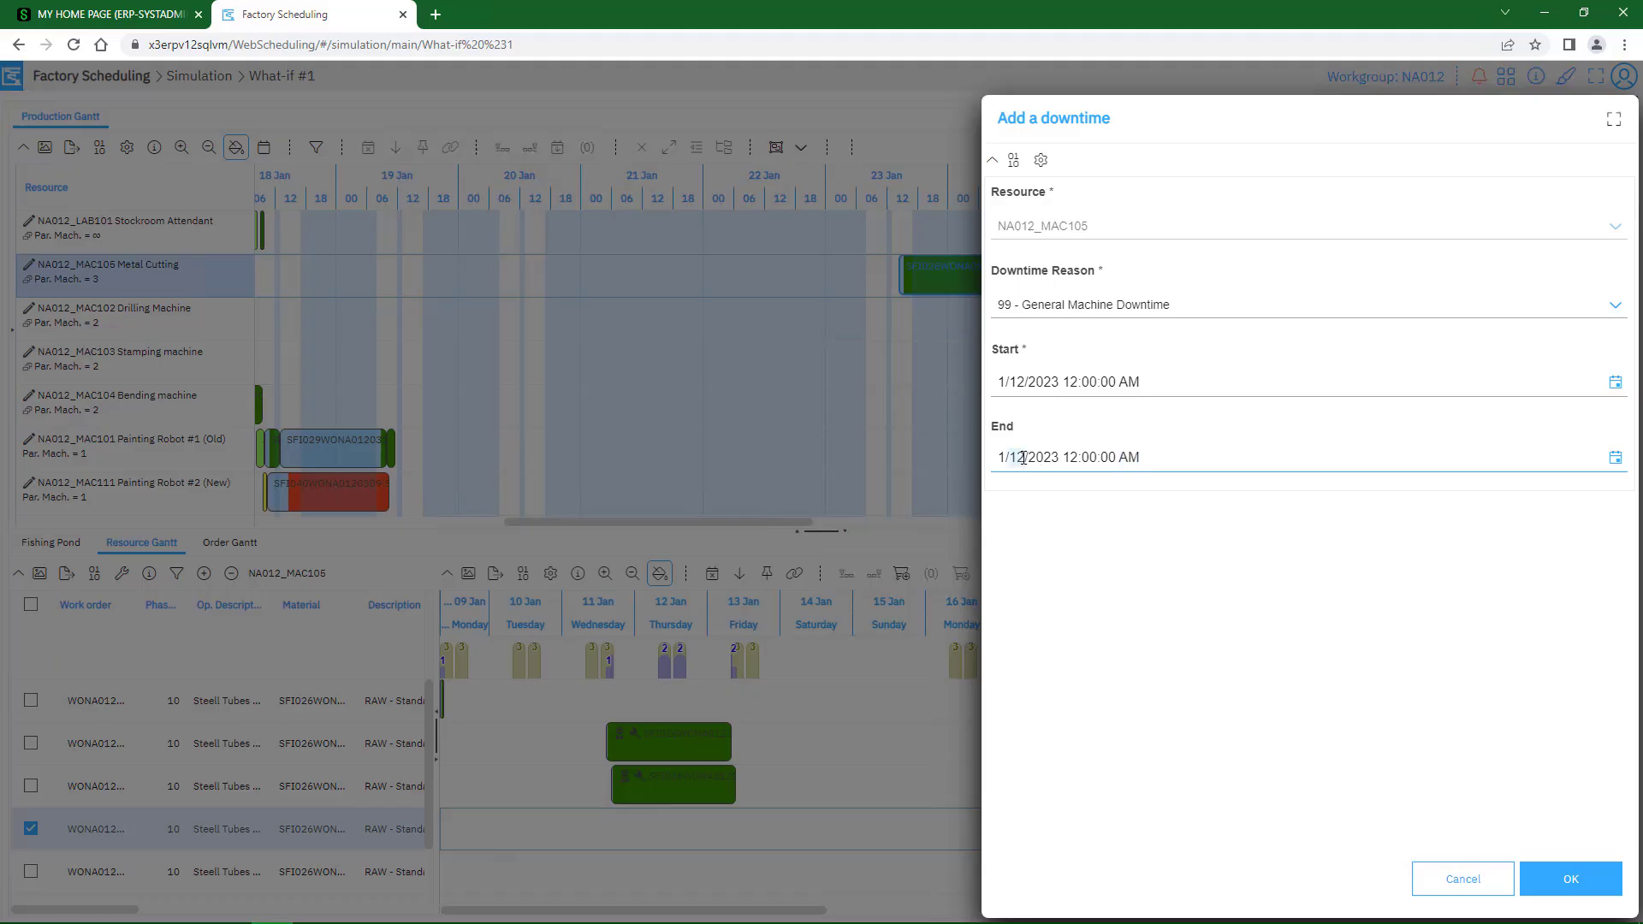
{"action": "type", "text": "13"}
{"action": "left_click", "coordinate": [1560, 877]}
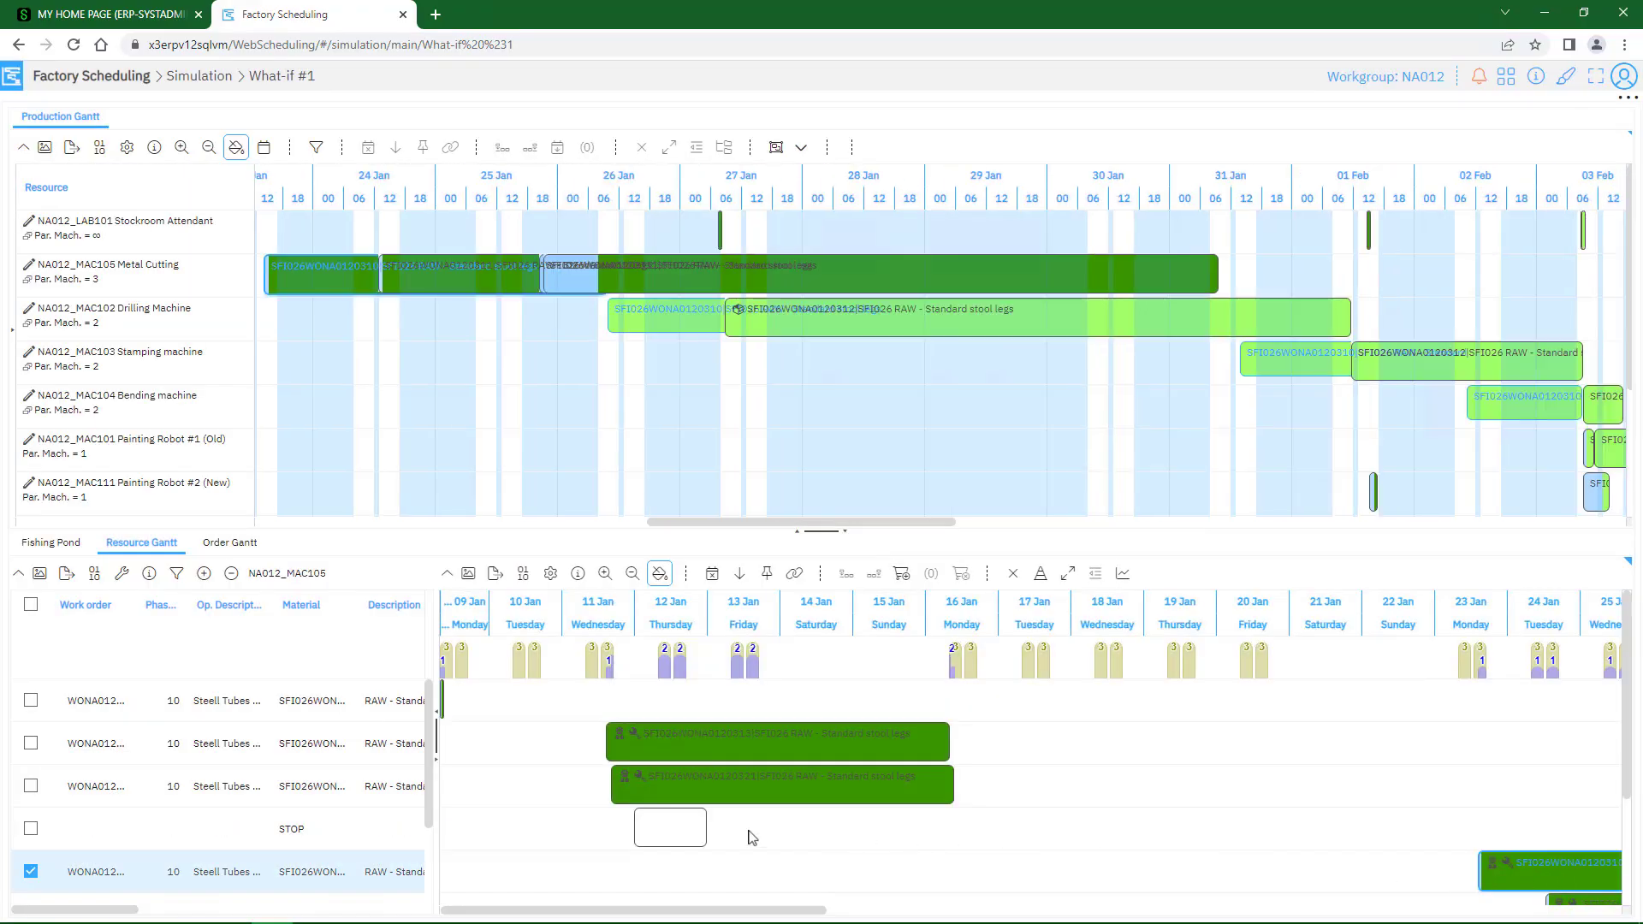
Step: Review the activity details of the 12 January downtime on NA012_MAC105, including its dates, reason and description, without changing them
{"action": "left_click", "coordinate": [693, 835]}
{"action": "left_click", "coordinate": [693, 834]}
{"action": "double_click", "coordinate": [693, 834]}
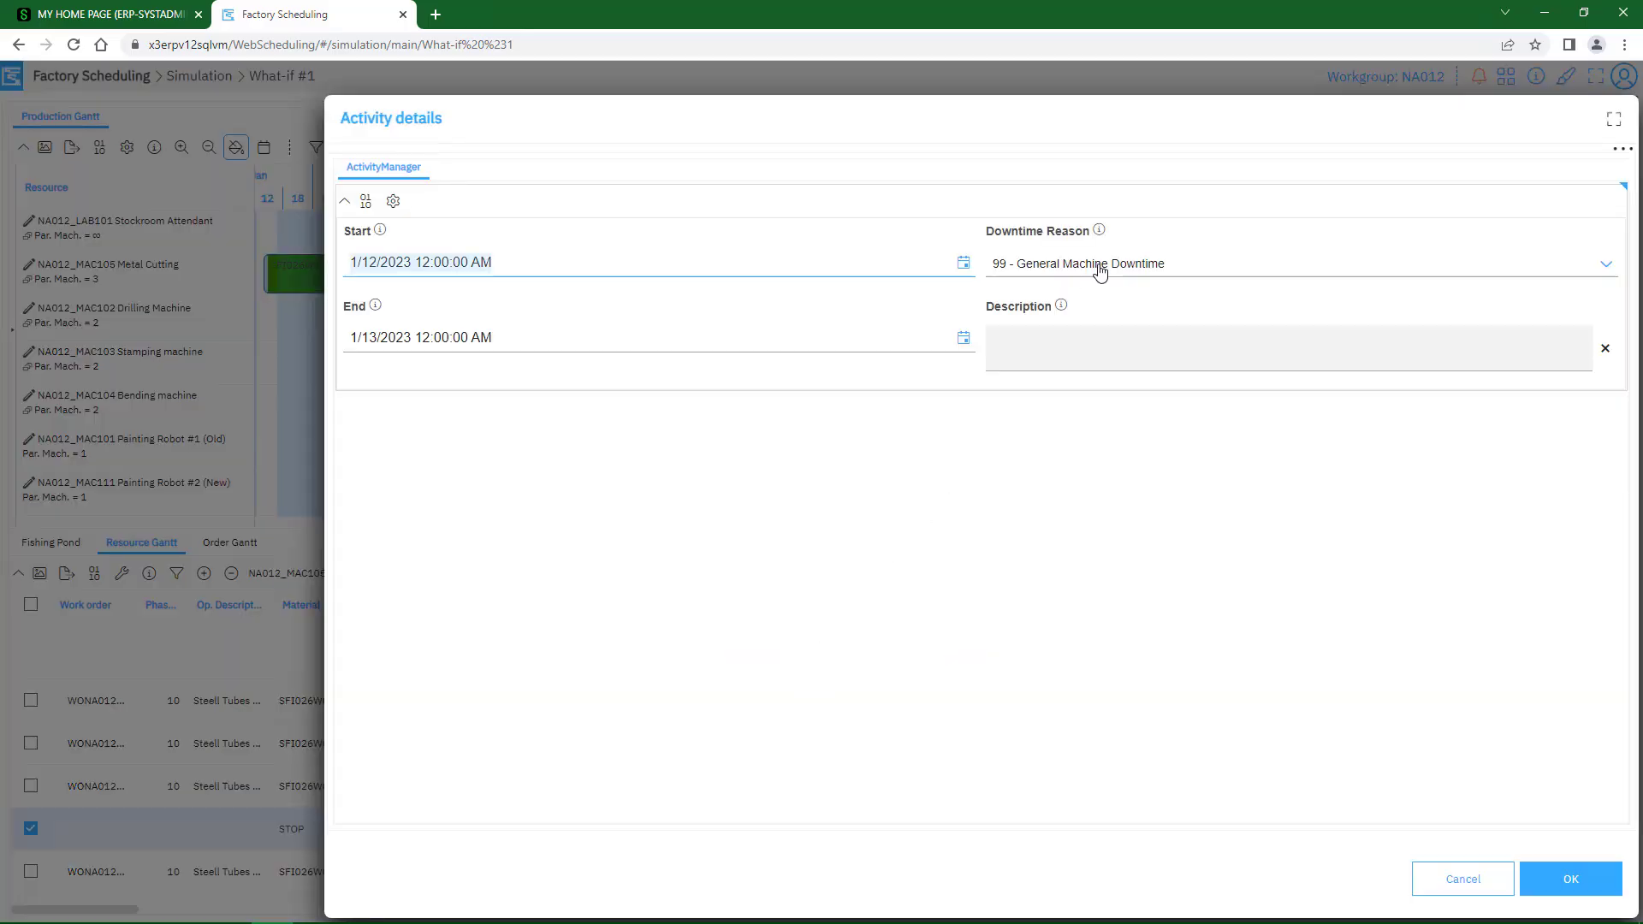
{"action": "left_click", "coordinate": [1099, 345]}
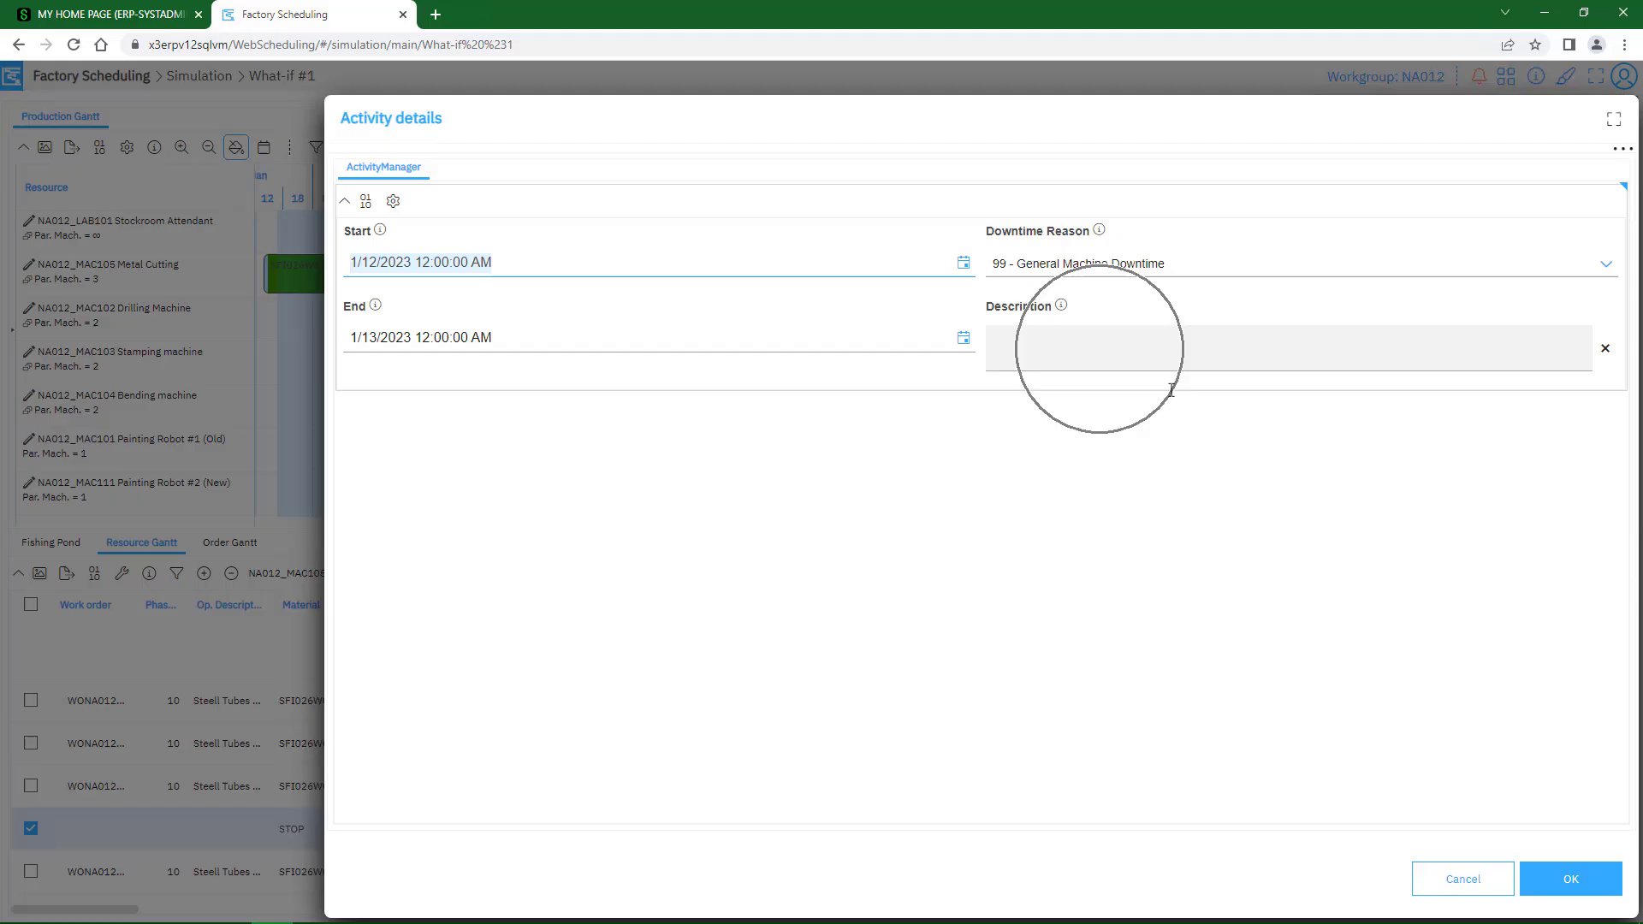
{"action": "left_click", "coordinate": [1446, 879]}
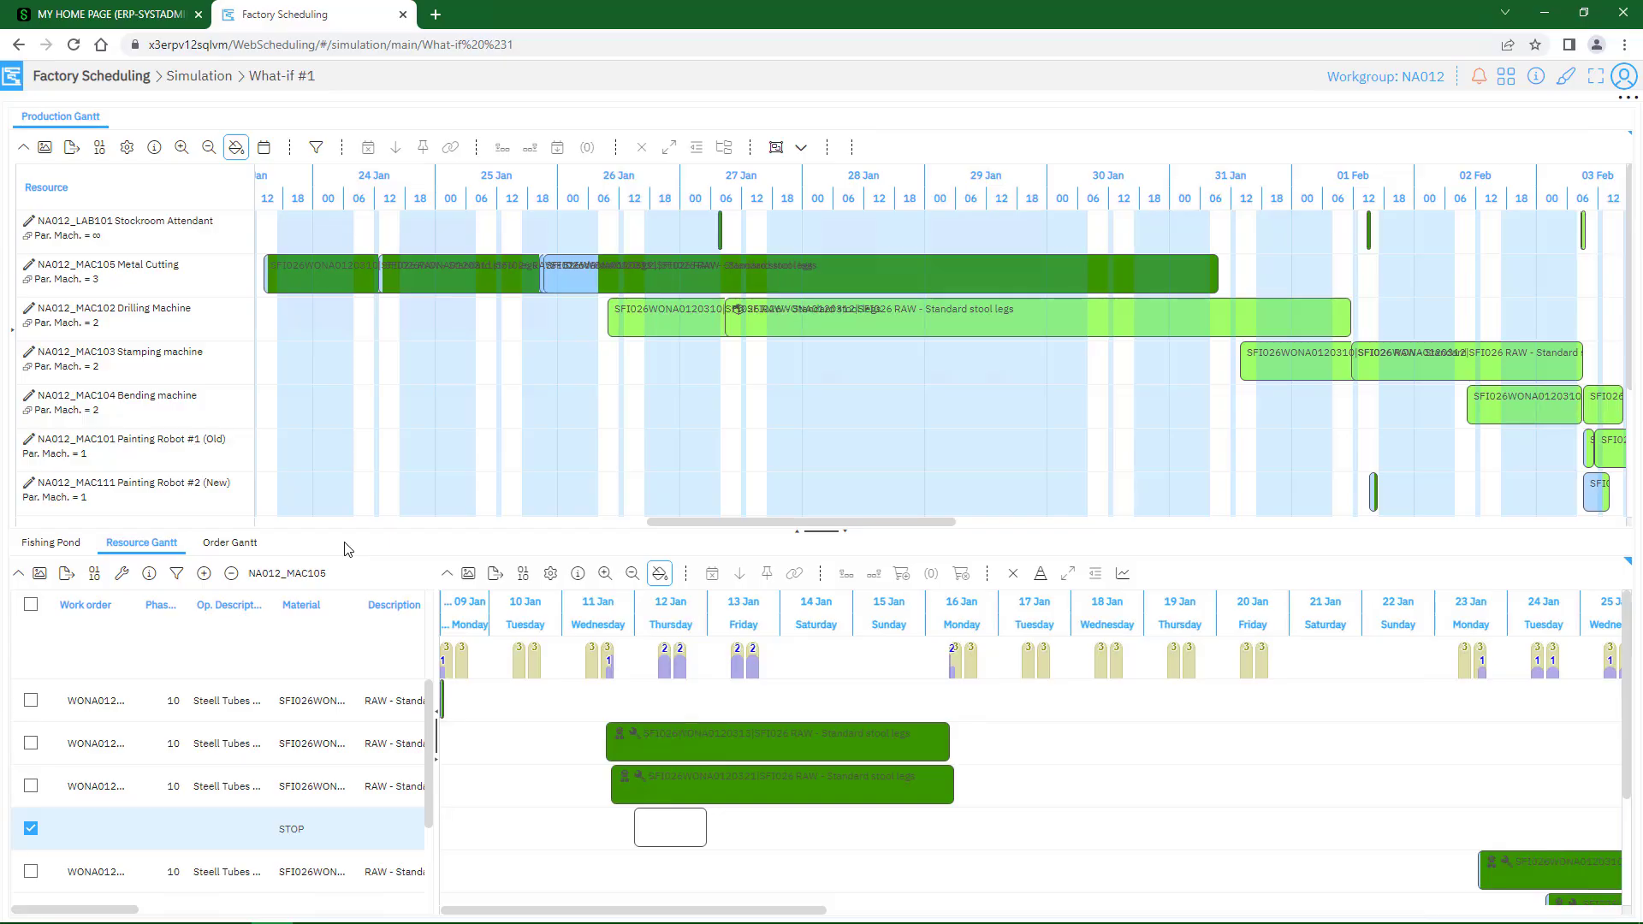
Step: Show the Order Gantt and expand the SFI026 work order starting 23 January to examine its operations 10 to 40
{"action": "left_click", "coordinate": [234, 549]}
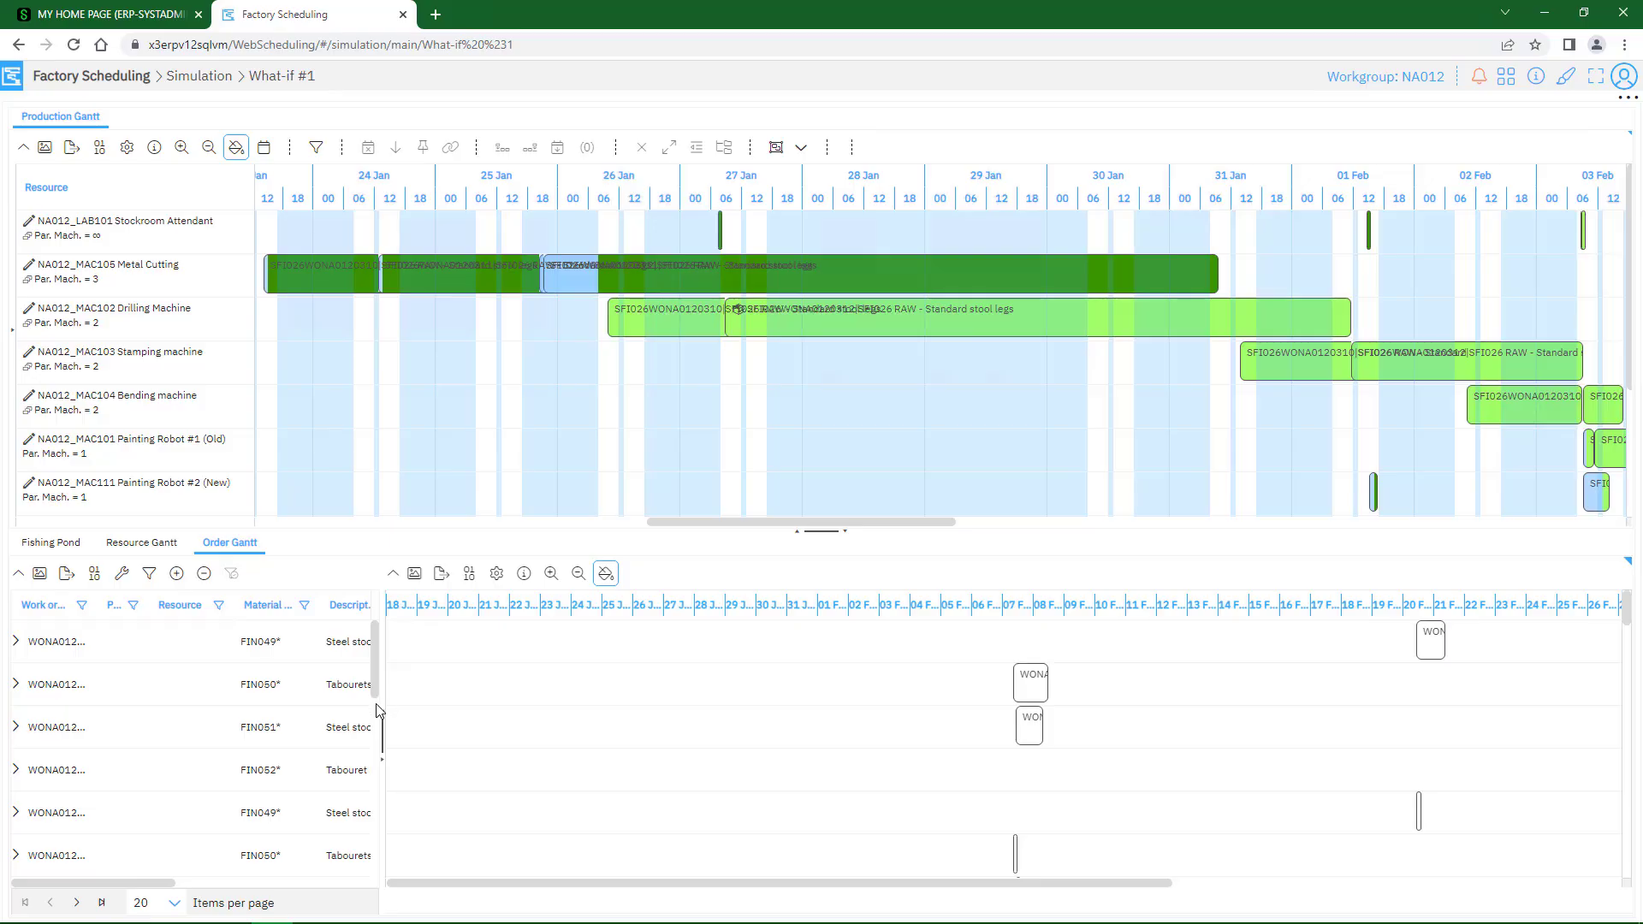
{"action": "left_click_drag", "start_coordinate": [374, 699], "coordinate": [382, 886]}
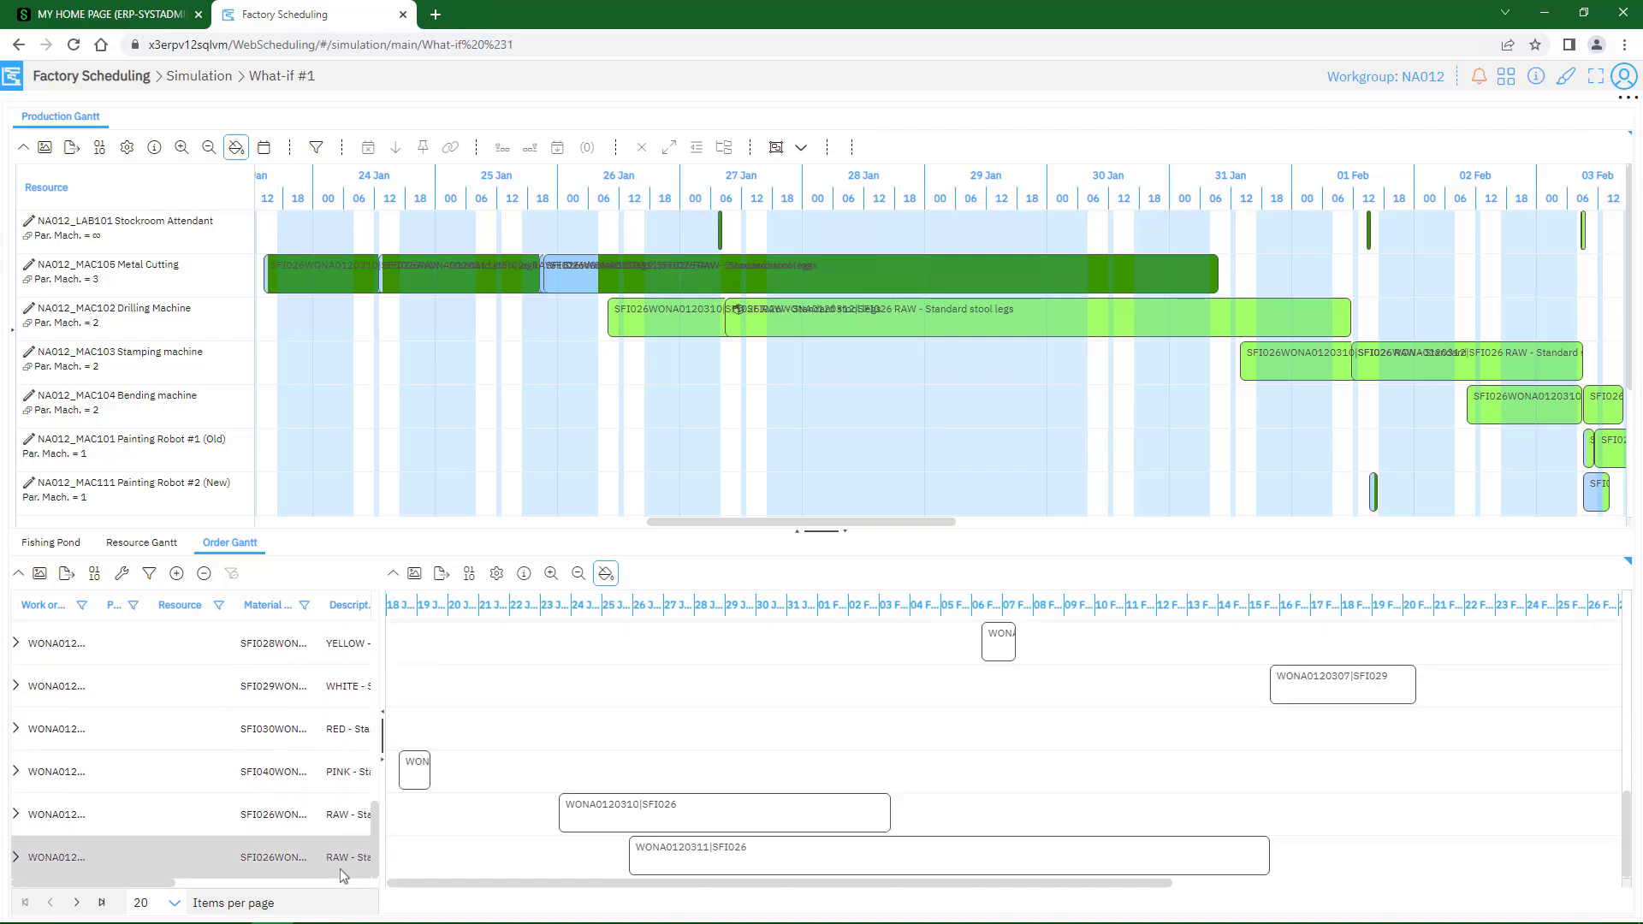
{"action": "left_click", "coordinate": [16, 818]}
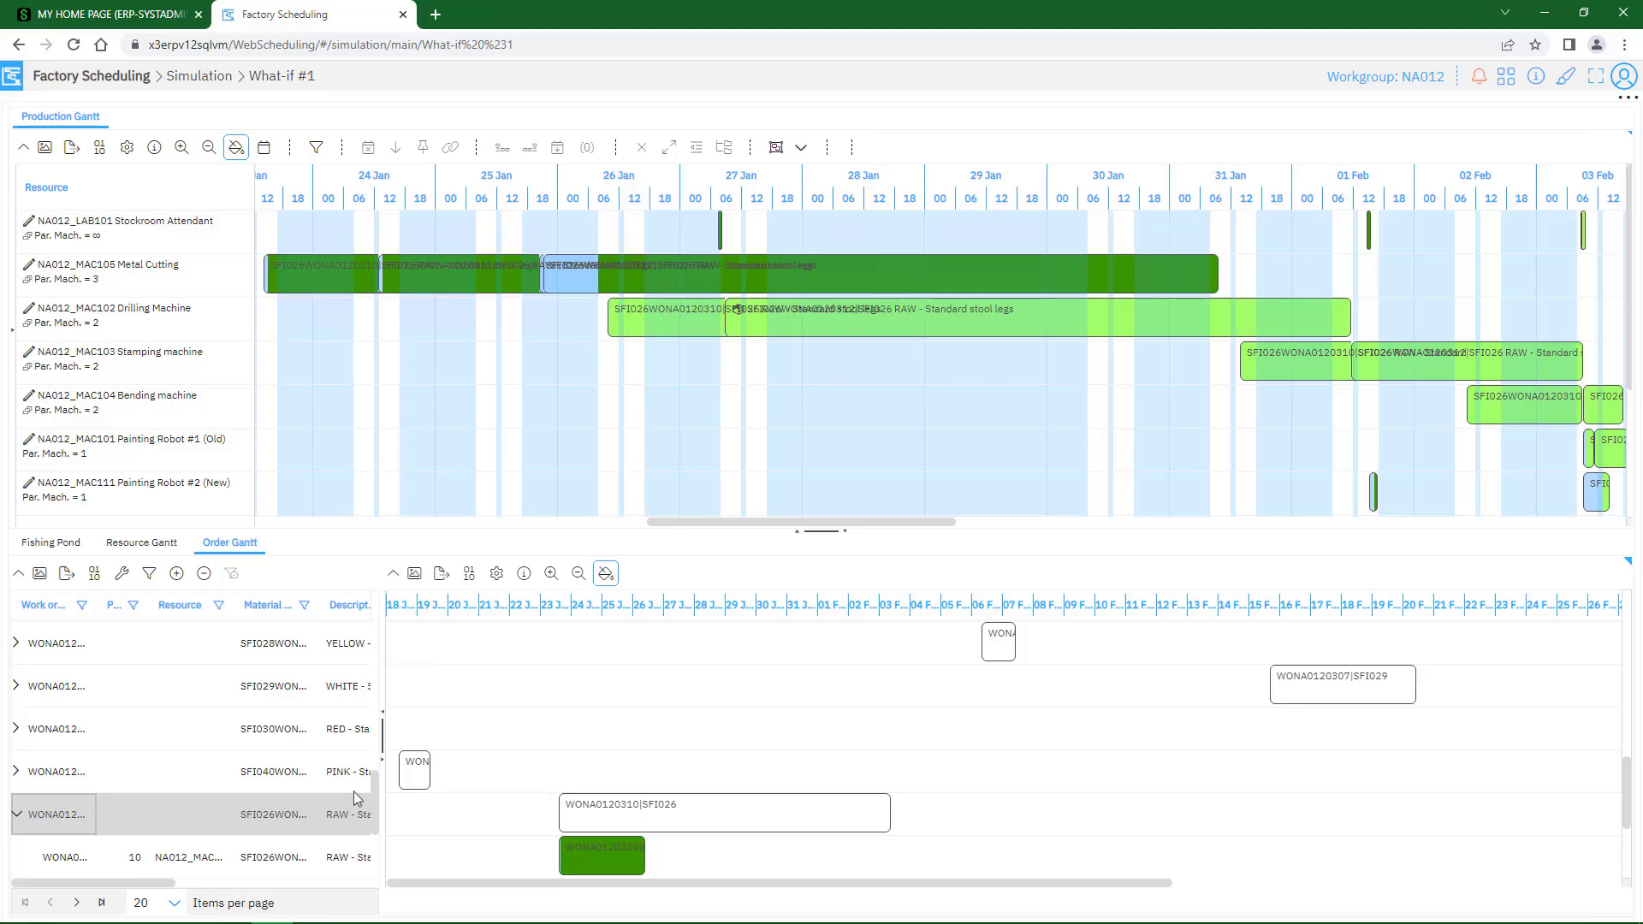
{"action": "left_click_drag", "start_coordinate": [375, 798], "coordinate": [378, 829]}
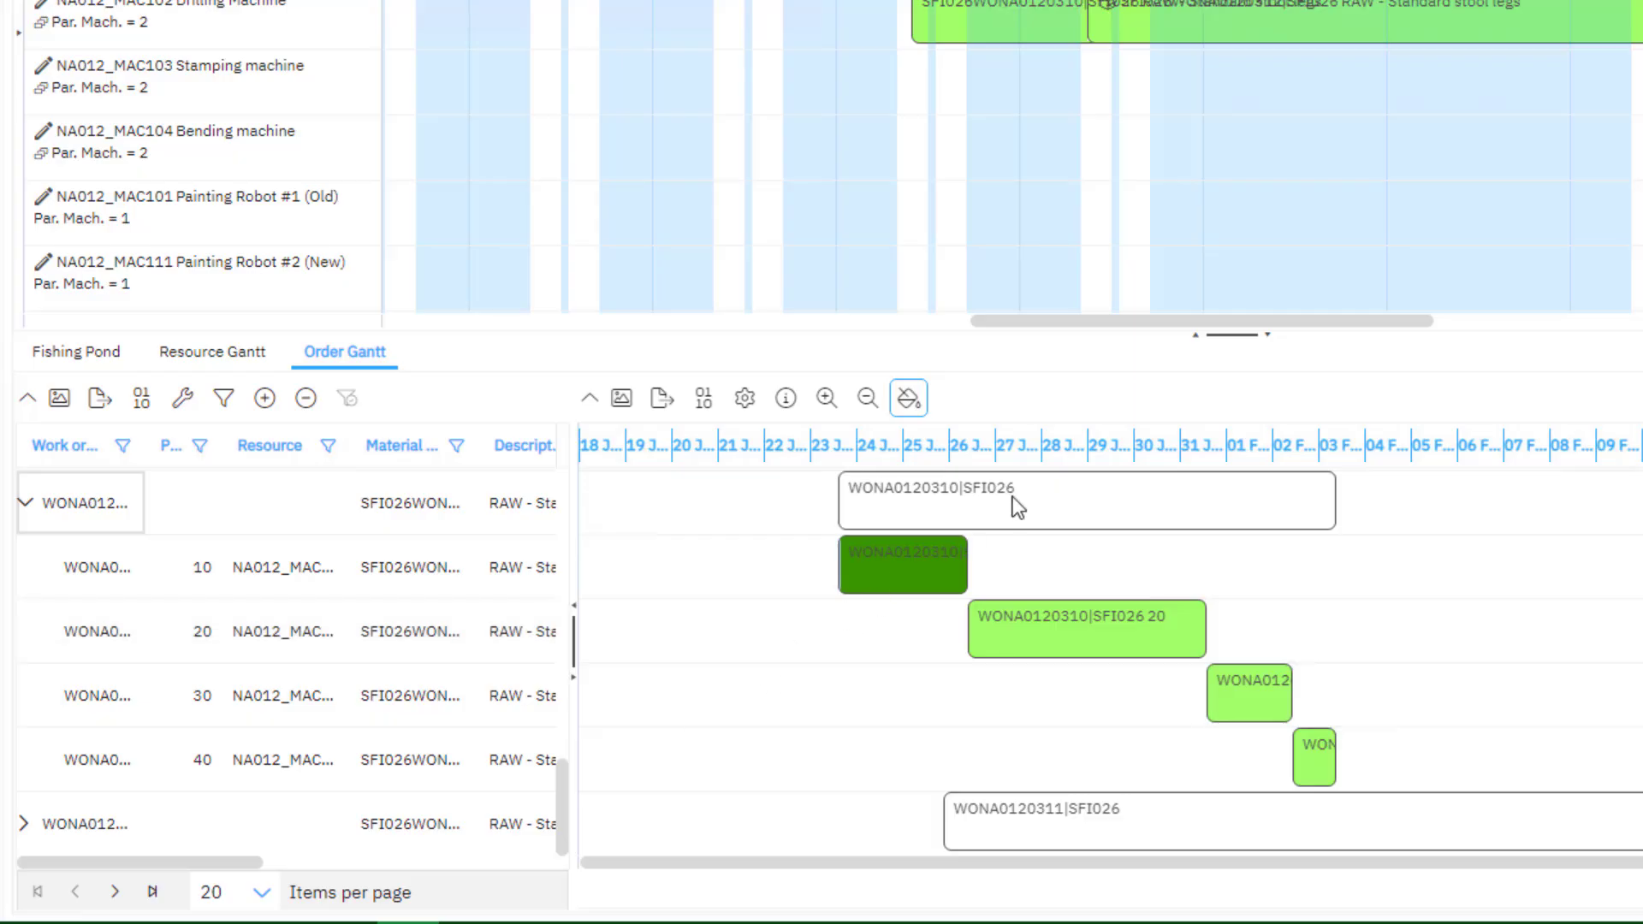
{"action": "key", "text": "ctrl"}
{"action": "key", "text": "ctrl"}
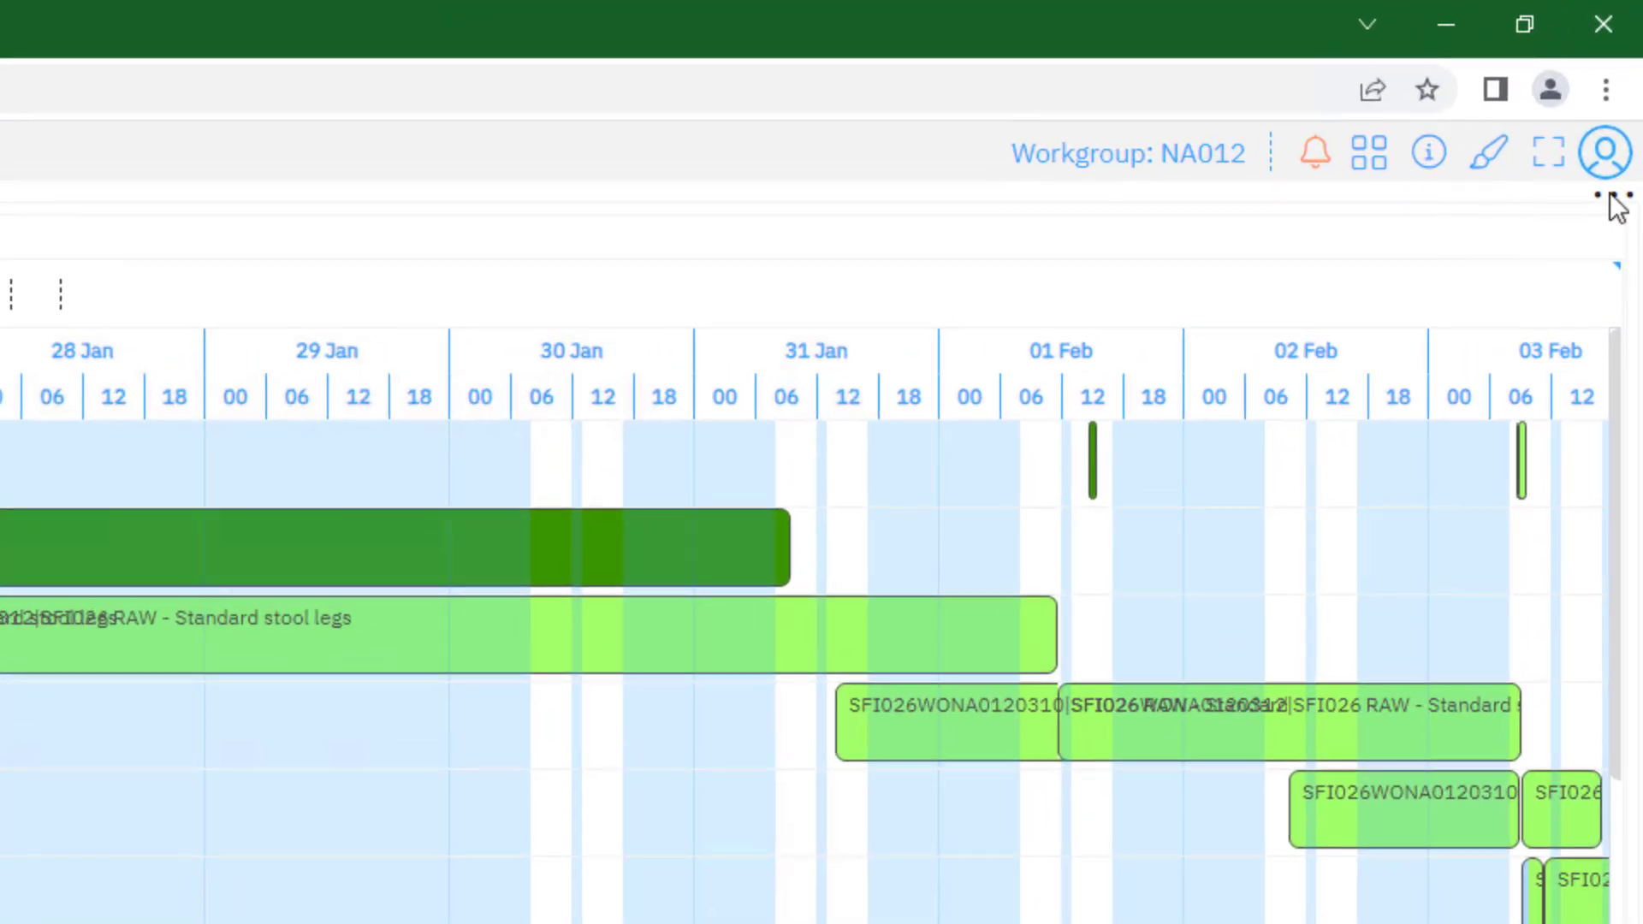
Step: Run automatic scheduling on the What-if #1 simulation
{"action": "left_click", "coordinate": [1613, 198]}
{"action": "left_click", "coordinate": [1175, 248]}
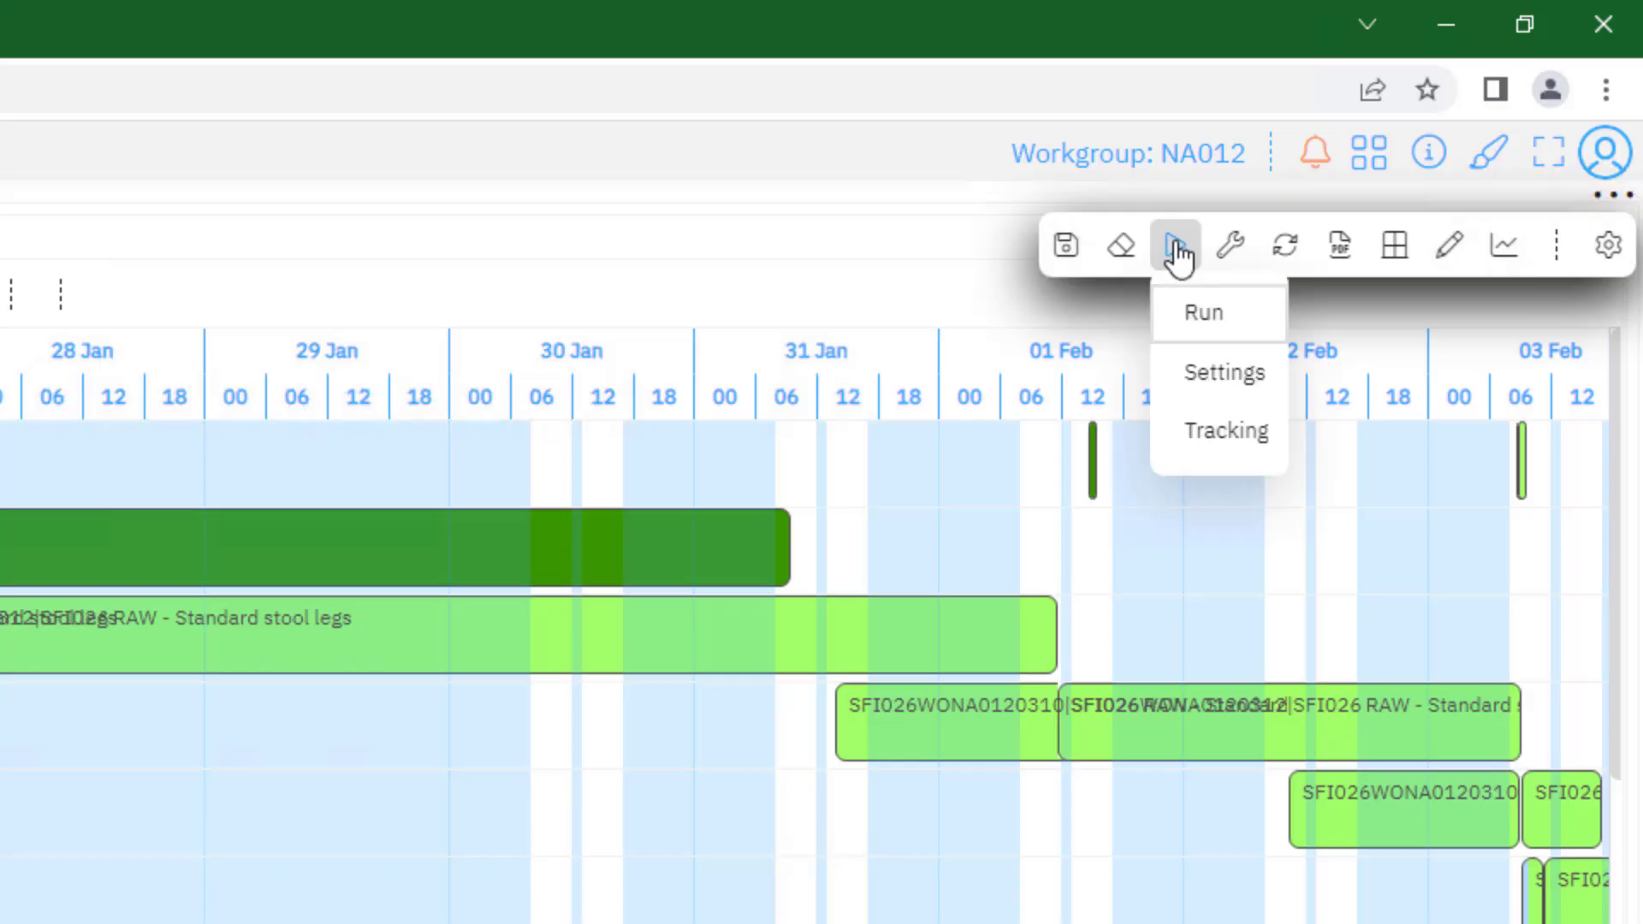
{"action": "left_click", "coordinate": [1205, 315]}
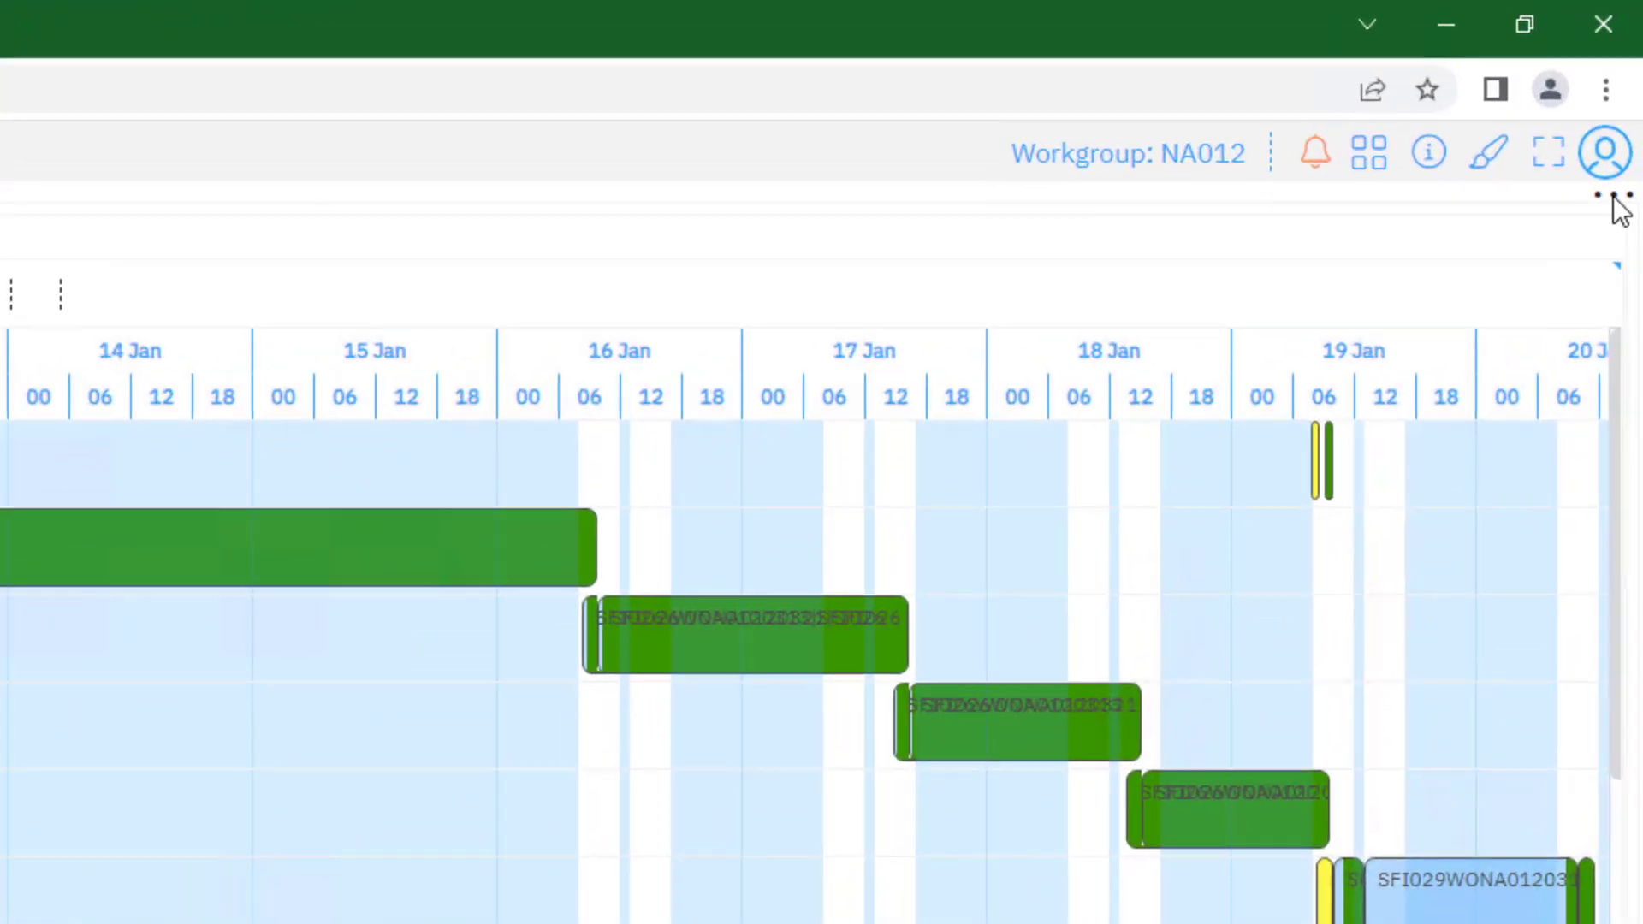
Step: Review the General parameters of the WS001 parameter set in the automatic scheduling settings and close them without changes
{"action": "left_click", "coordinate": [1613, 197]}
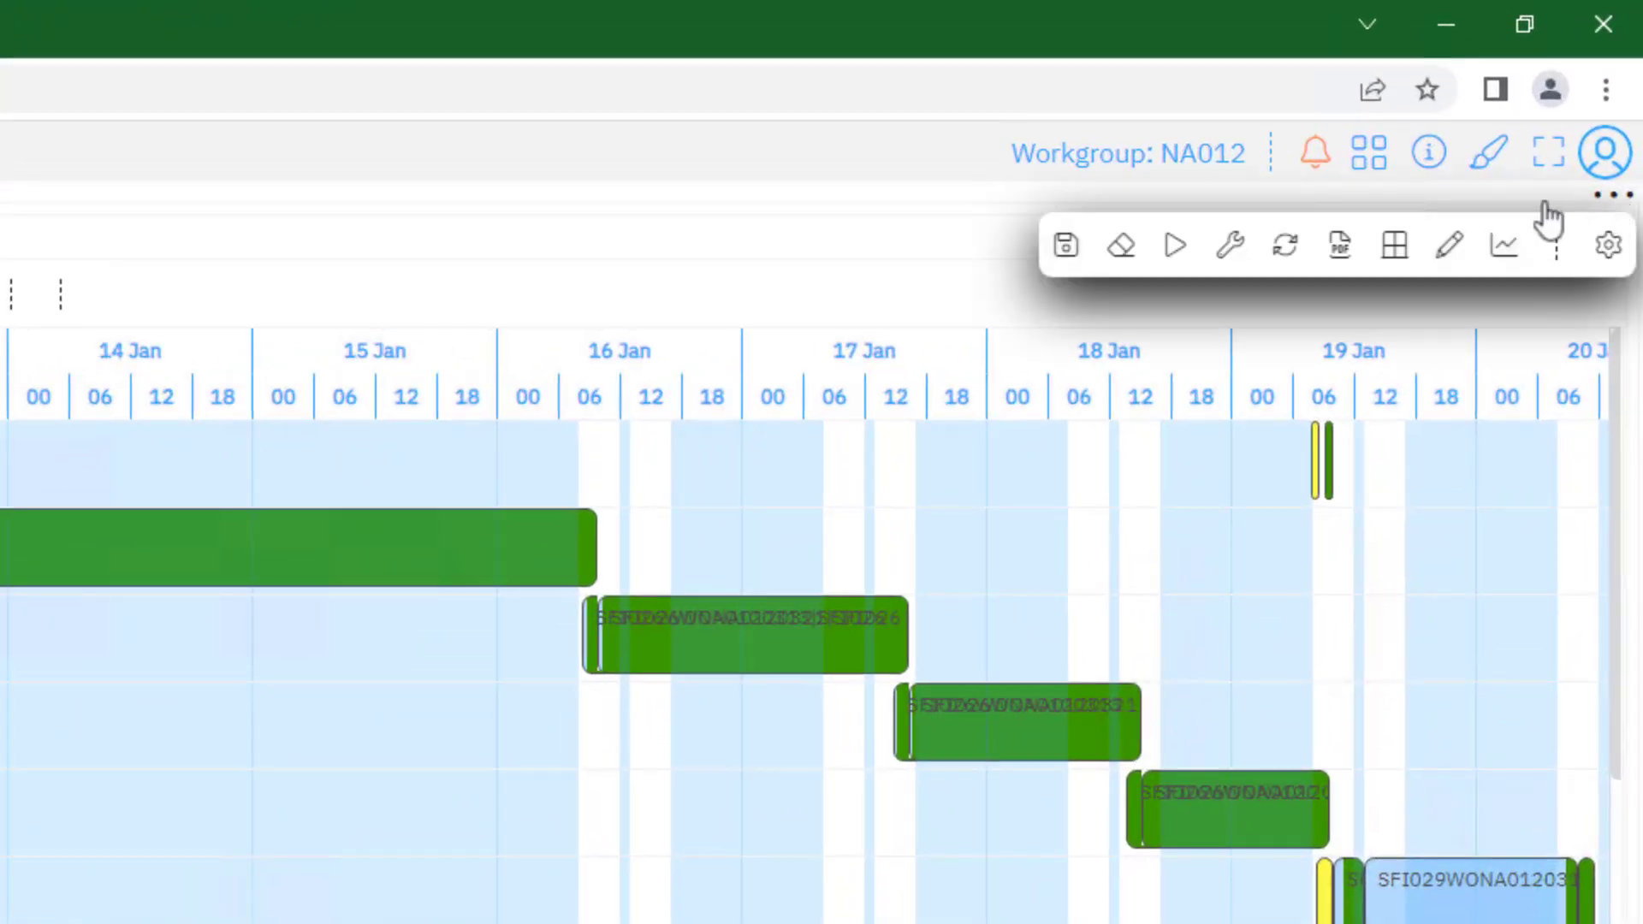
{"action": "left_click", "coordinate": [1178, 248]}
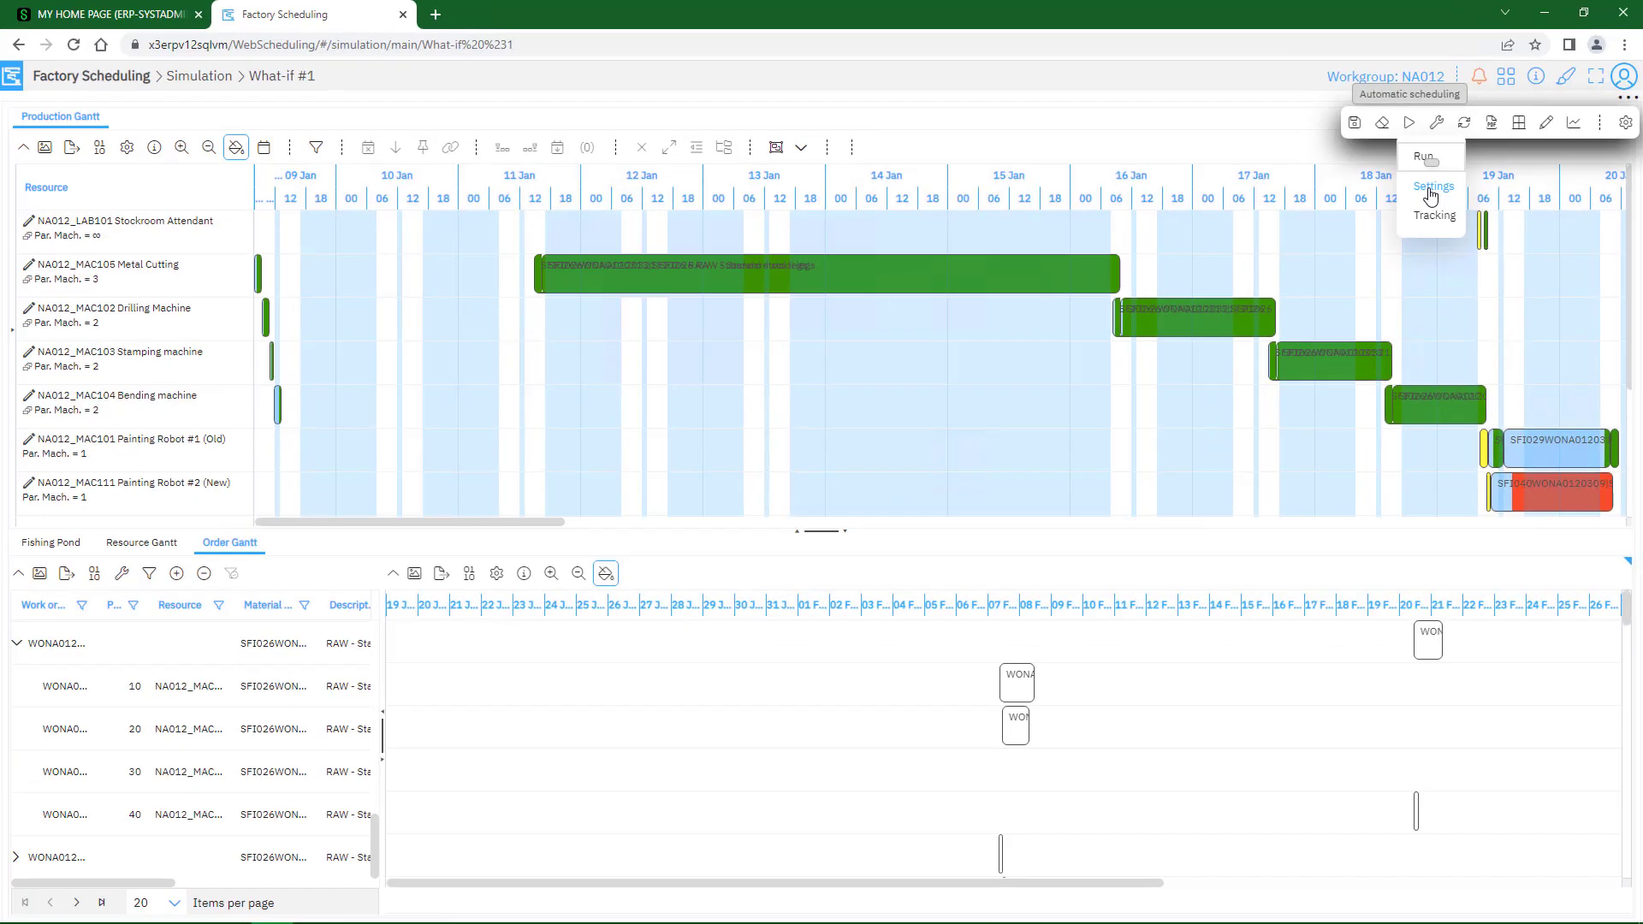
{"action": "left_click", "coordinate": [1431, 191]}
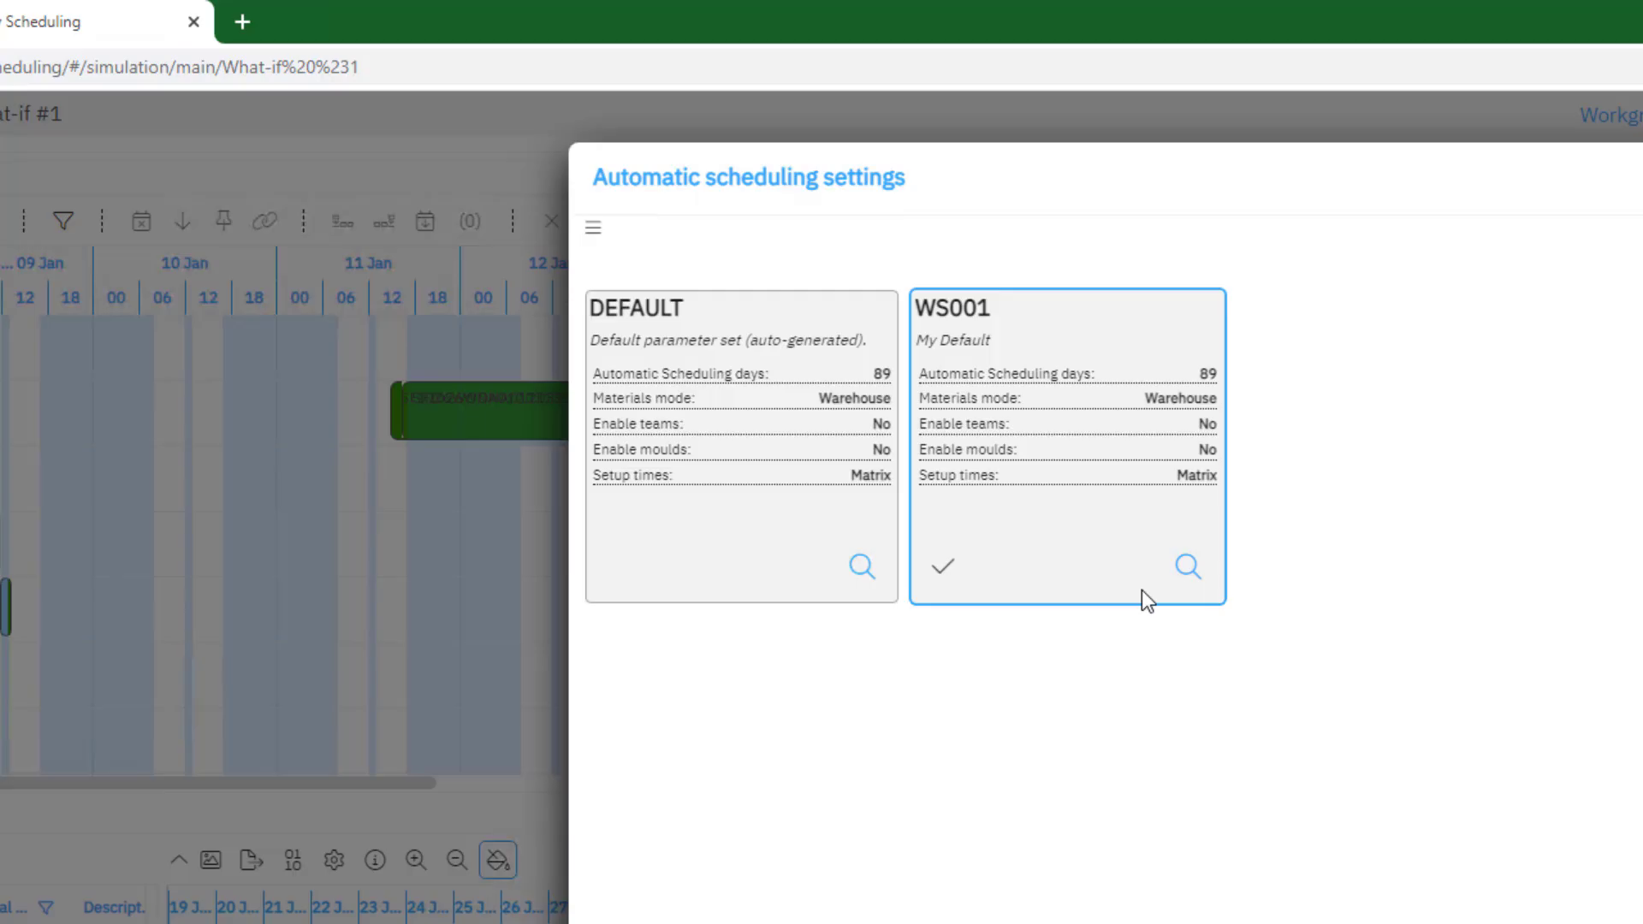
{"action": "left_click", "coordinate": [964, 342]}
{"action": "left_click", "coordinate": [963, 343]}
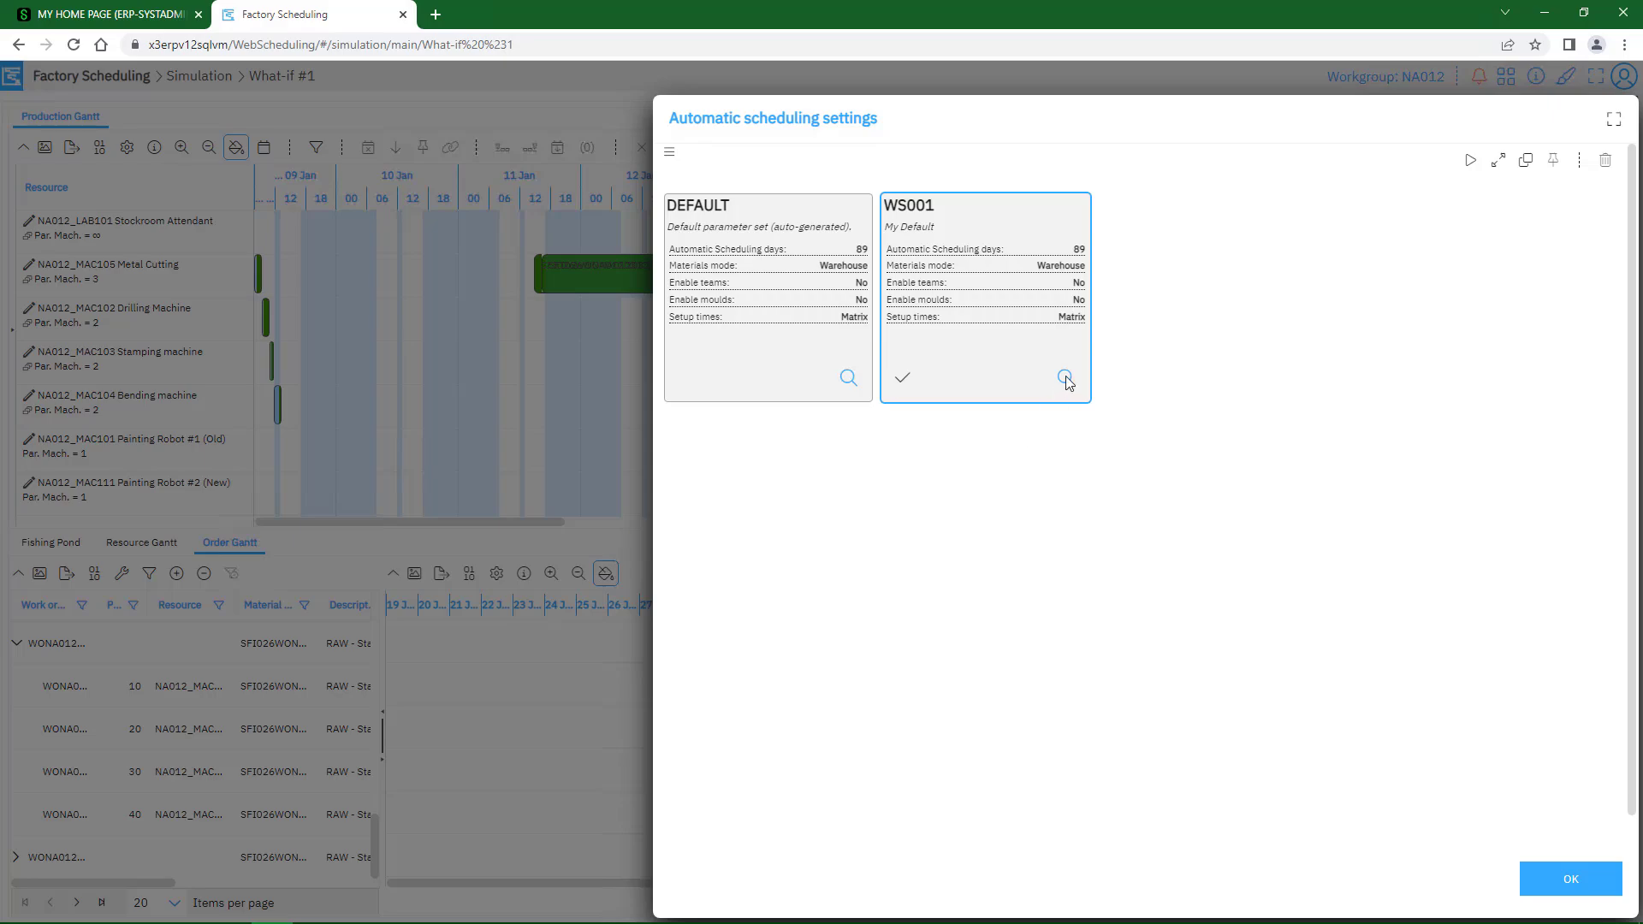
{"action": "left_click", "coordinate": [1066, 377]}
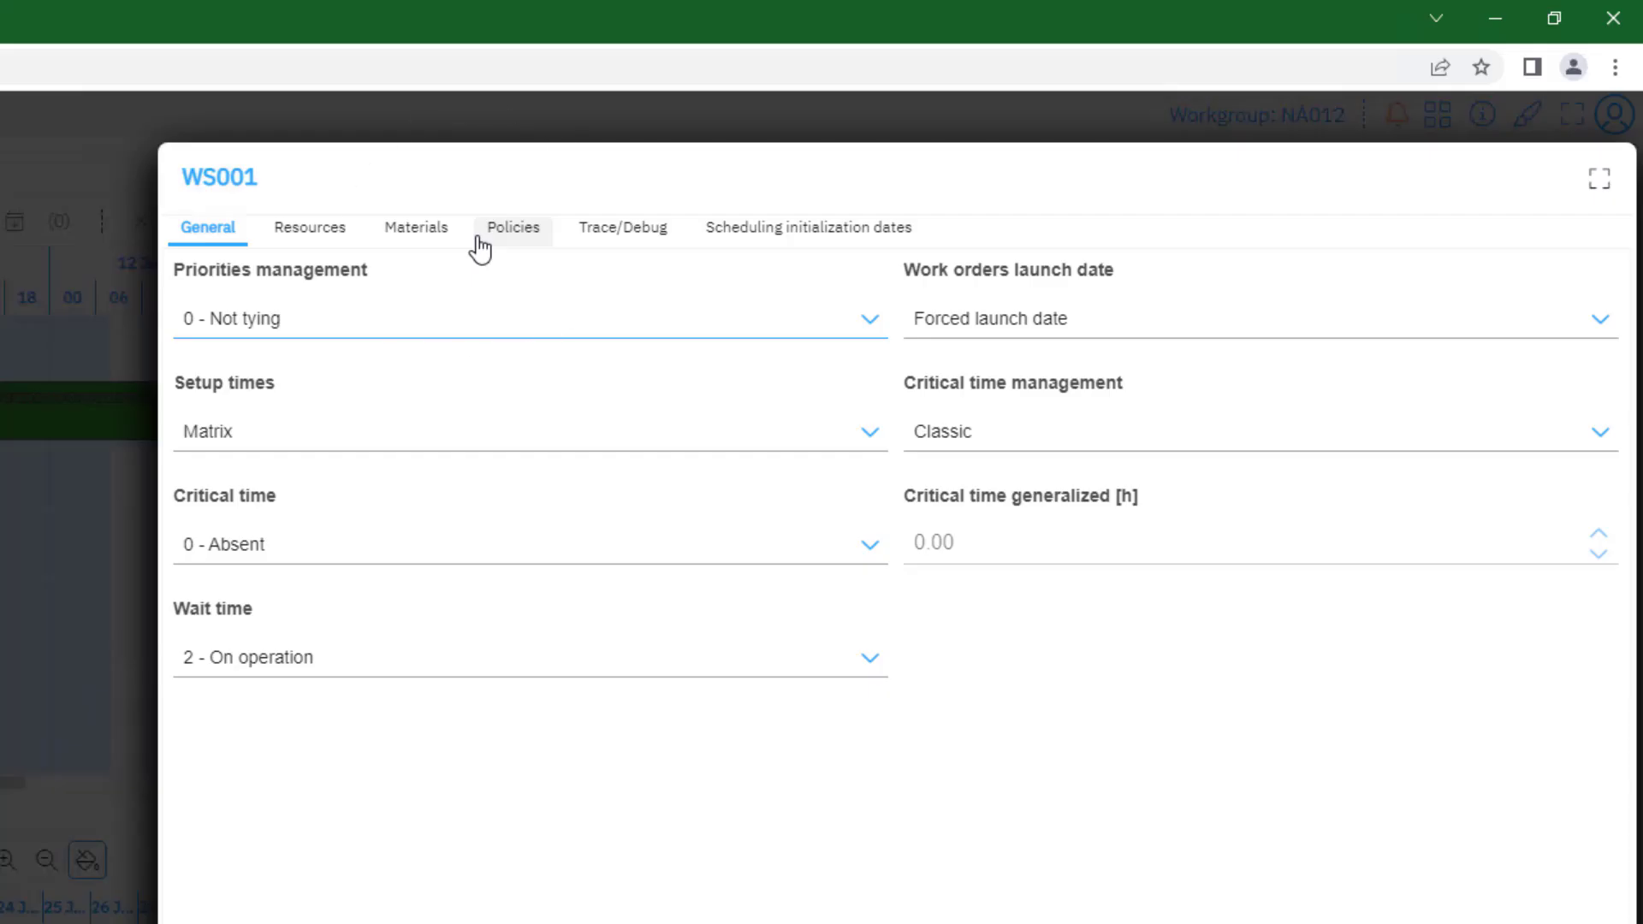
{"action": "left_click", "coordinate": [212, 241]}
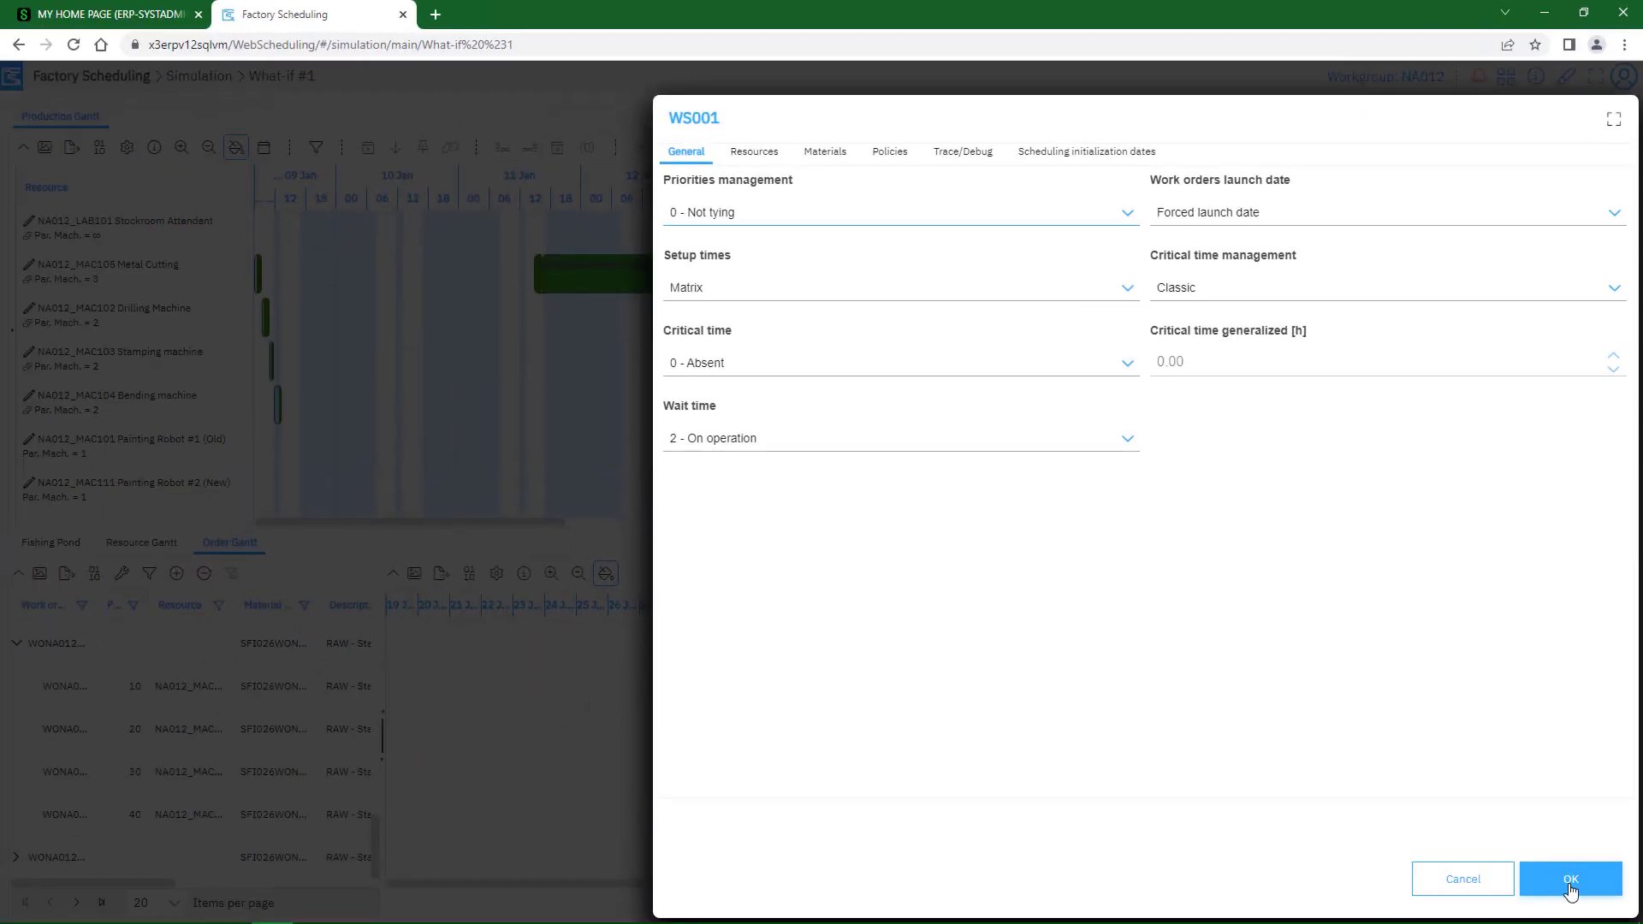
{"action": "left_click", "coordinate": [1464, 881]}
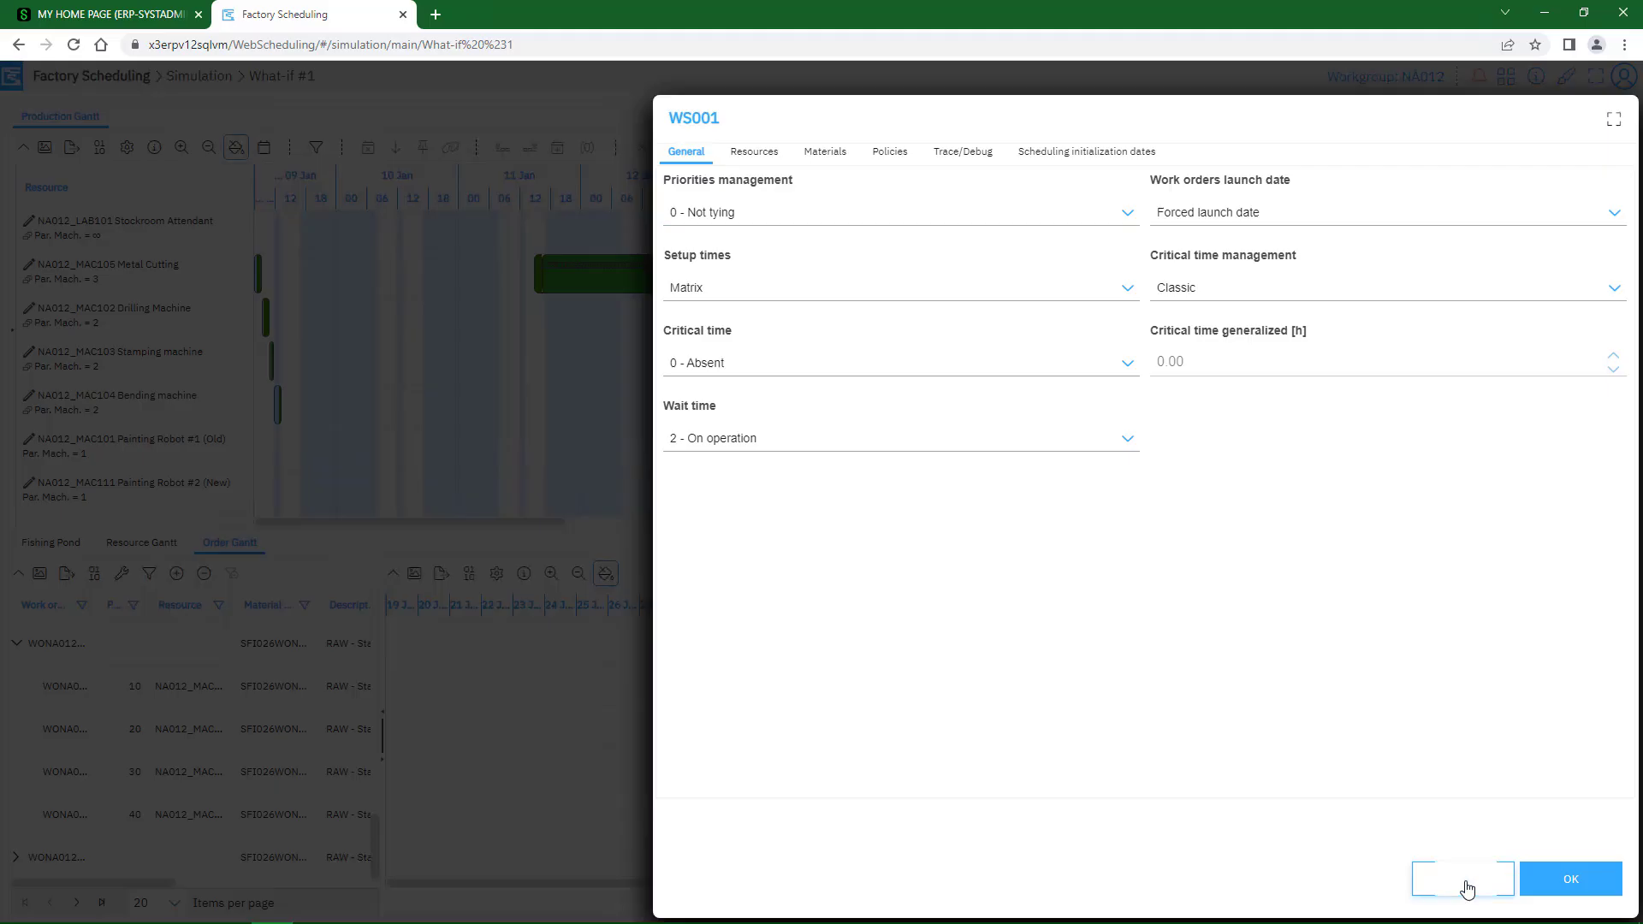
{"action": "left_click", "coordinate": [1583, 882]}
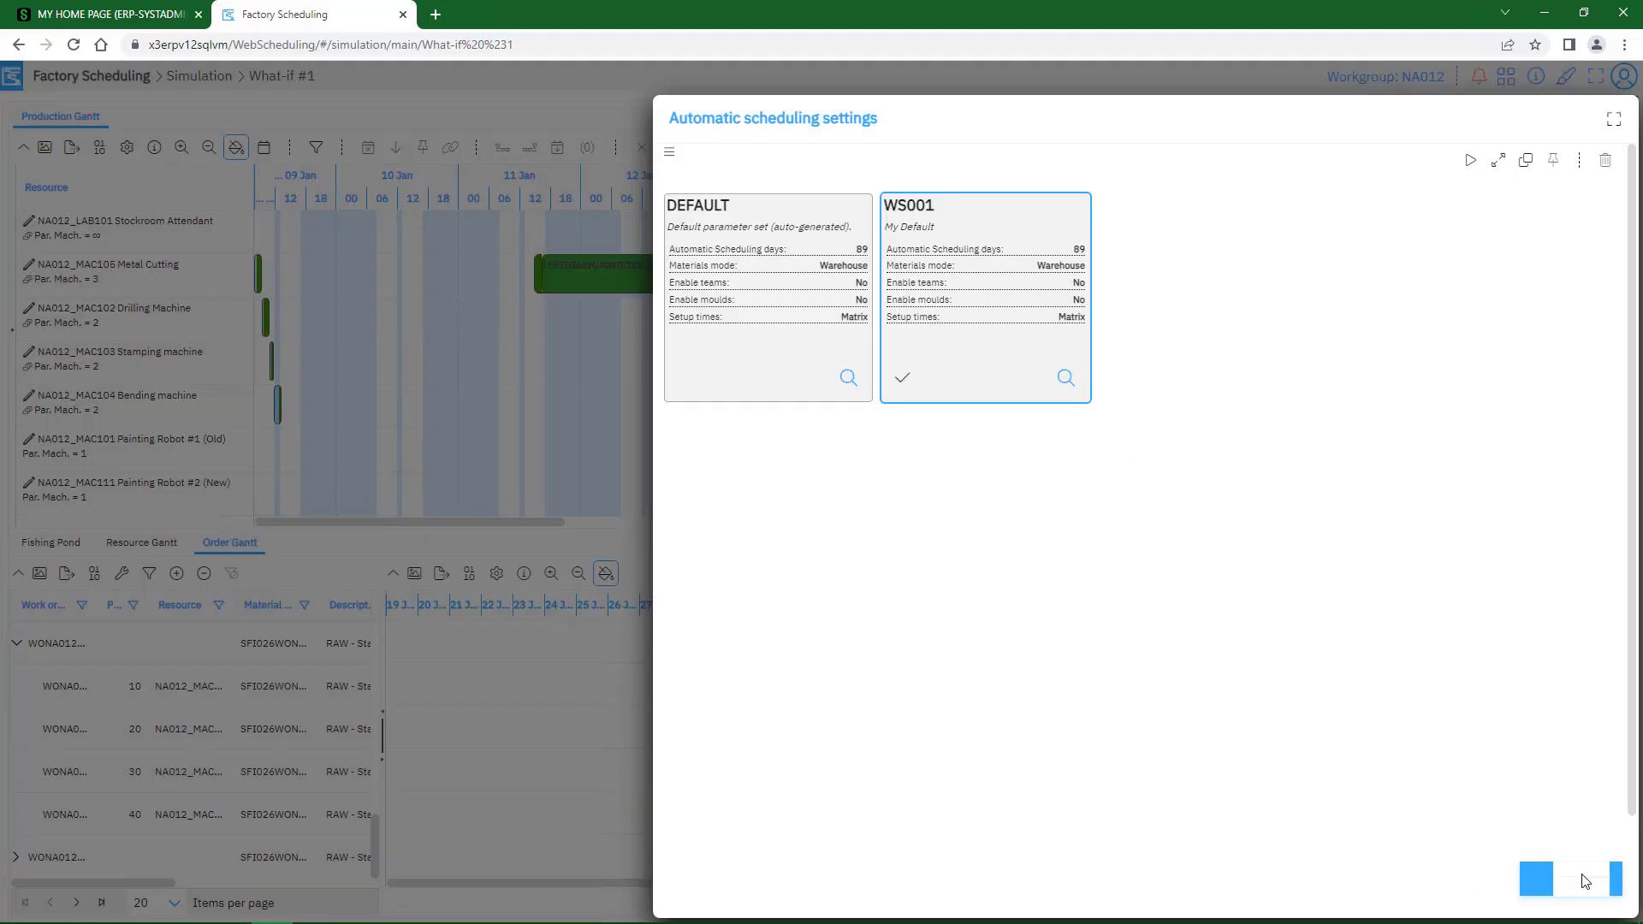
Step: Rerun automatic scheduling using the WS001 parameter set
{"action": "left_click", "coordinate": [1627, 99]}
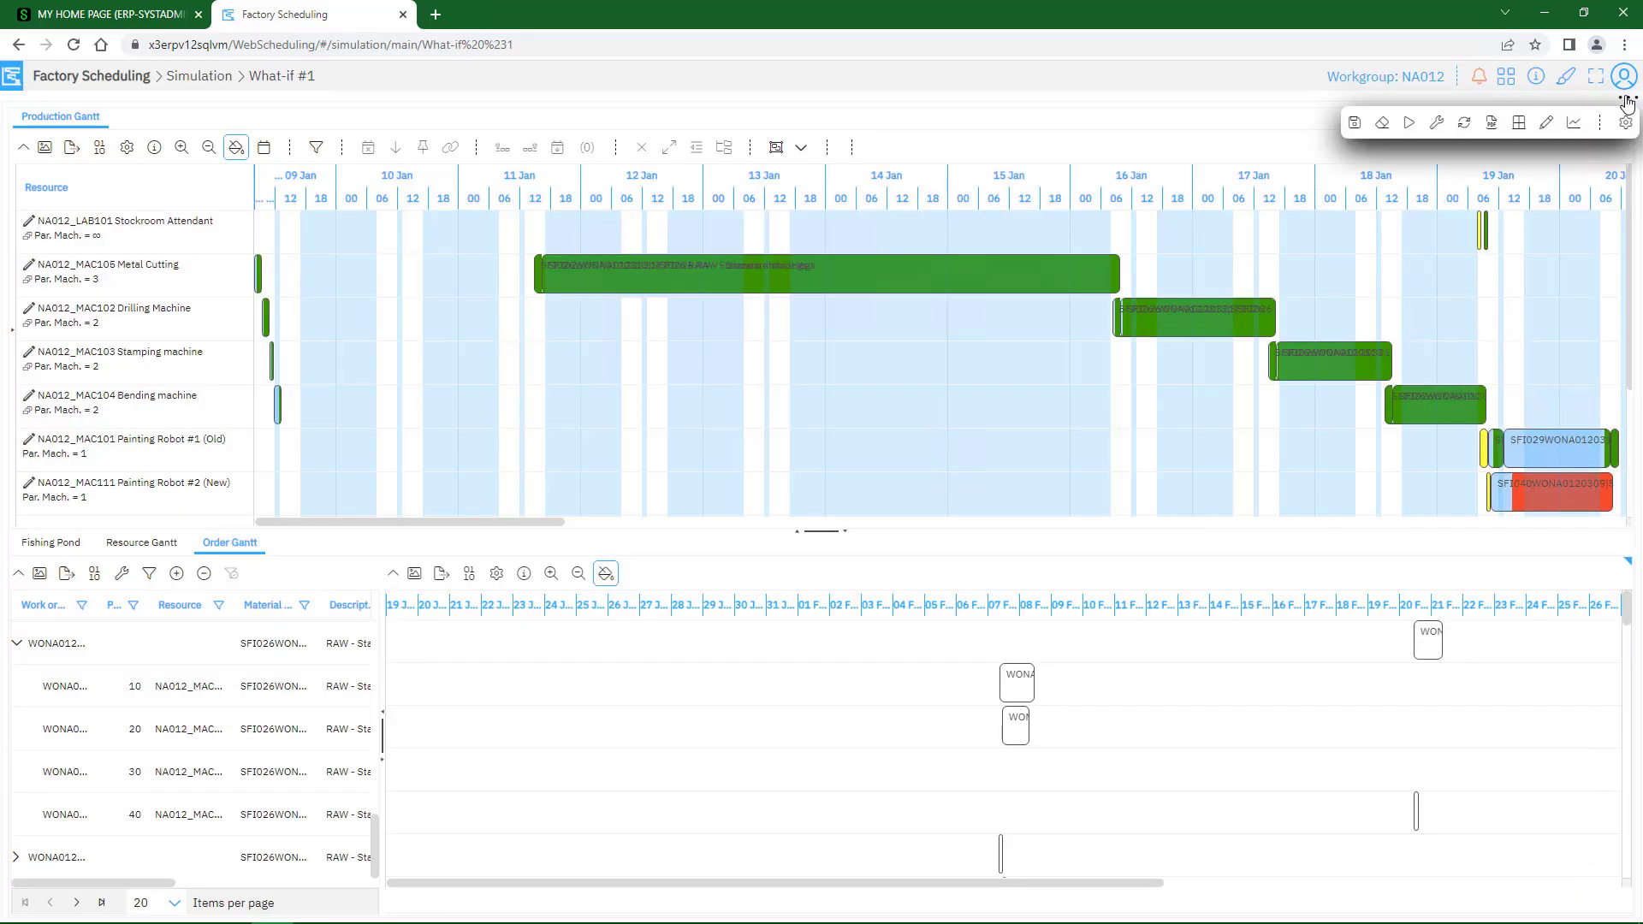
{"action": "left_click", "coordinate": [1412, 128]}
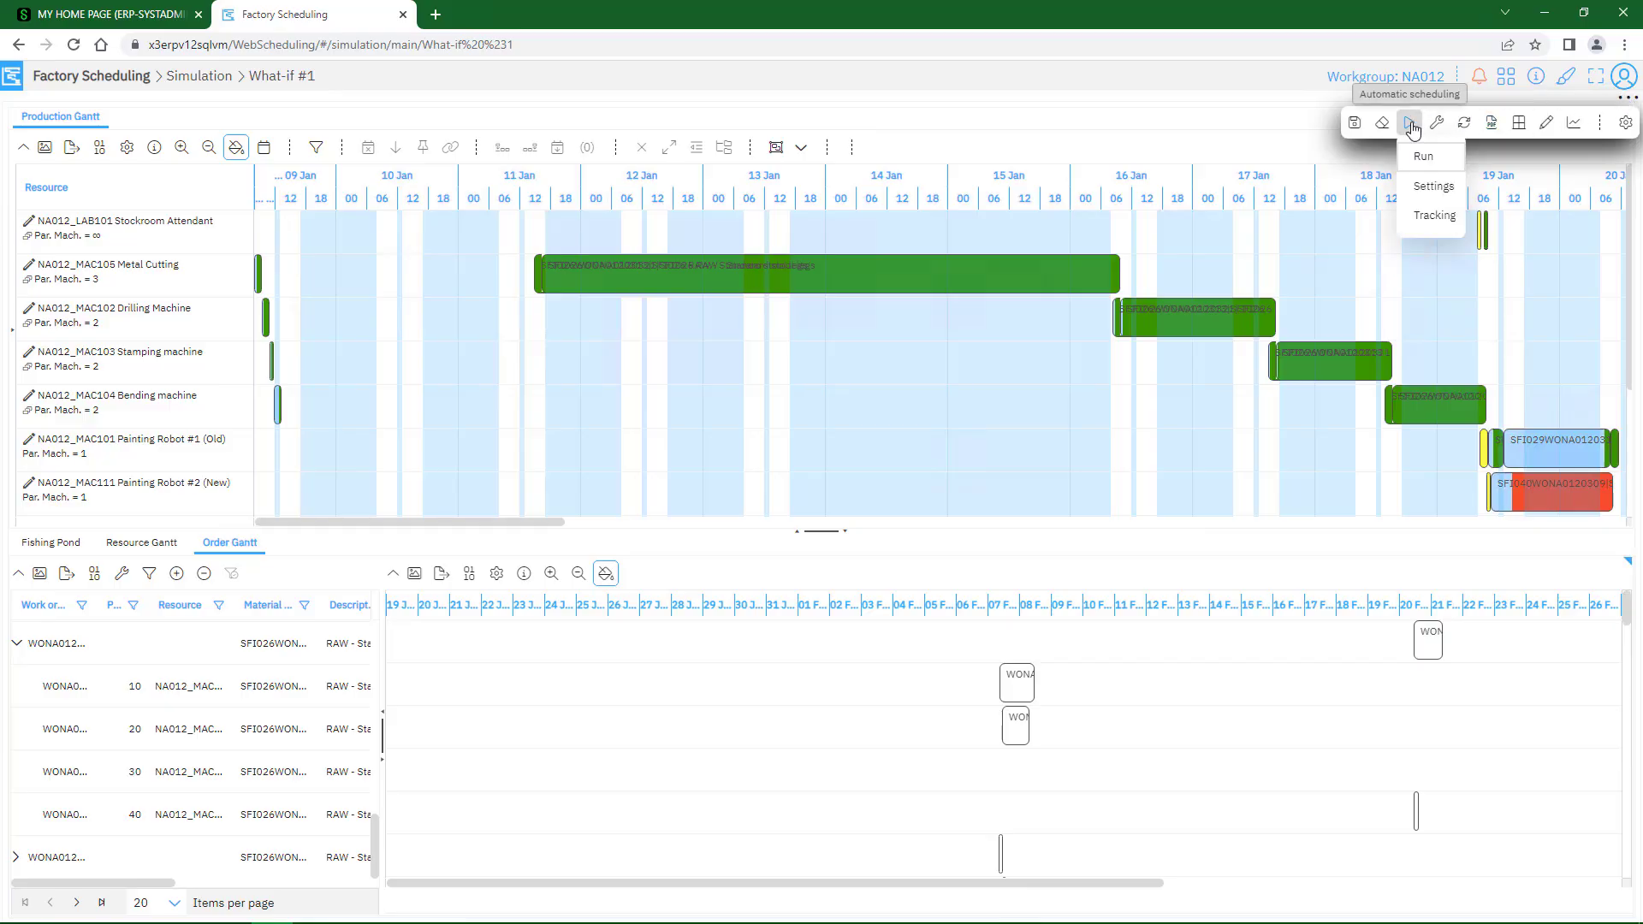
{"action": "left_click", "coordinate": [1425, 165]}
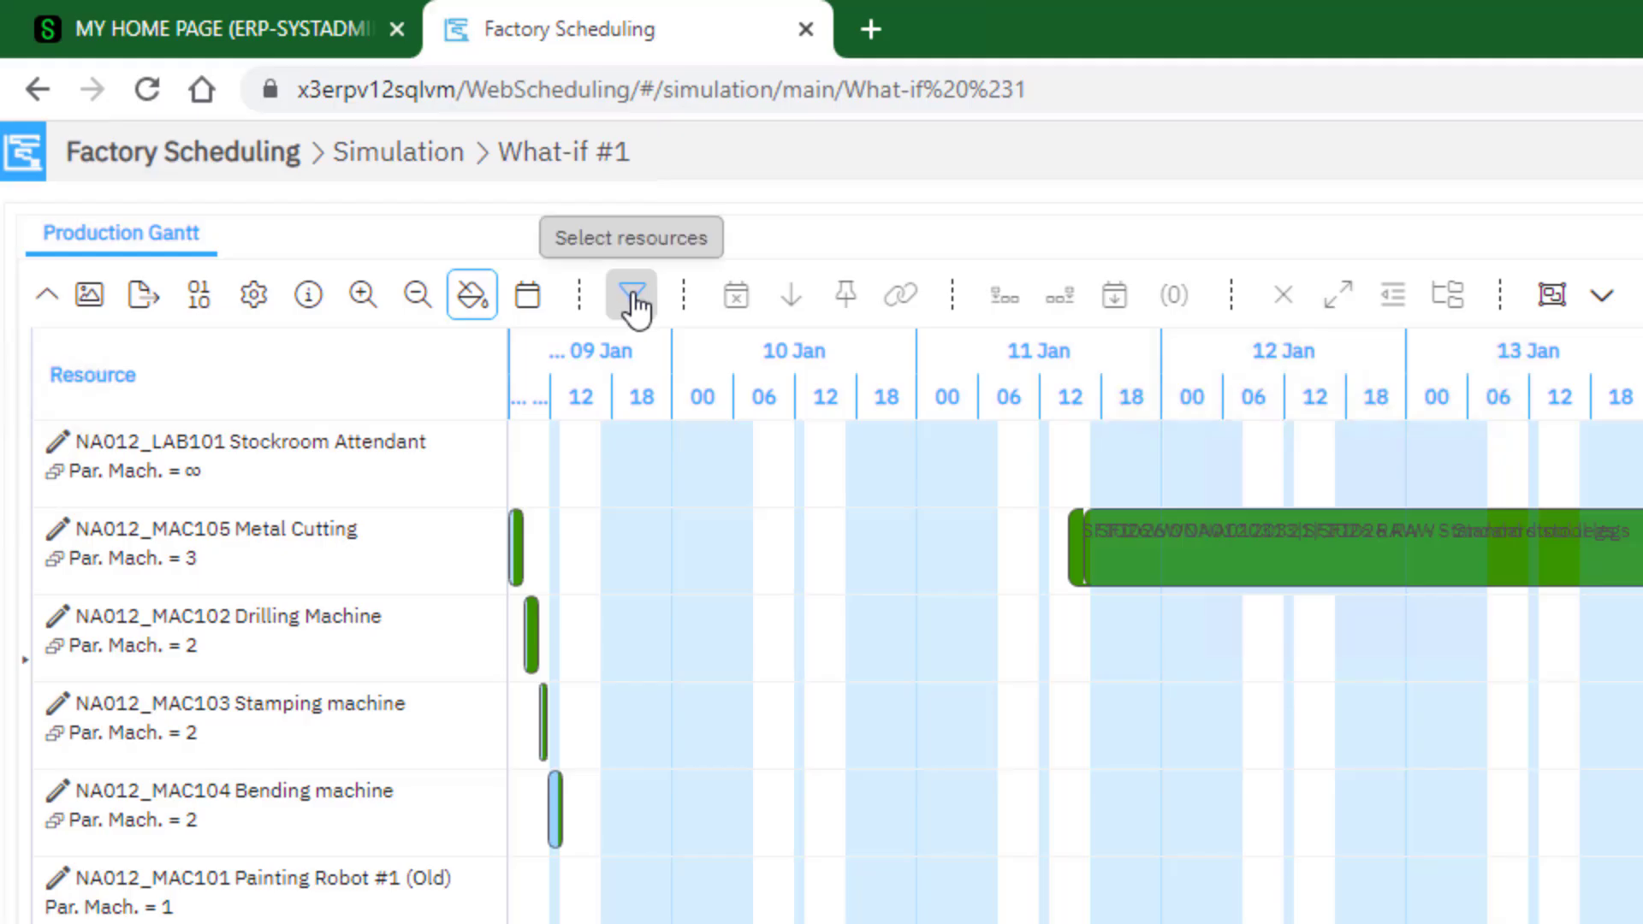
Step: Limit the Production Gantt to the two painting robots and set its start date to 1/19/2023 12:00 AM
{"action": "left_click", "coordinate": [633, 300]}
{"action": "left_click", "coordinate": [743, 666]}
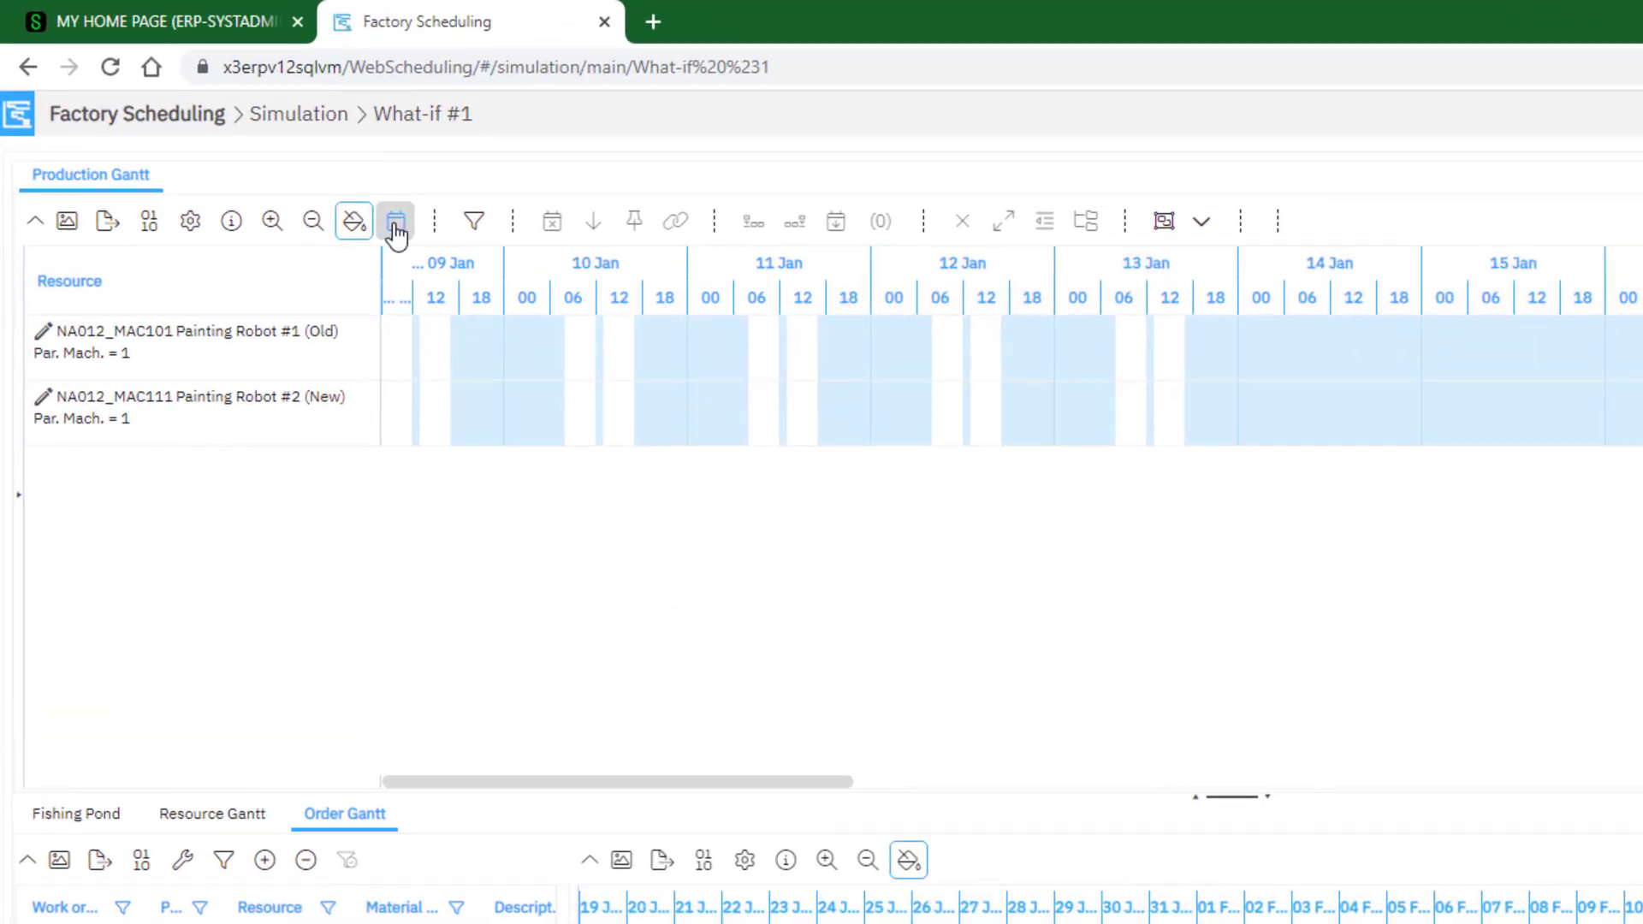
{"action": "left_click", "coordinate": [397, 223]}
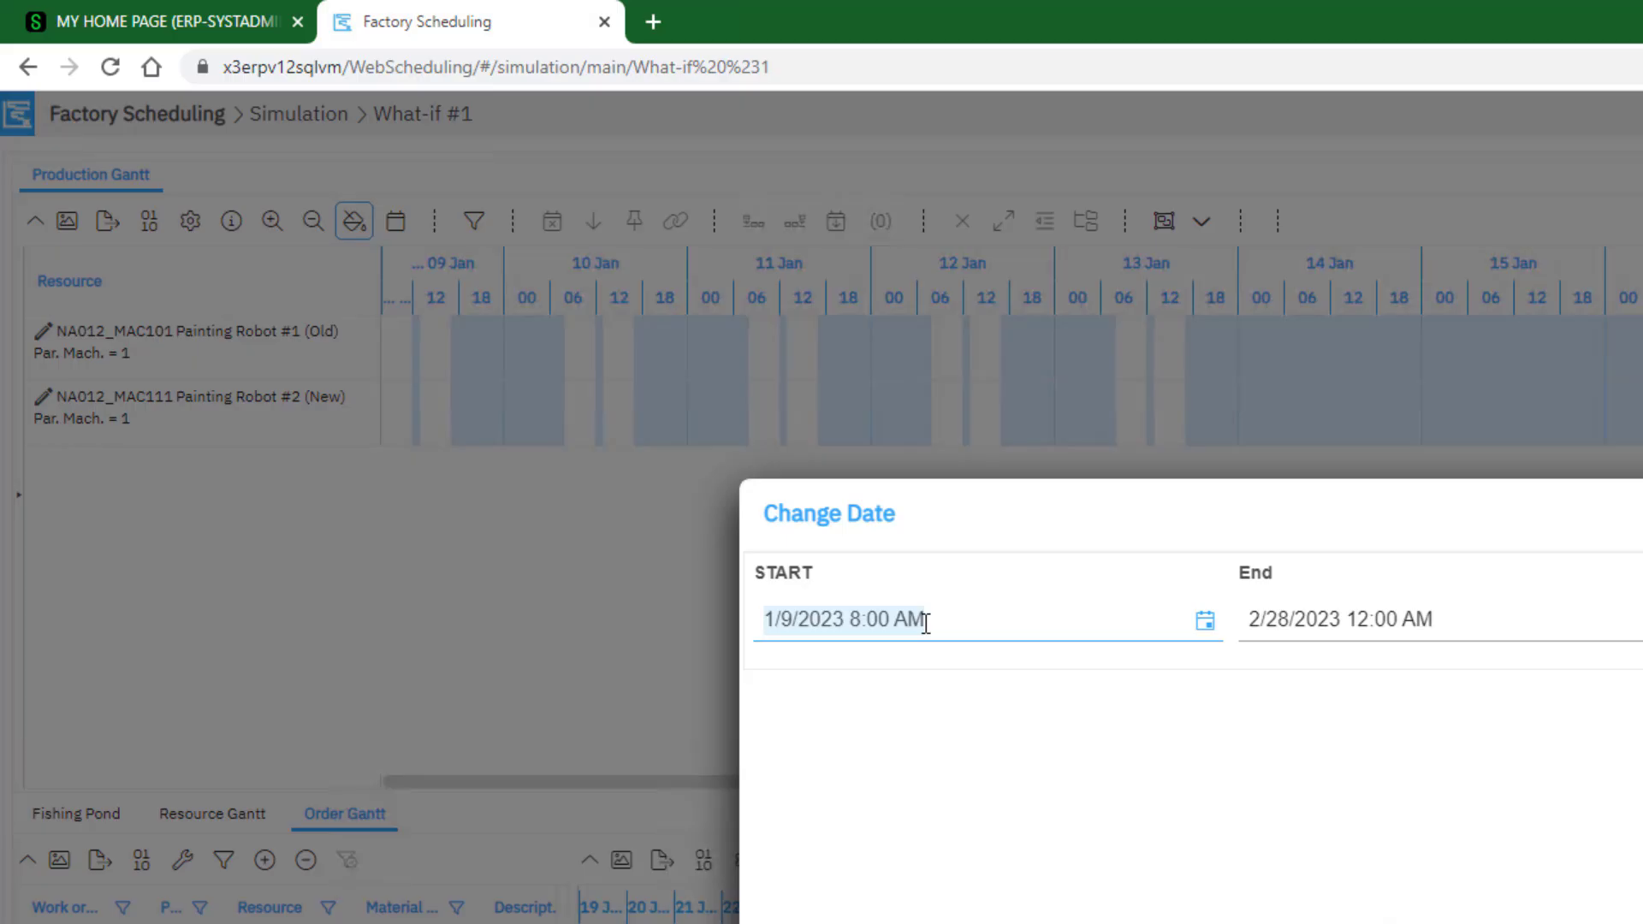
{"action": "type", "text": "1/19/2023 12:00 AM"}
{"action": "left_click", "coordinate": [1075, 635]}
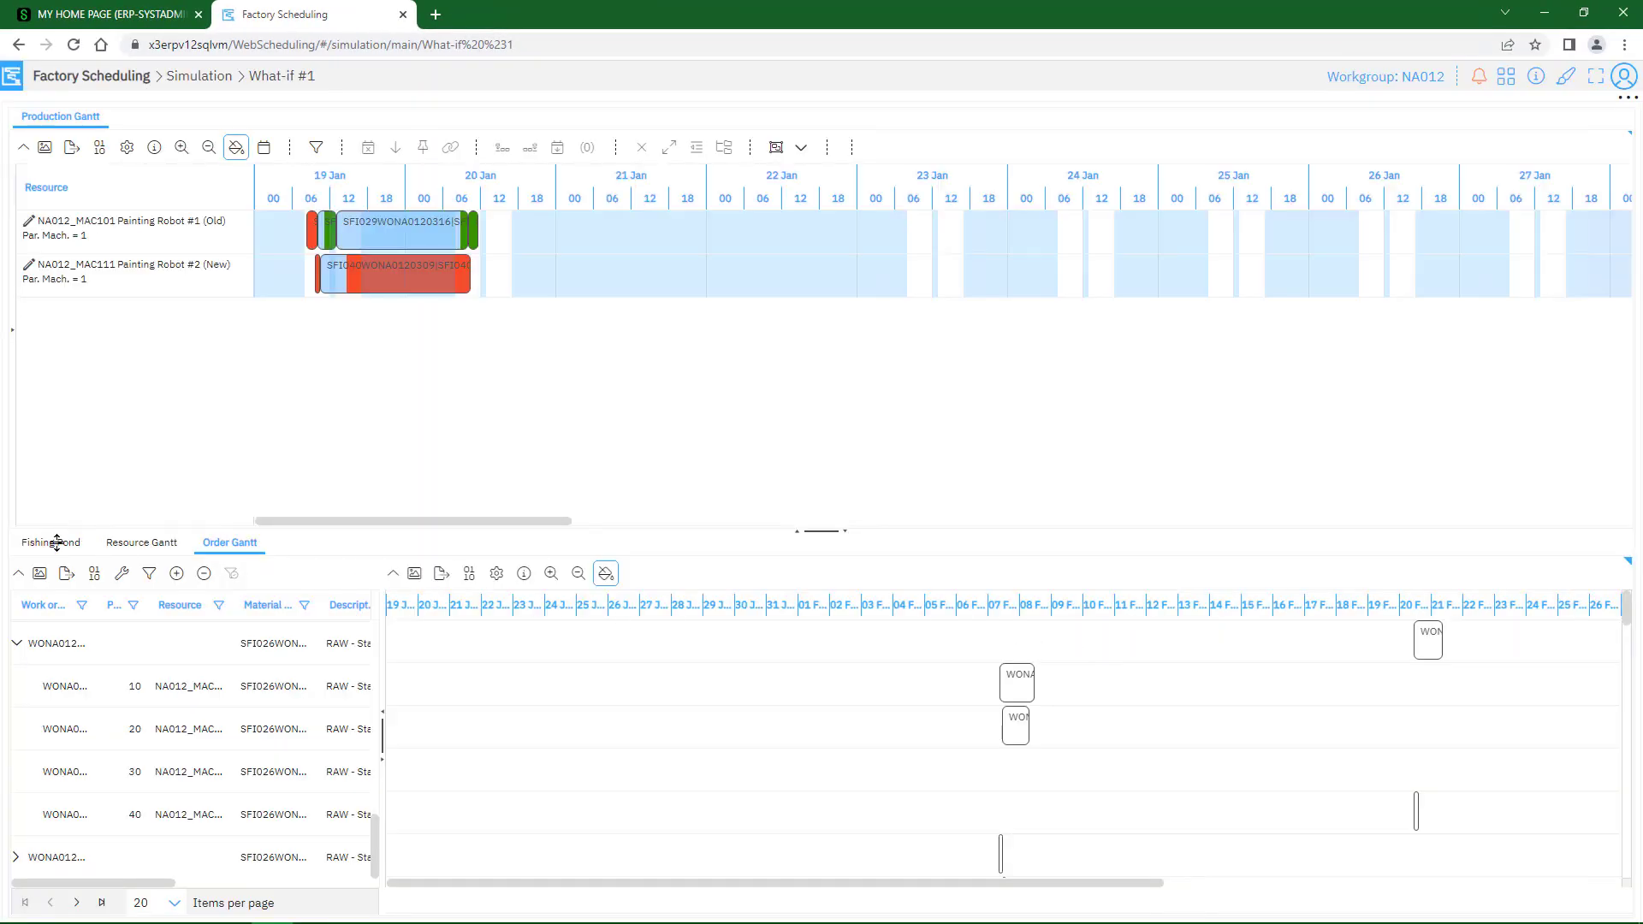
Step: Filter the Fishing Pond to operations whose attribute contains MINT
{"action": "left_click", "coordinate": [47, 546]}
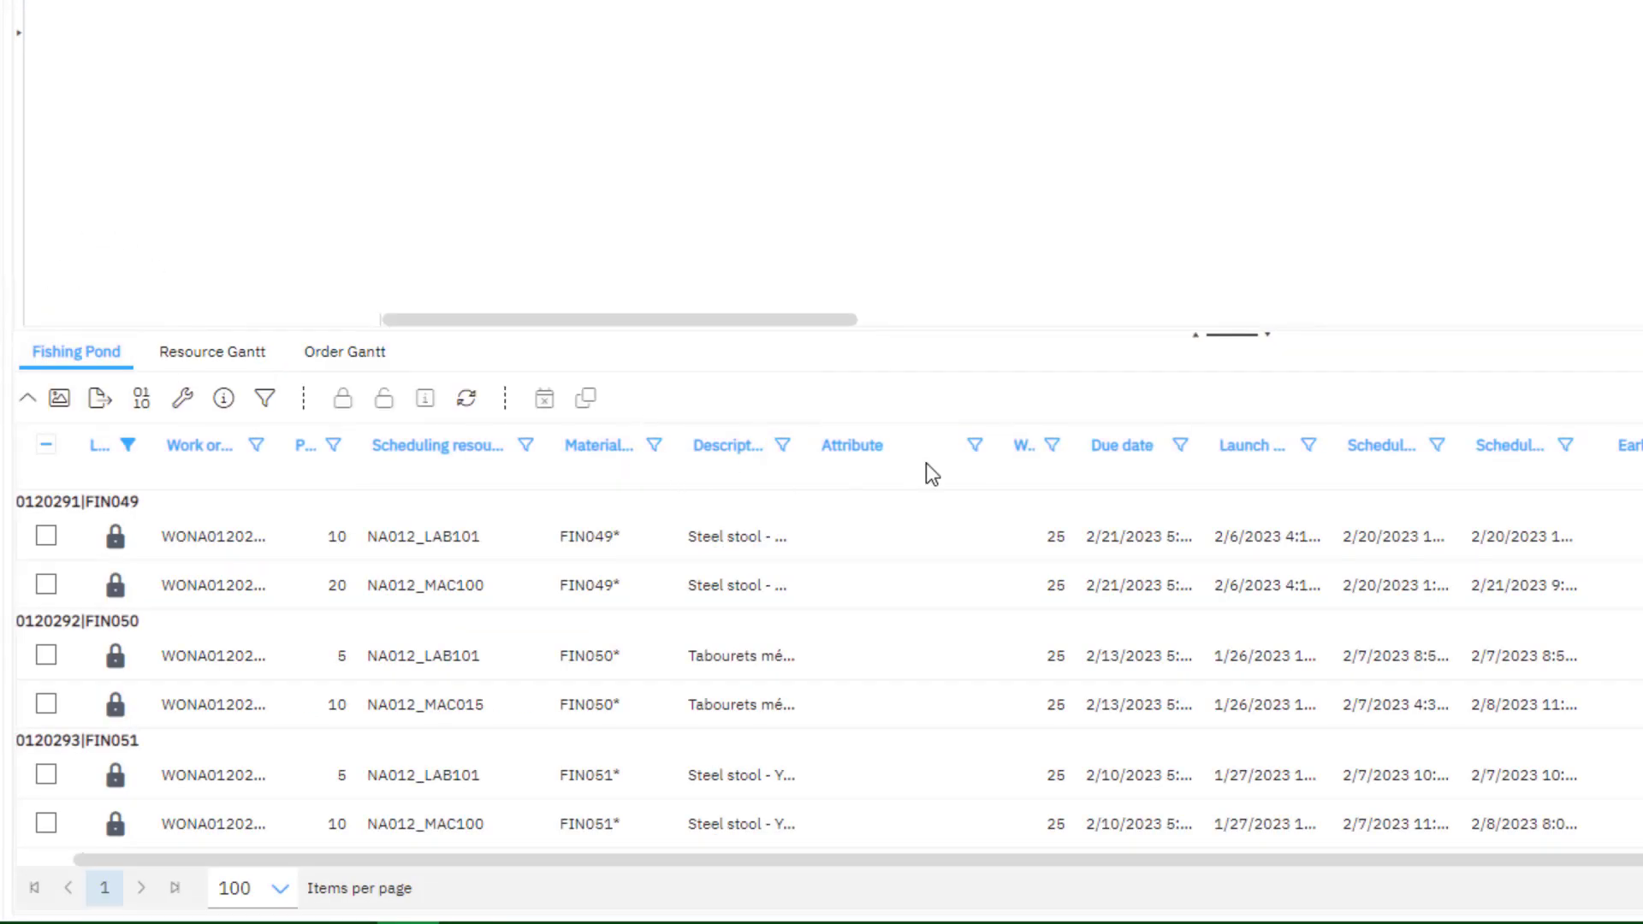
{"action": "left_click", "coordinate": [975, 446]}
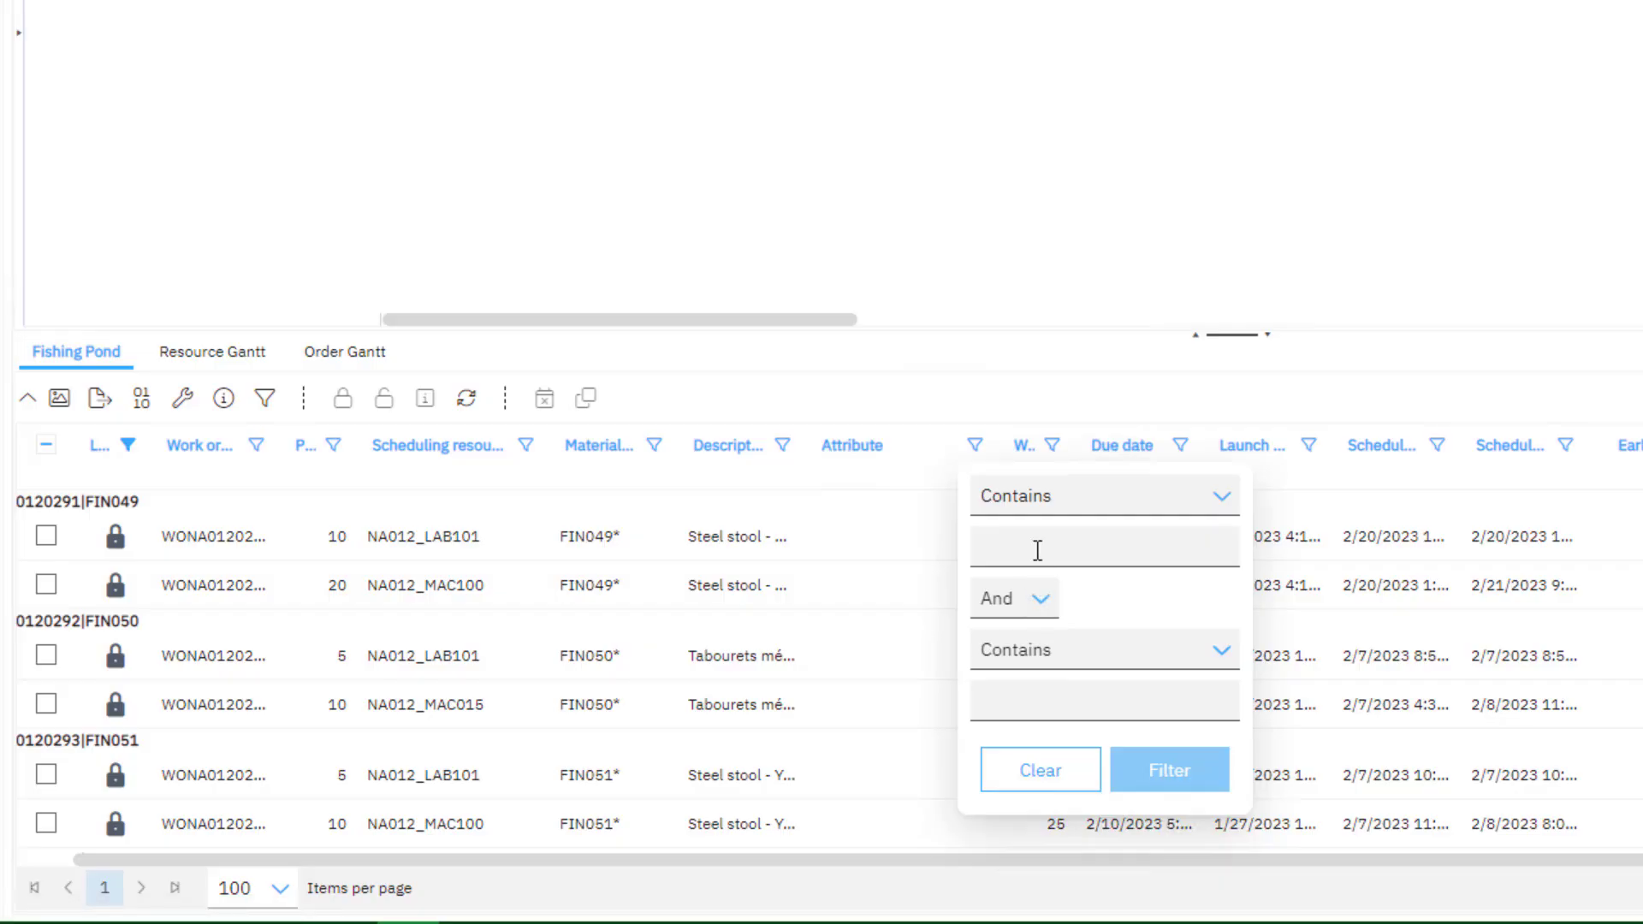
{"action": "left_click", "coordinate": [1037, 550]}
{"action": "type", "text": "MINT"}
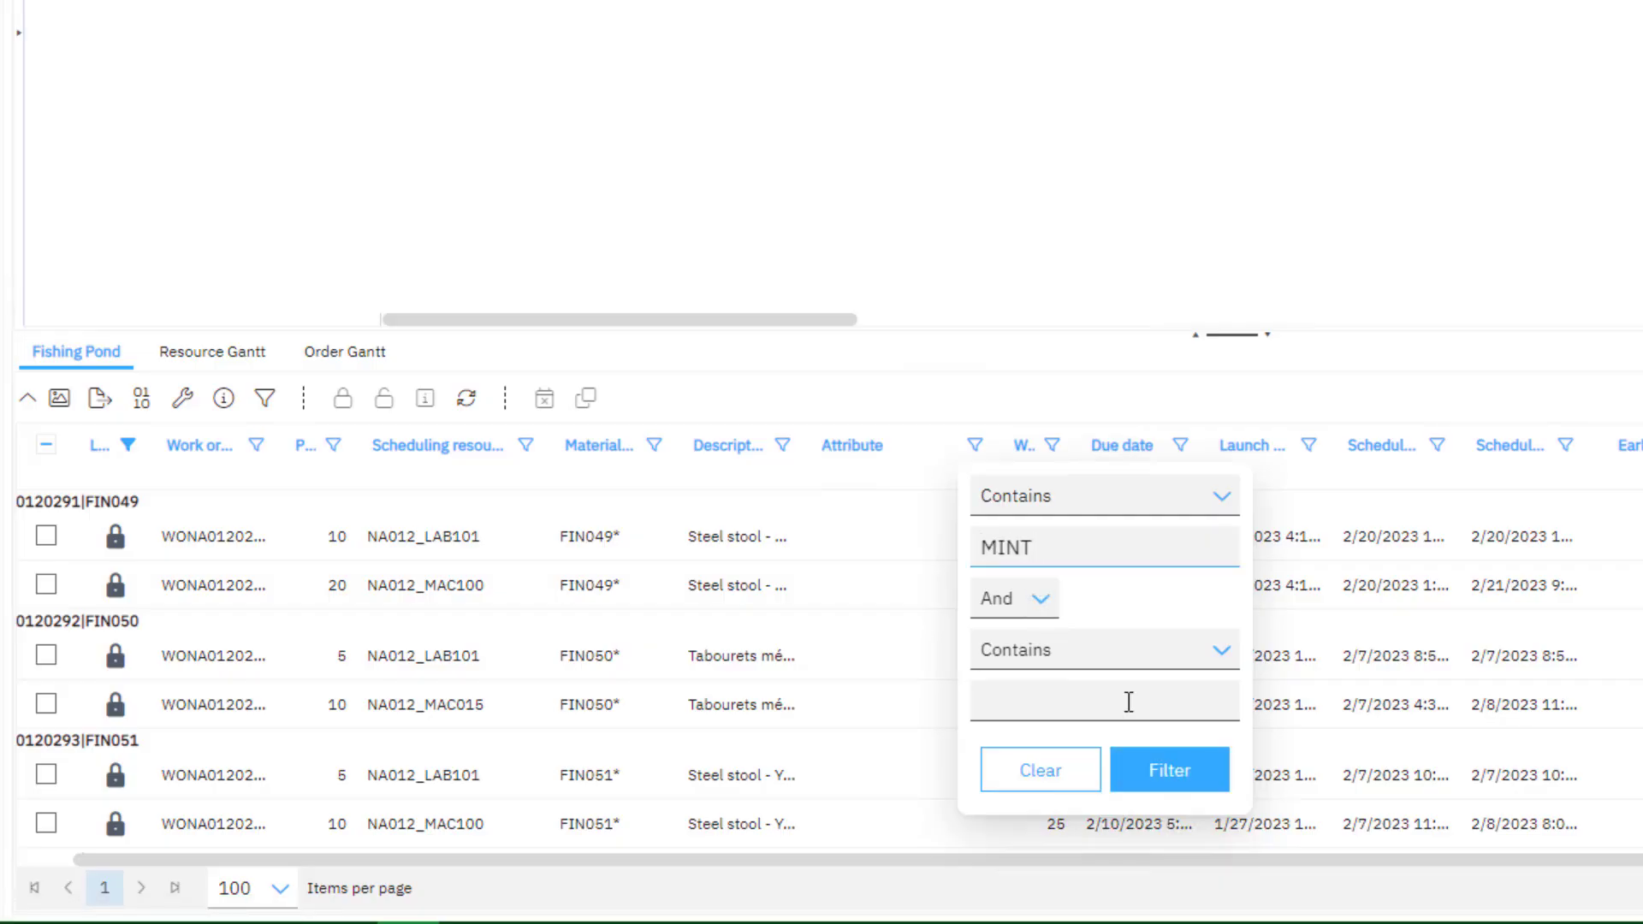
{"action": "left_click", "coordinate": [1185, 776]}
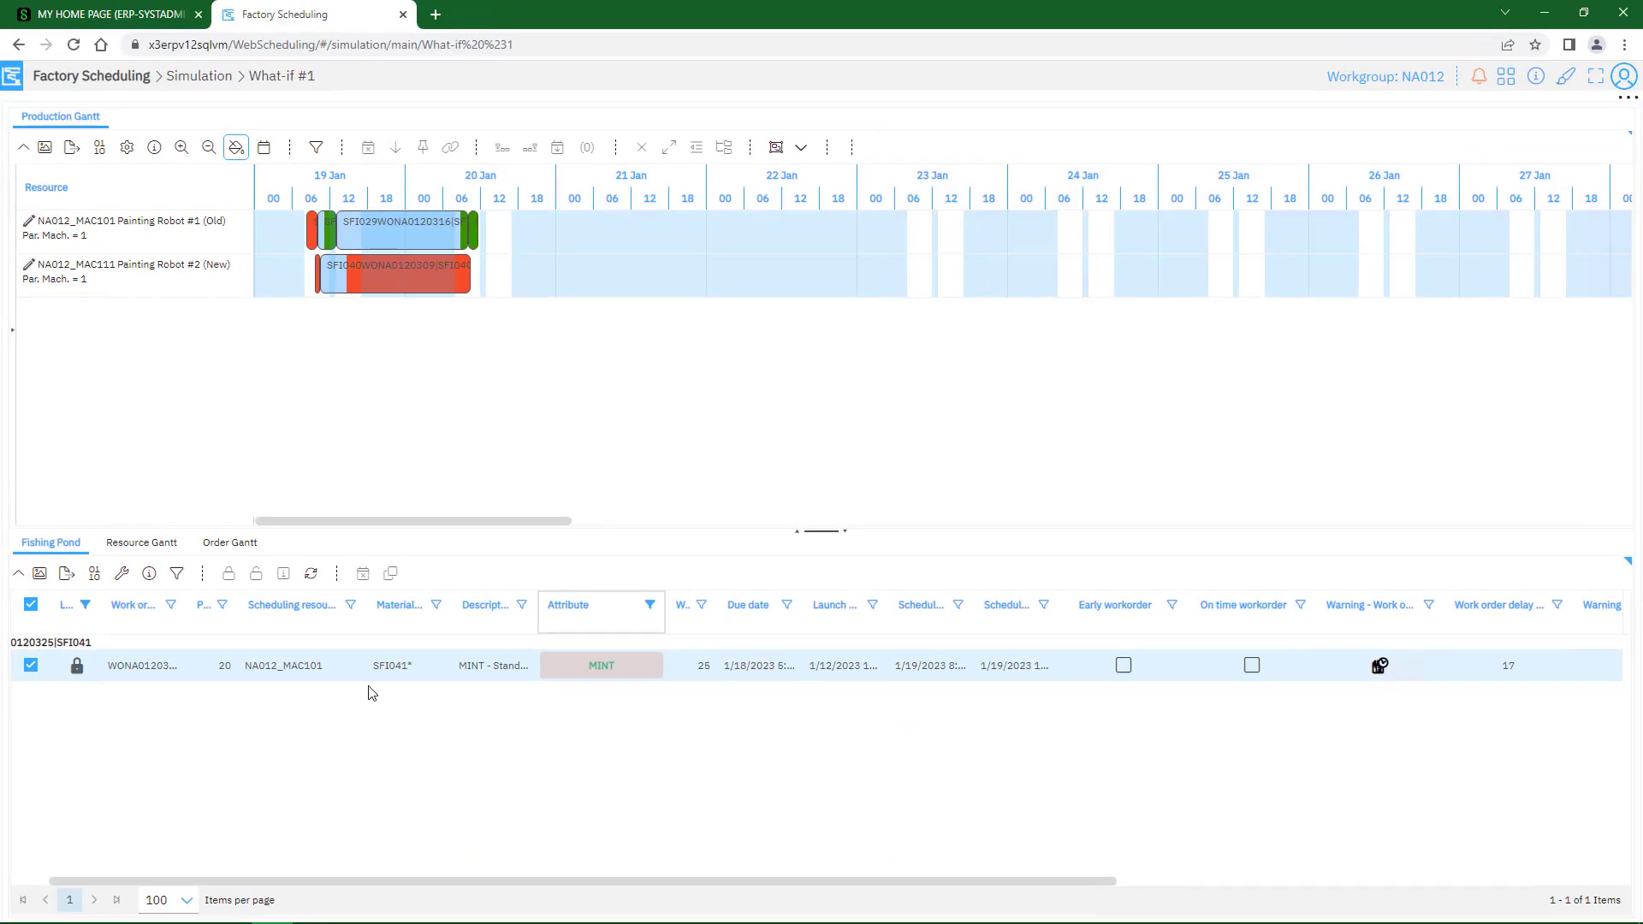
Step: Move the MINT SFI041 operation from Painting Robot #1 to Painting Robot #2 around midday on 24 January
{"action": "left_click", "coordinate": [344, 668]}
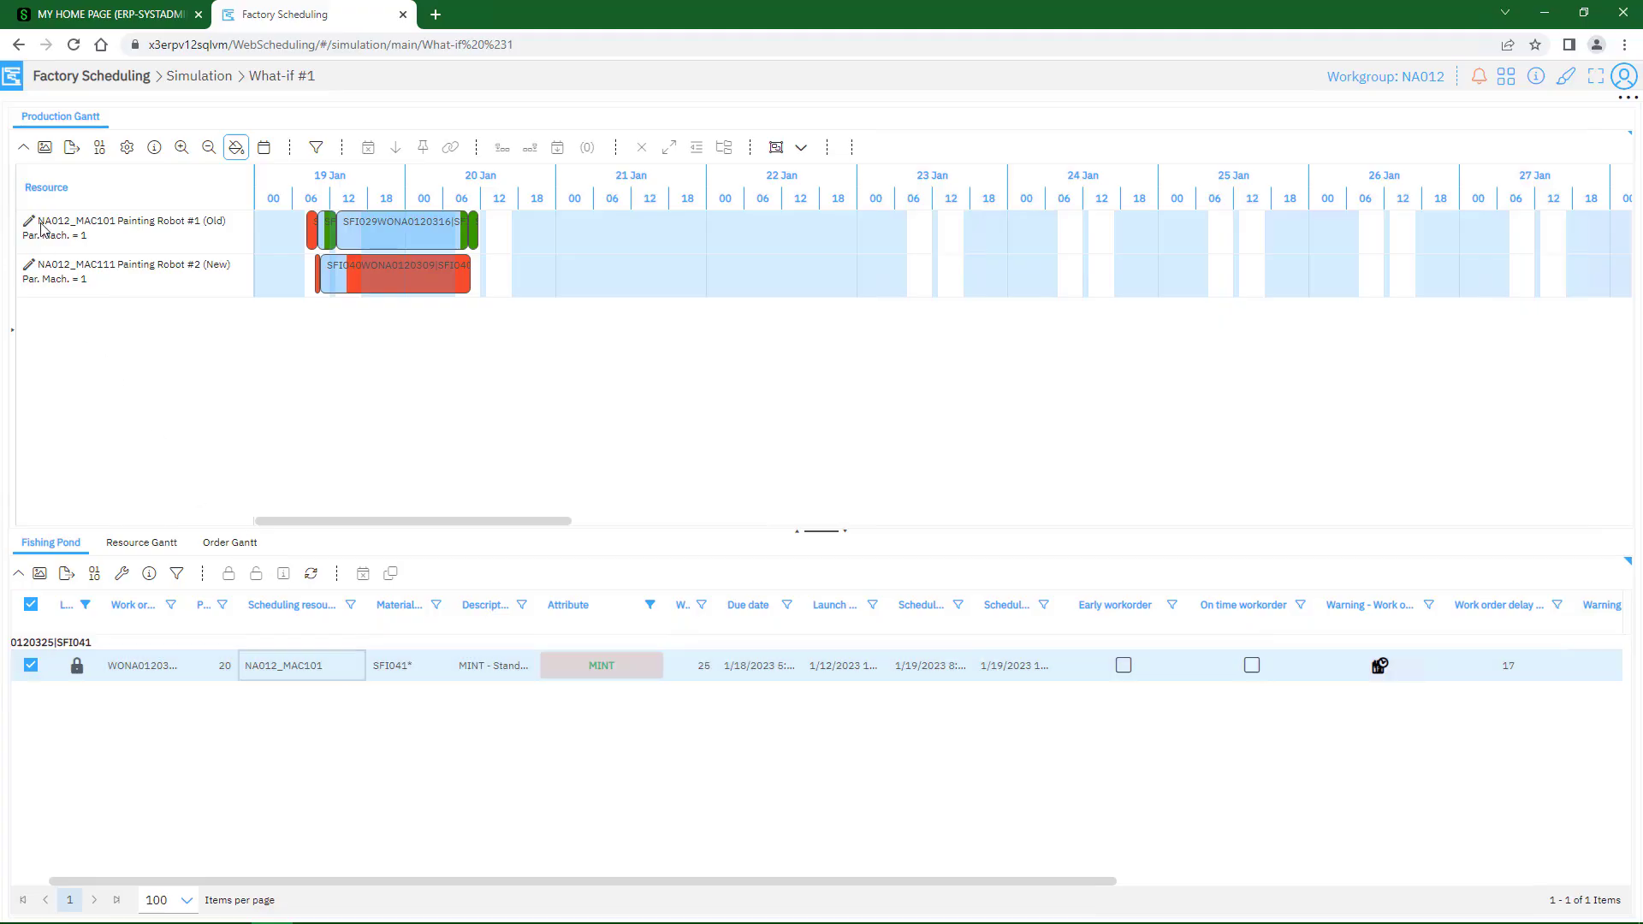
{"action": "left_click", "coordinate": [19, 90]}
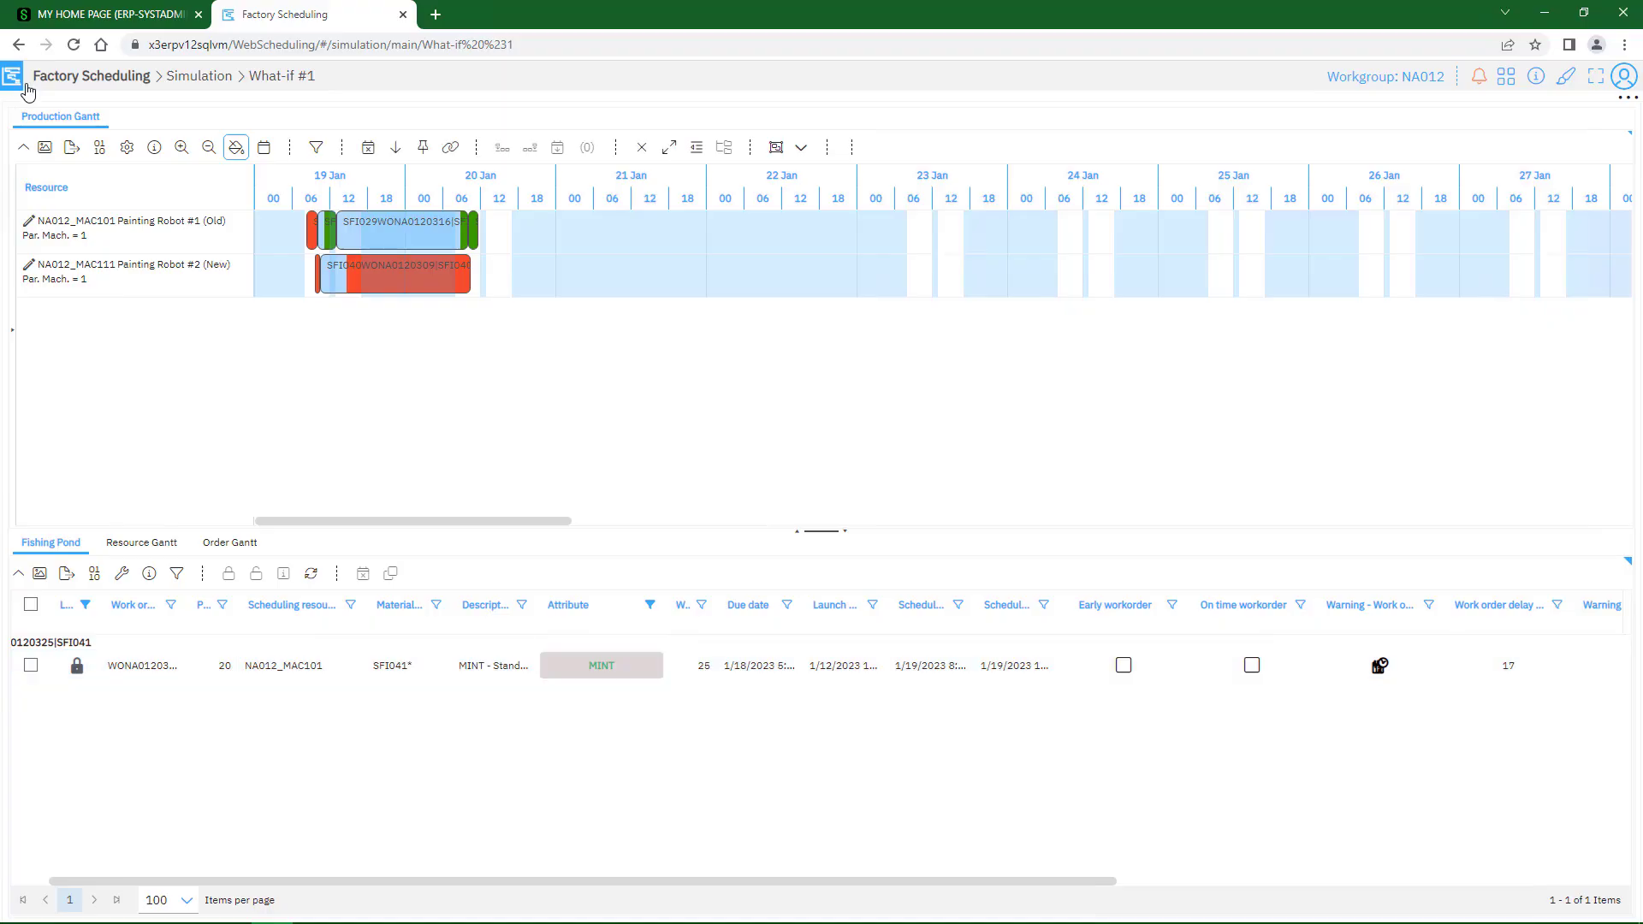
{"action": "left_click", "coordinate": [313, 232]}
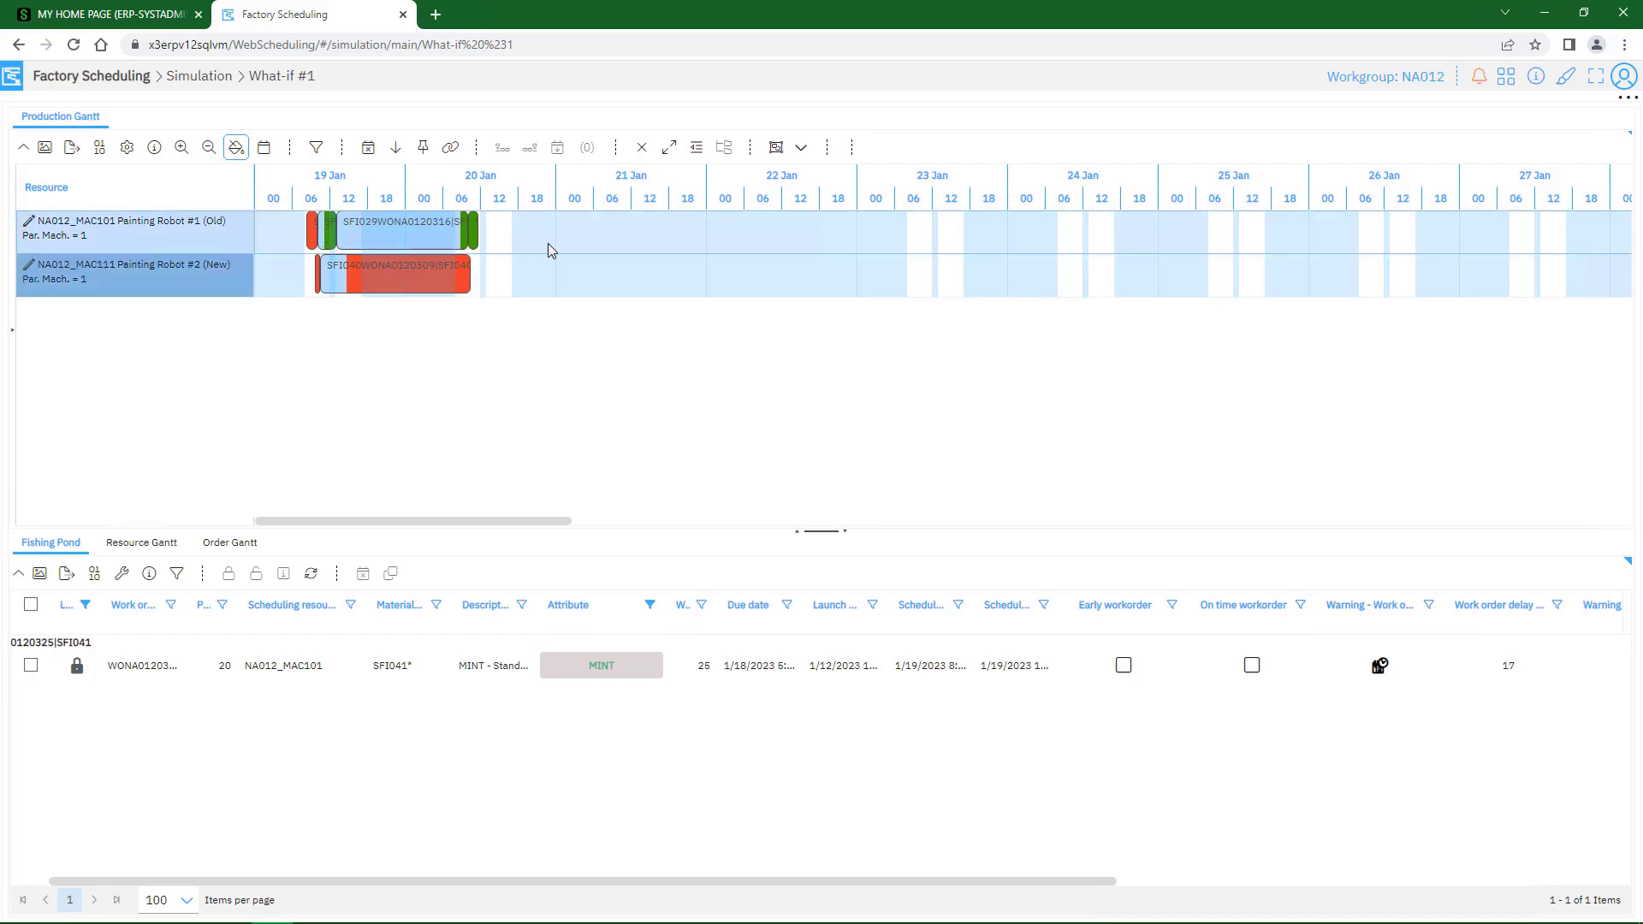
{"action": "left_click_drag", "start_coordinate": [549, 246], "coordinate": [1099, 275]}
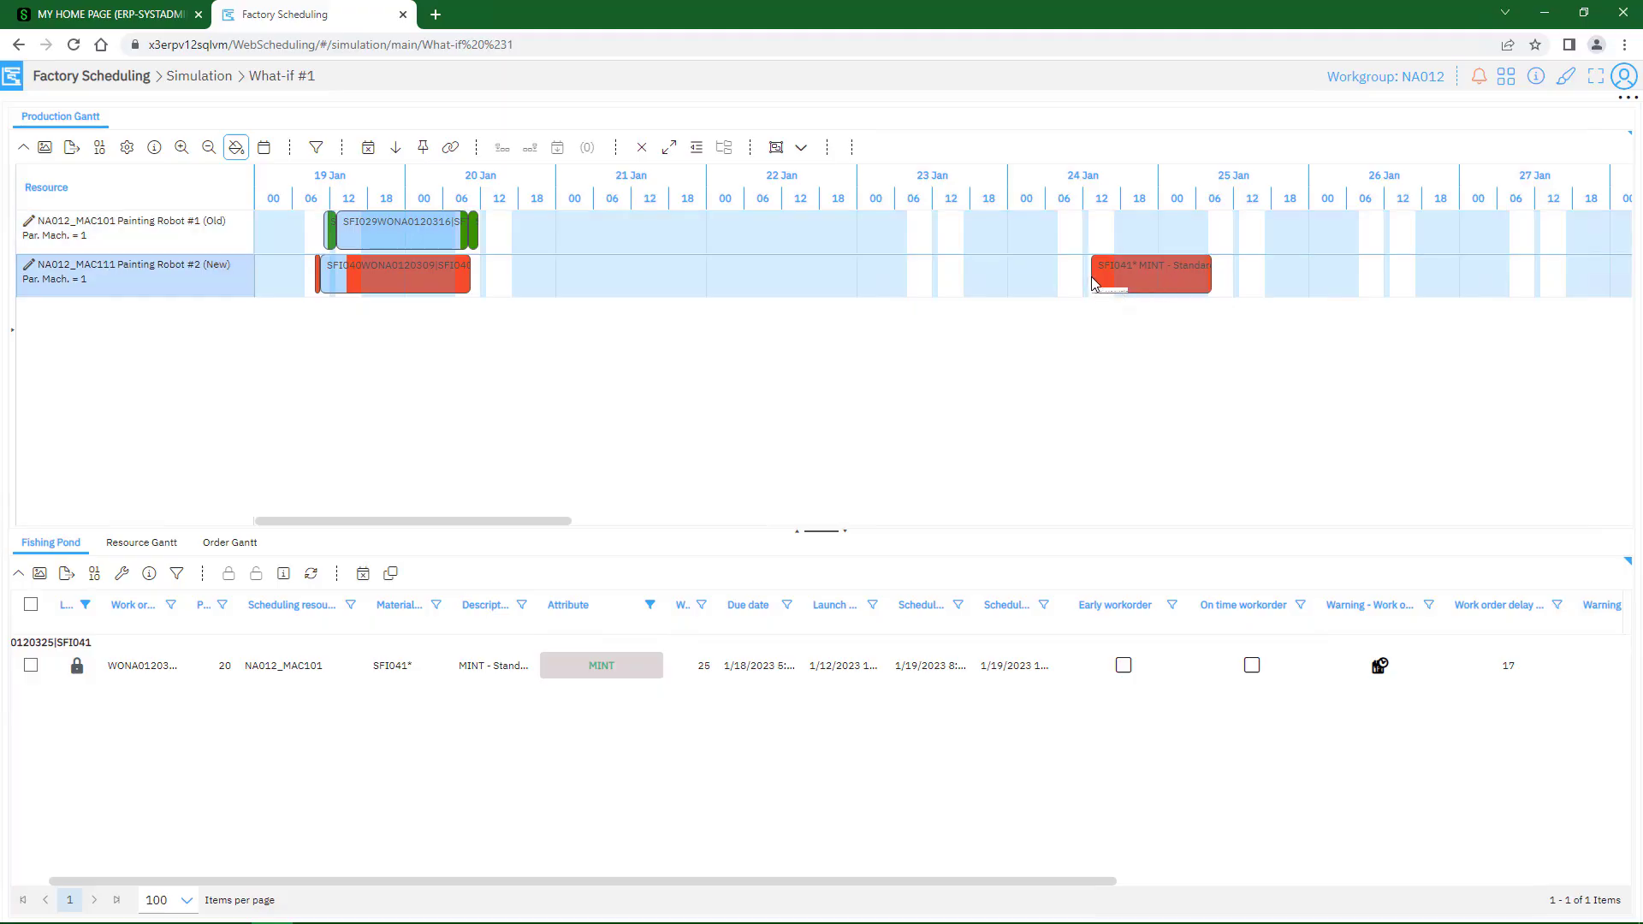
{"action": "left_click", "coordinate": [1093, 282]}
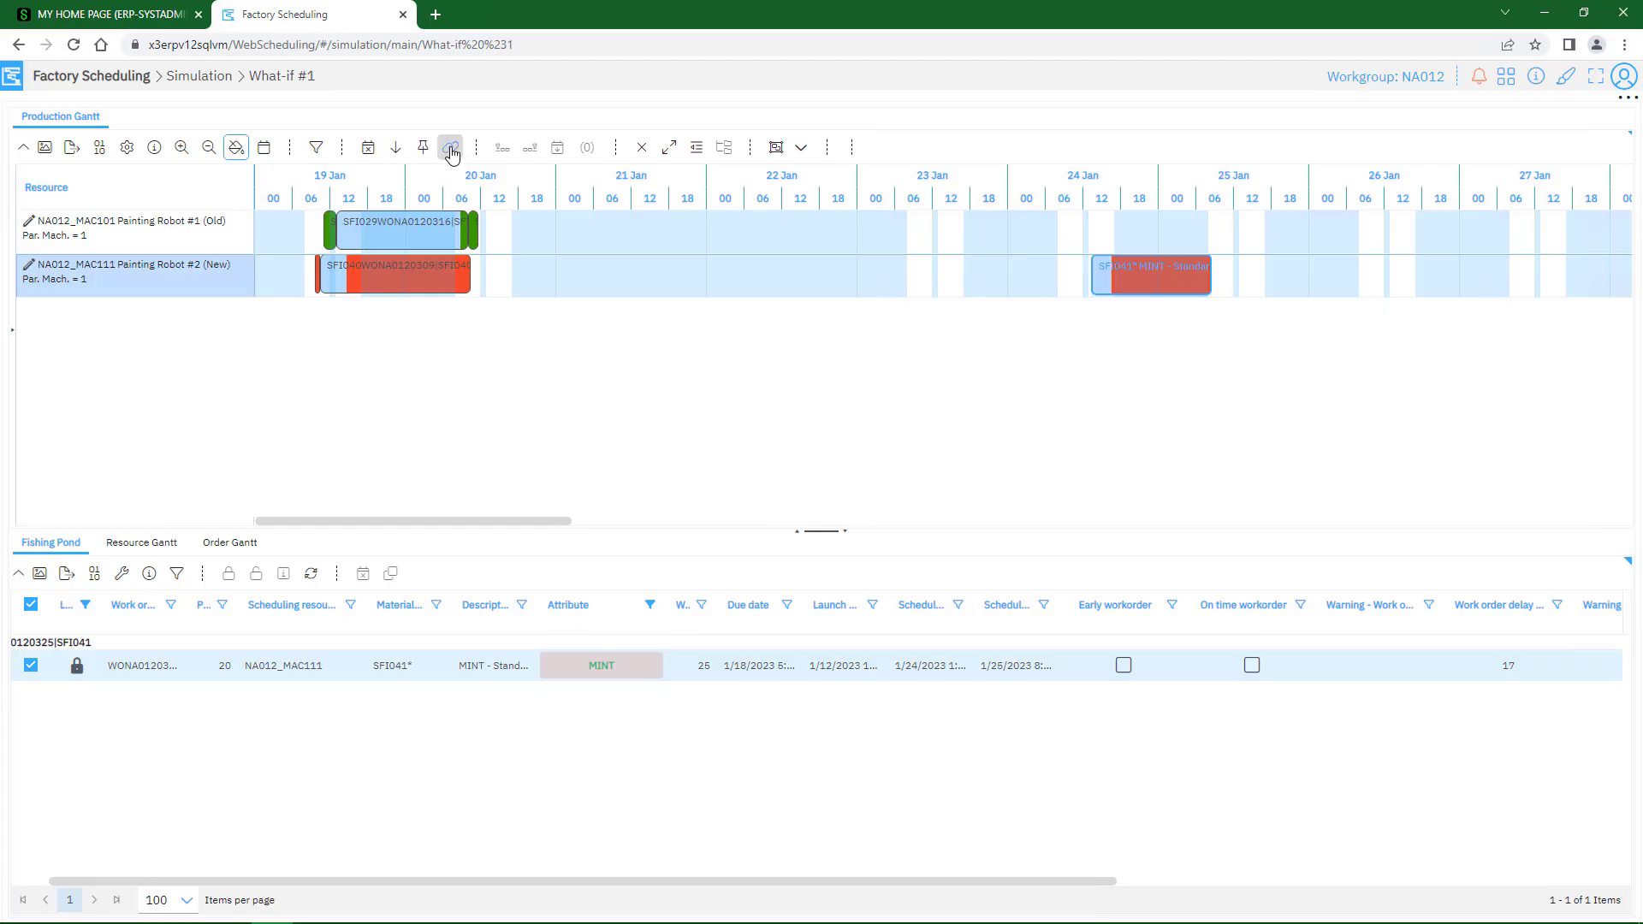
Step: Fix the MINT operation to its resource, Painting Robot #2, and check its fixed-resource marker on the Gantt
{"action": "key", "text": "ctrl"}
{"action": "key", "text": "ctrl"}
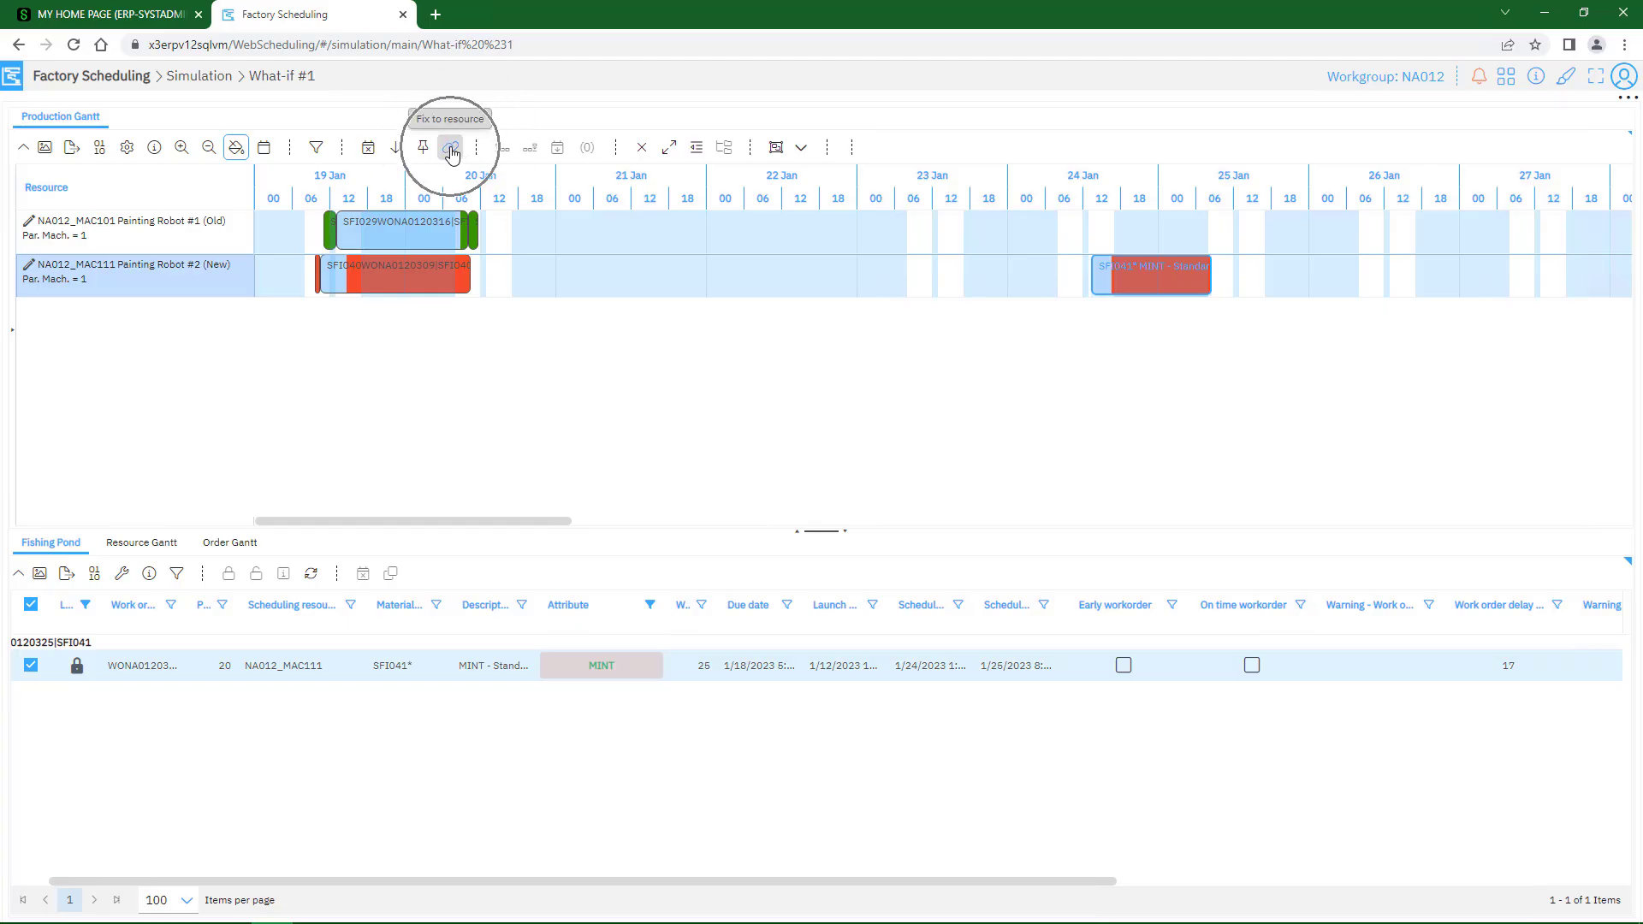
{"action": "left_click", "coordinate": [451, 150]}
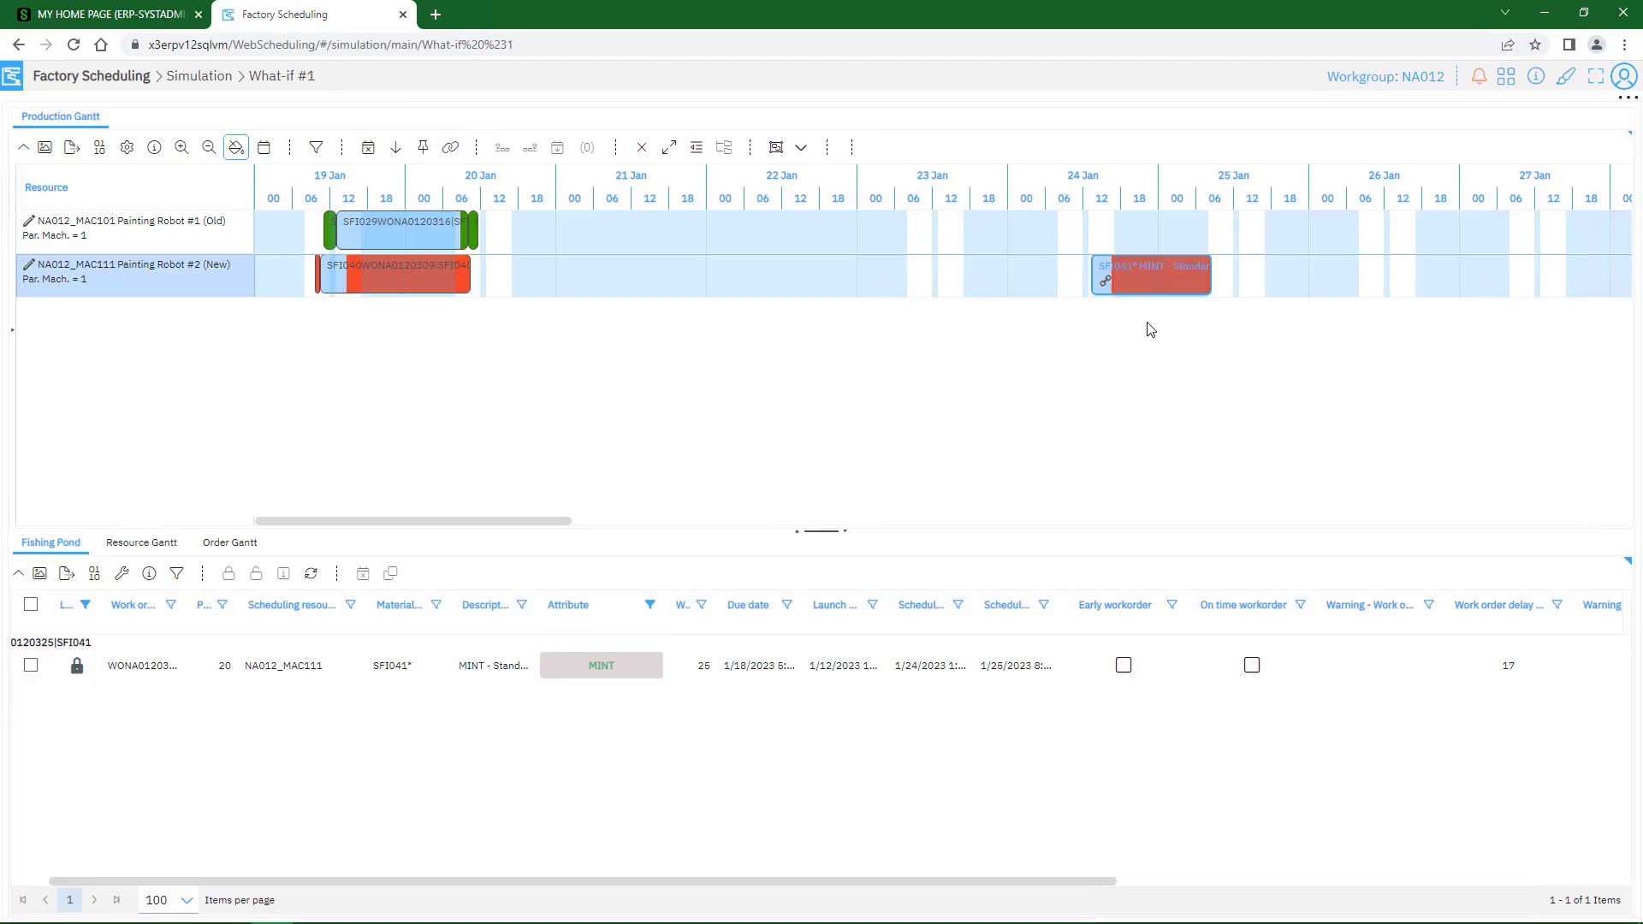
{"action": "left_click", "coordinate": [1103, 291]}
{"action": "left_click", "coordinate": [1154, 286]}
{"action": "mouse_move", "coordinate": [1100, 295]}
{"action": "left_click_drag", "start_coordinate": [1097, 287], "coordinate": [1098, 281]}
{"action": "mouse_move", "coordinate": [1101, 287]}
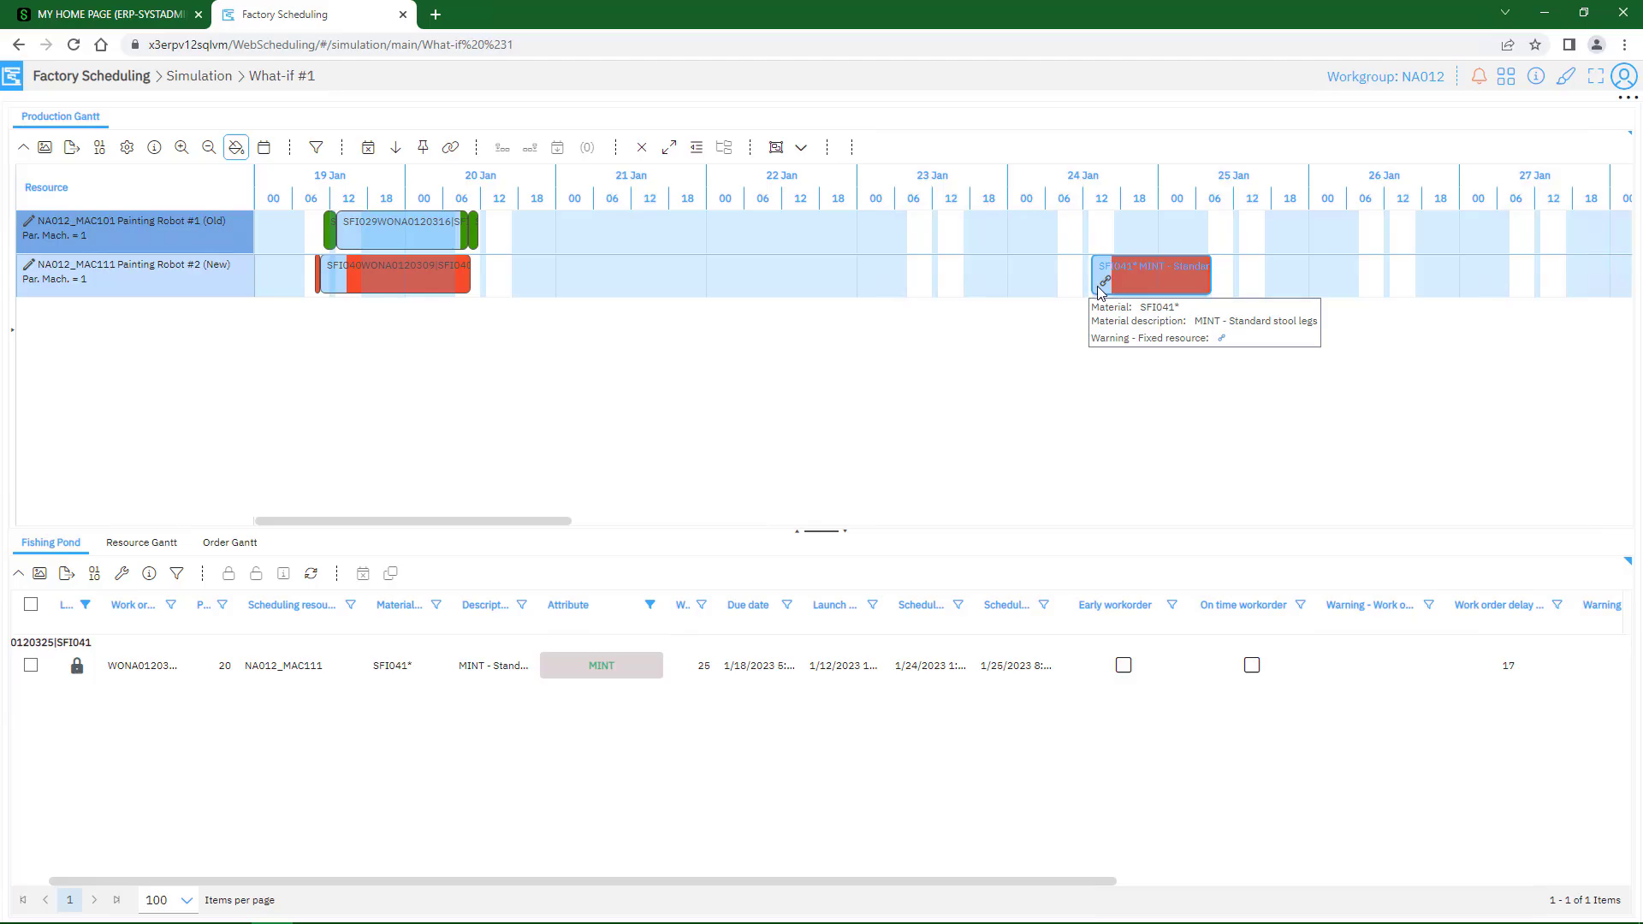
{"action": "left_click", "coordinate": [1100, 286]}
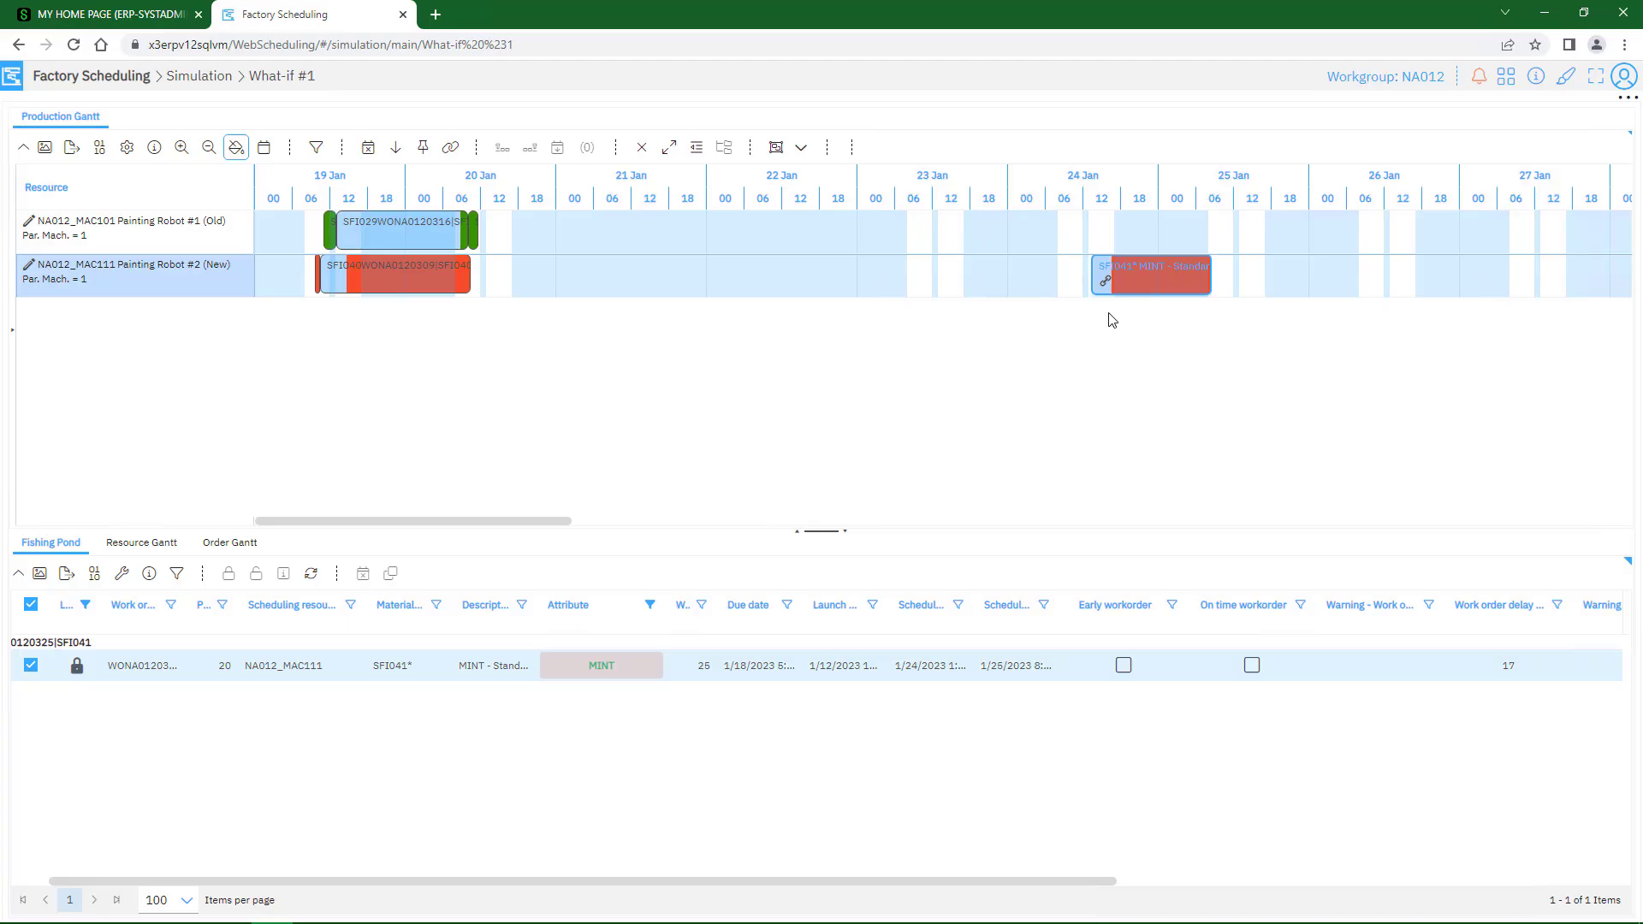
Step: Run automatic scheduling with the MINT operation fixed to Painting Robot #2 and locate that operation on the Gantt
{"action": "left_click", "coordinate": [1623, 98]}
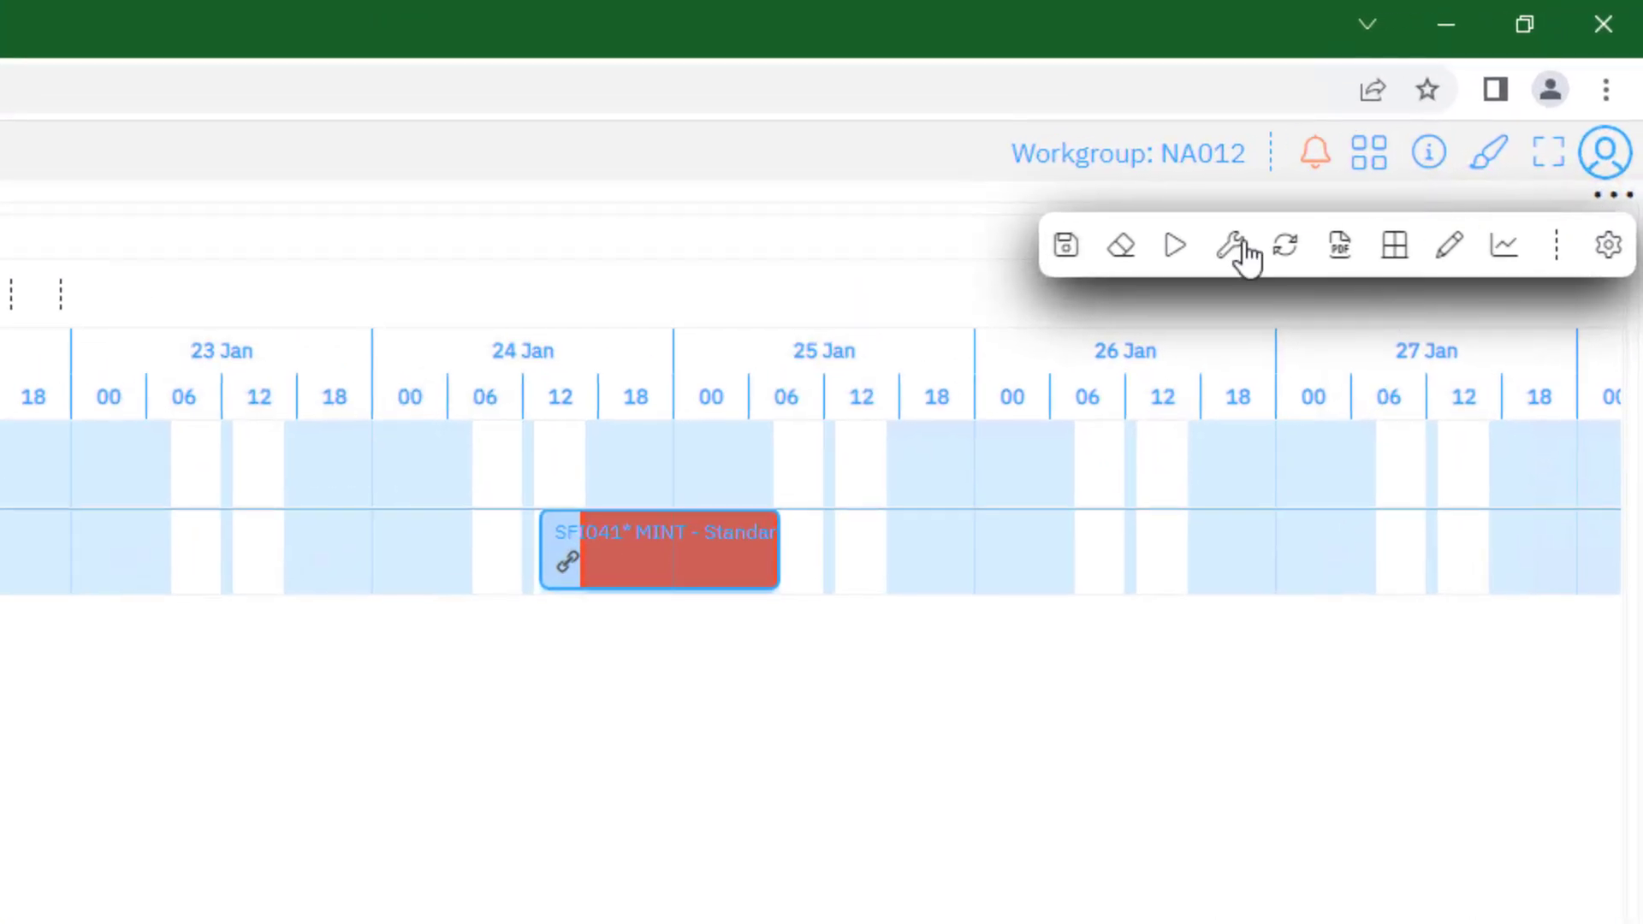
{"action": "left_click", "coordinate": [1178, 261]}
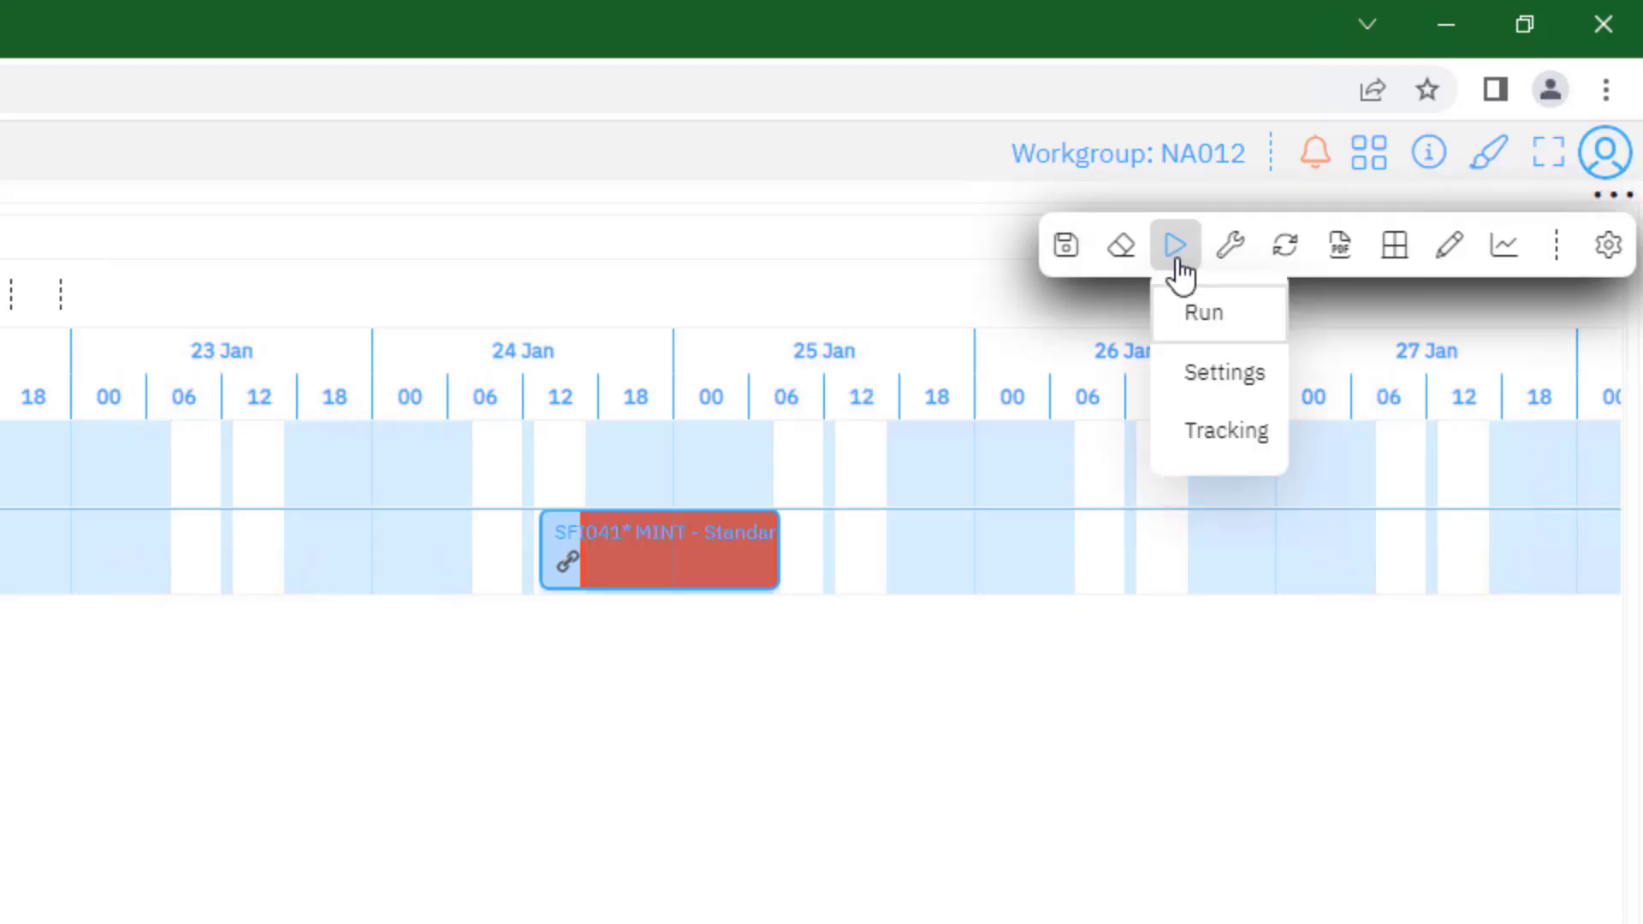
{"action": "left_click", "coordinate": [1200, 315]}
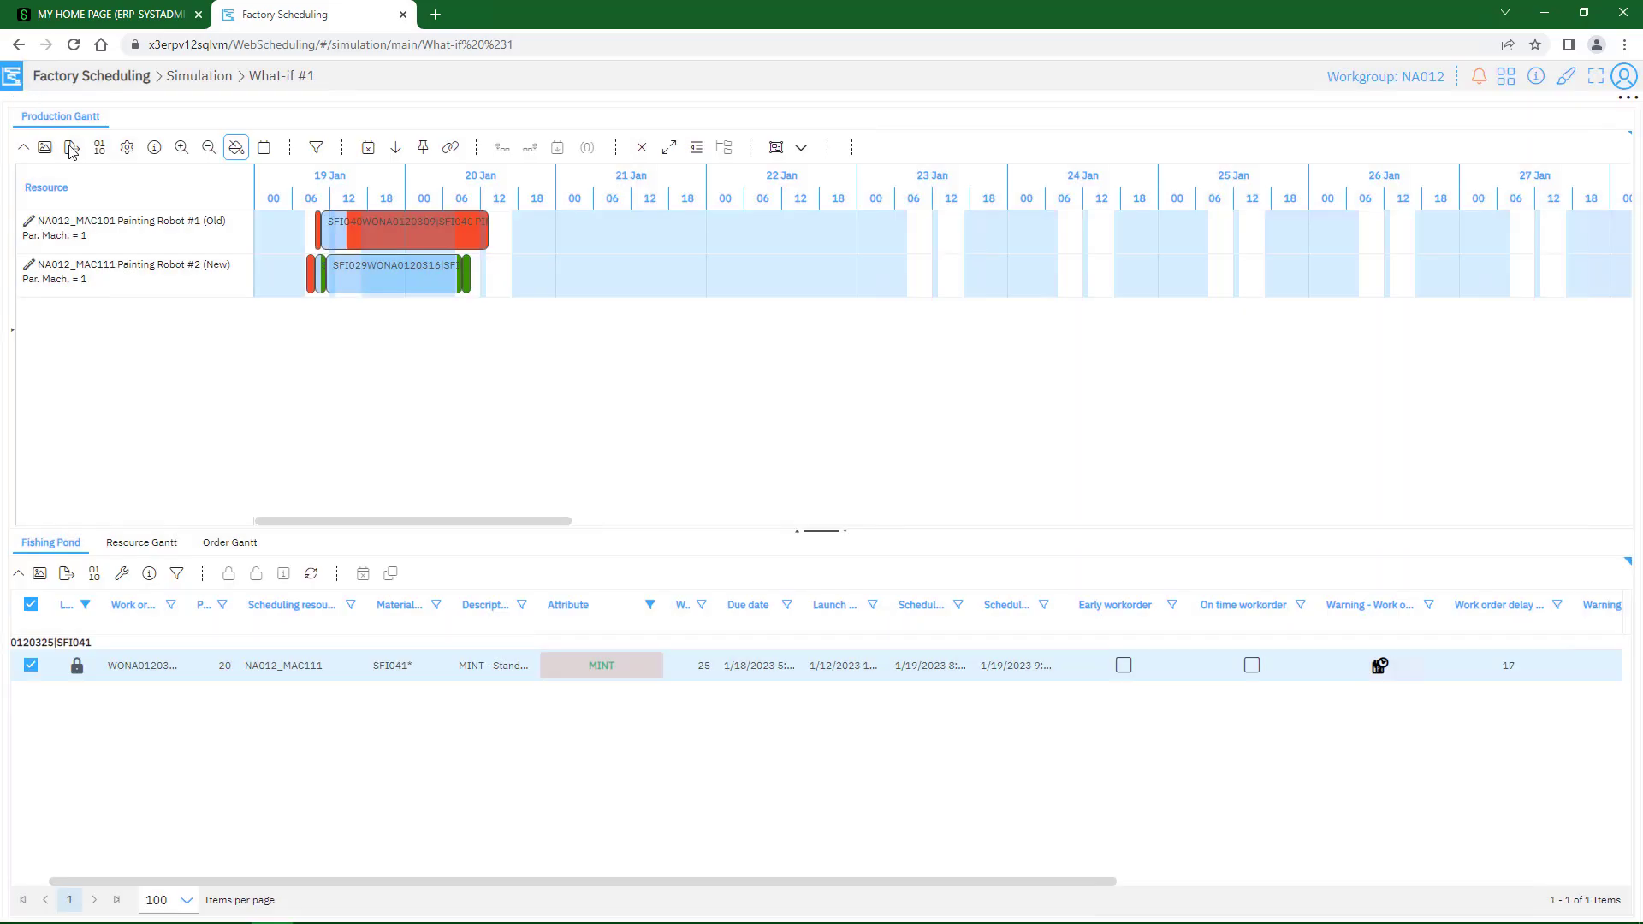
{"action": "mouse_move", "coordinate": [309, 282]}
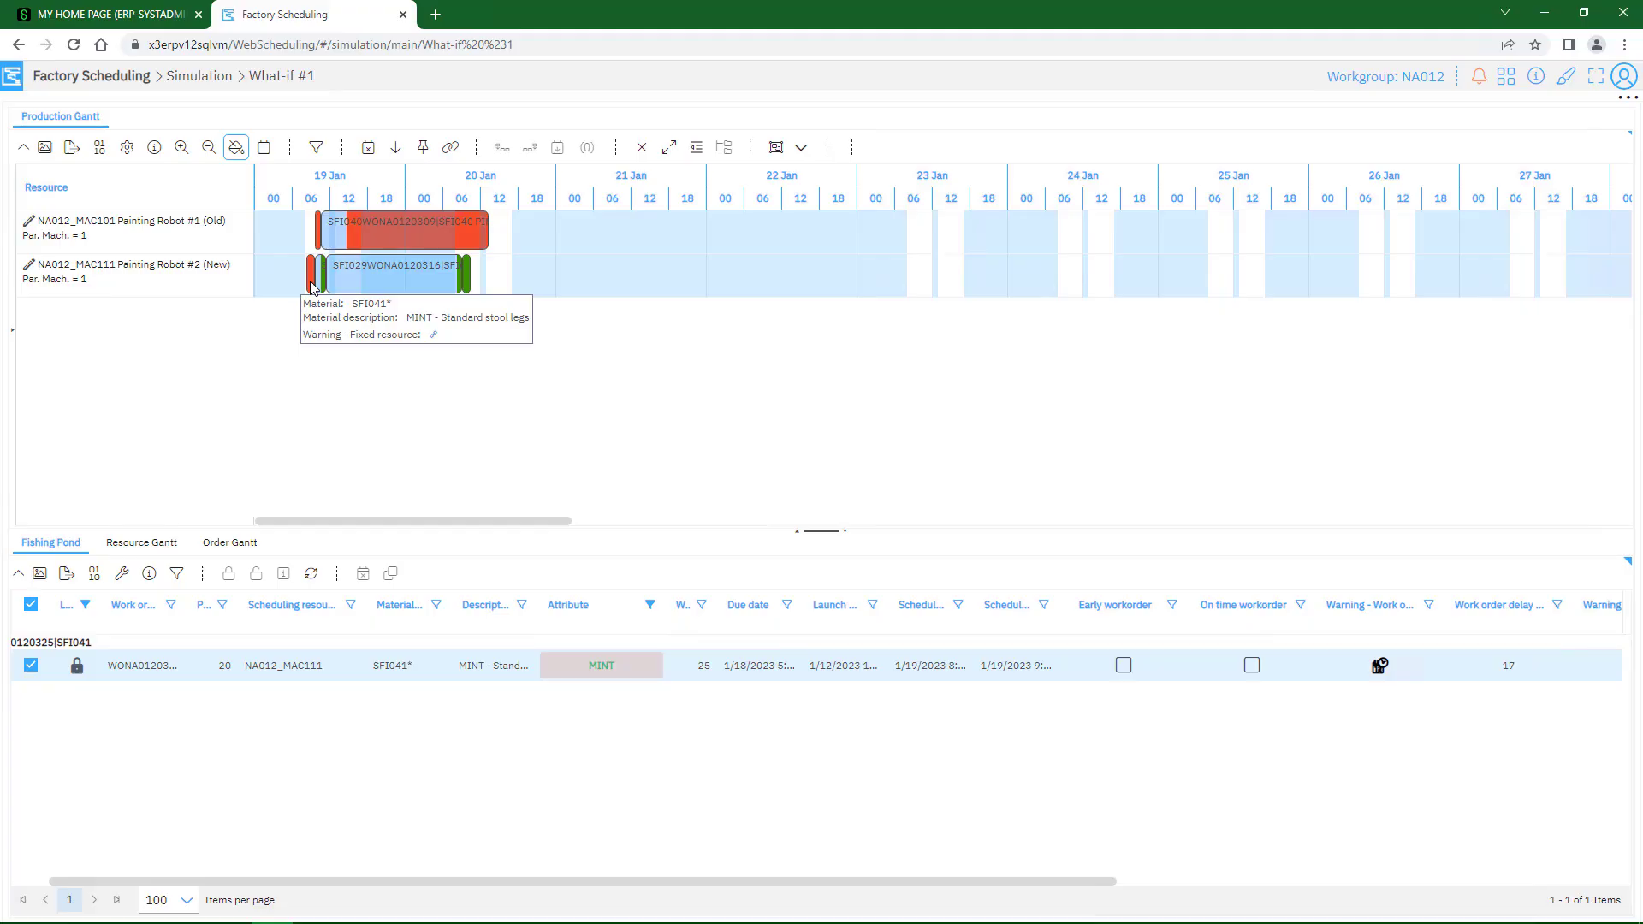
Step: Set the MINT operation's start to 1/24/2023 1:00:30 PM in its activity details and fix its launch date to 24 January
{"action": "left_click", "coordinate": [312, 287]}
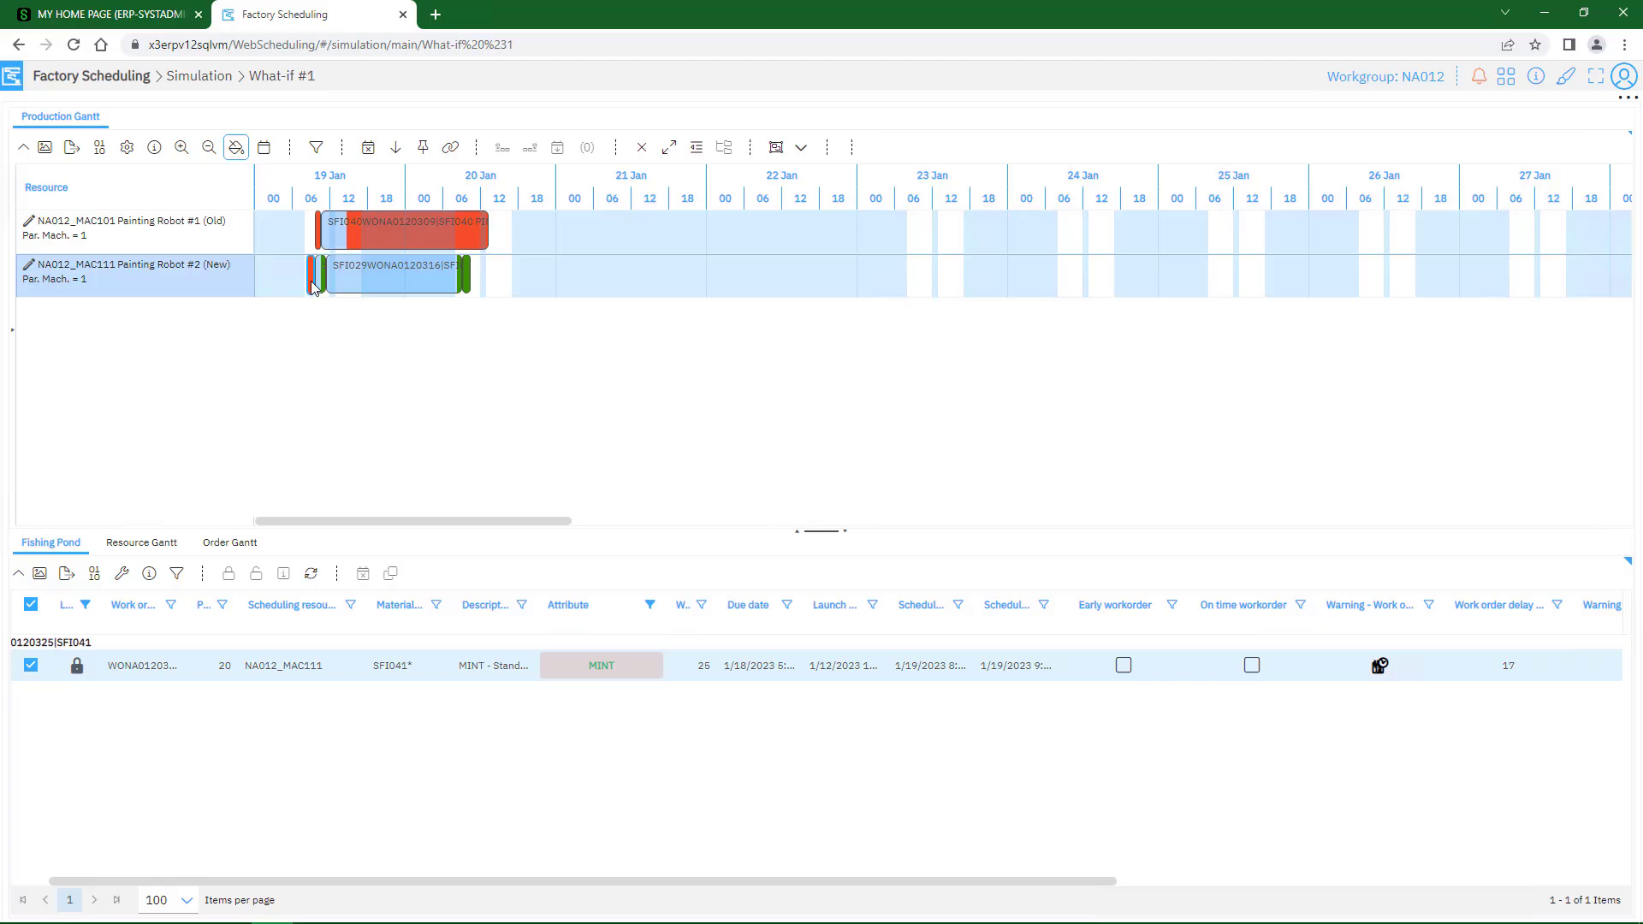
{"action": "double_click", "coordinate": [312, 284]}
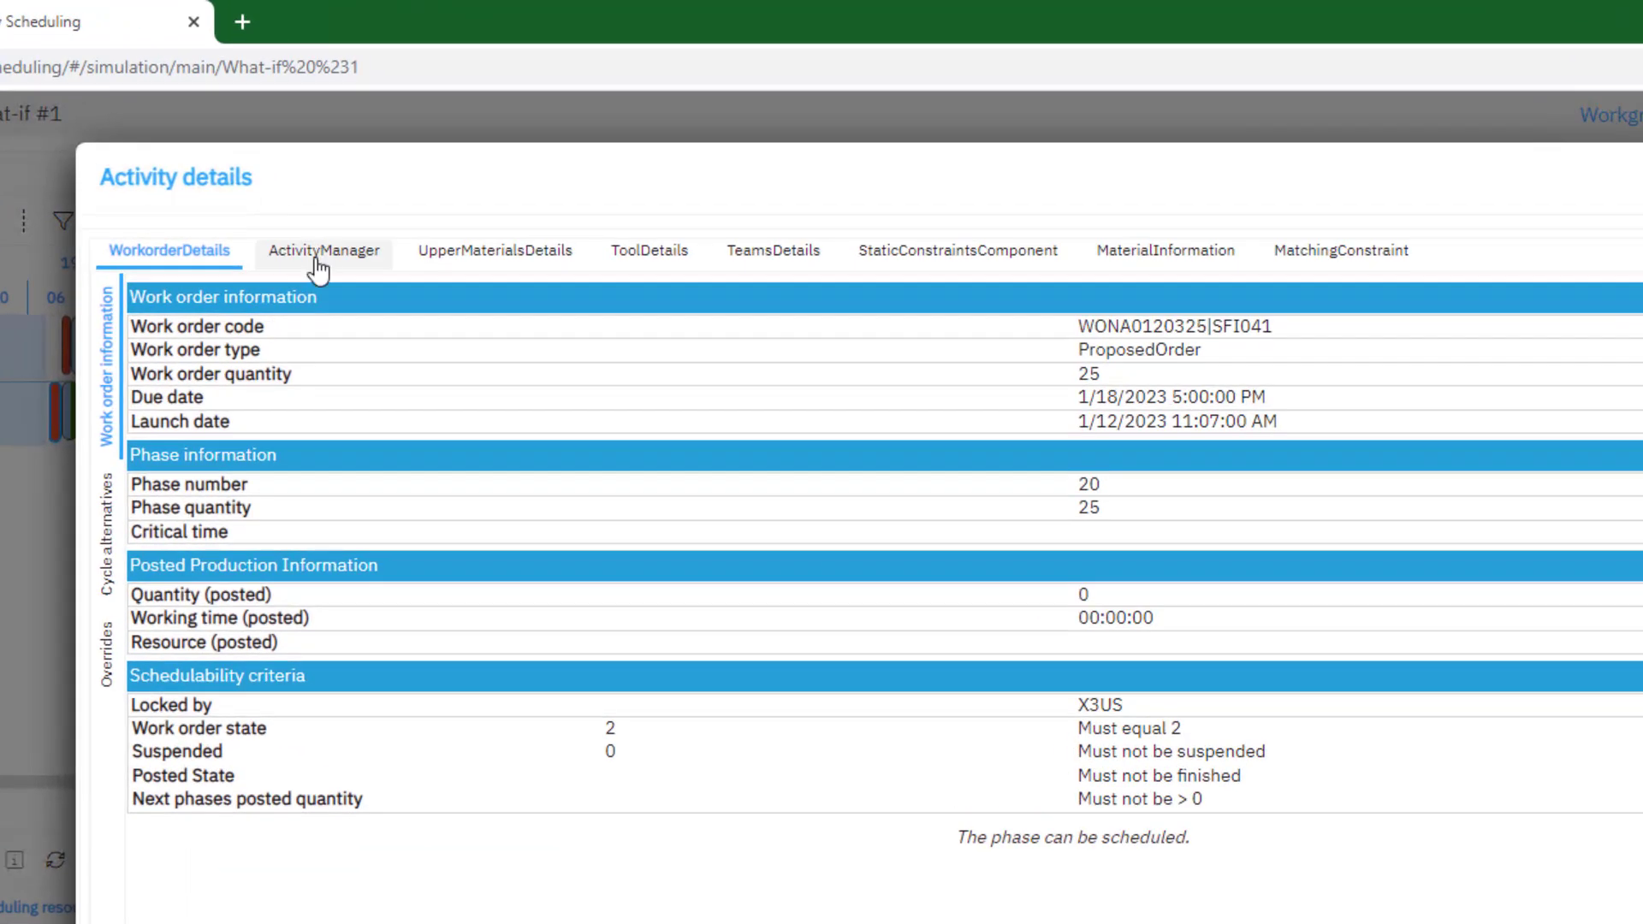
{"action": "left_click", "coordinate": [490, 161]}
{"action": "left_click", "coordinate": [357, 397]}
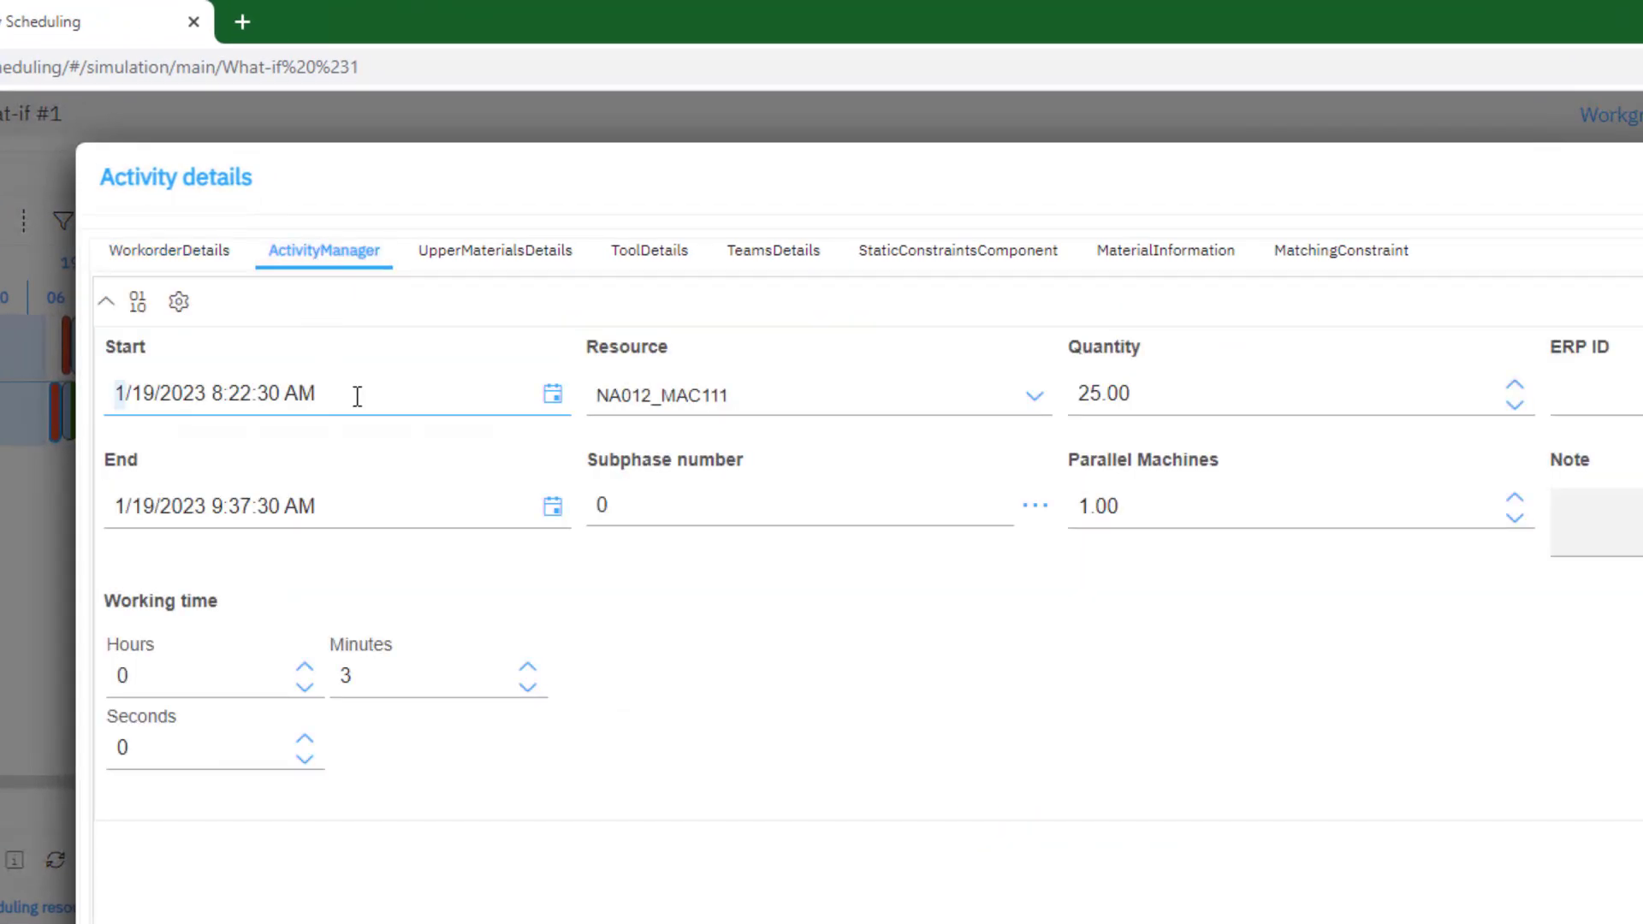
{"action": "left_click_drag", "start_coordinate": [341, 396], "coordinate": [76, 398]}
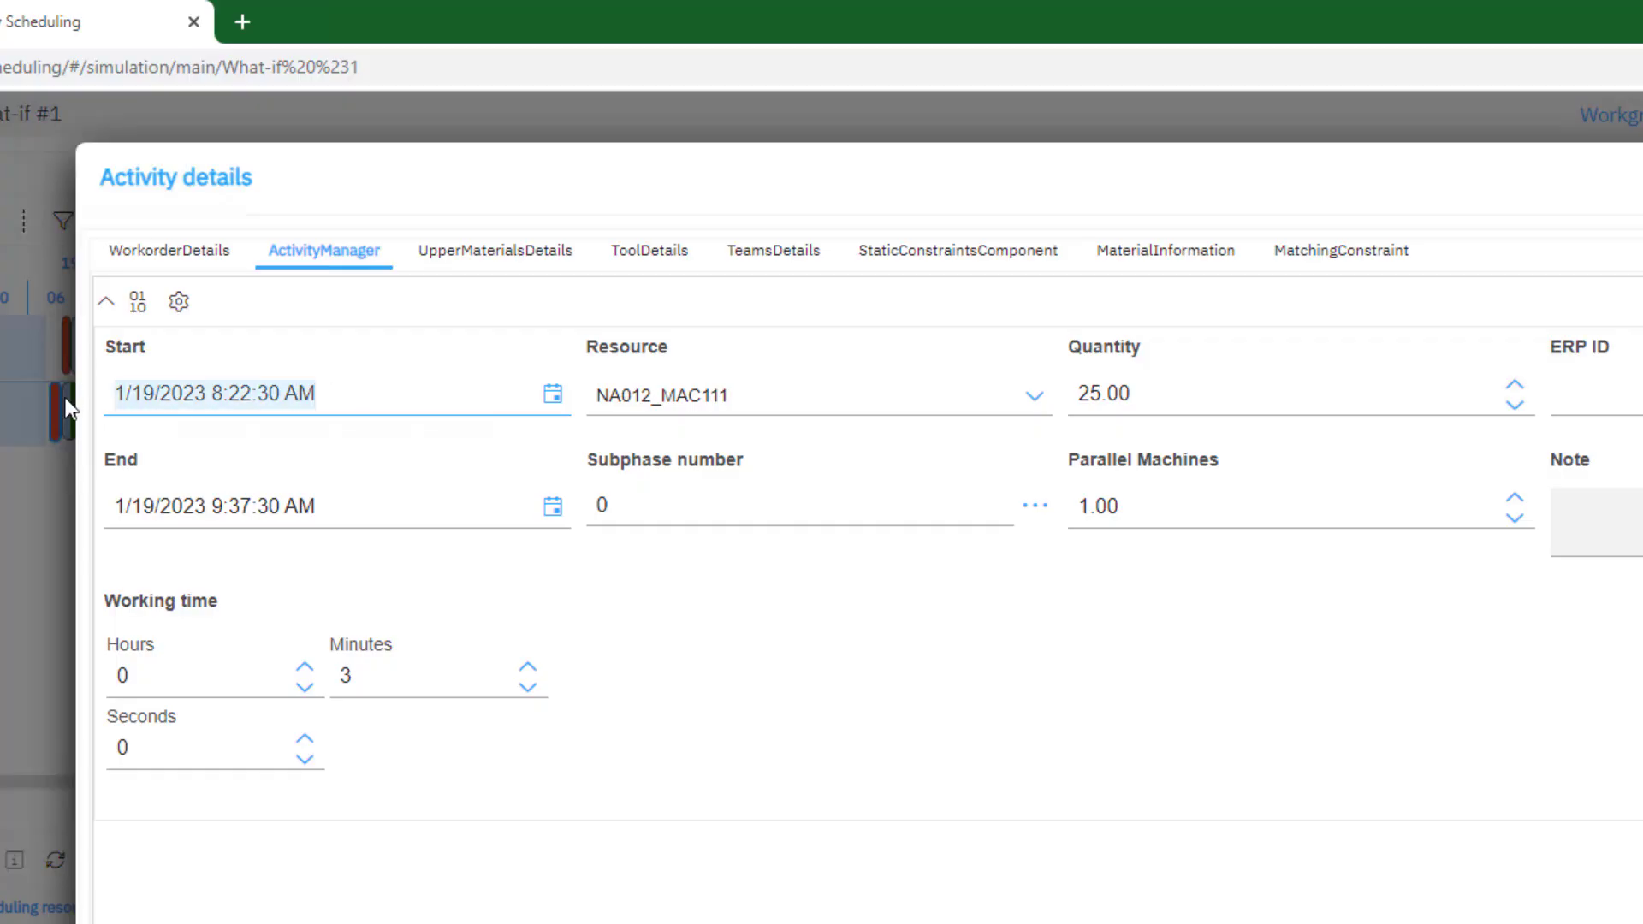
{"action": "type", "text": "1/24/2023 1:00:30 PM"}
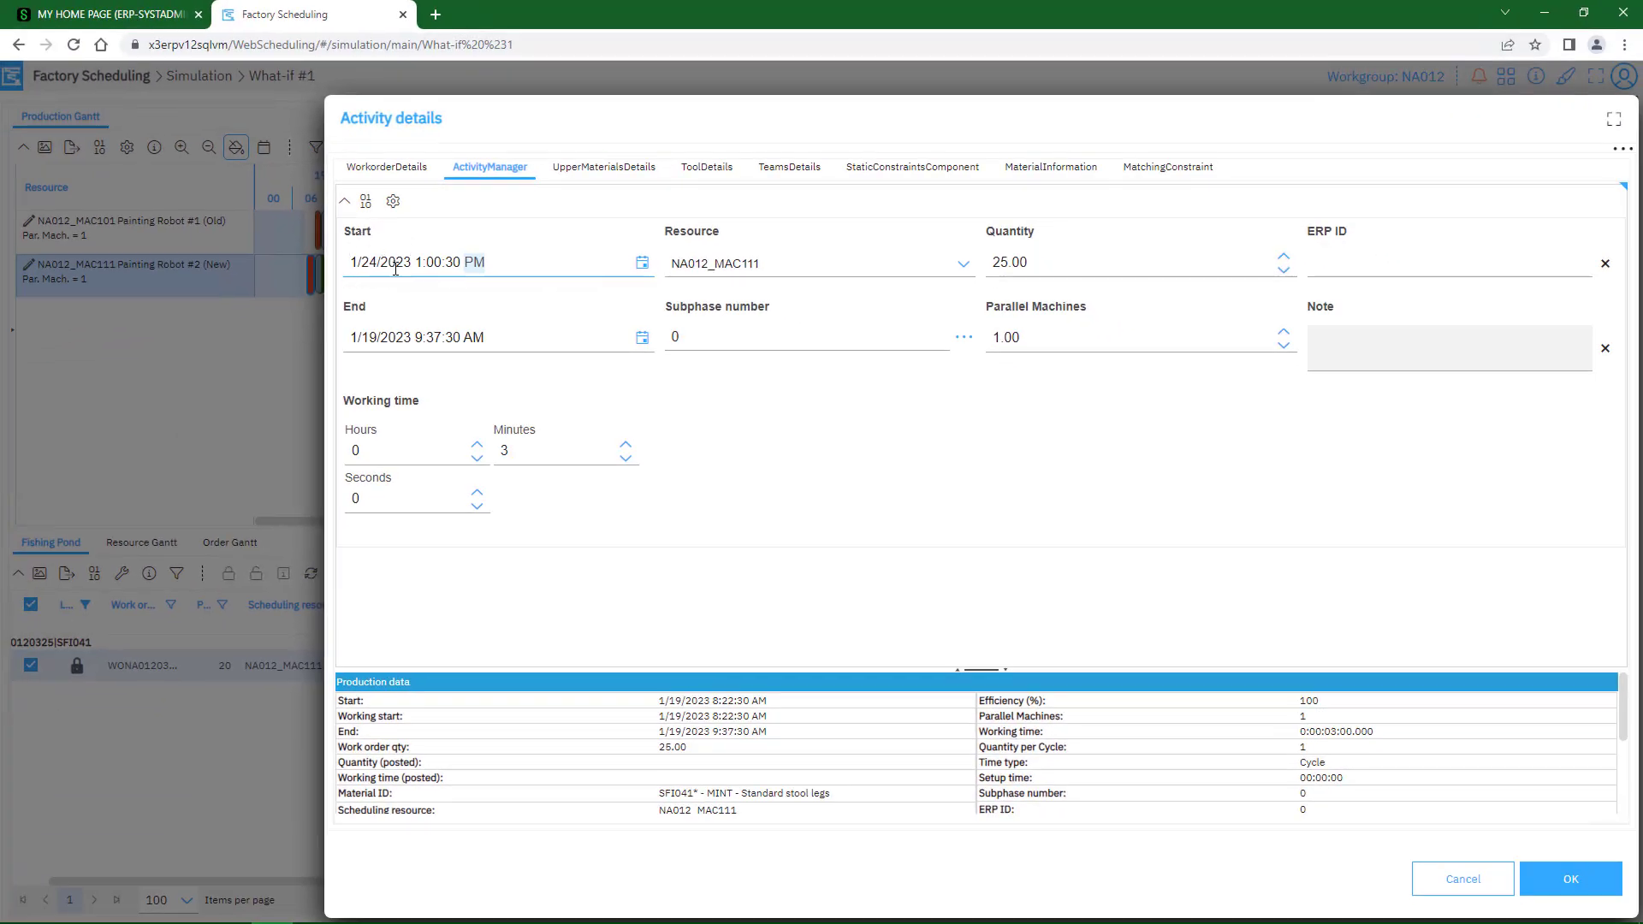
{"action": "left_click", "coordinate": [1573, 880]}
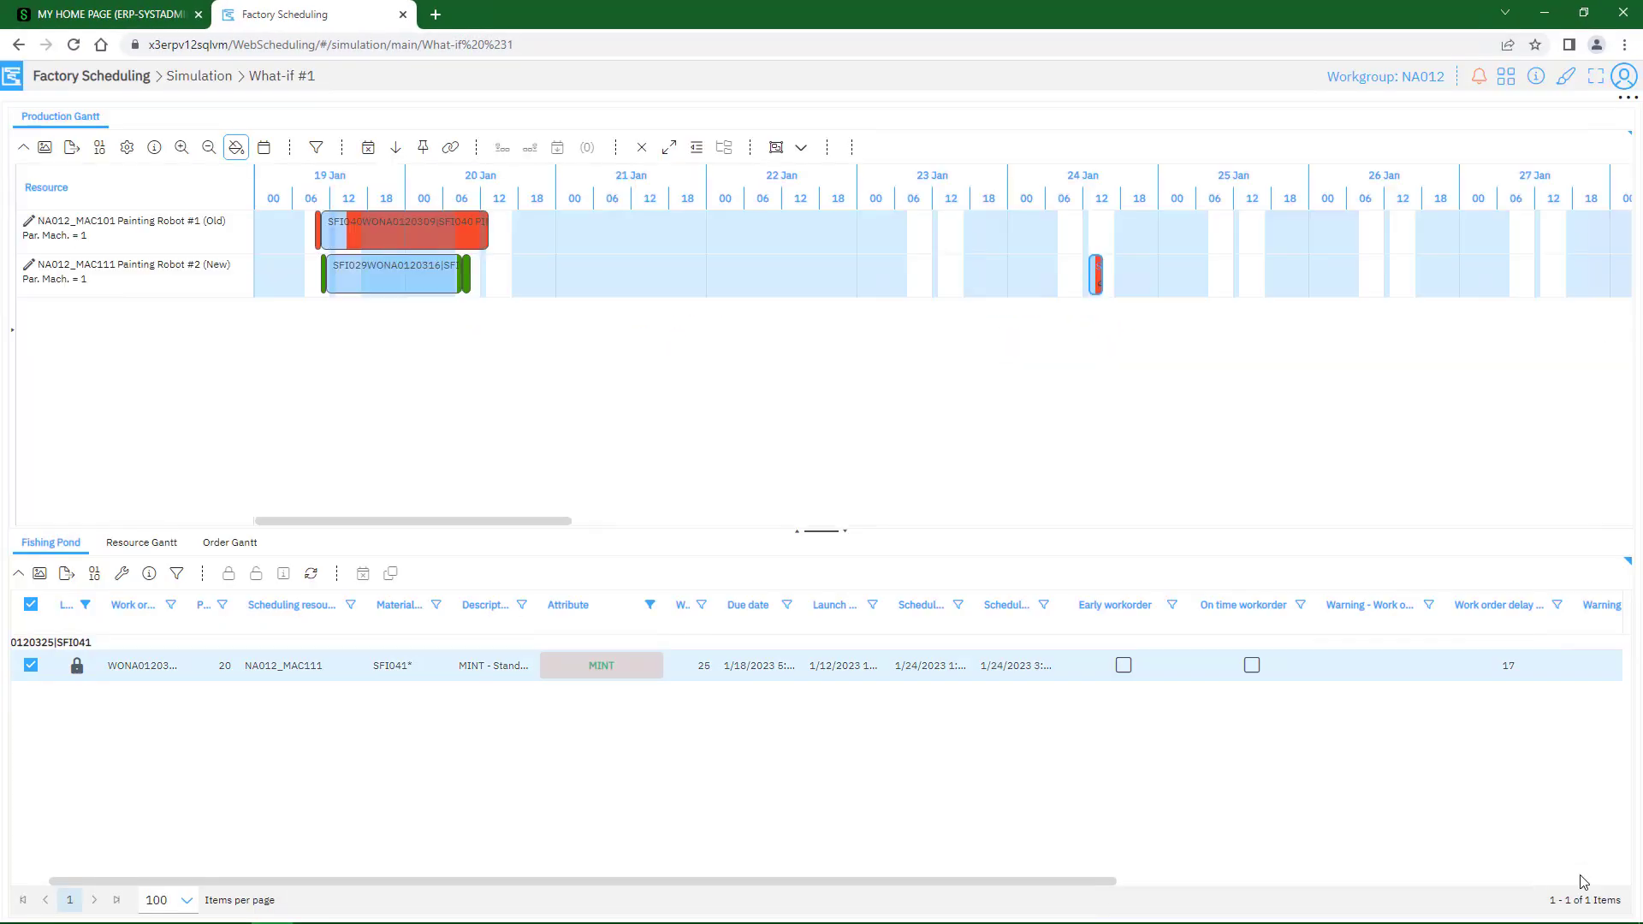
{"action": "left_click", "coordinate": [1098, 306]}
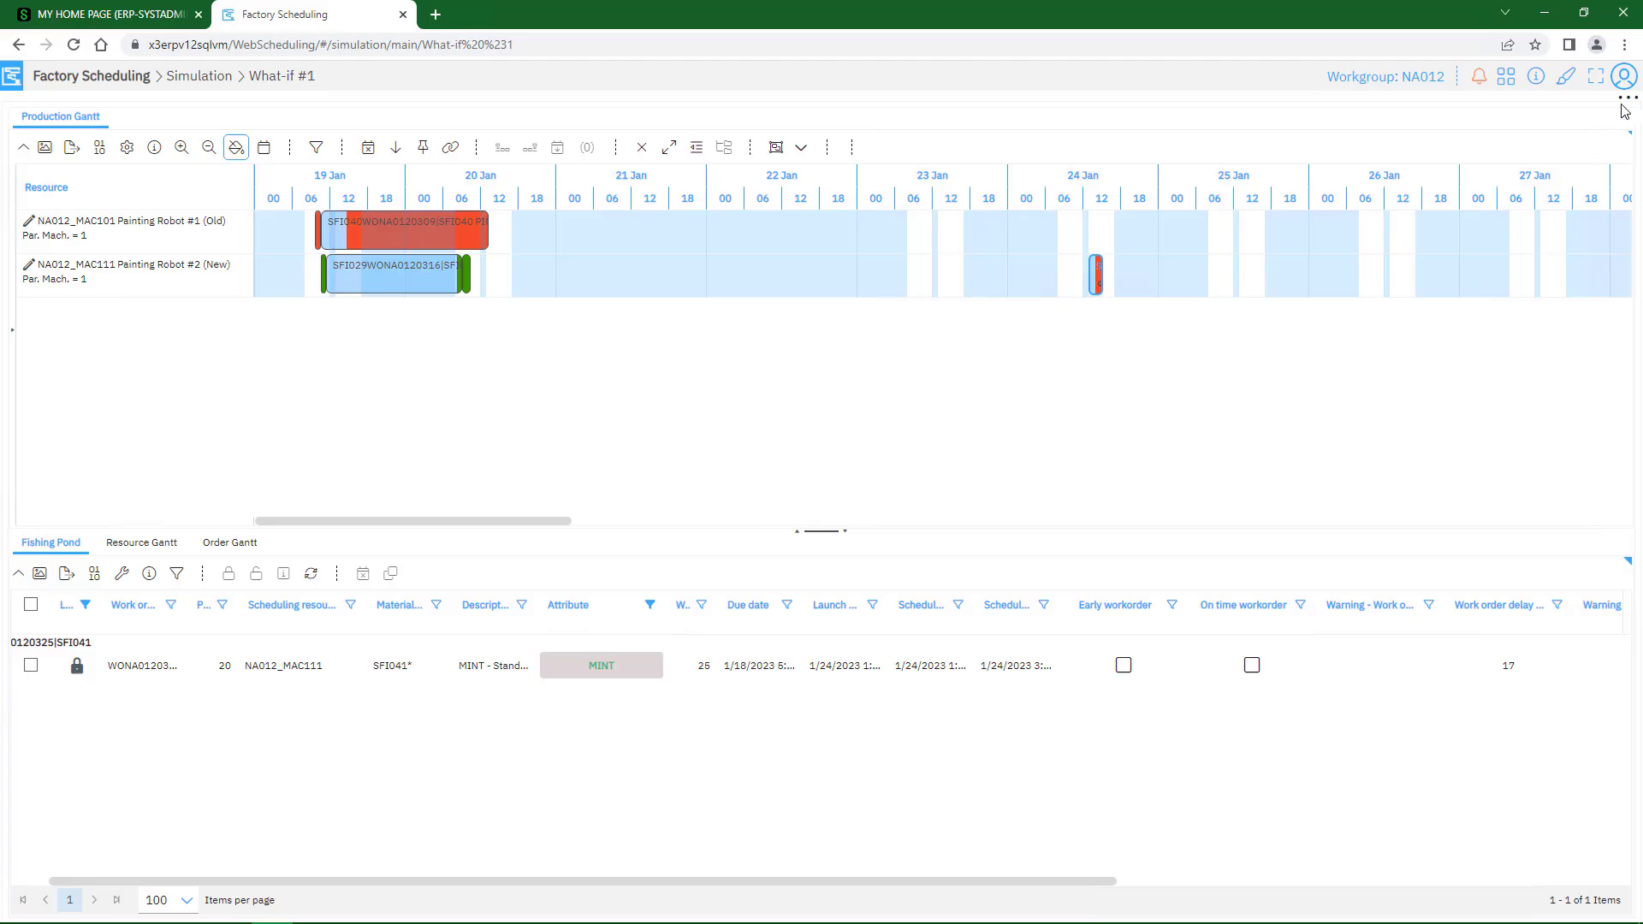
Step: Rerun automatic scheduling with the MINT operation fixed to 24 January and check its placement on Painting Robot #2
{"action": "left_click", "coordinate": [1624, 101]}
{"action": "left_click", "coordinate": [1409, 123]}
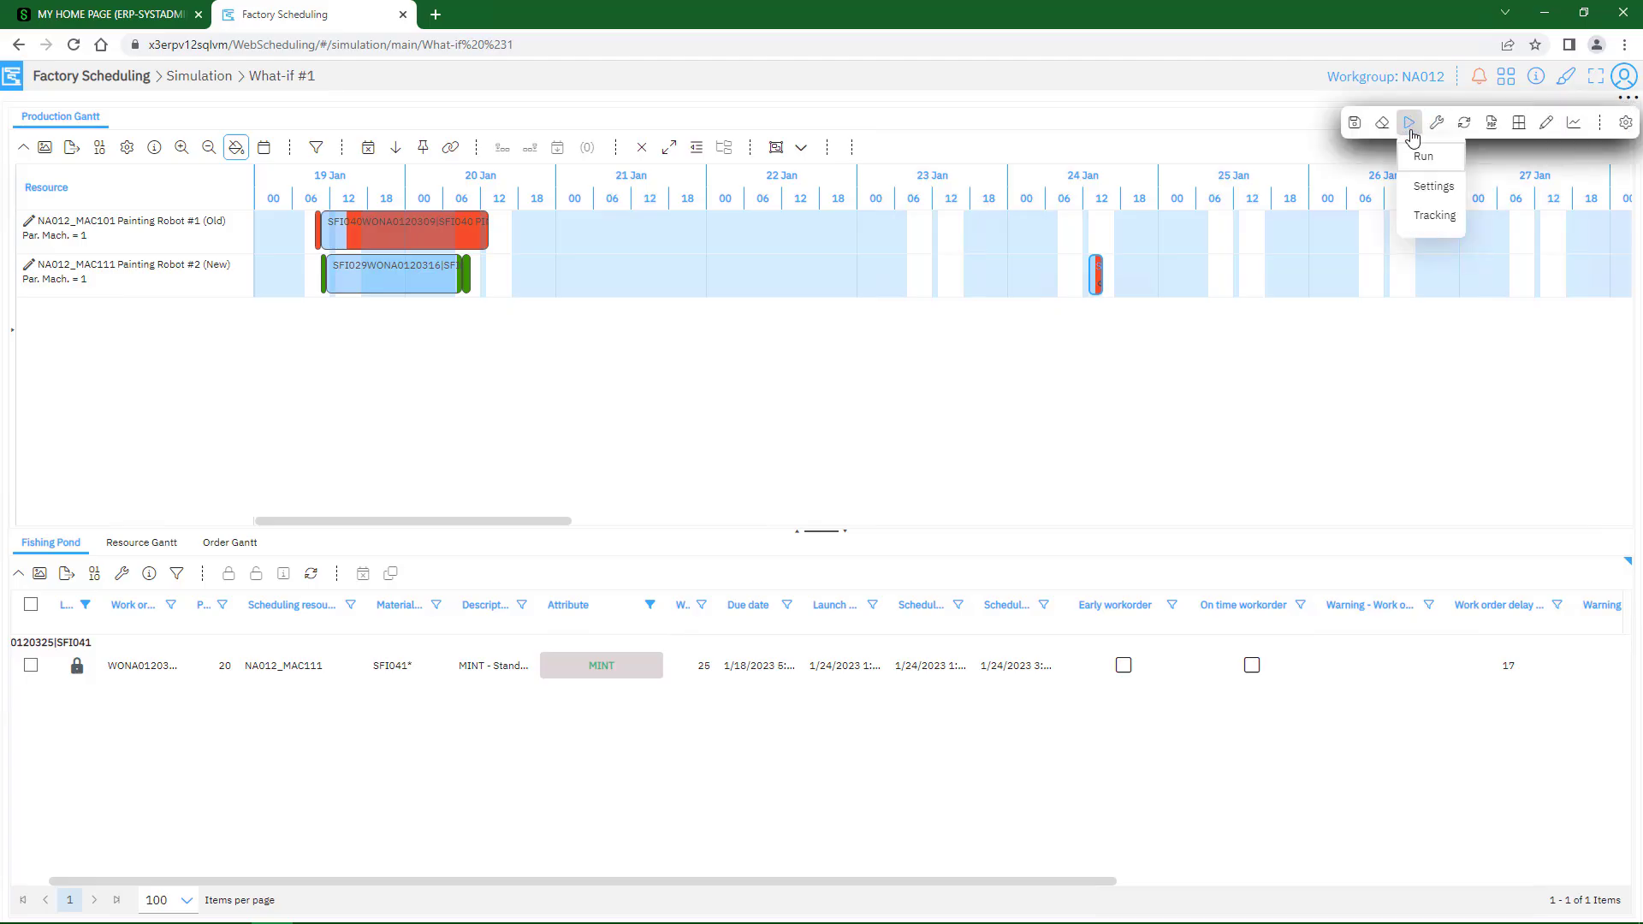
{"action": "left_click", "coordinate": [1423, 157]}
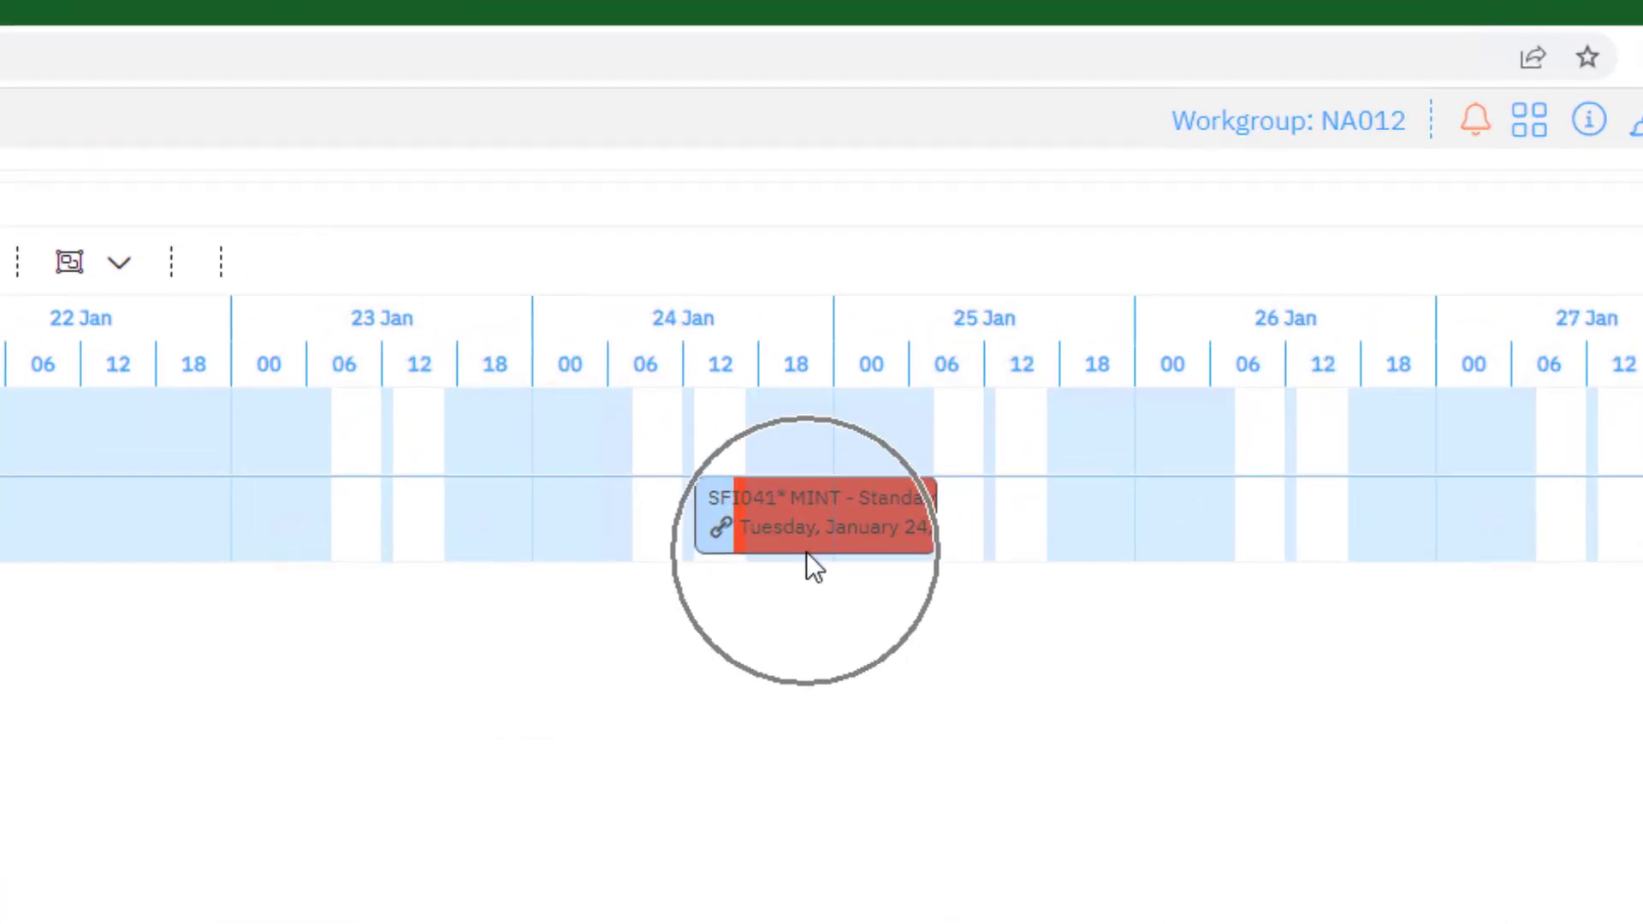
{"action": "key", "text": "ctrl"}
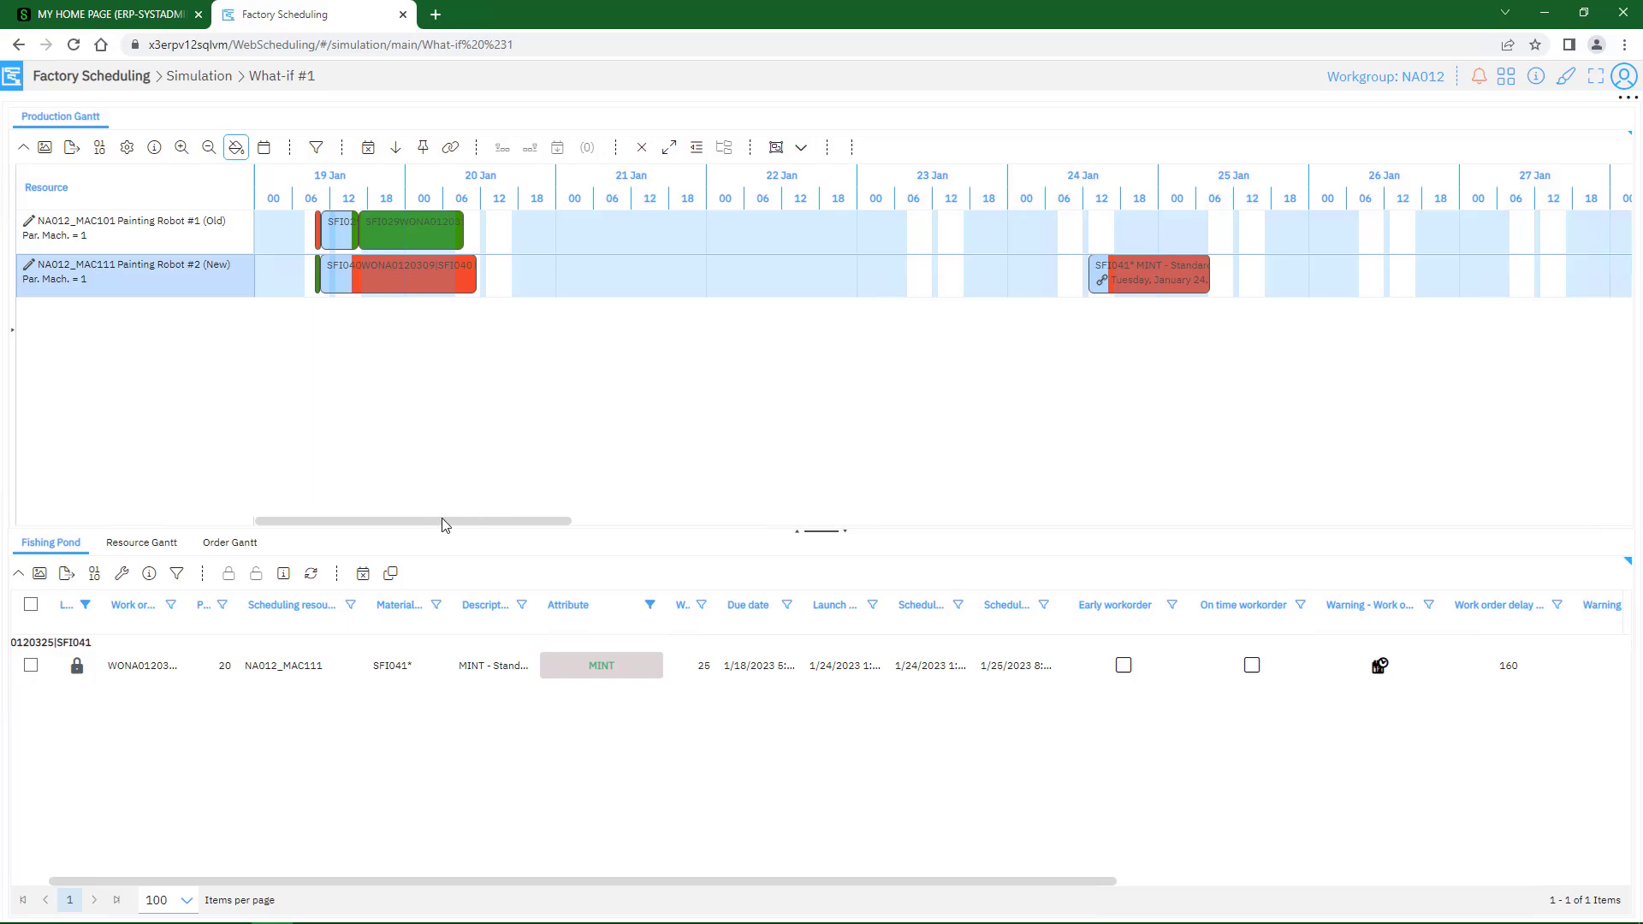
Step: Set the priority sequence on Painting Robot #2 from the SFI029 WHITE operation of 6 February and check the sequence numbers back to 19 January
{"action": "left_click_drag", "start_coordinate": [441, 517], "coordinate": [929, 548]}
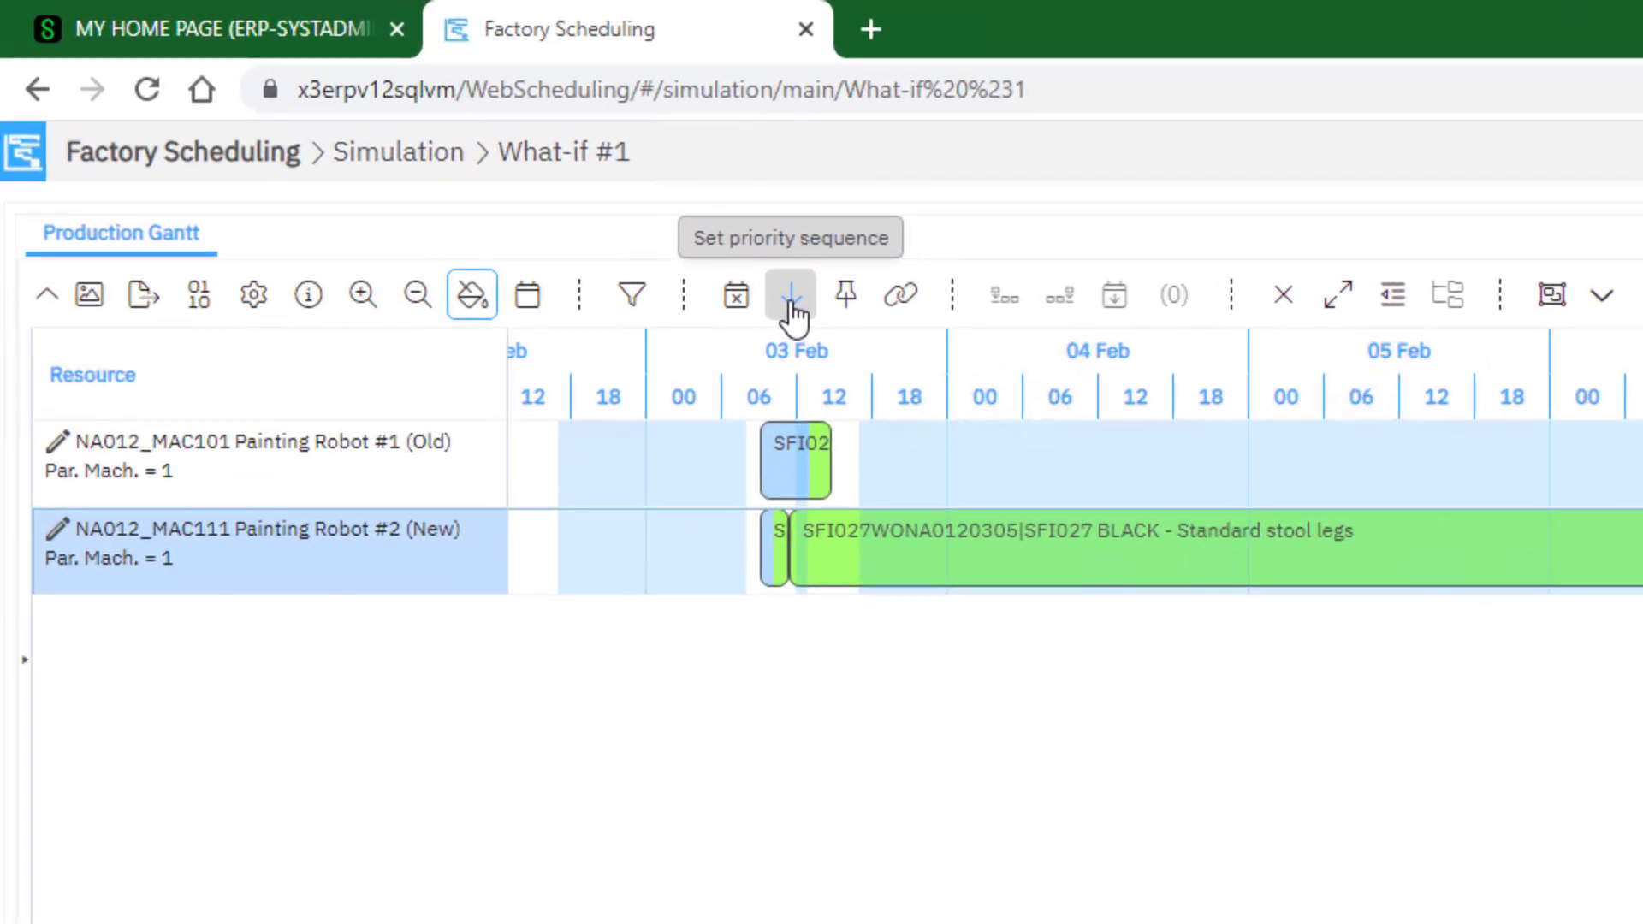
{"action": "left_click", "coordinate": [791, 298]}
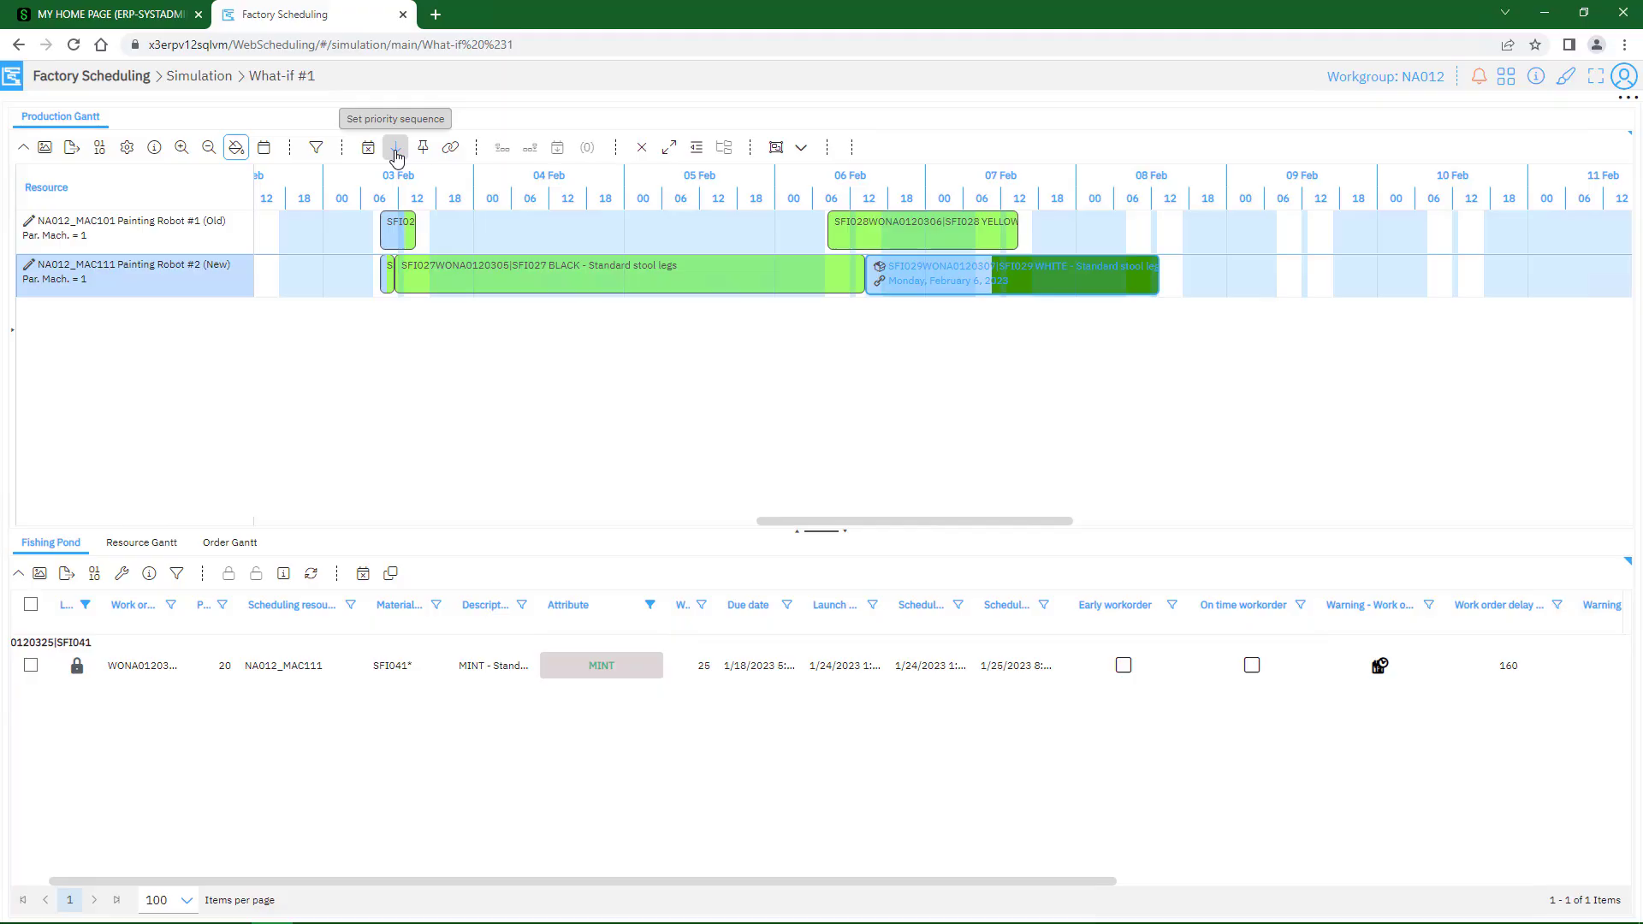
{"action": "left_click", "coordinate": [397, 152]}
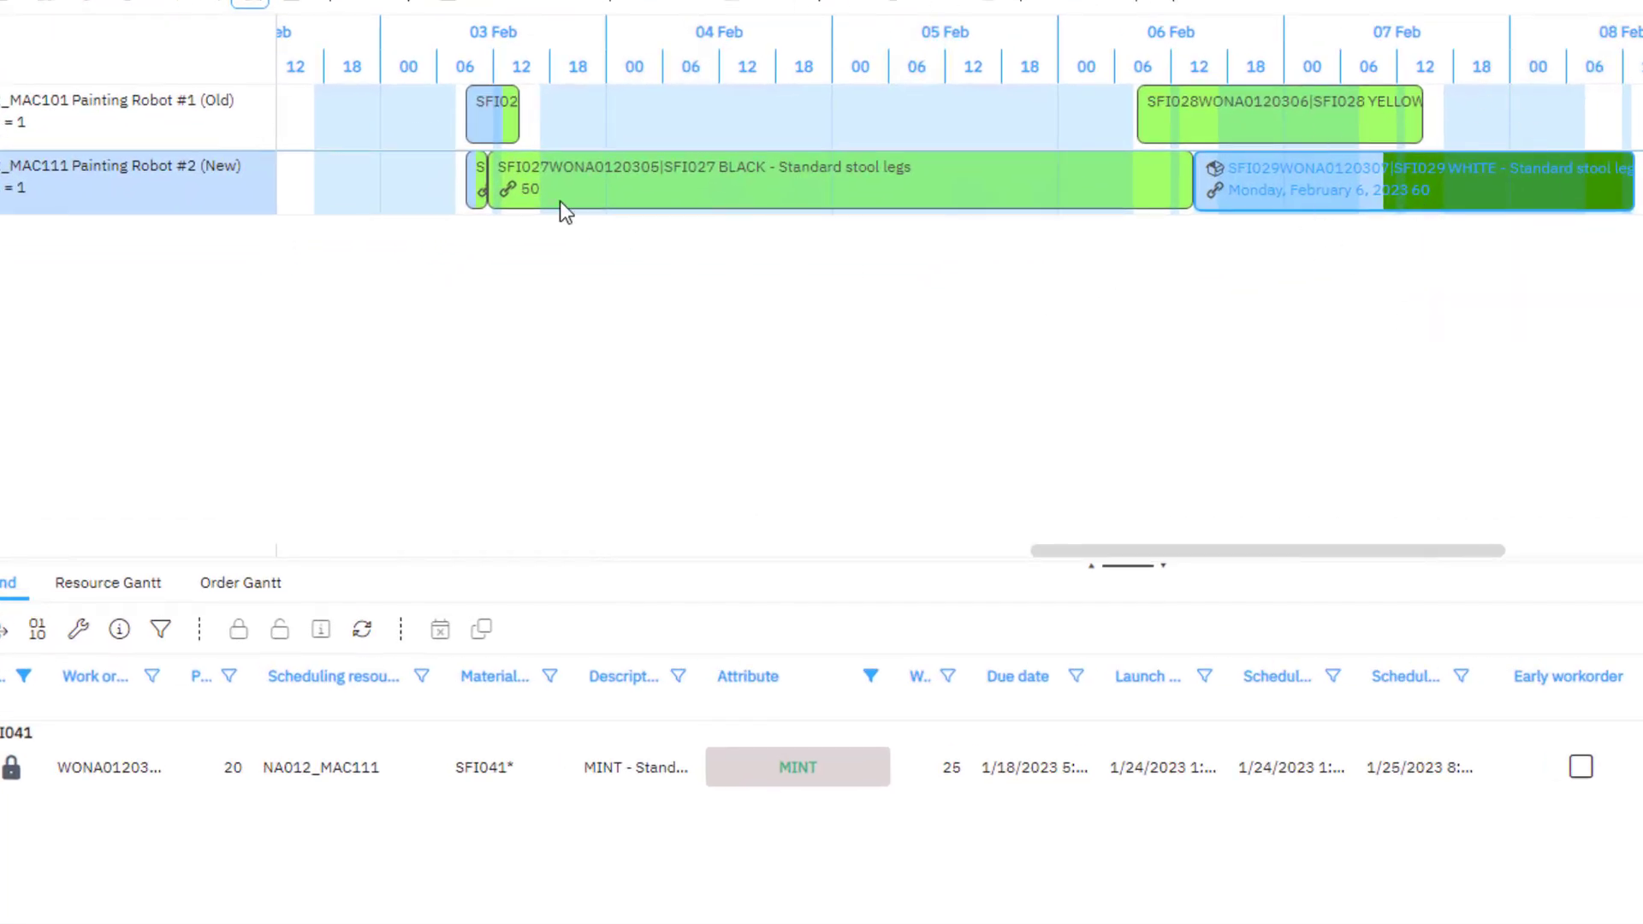
{"action": "mouse_move", "coordinate": [530, 197]}
{"action": "left_click_drag", "start_coordinate": [1077, 551], "coordinate": [310, 567]}
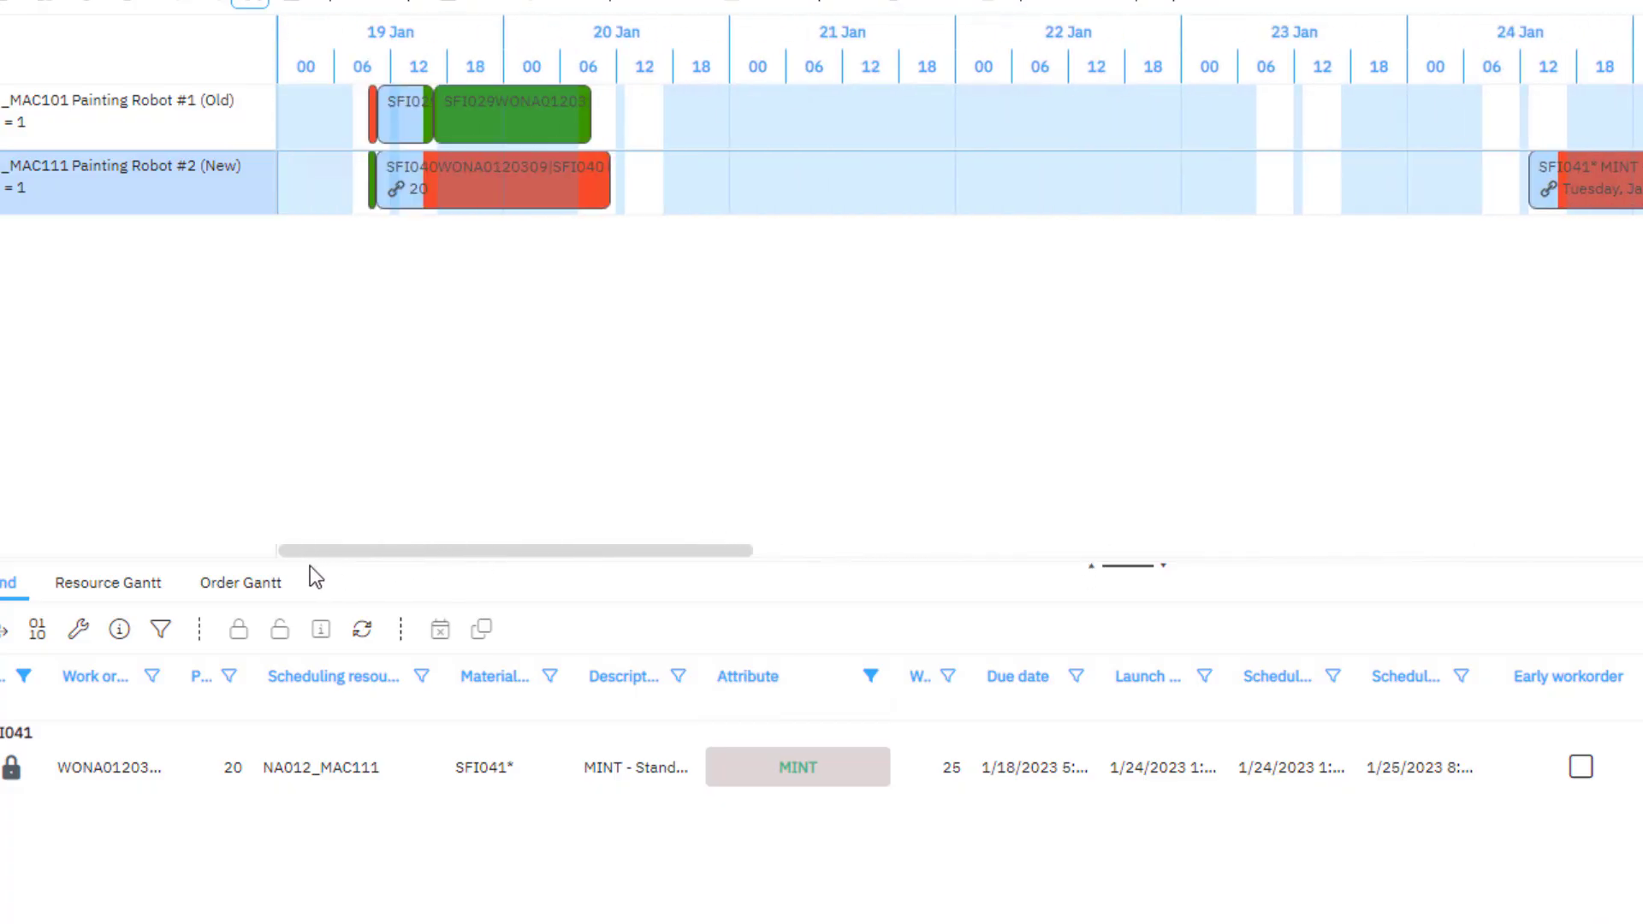
{"action": "left_click", "coordinate": [371, 202]}
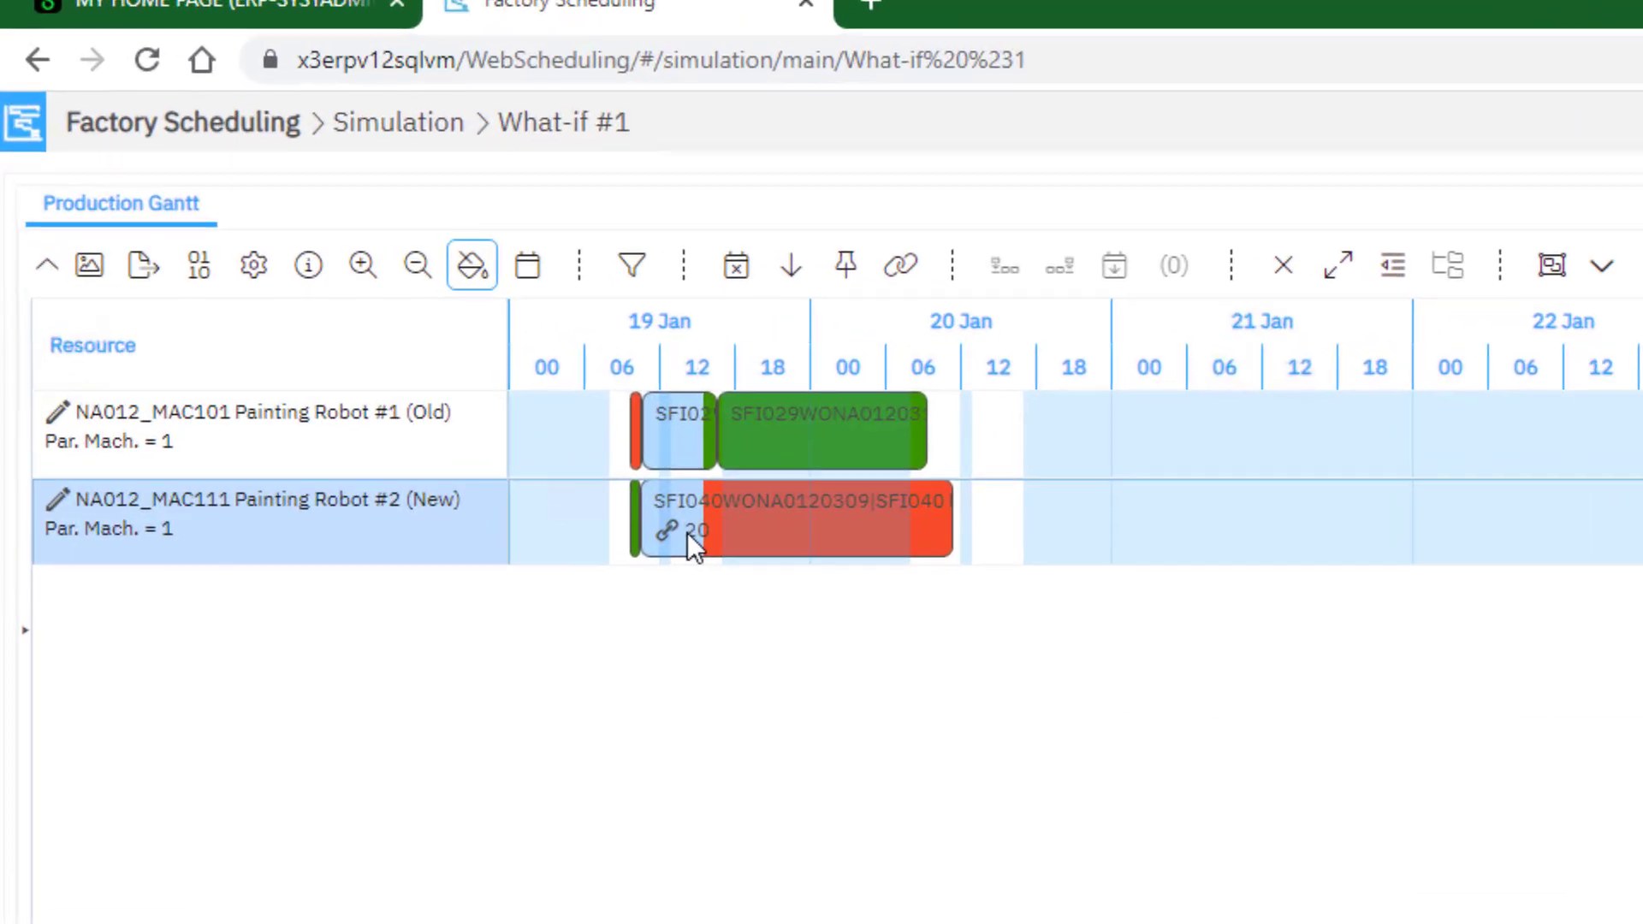
Step: Review the decorations descriptions of the Fishing Pond, from the locking and scheduling statuses to the warning symbols such as Fixed resource
{"action": "mouse_move", "coordinate": [686, 532]}
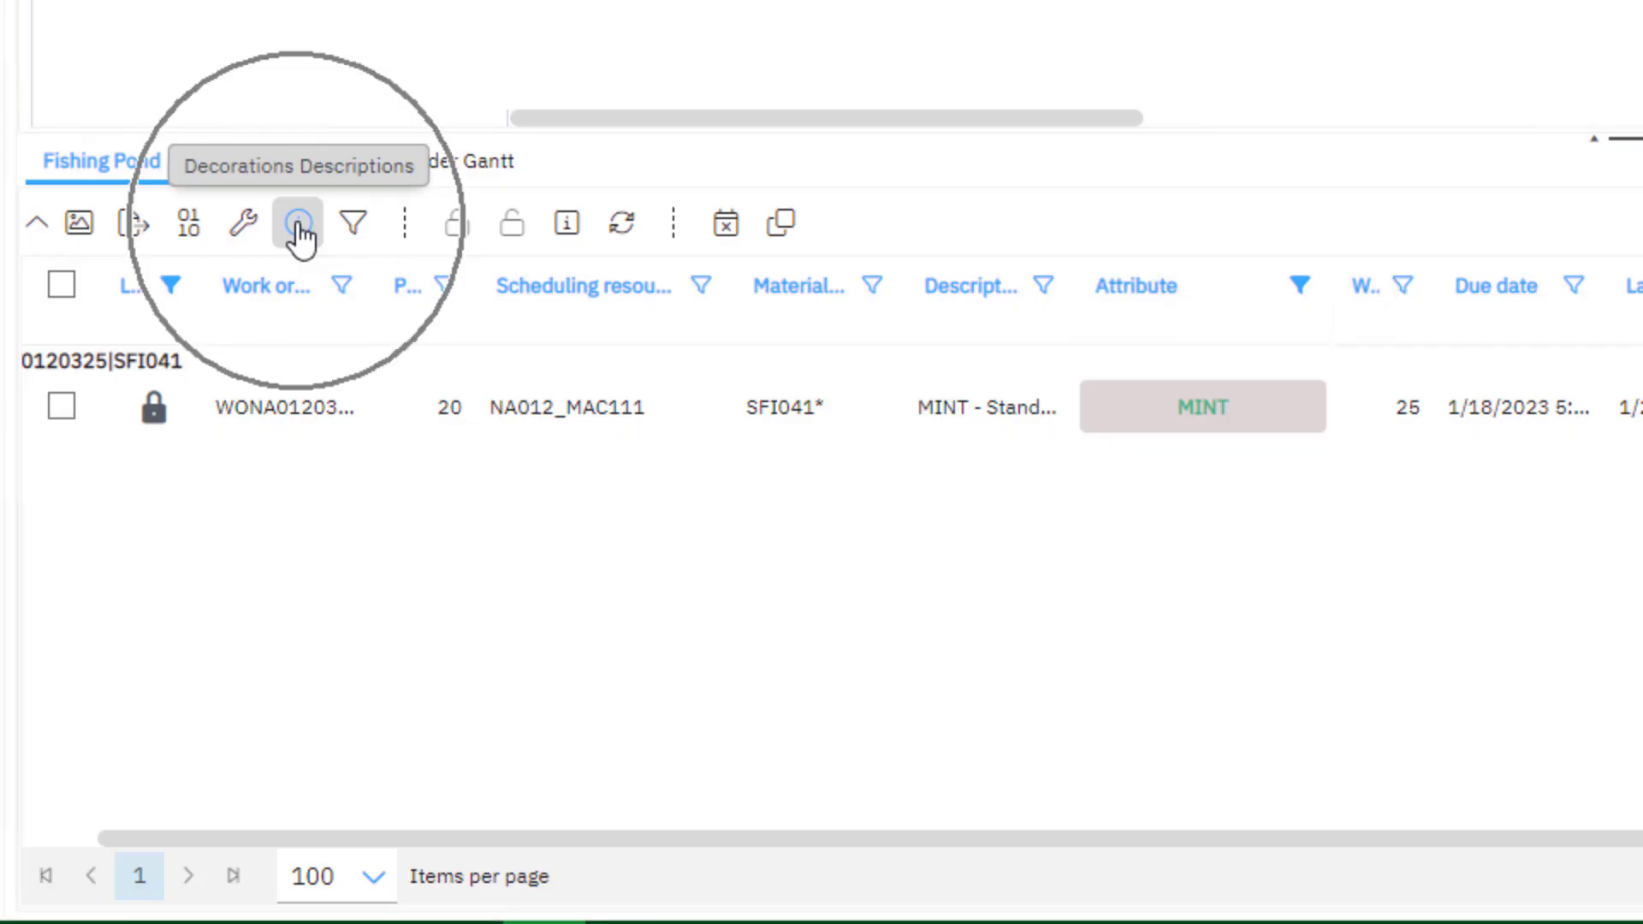
{"action": "left_click", "coordinate": [298, 224]}
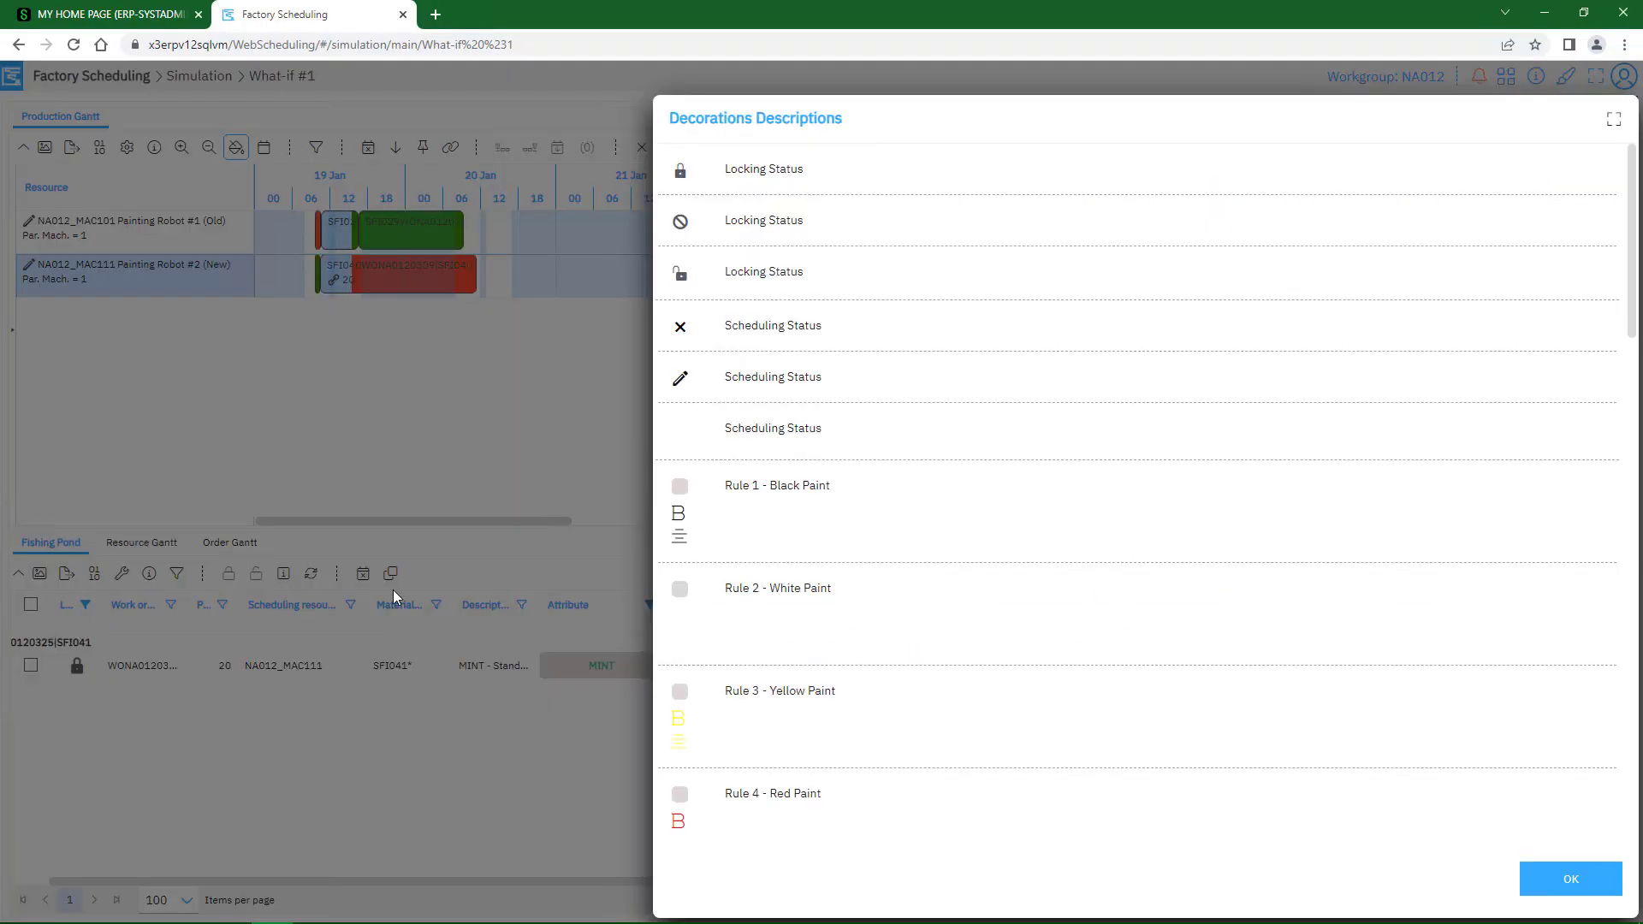
{"action": "left_click_drag", "start_coordinate": [1631, 333], "coordinate": [1630, 727]}
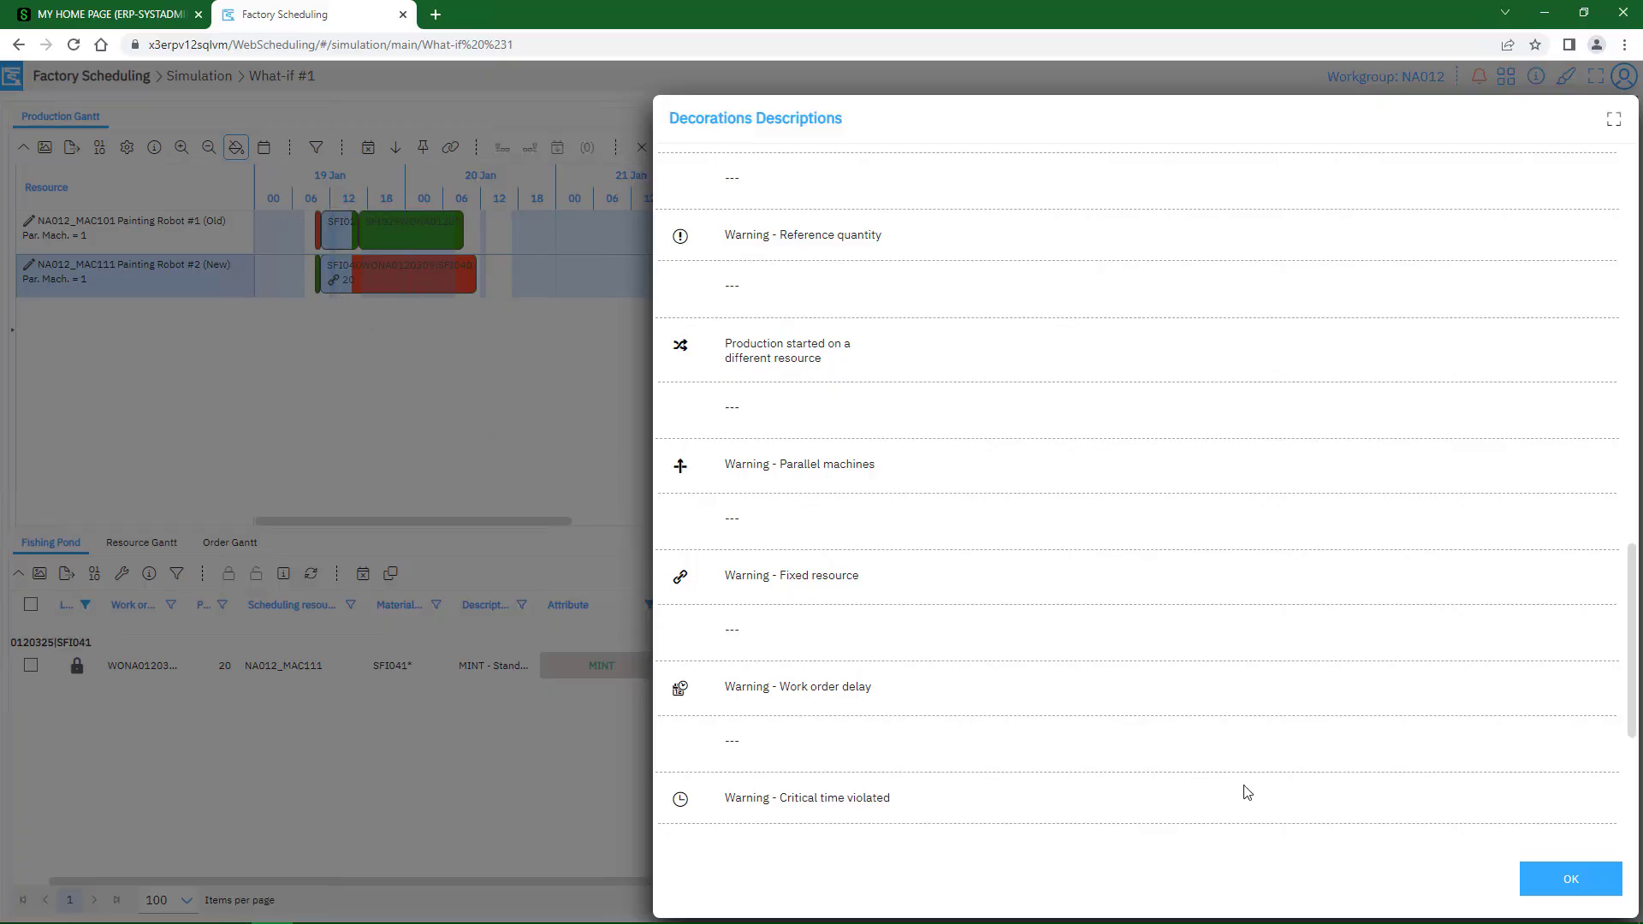
{"action": "left_click", "coordinate": [1569, 881]}
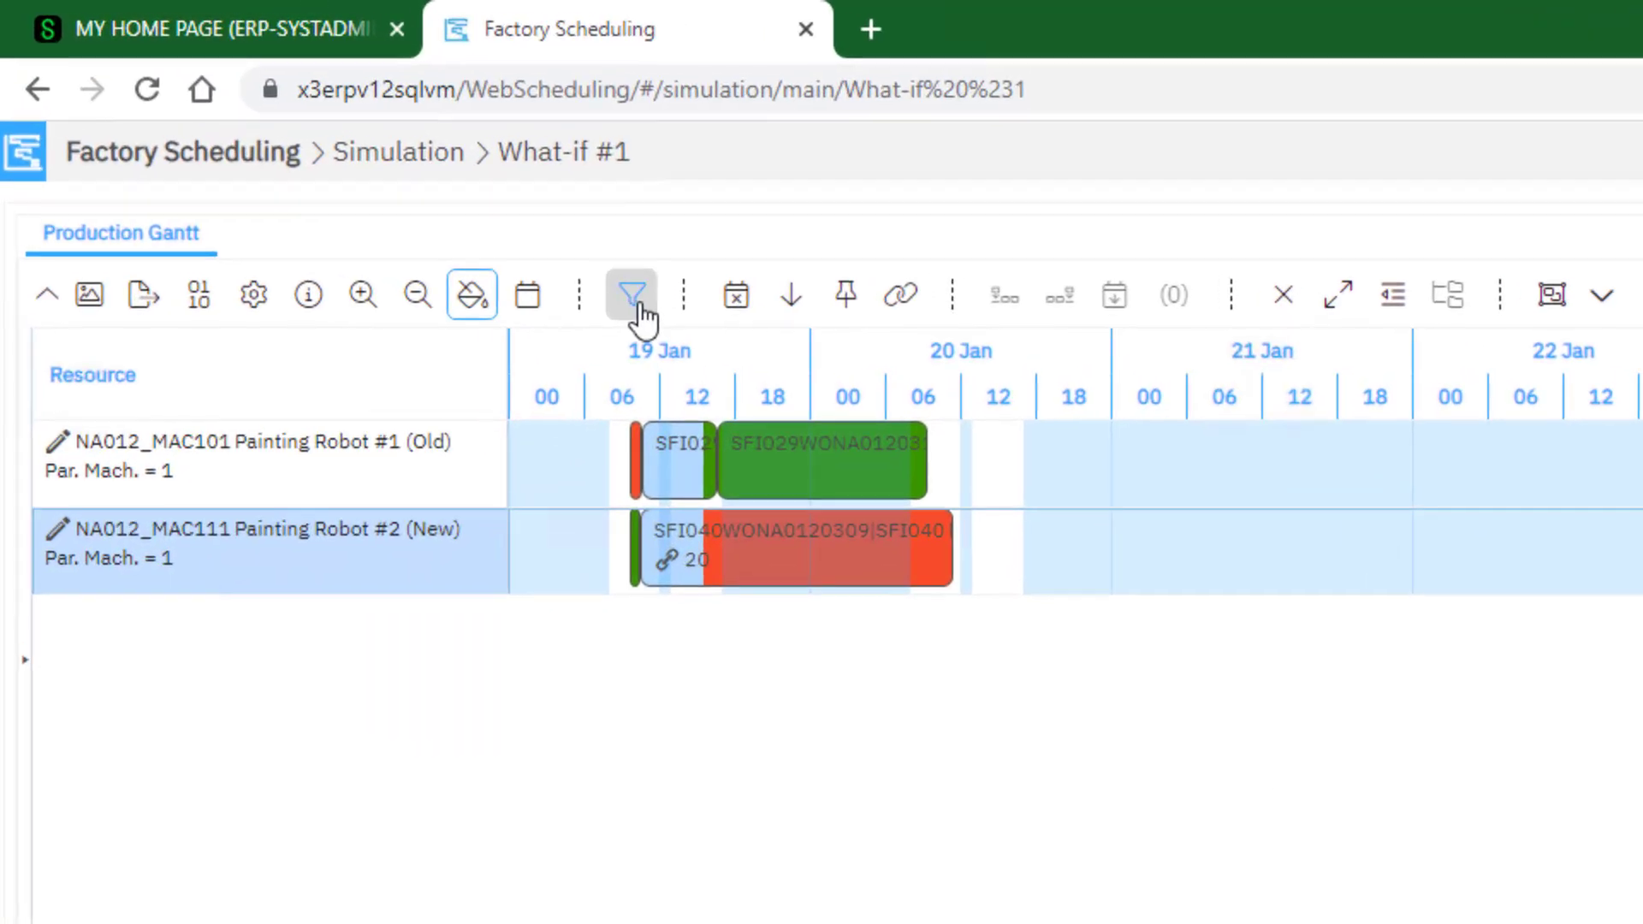
Step: Apply the US Stool WCs resource scenario to the production Gantt and set its start date to 1/9/2023 8:00 AM
{"action": "left_click", "coordinate": [634, 302]}
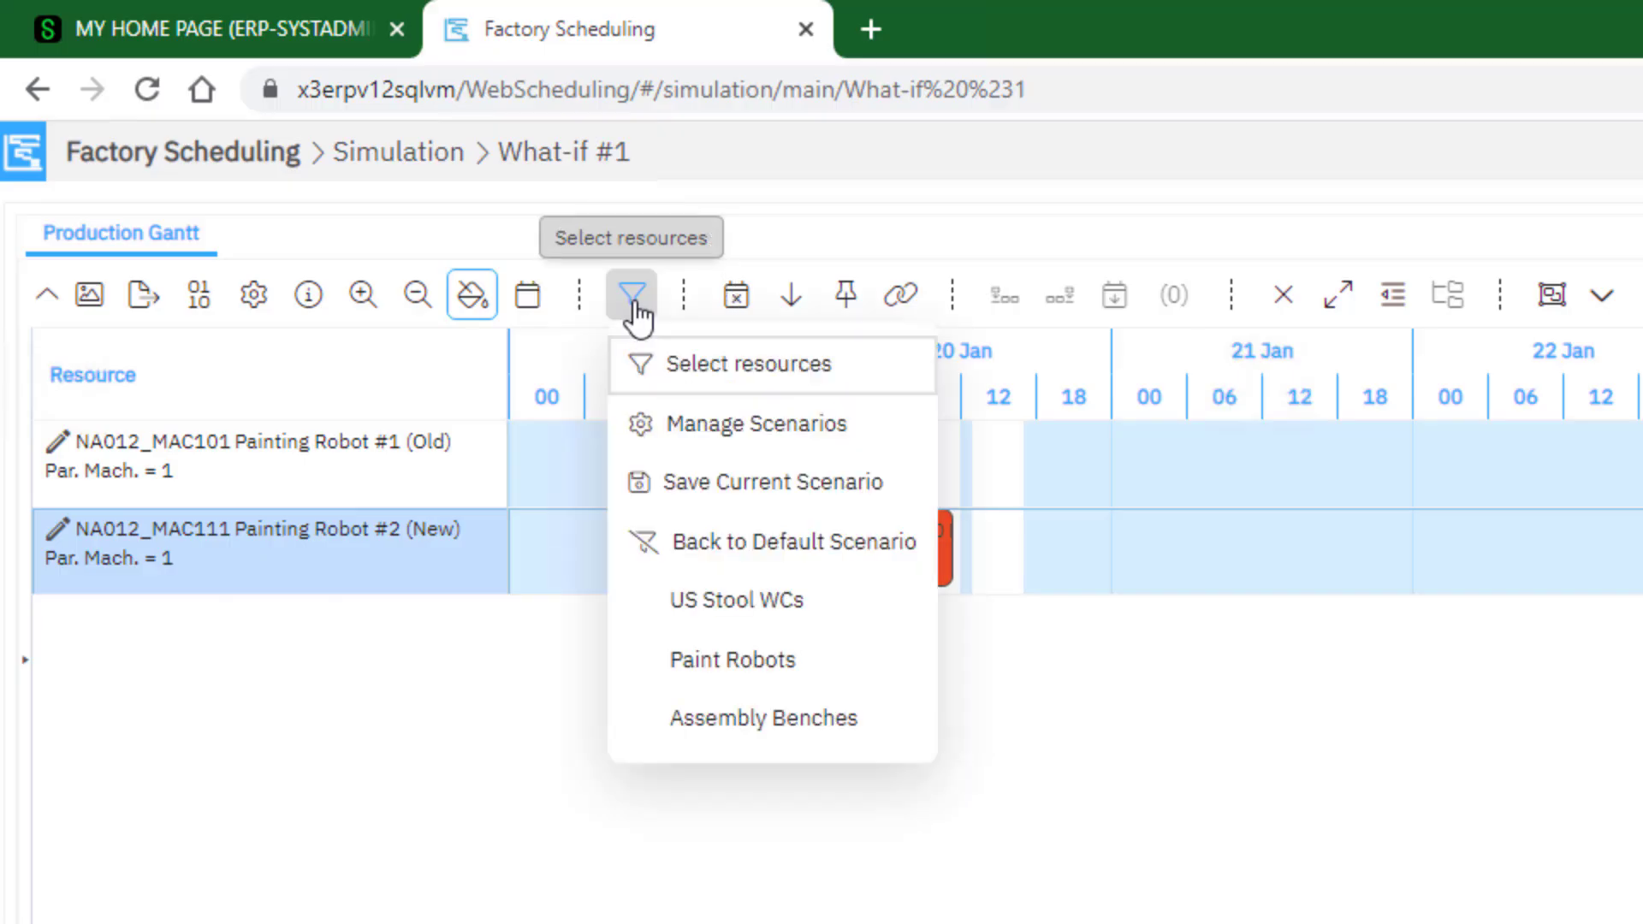
{"action": "left_click", "coordinate": [740, 603]}
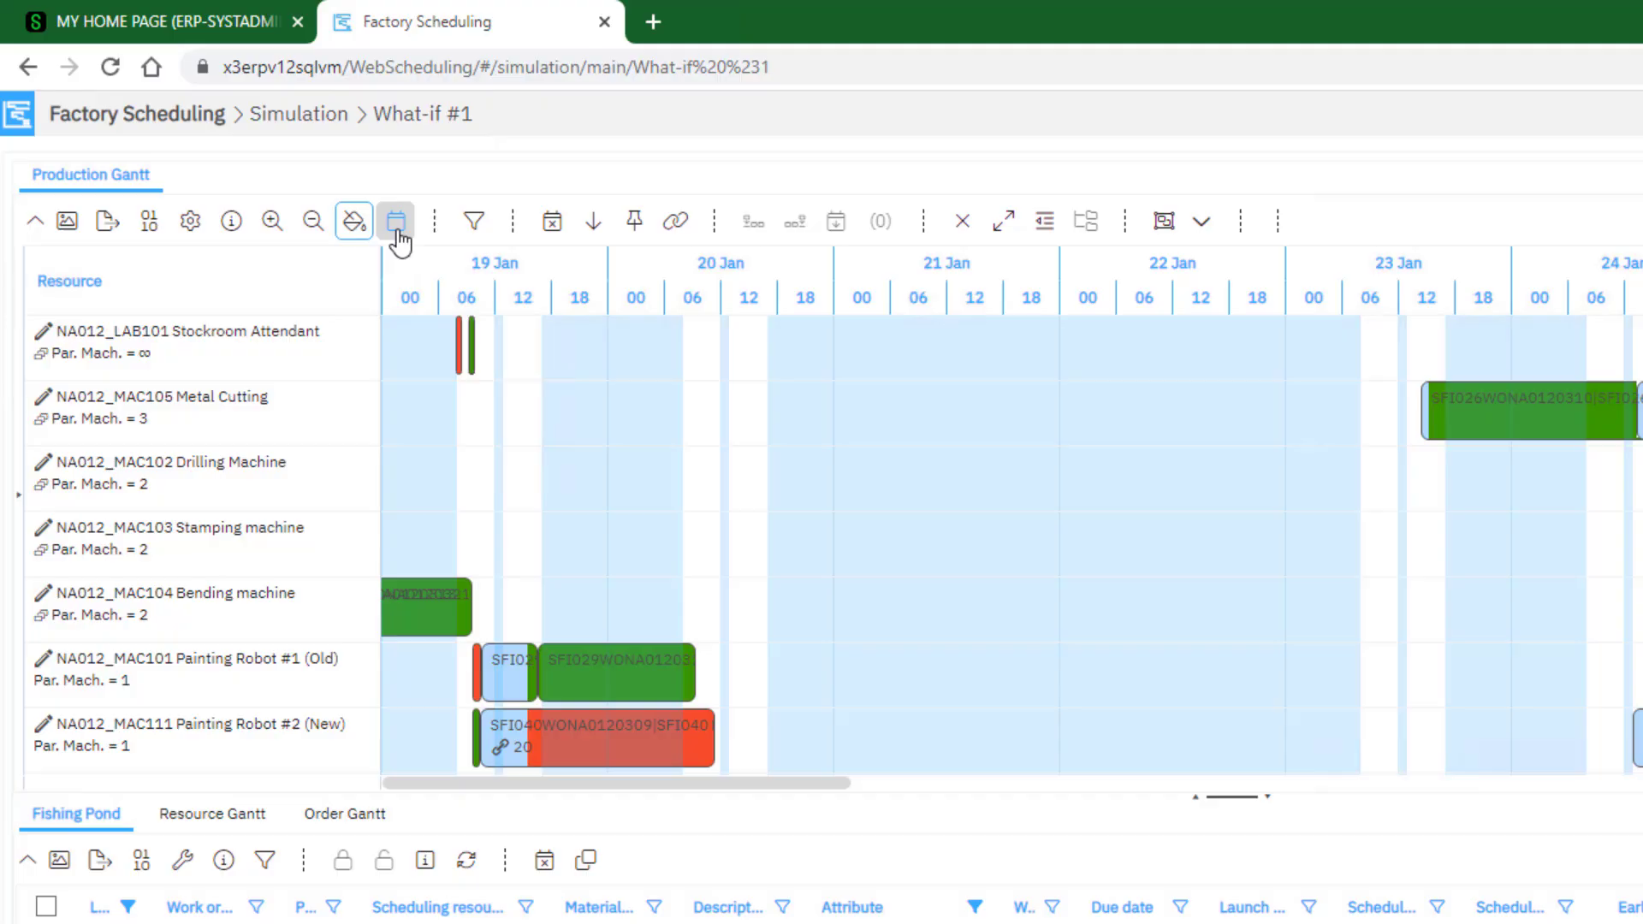
{"action": "left_click", "coordinate": [397, 233]}
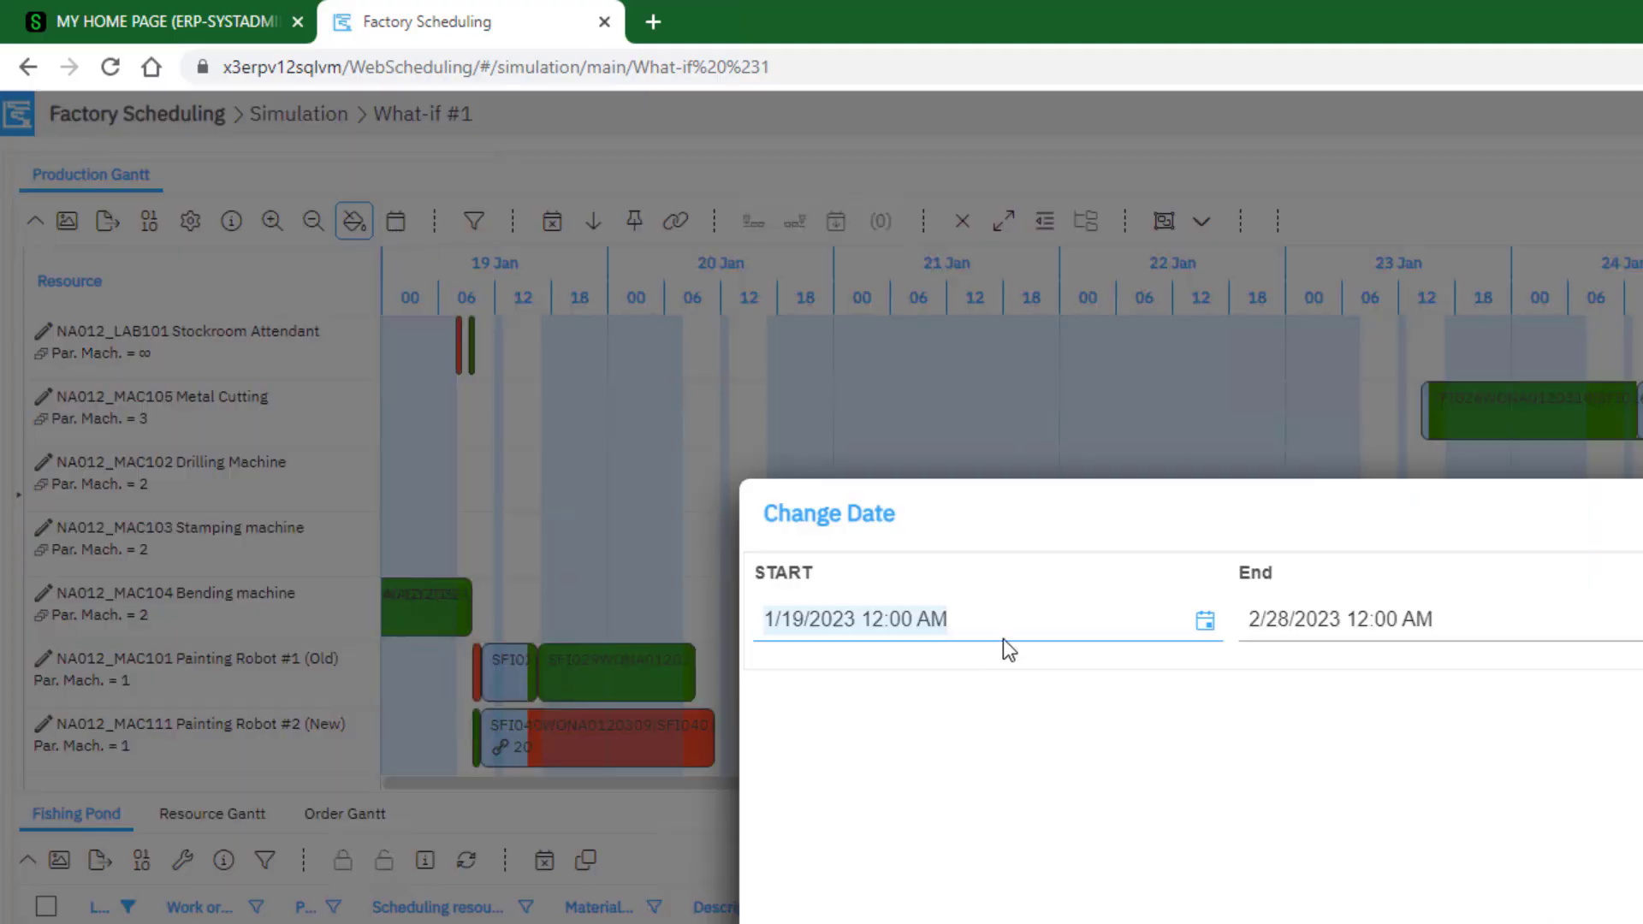
{"action": "type", "text": "1/9/2023 8:00 AM"}
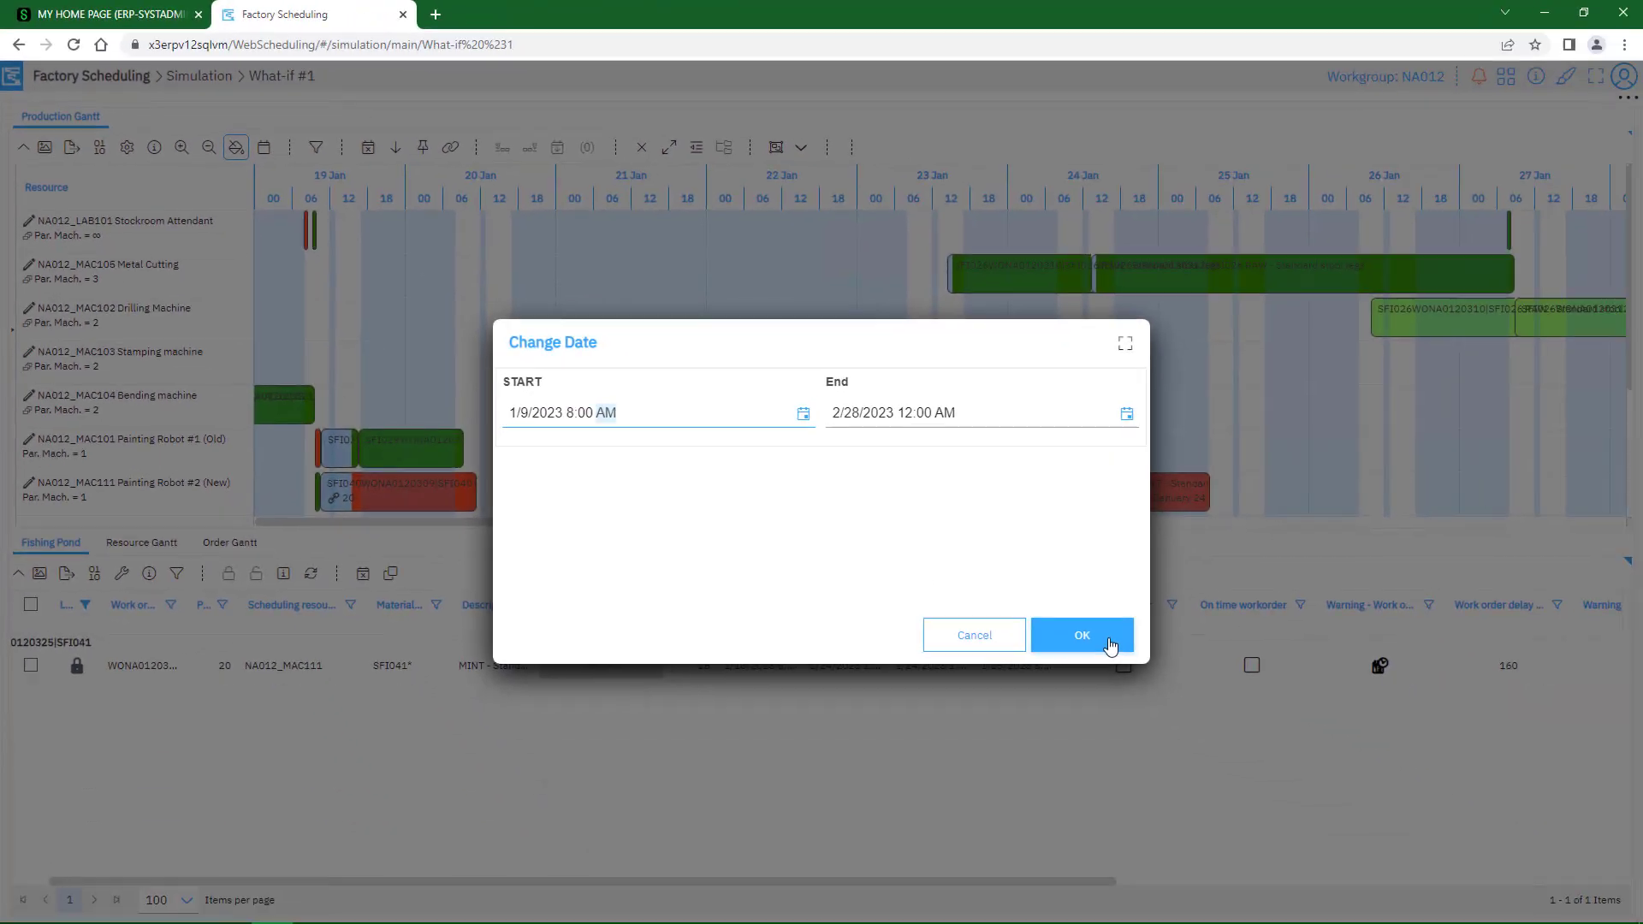
{"action": "left_click", "coordinate": [1081, 635]}
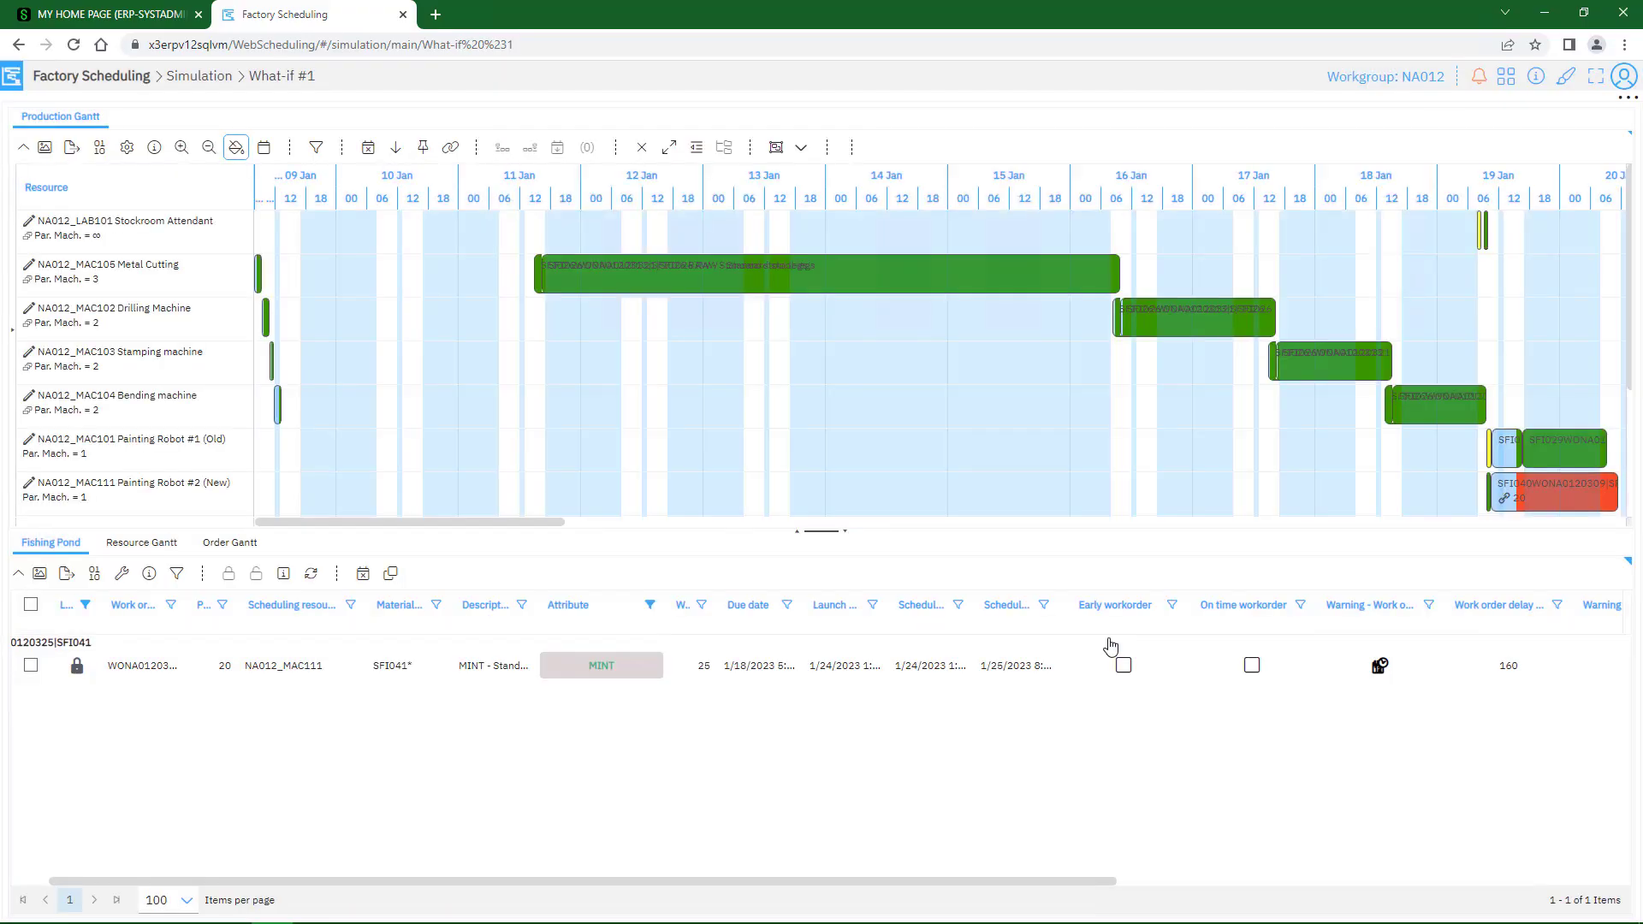
Step: Save the modifications made to the What-if #1 simulation
{"action": "left_click", "coordinate": [1628, 98]}
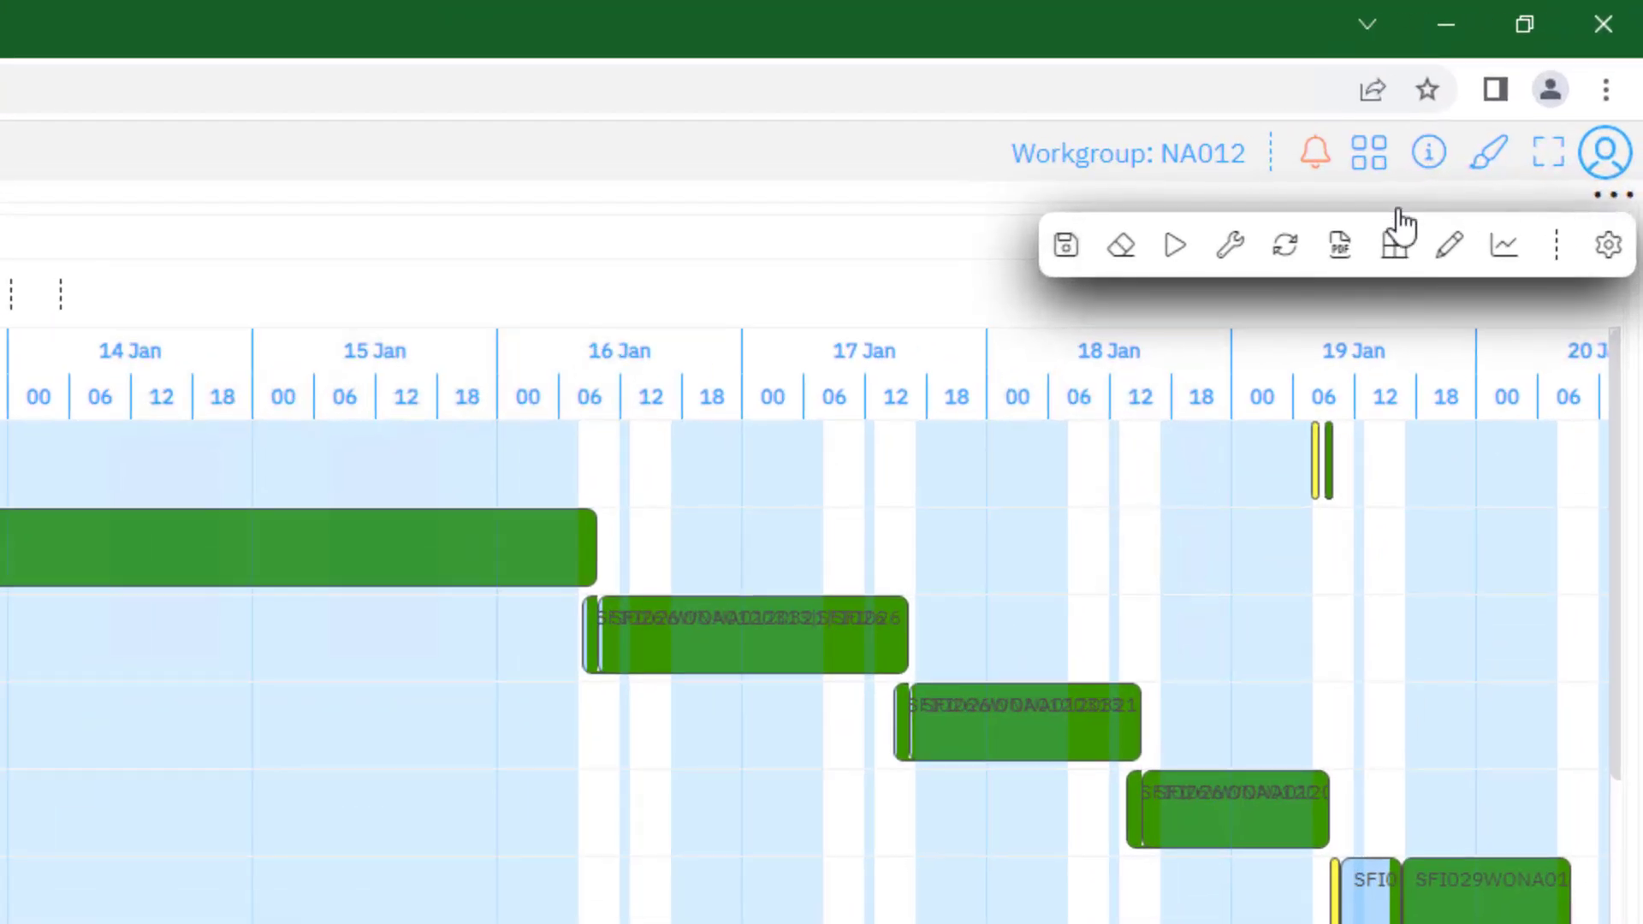
{"action": "left_click", "coordinate": [1067, 248]}
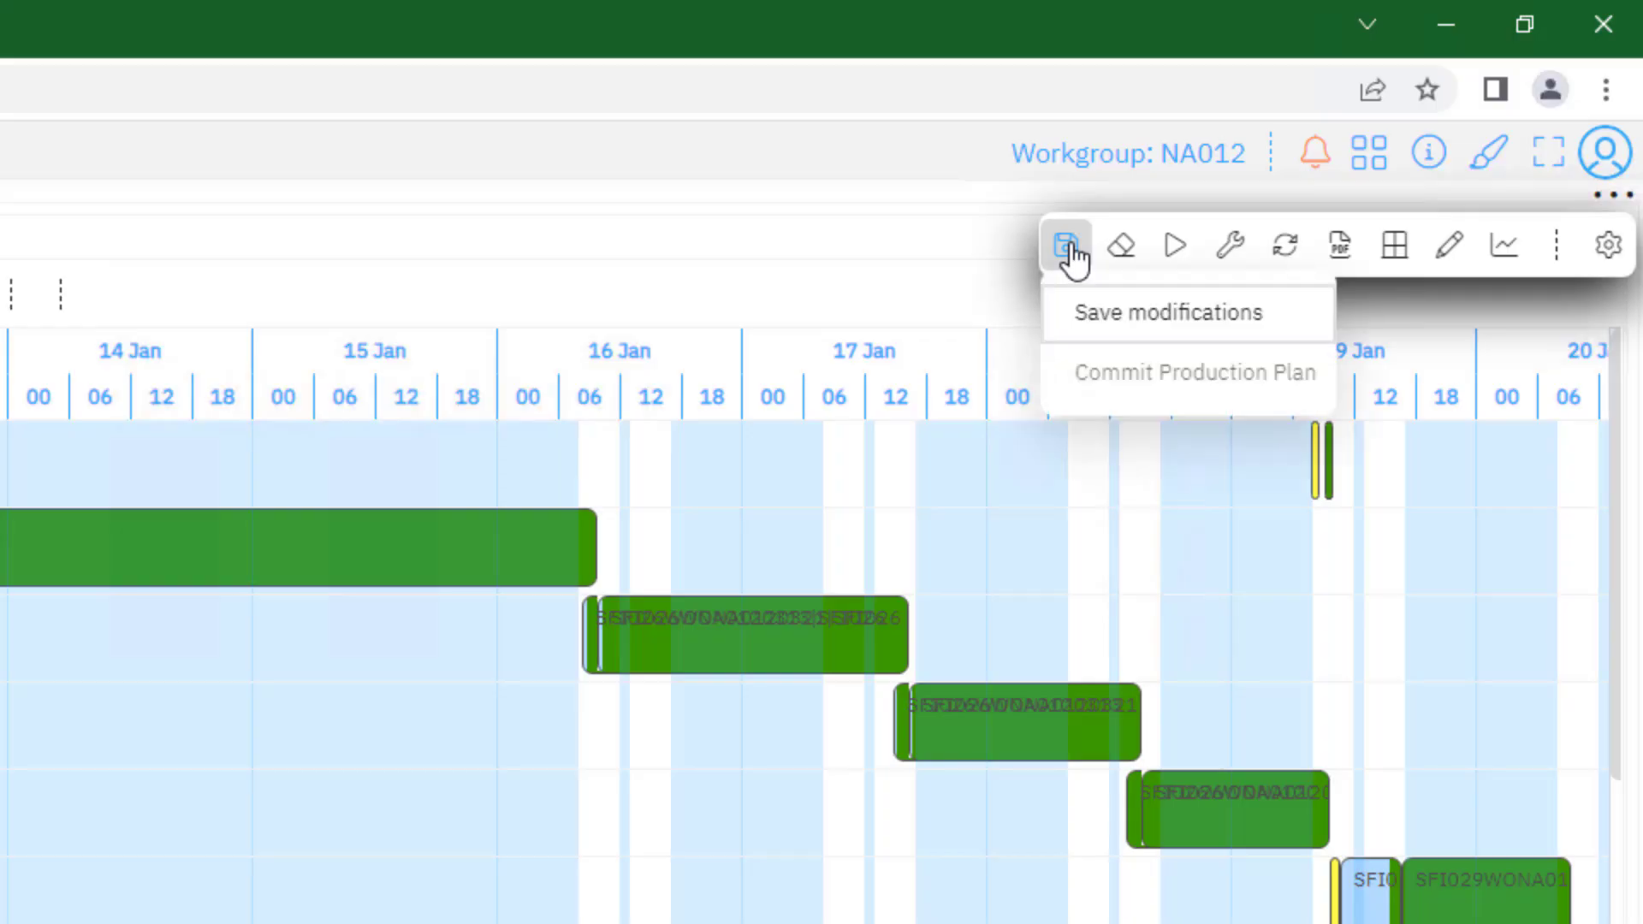
{"action": "left_click", "coordinate": [1124, 315]}
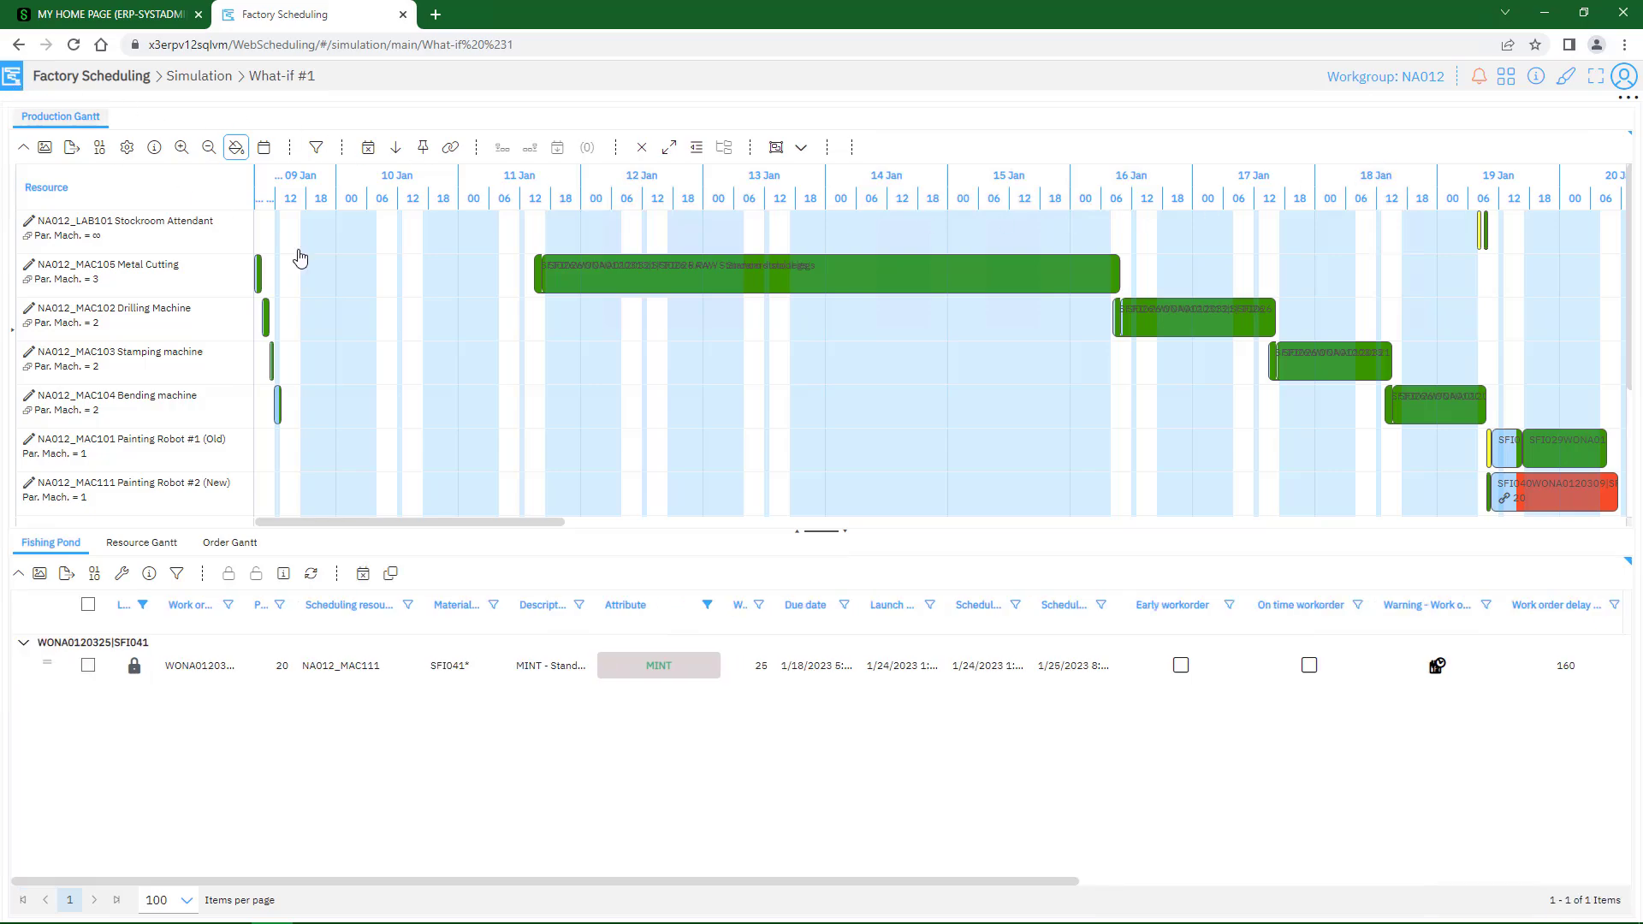
Step: Expand the production Gantt to full height, apply the PrioritySequence view and examine the operations from 15 to 26 January
{"action": "left_click", "coordinate": [843, 533]}
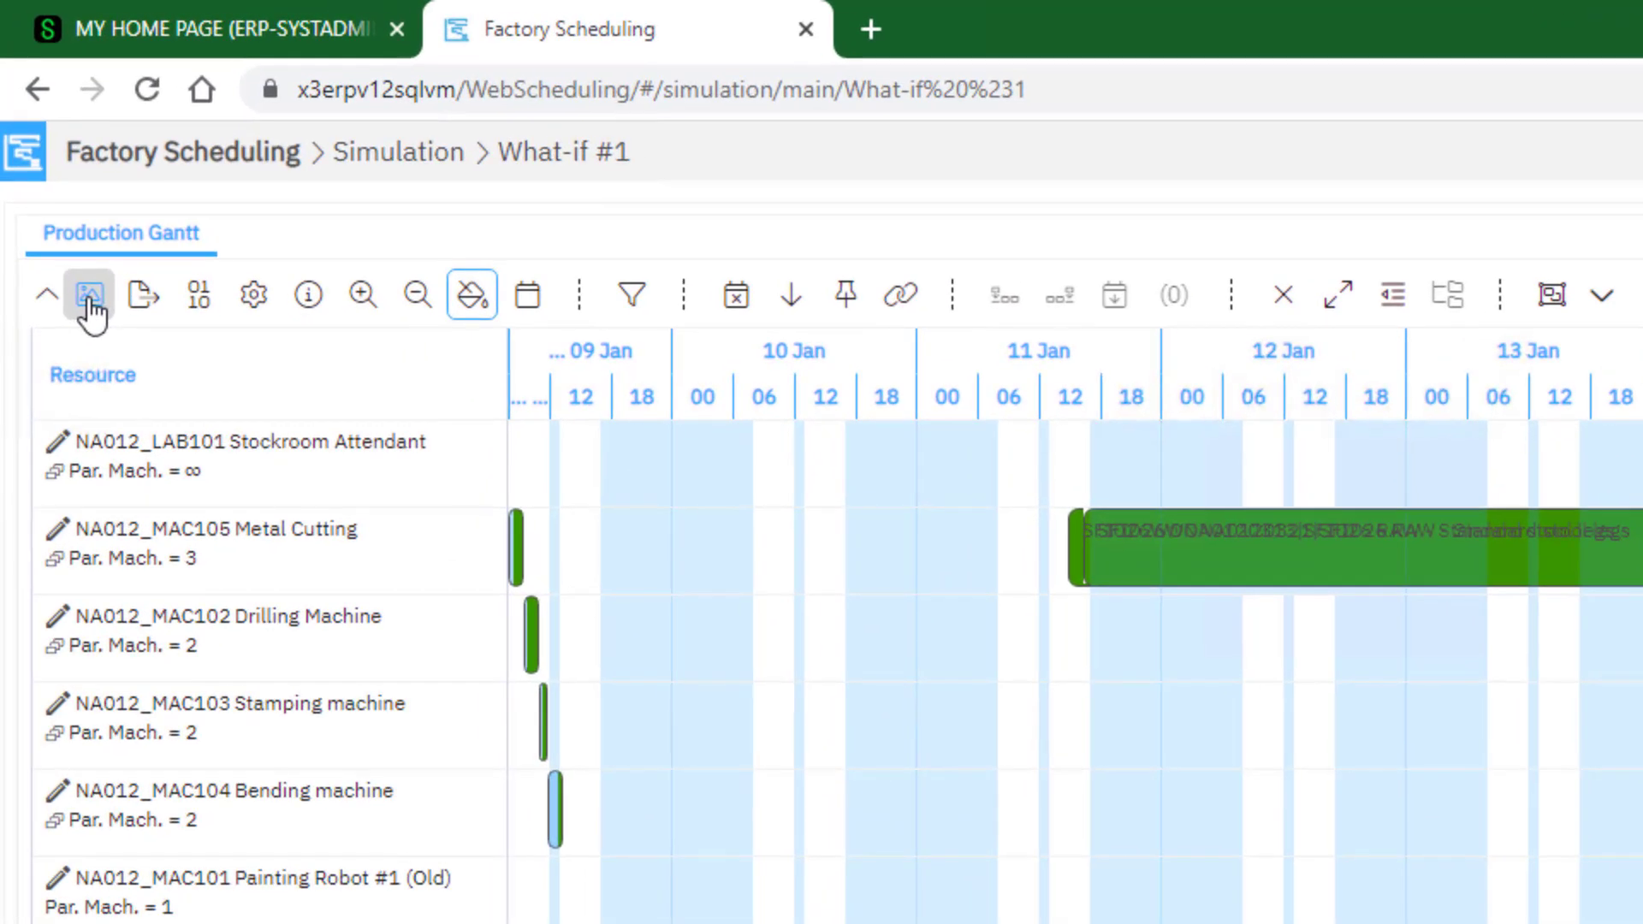
{"action": "left_click", "coordinate": [90, 296]}
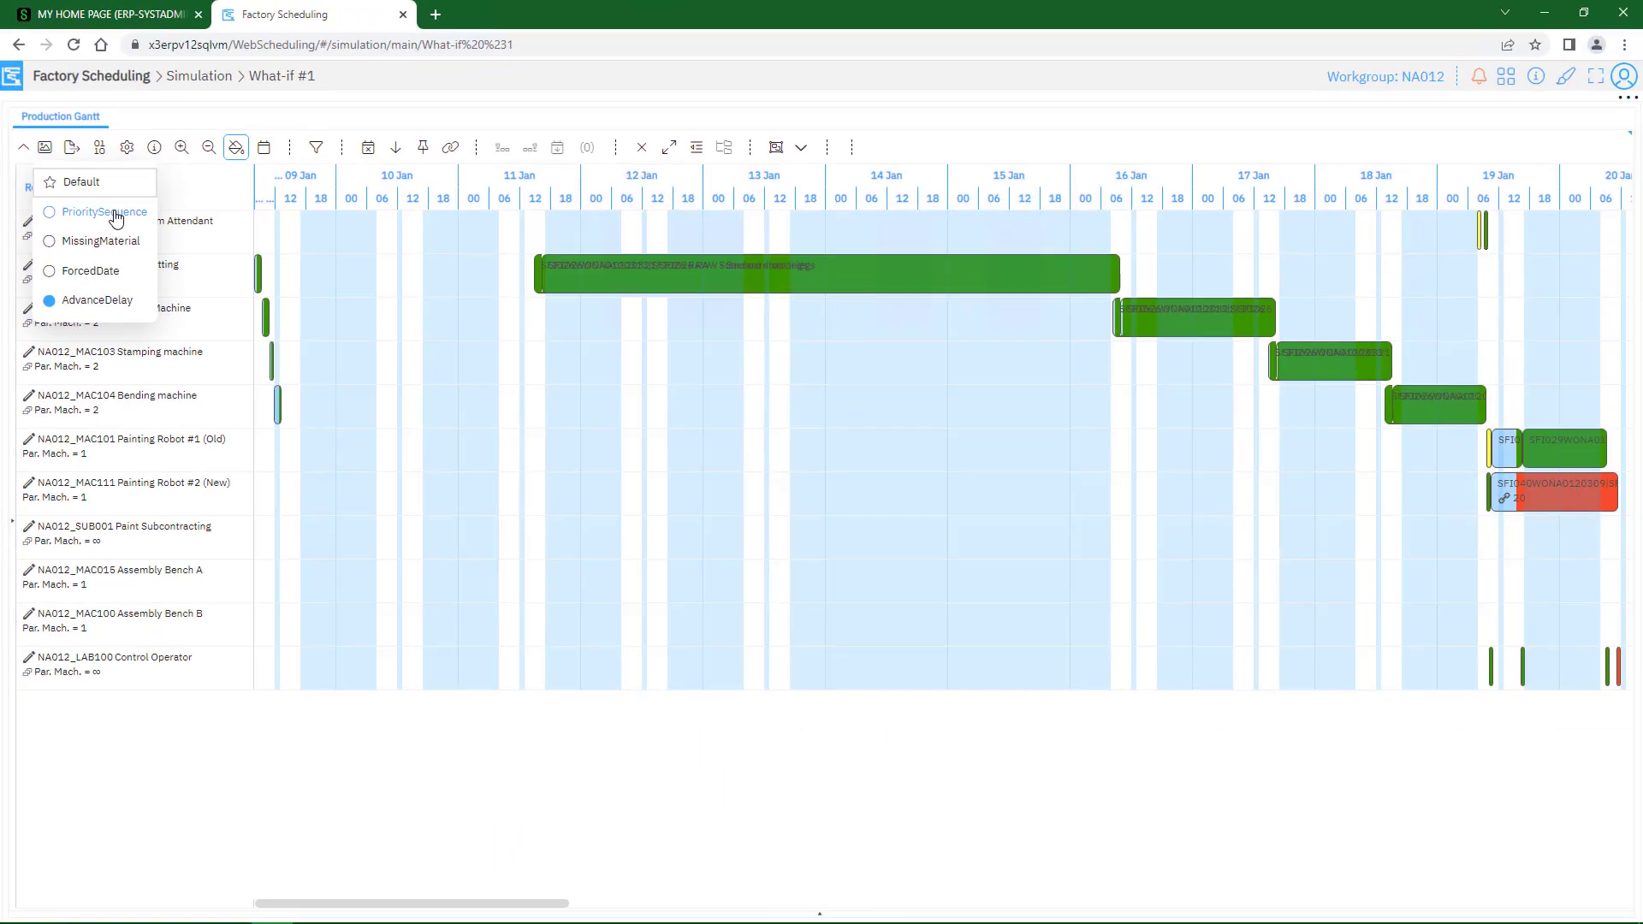
{"action": "left_click", "coordinate": [234, 437]}
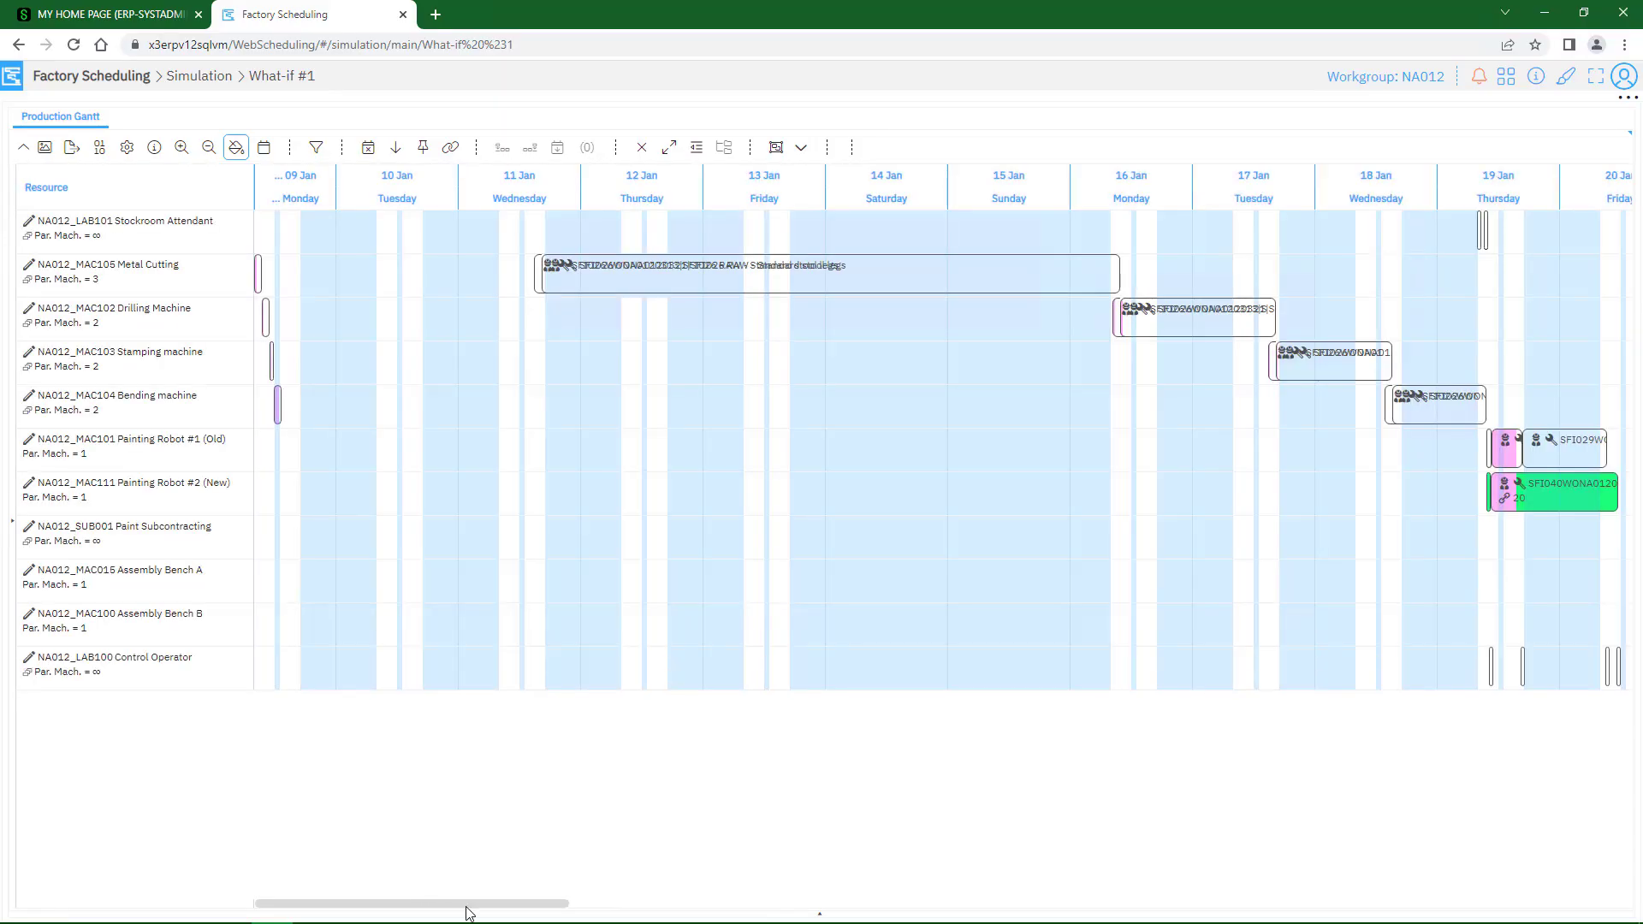
{"action": "left_click_drag", "start_coordinate": [467, 905], "coordinate": [600, 908]}
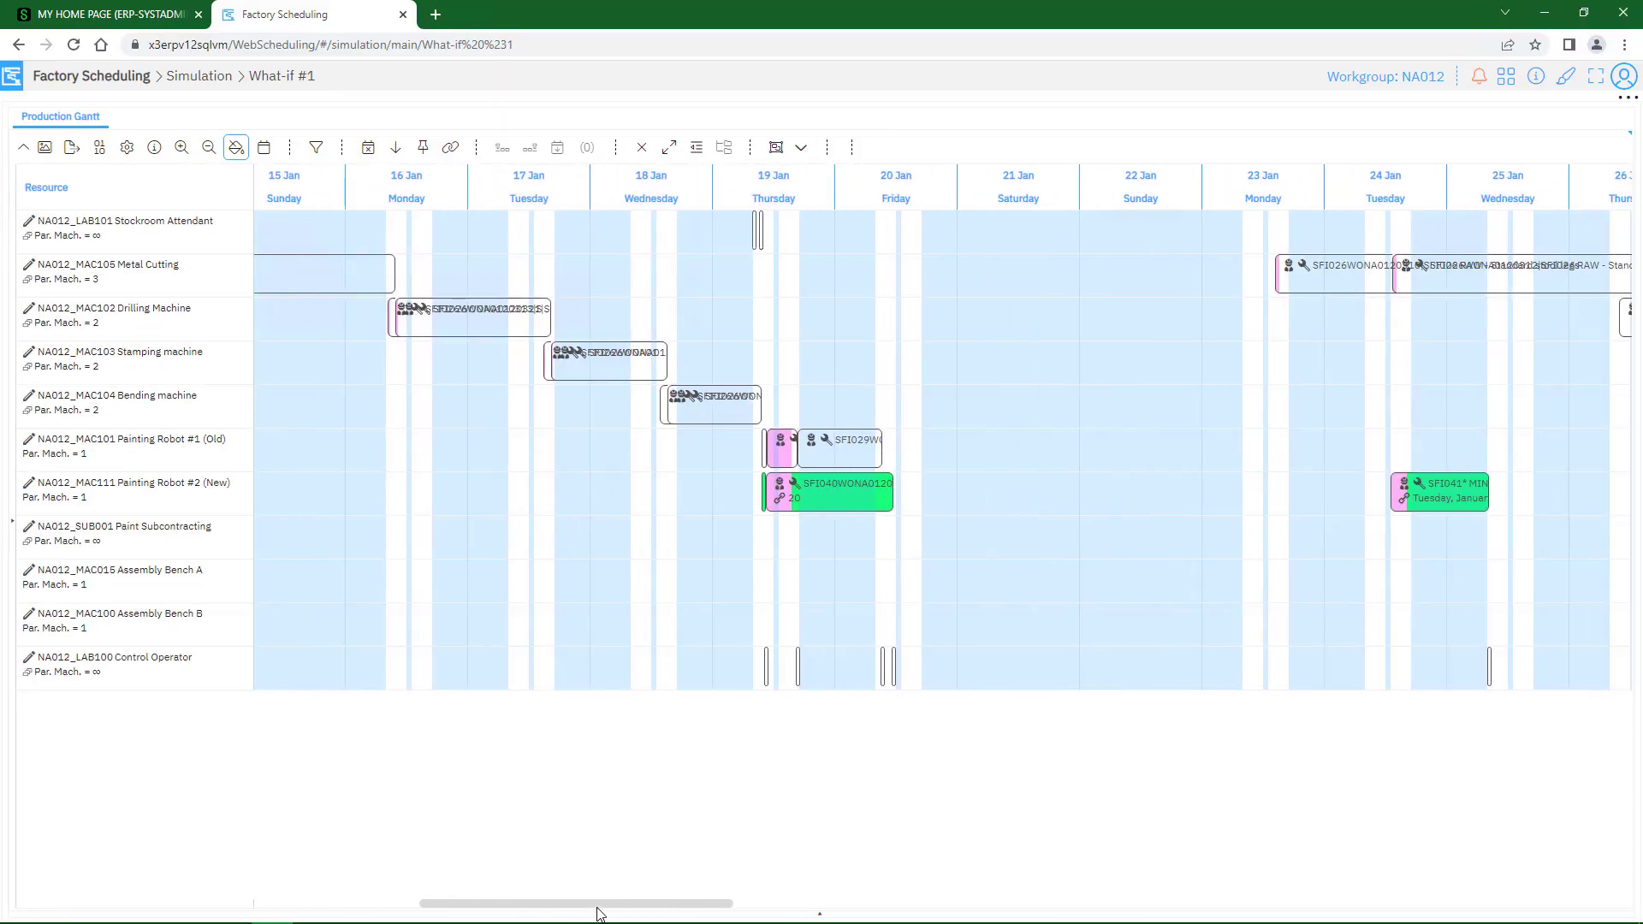
Step: Switch the Gantt to the MissingMaterial view and examine the operations in early February
{"action": "left_click", "coordinate": [42, 151]}
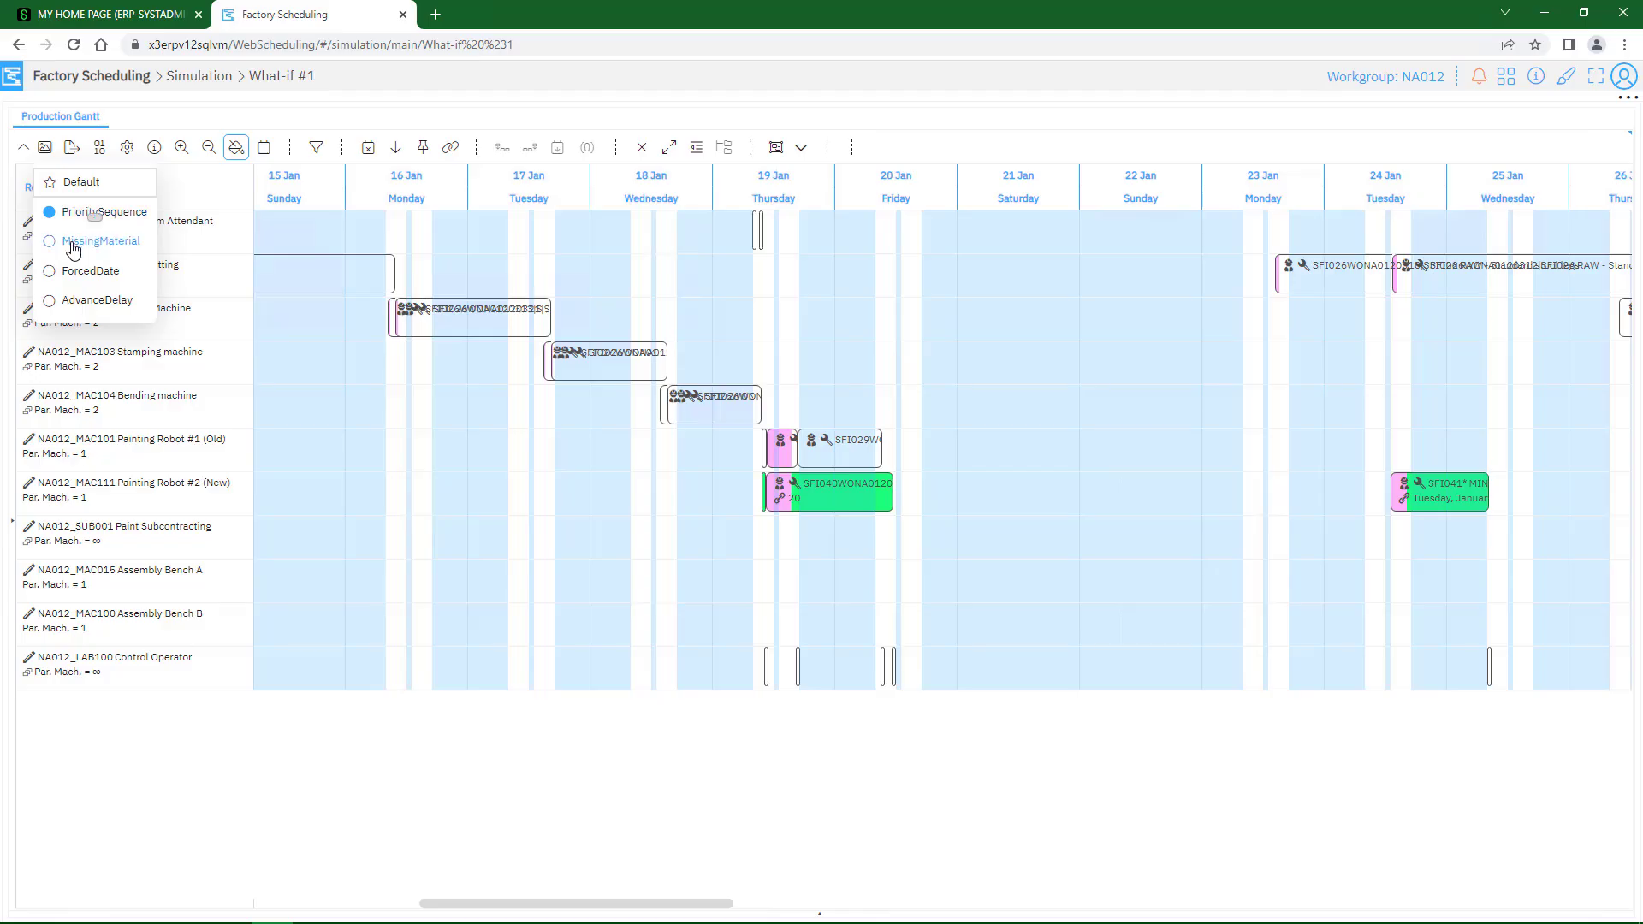
{"action": "left_click", "coordinate": [70, 244]}
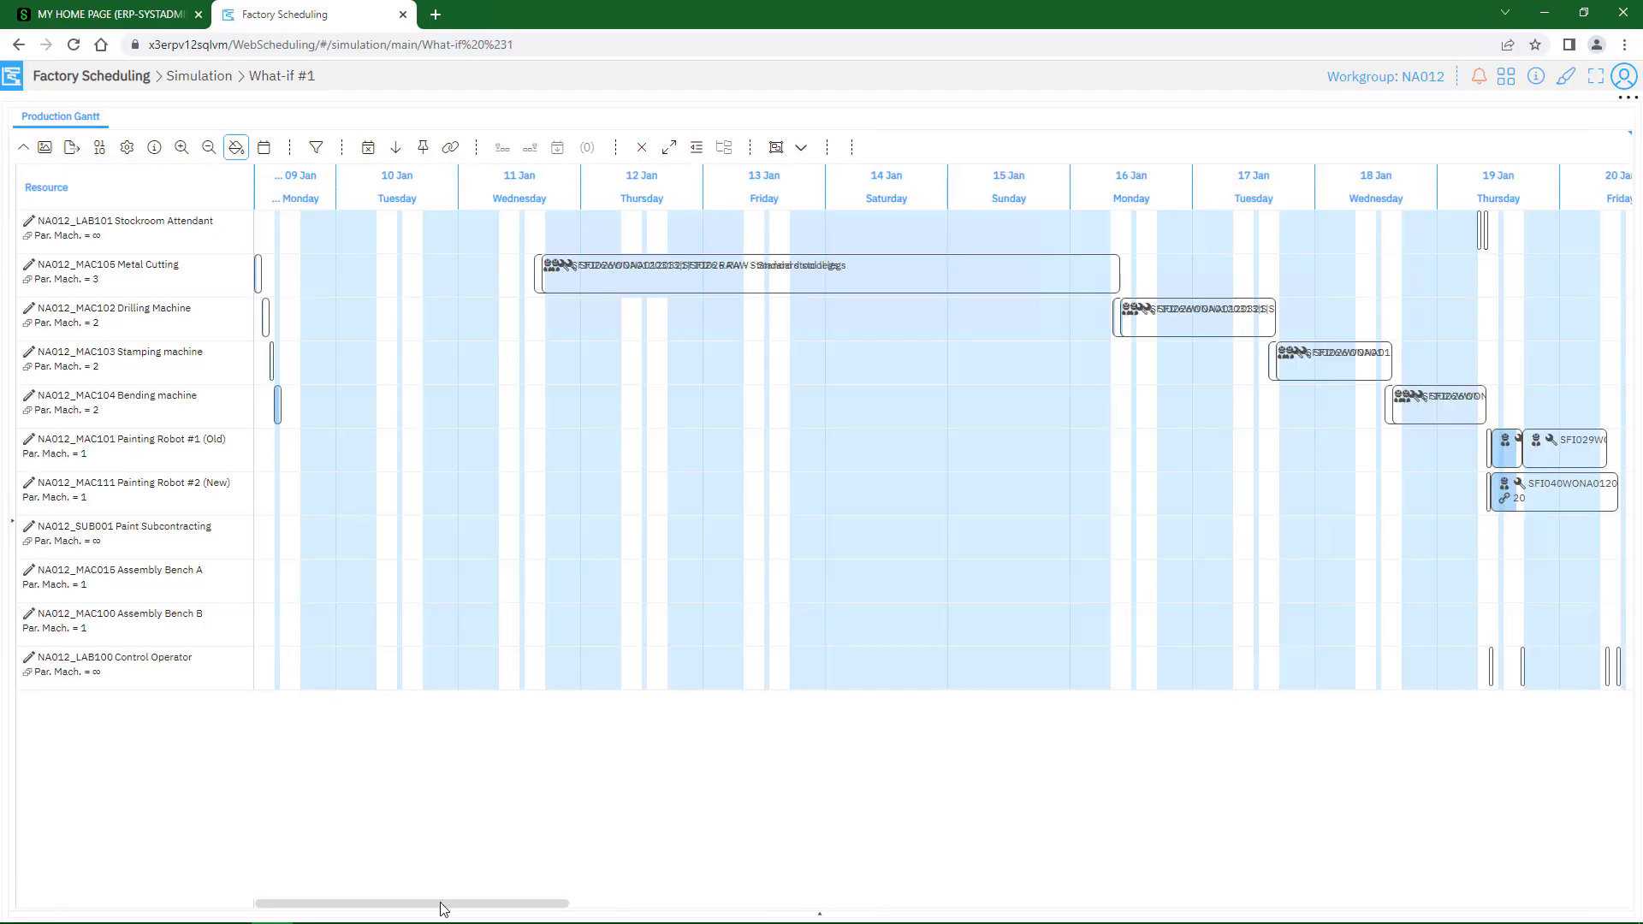
{"action": "left_click_drag", "start_coordinate": [440, 906], "coordinate": [1038, 890]}
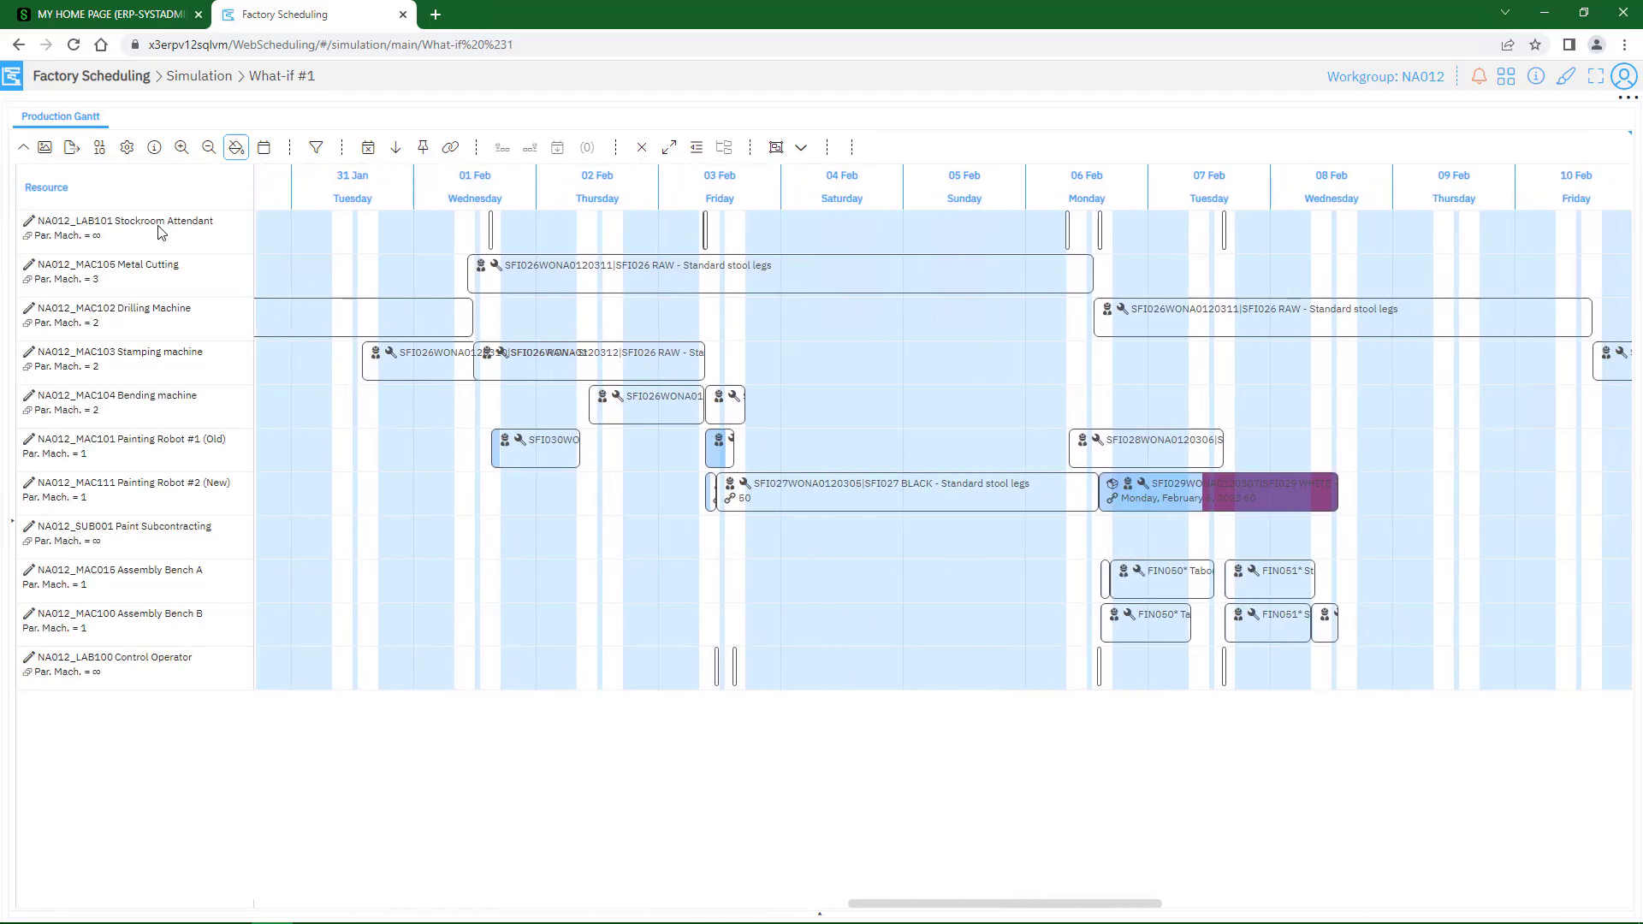
Step: Switch the Gantt to the ForcedDate view and examine the MINT operation of 24 January on Painting Robot #2
{"action": "left_click", "coordinate": [47, 153]}
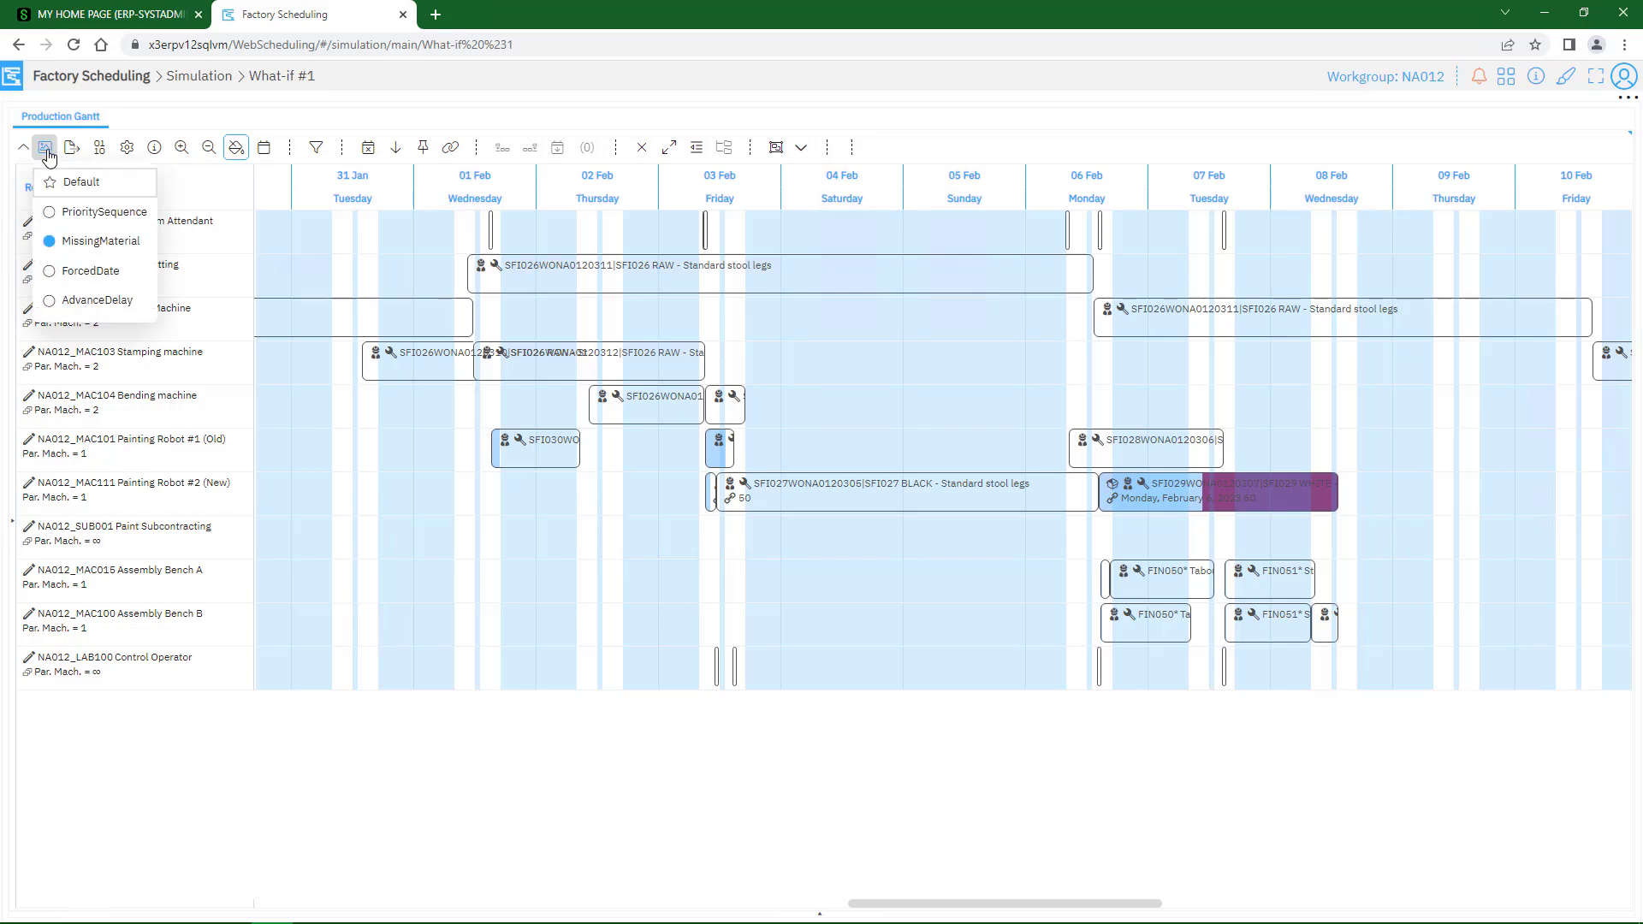
{"action": "left_click", "coordinate": [73, 274]}
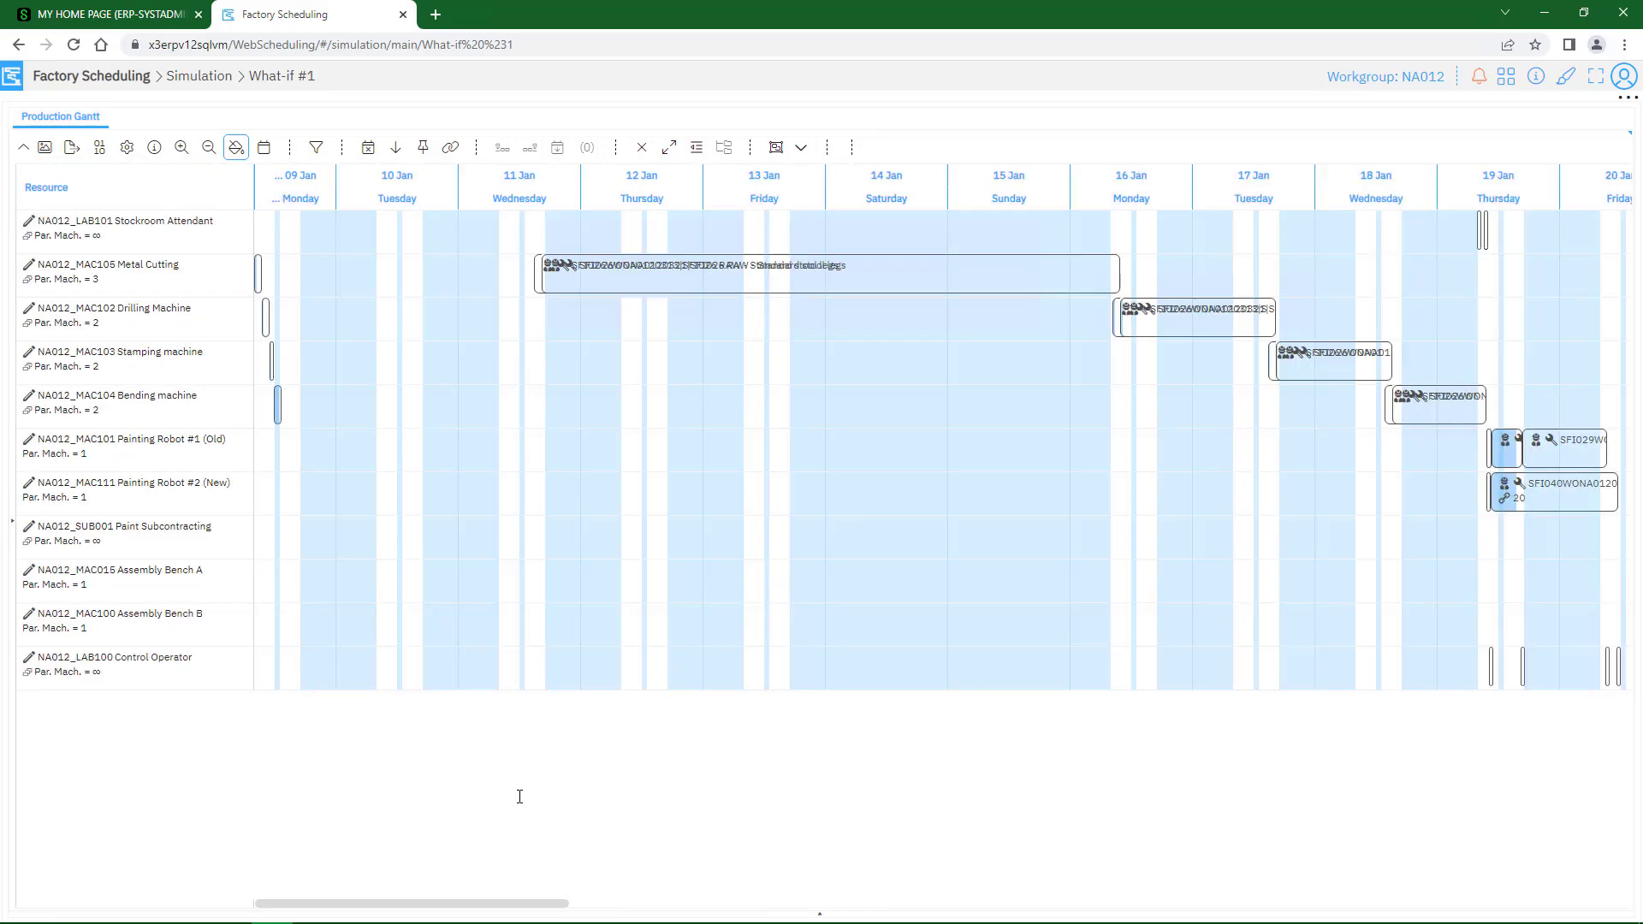
{"action": "left_click_drag", "start_coordinate": [501, 913], "coordinate": [762, 915]}
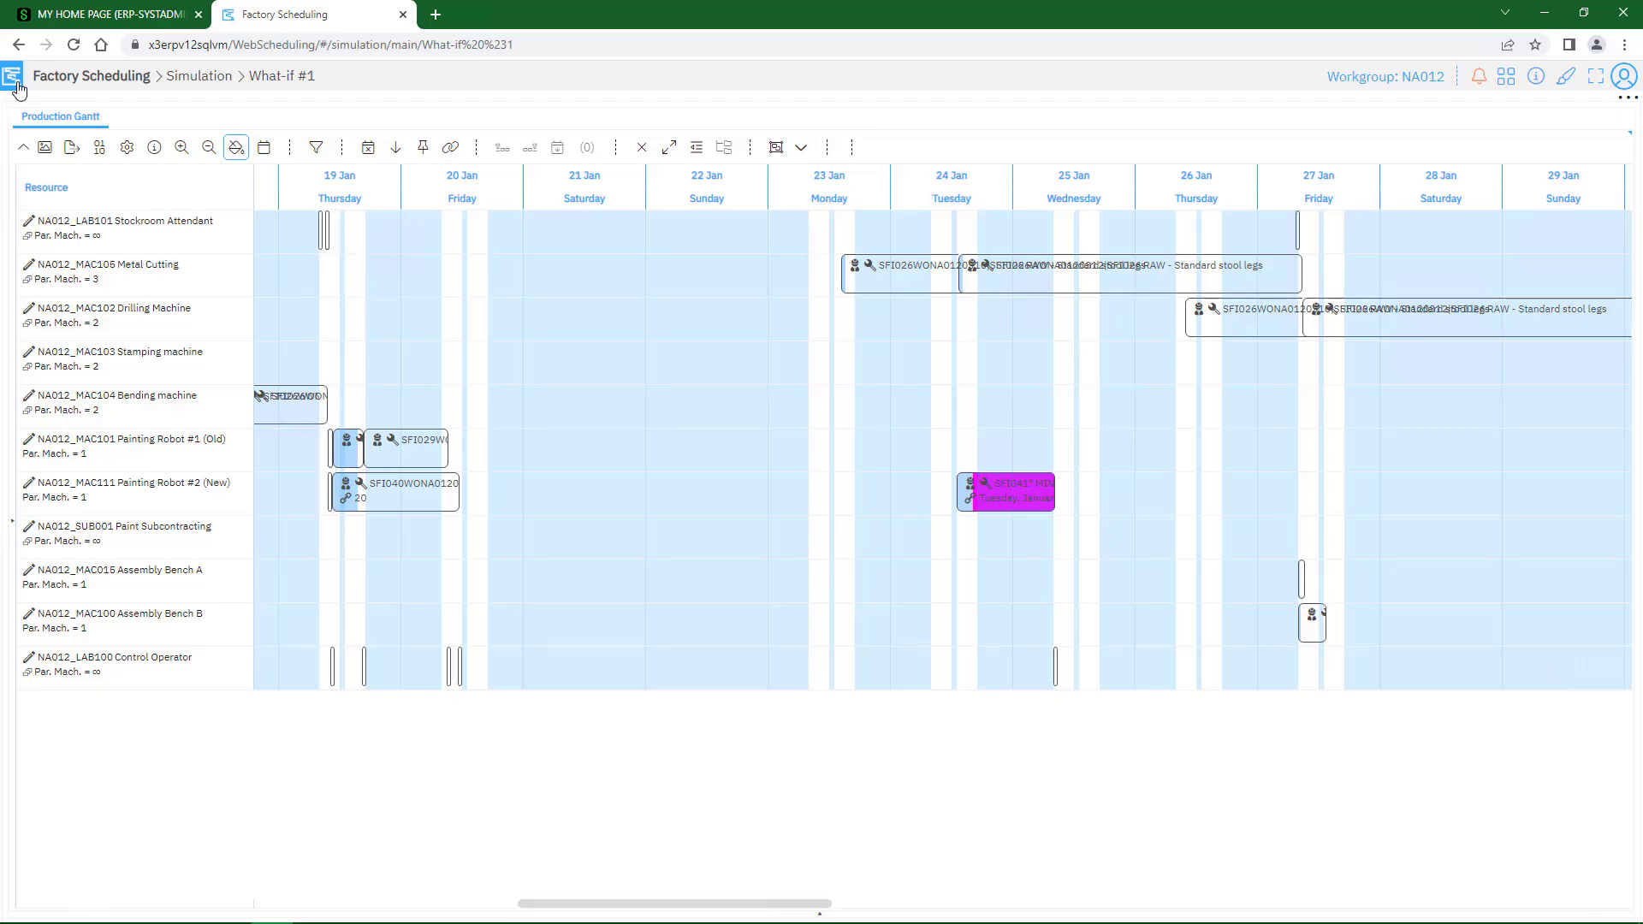
Step: Open the chart view for the What-if #1 simulation
{"action": "left_click", "coordinate": [17, 84]}
{"action": "left_click", "coordinate": [1624, 99]}
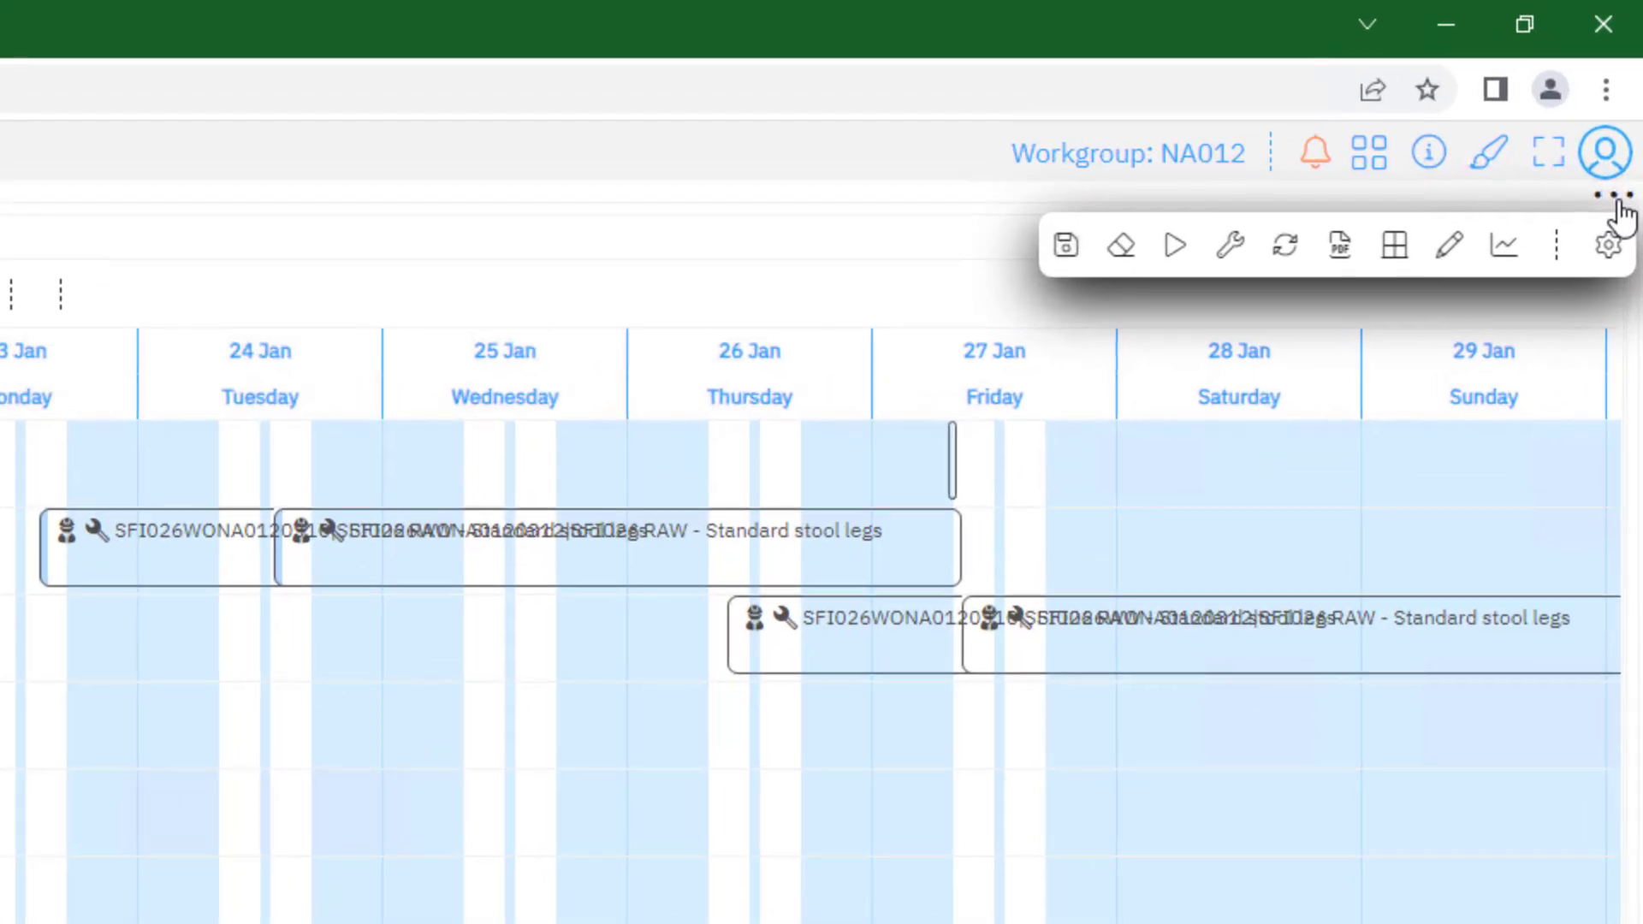
{"action": "left_click", "coordinate": [1503, 255]}
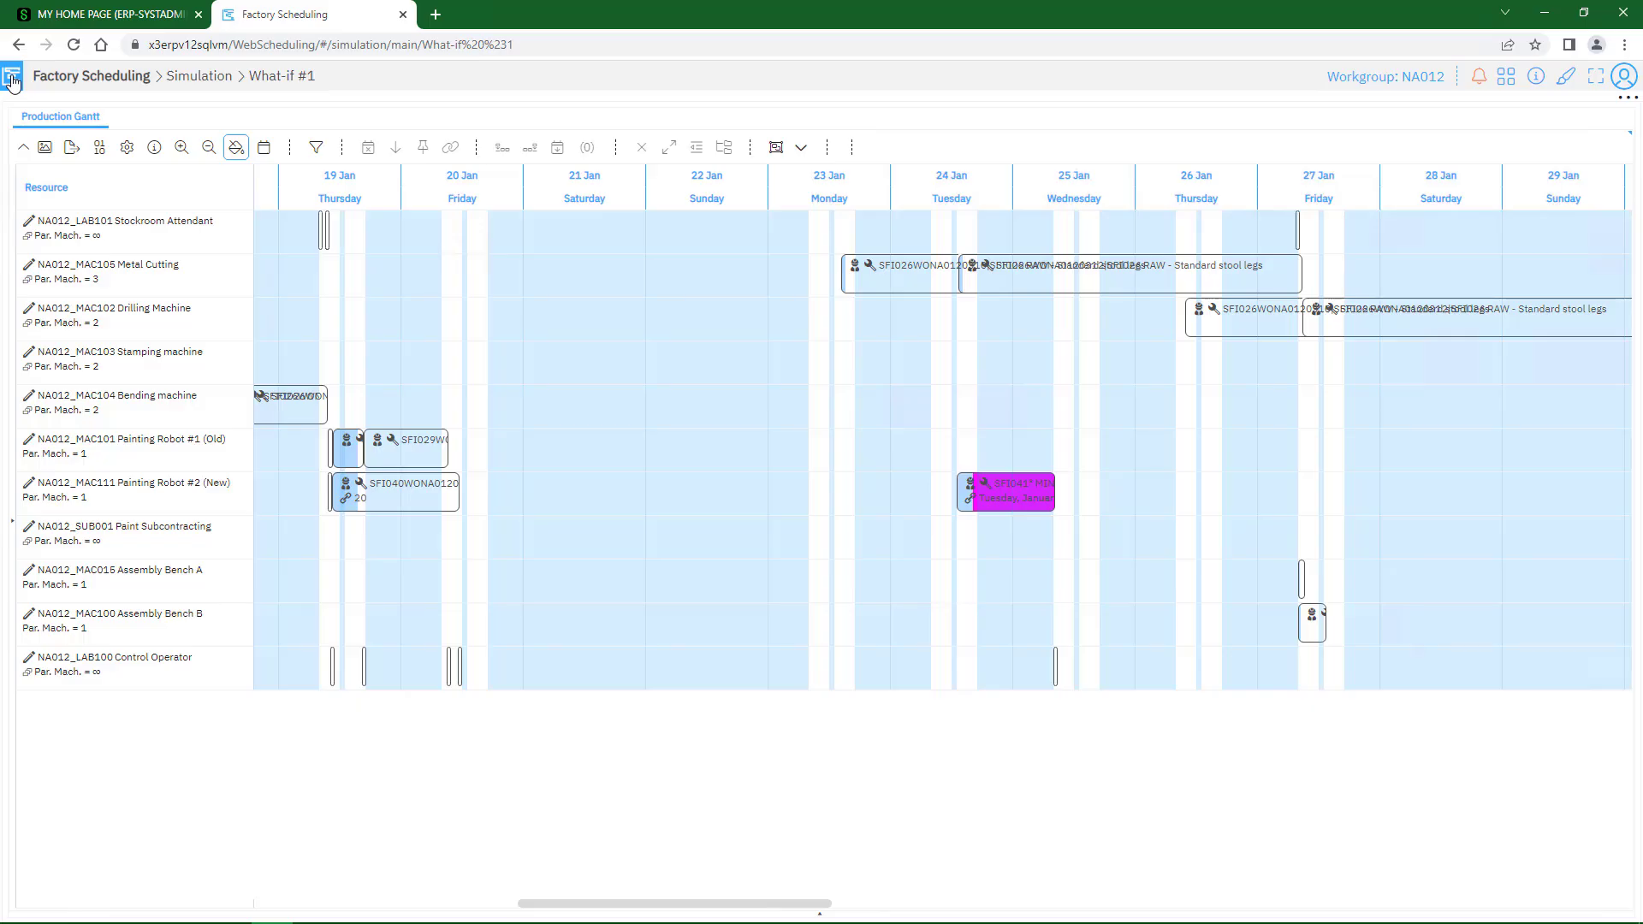
Step: Return to the simulation overview and compare MasterVersion with What-if #1 on total load and warnings
{"action": "left_click", "coordinate": [12, 79]}
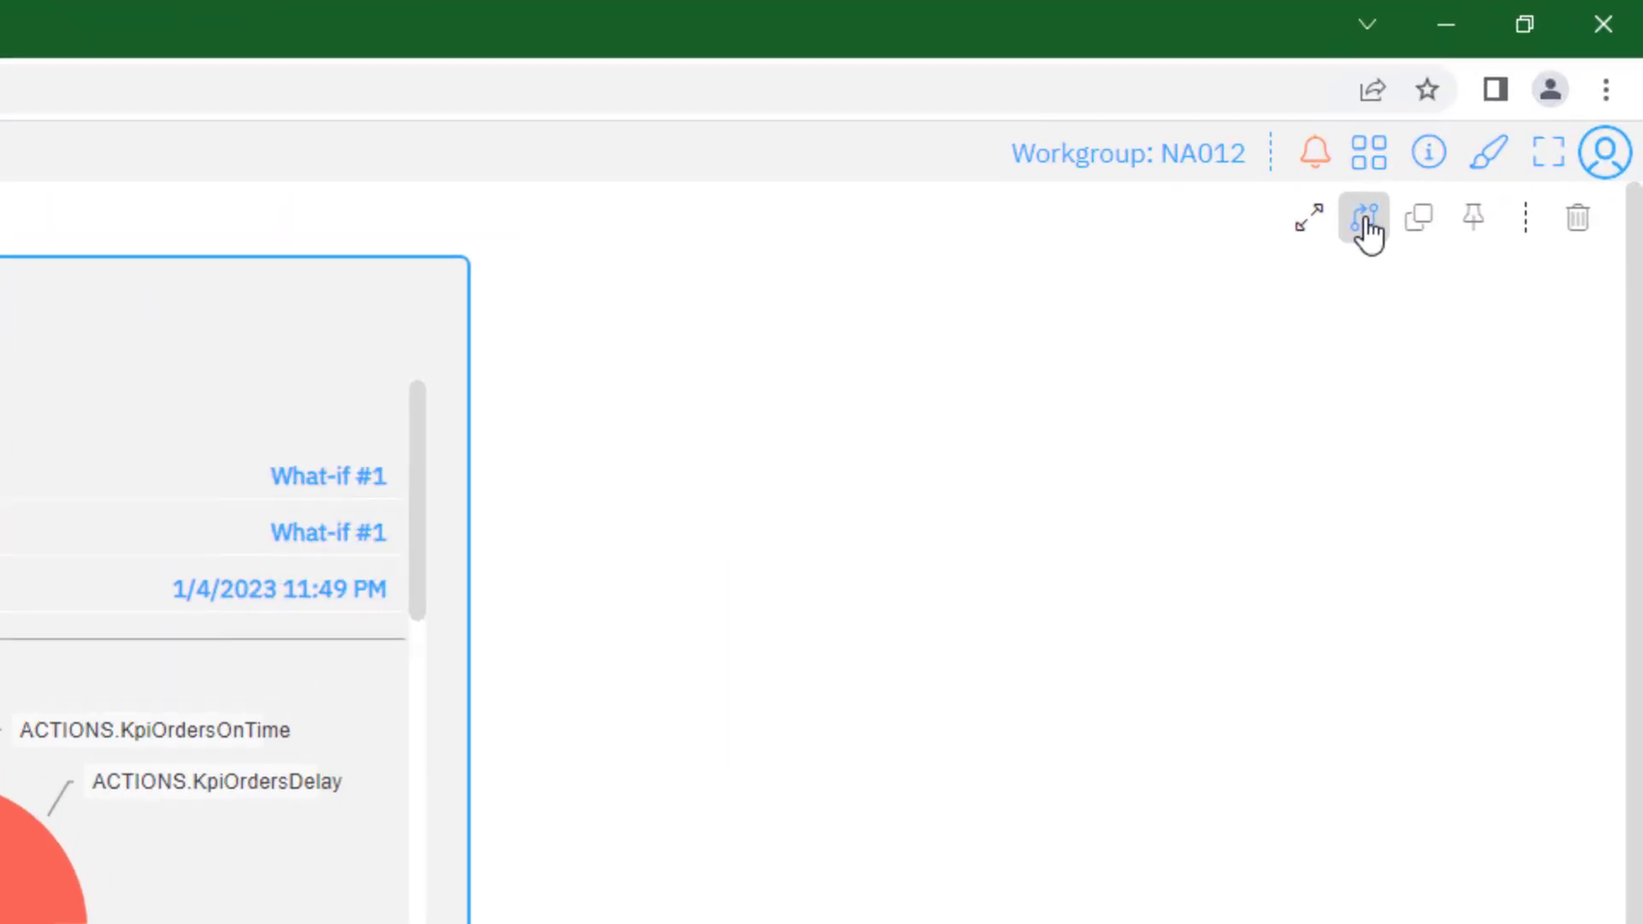
{"action": "left_click", "coordinate": [1365, 226]}
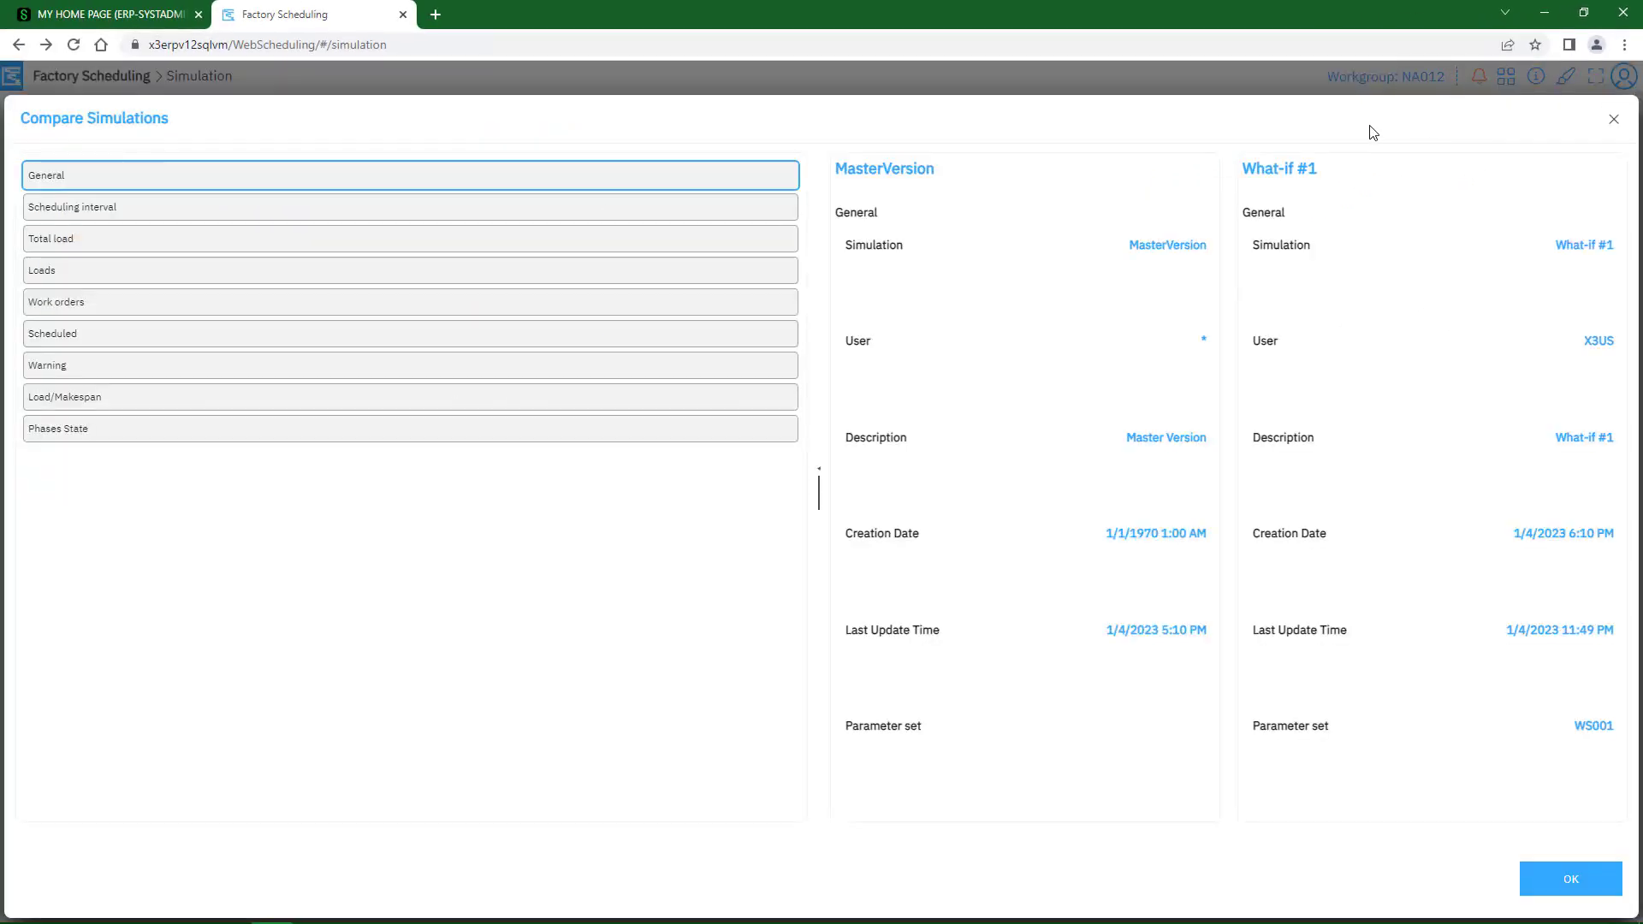
{"action": "left_click", "coordinate": [202, 248]}
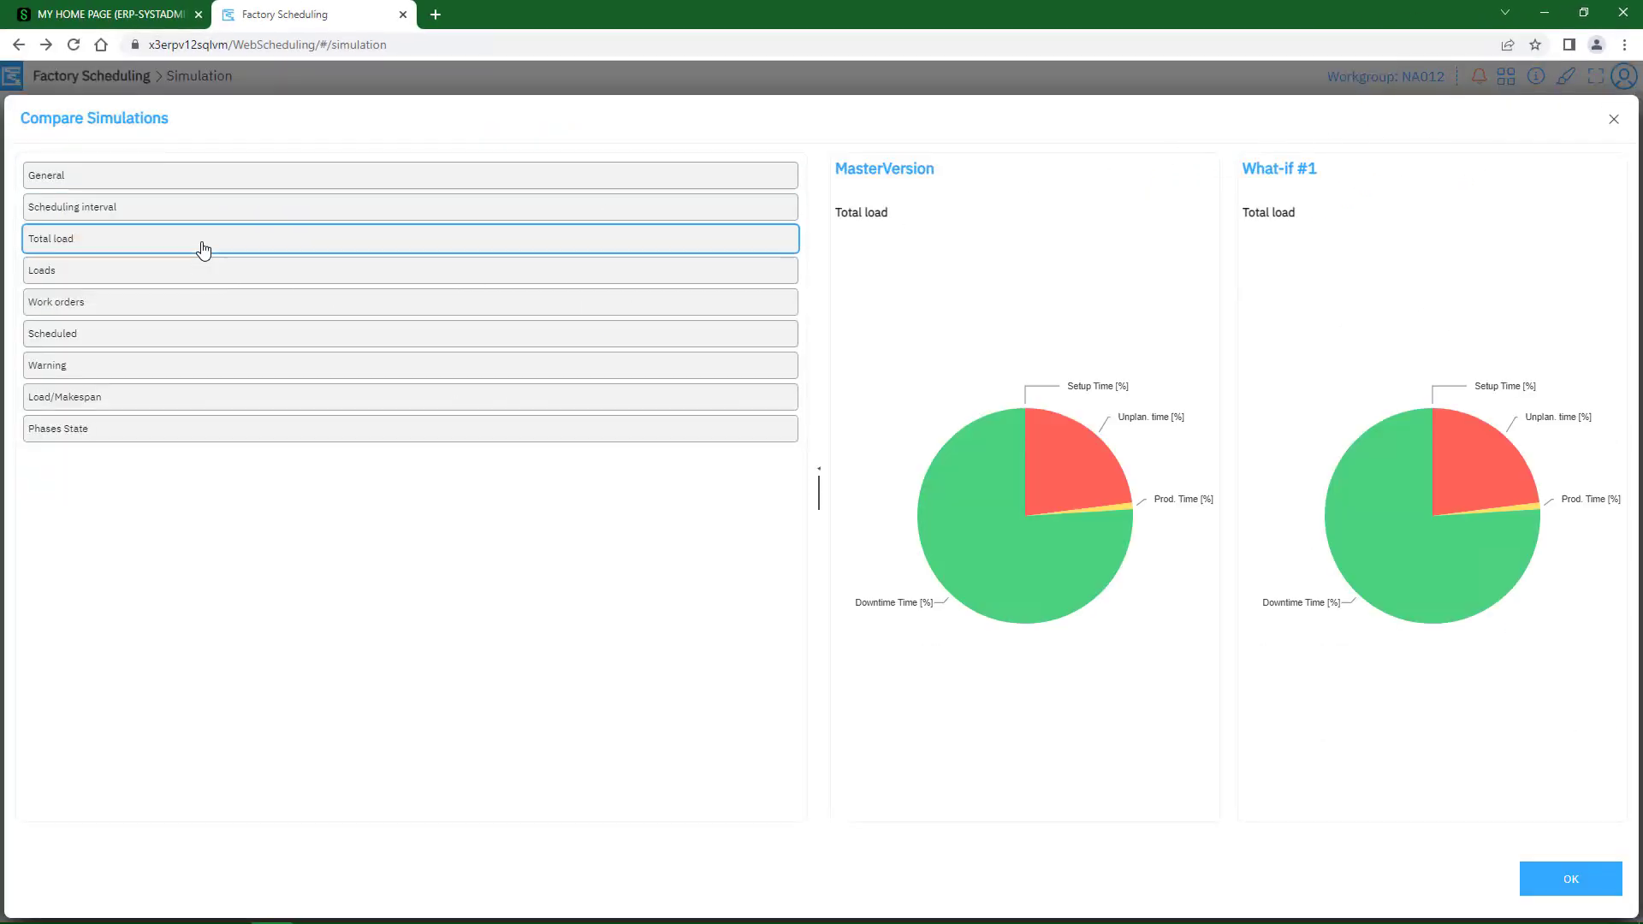
{"action": "left_click", "coordinate": [179, 368]}
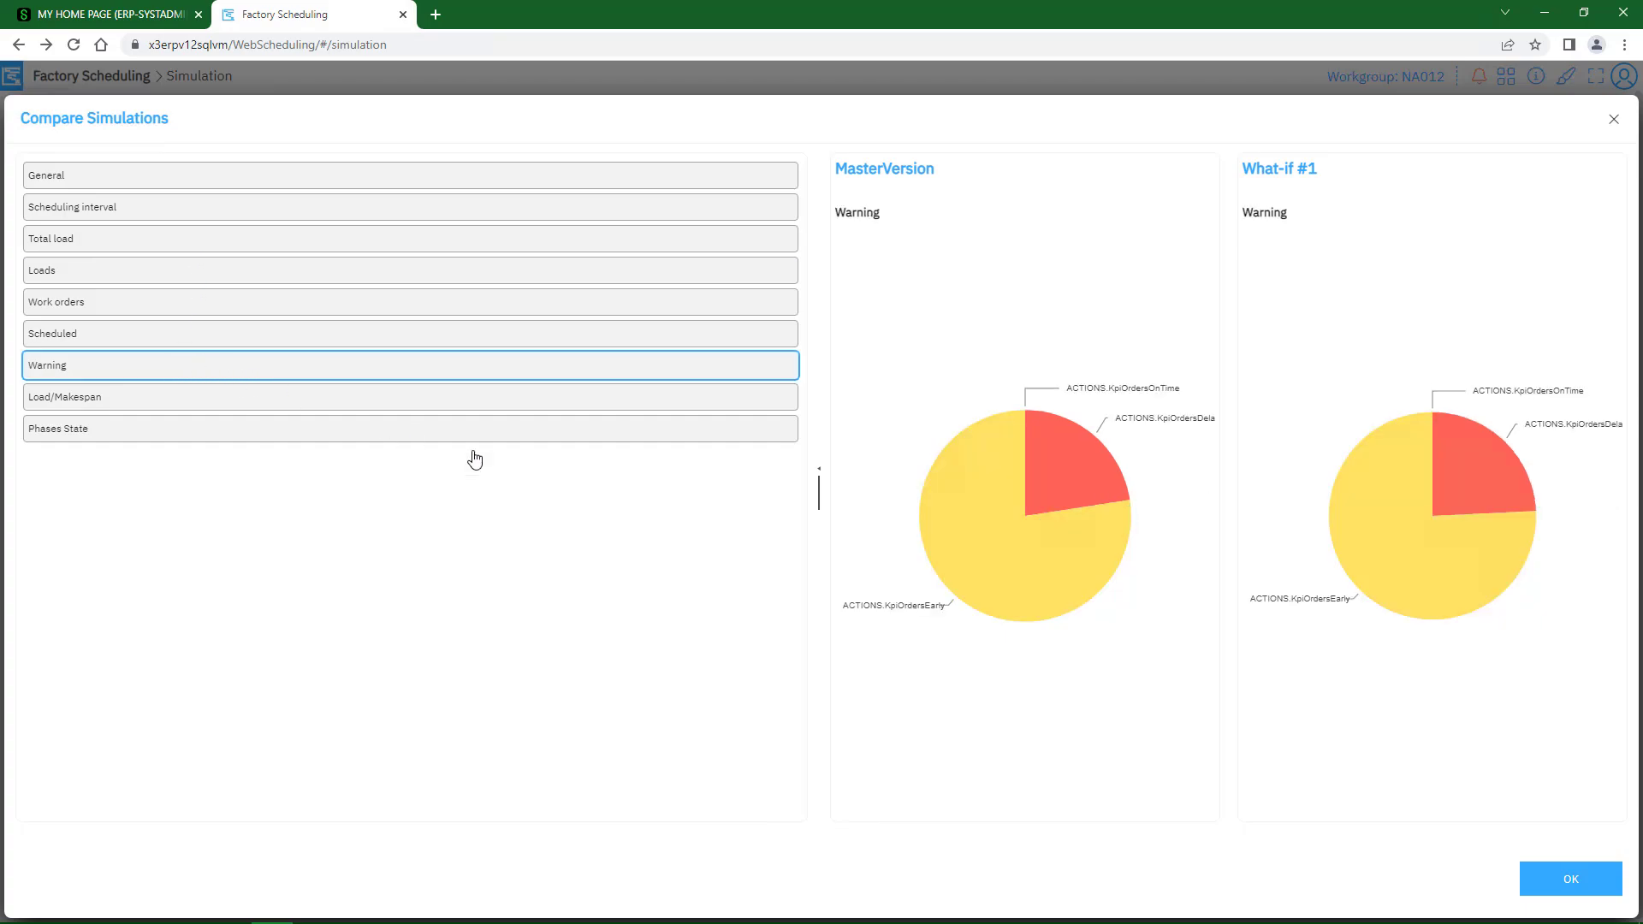
{"action": "left_click", "coordinate": [1572, 883]}
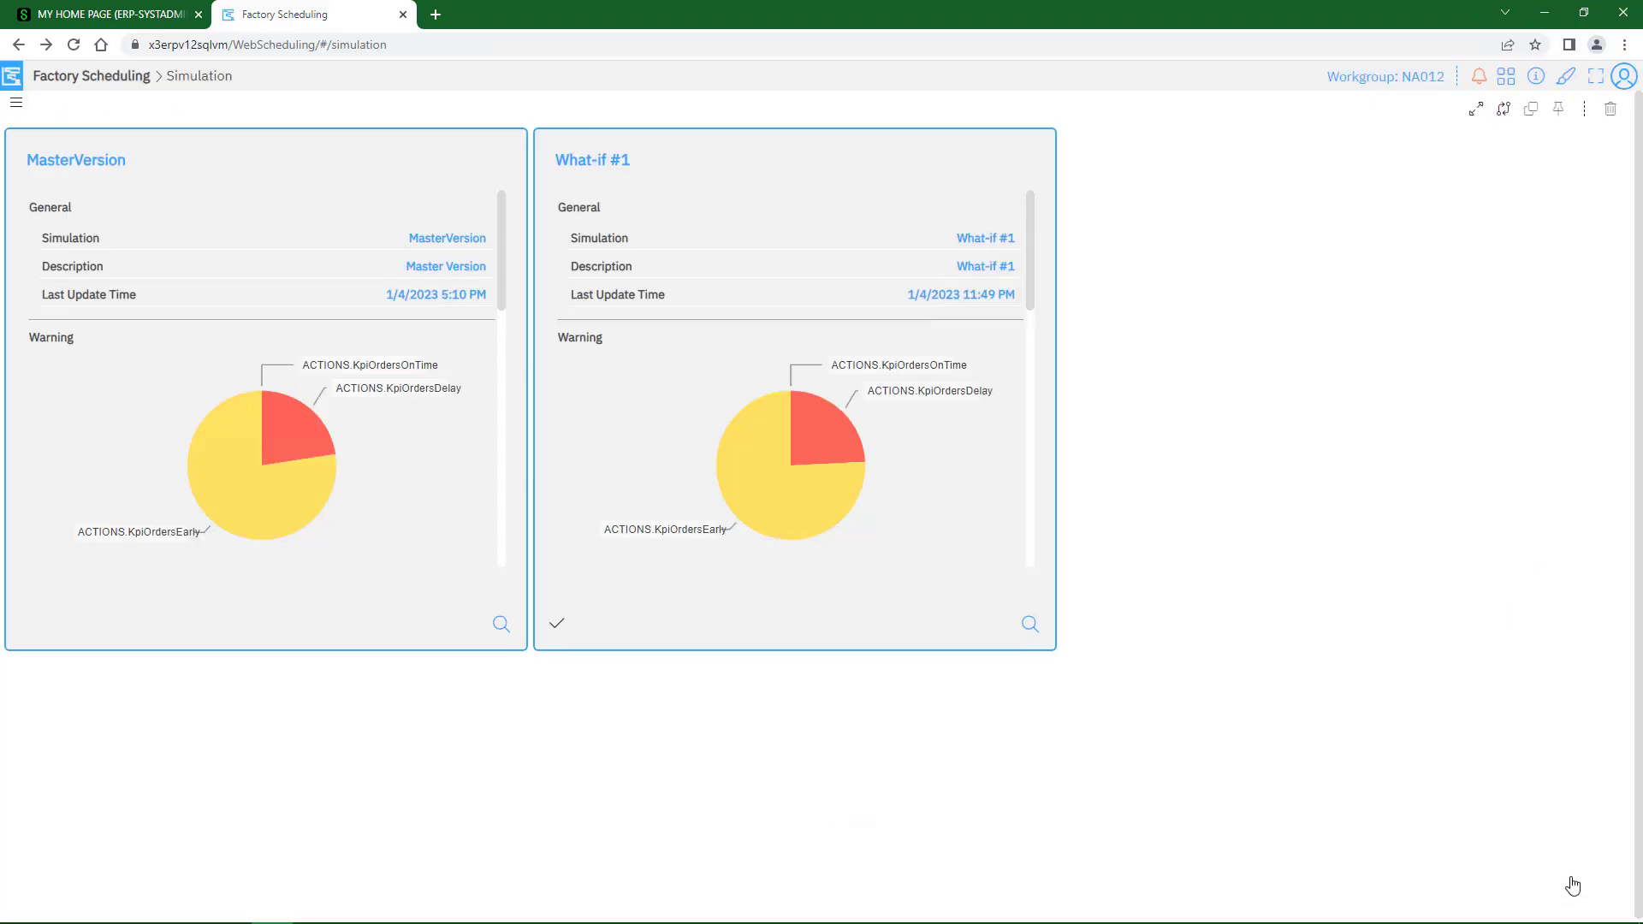